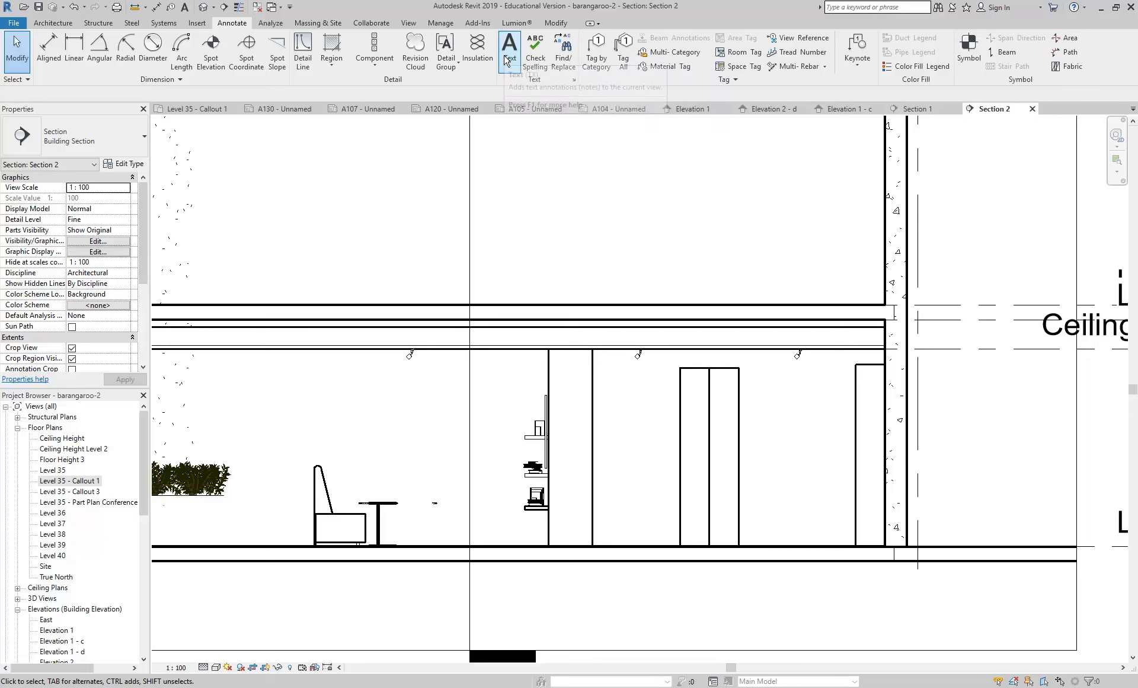
# - Place a text note reading "Sitting" above the chair and table in the Section 2 view
pyautogui.click(508, 54)
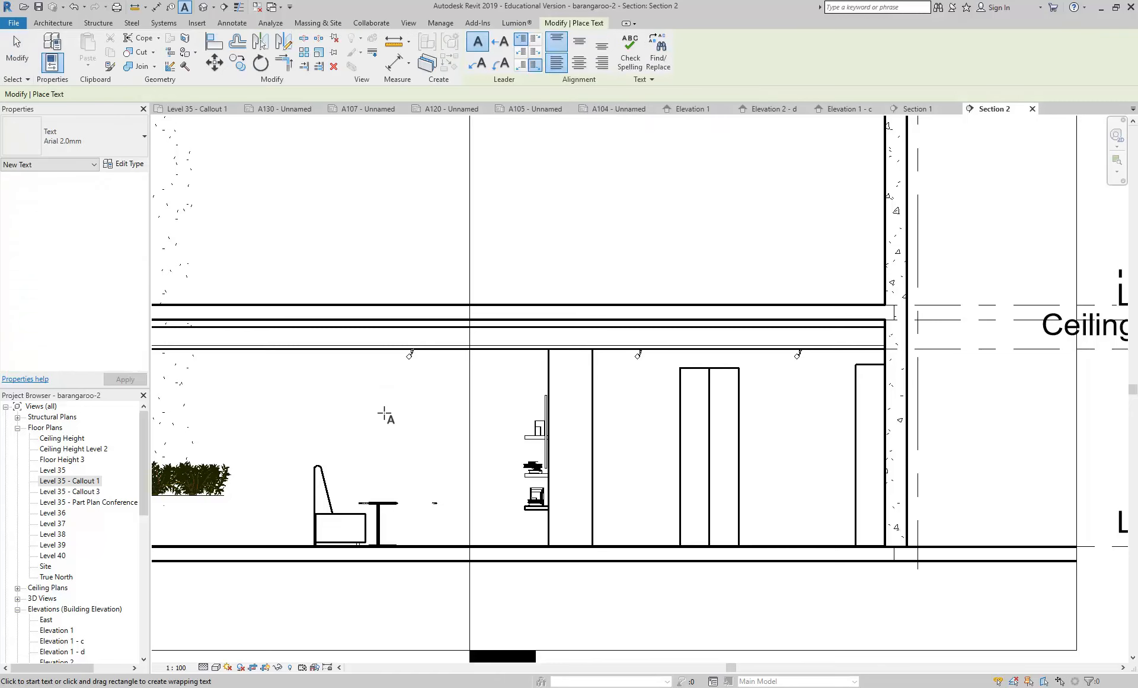
pyautogui.moveTo(363, 409); pyautogui.dragTo(502, 454)
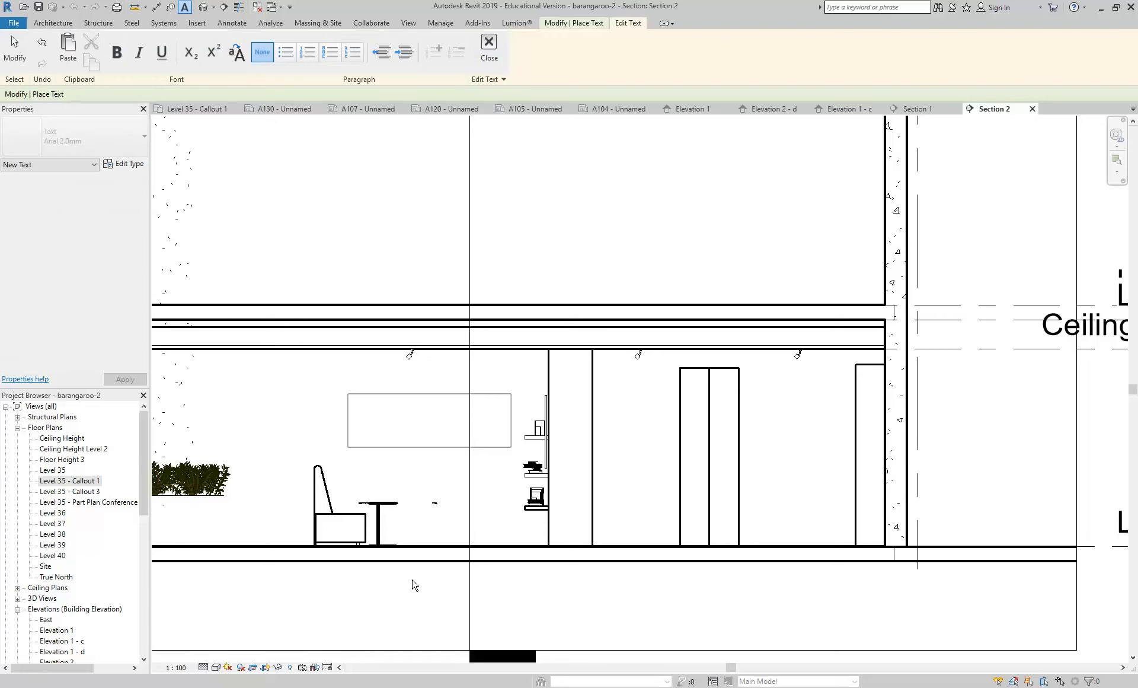
pyautogui.write('sITTING')
pyautogui.press('BackSpace')
pyautogui.press('BackSpace')
pyautogui.press('BackSpace')
pyautogui.press('BackSpace')
pyautogui.press('BackSpace')
pyautogui.press('BackSpace')
pyautogui.press('BackSpace')
pyautogui.write('Sitting')
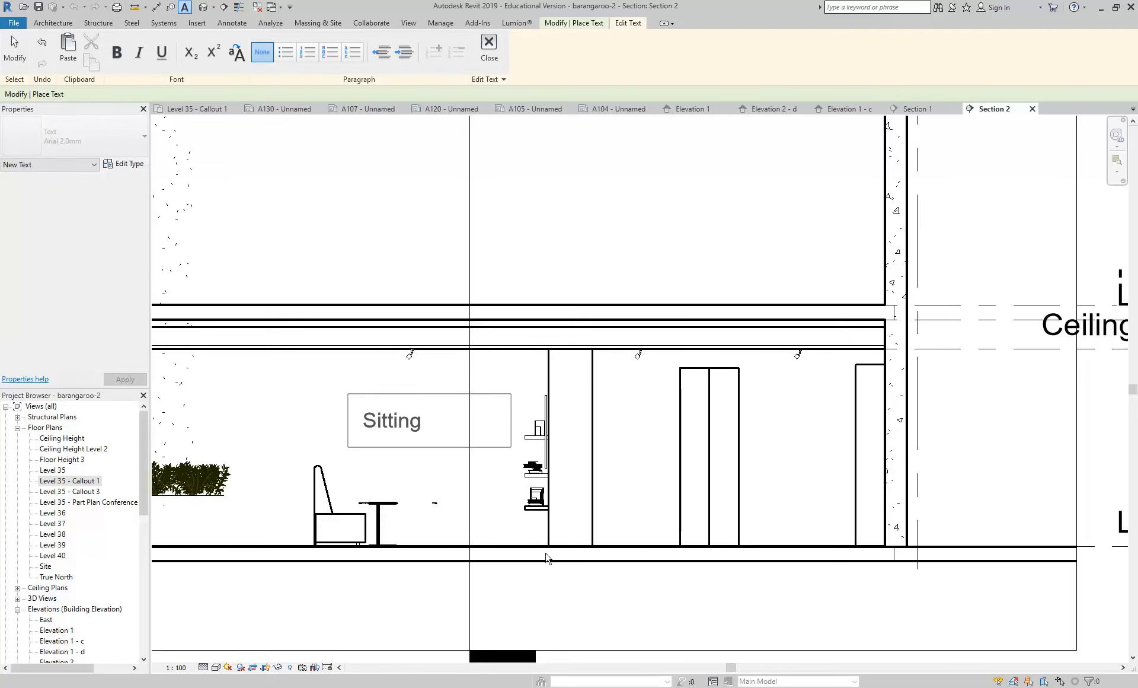
pyautogui.click(616, 531)
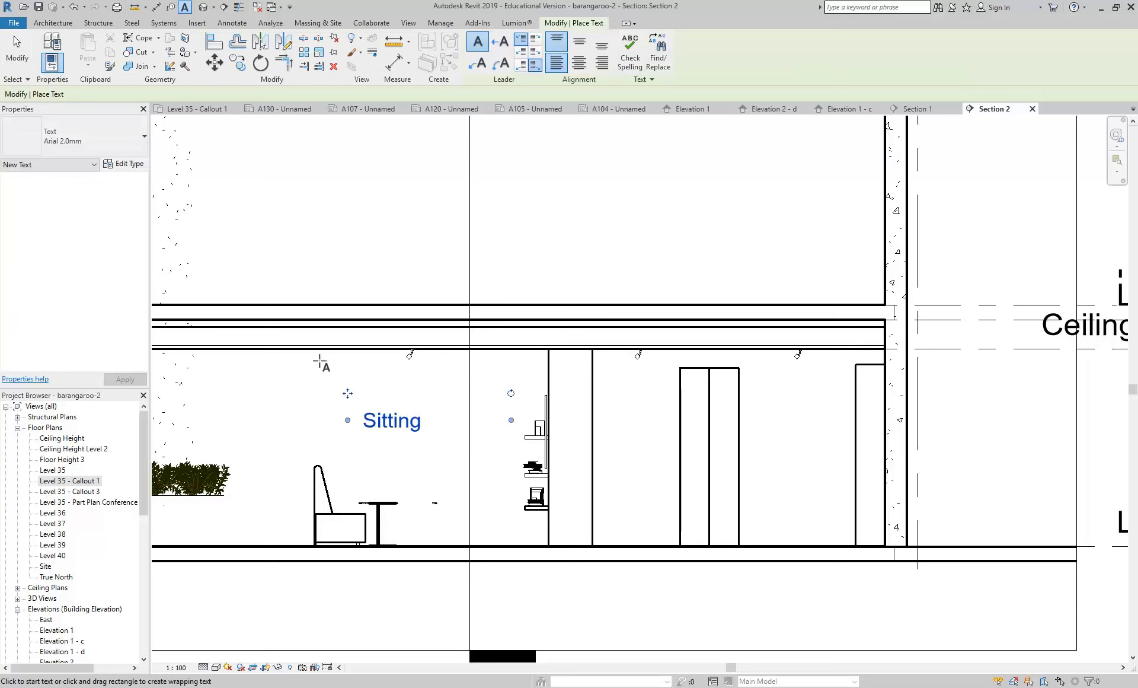
pyautogui.rightClick(325, 320)
pyautogui.click(354, 328)
pyautogui.rightClick(355, 327)
pyautogui.click(377, 336)
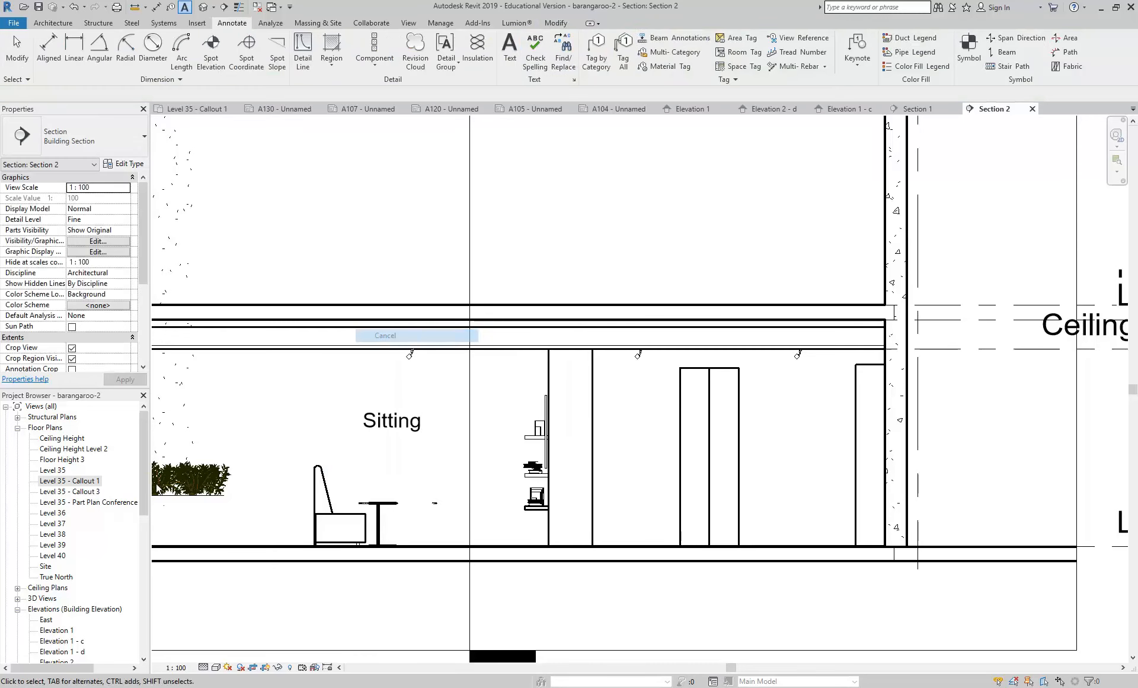
# - Duplicate the Section 2 view without its detailing and check the copy's sitting area
pyautogui.moveTo(142, 456); pyautogui.dragTo(144, 575)
pyautogui.rightClick(49, 525)
pyautogui.moveTo(195, 345)
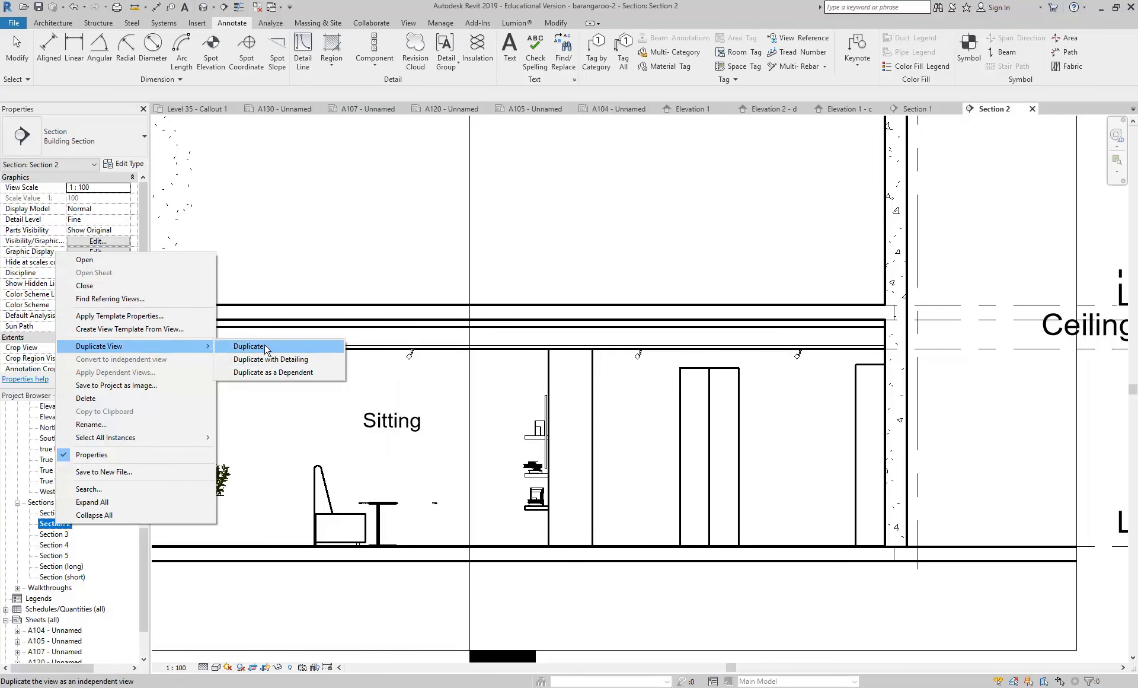
pyautogui.click(266, 347)
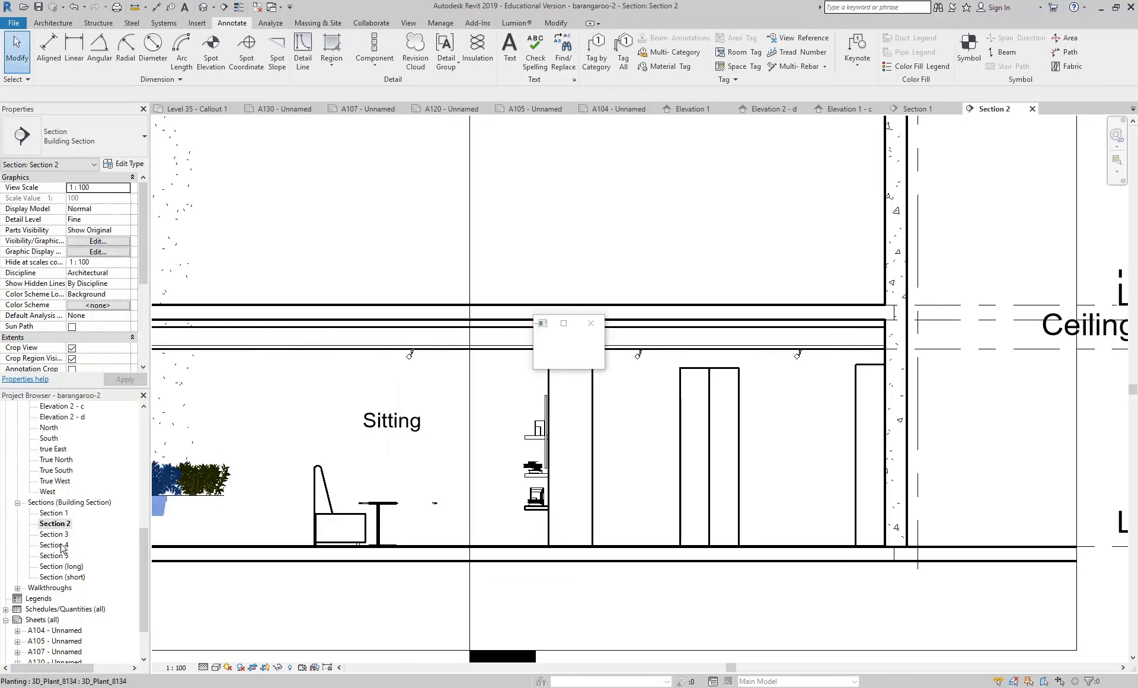
pyautogui.rightClick(57, 523)
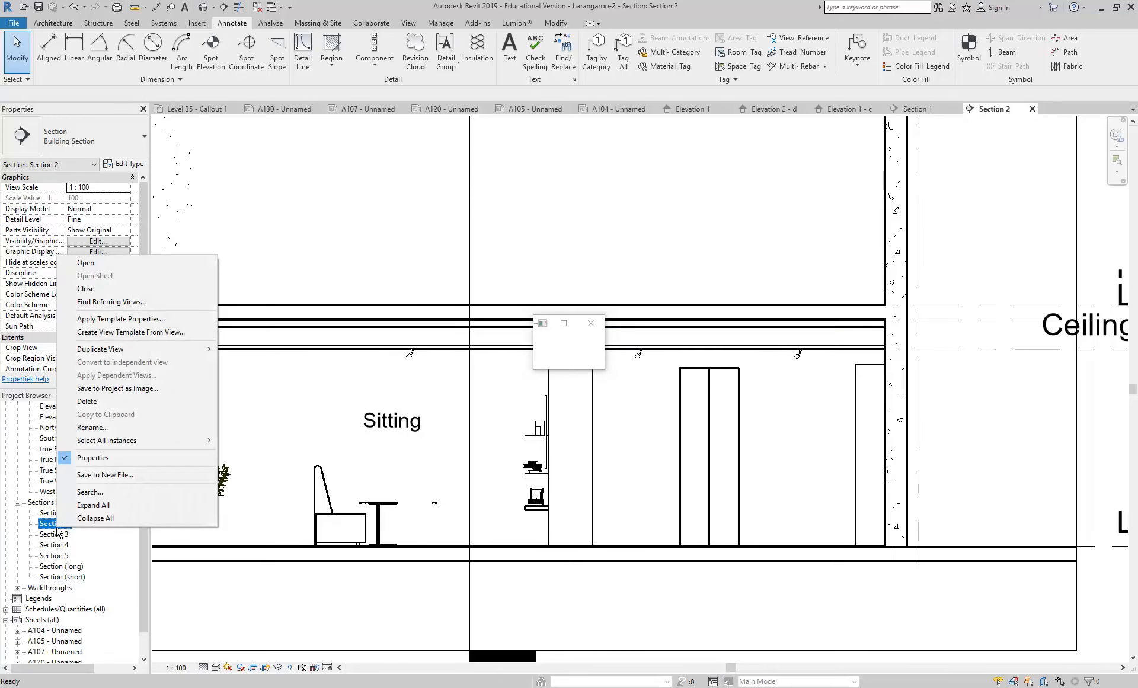
pyautogui.moveTo(196, 348)
pyautogui.click(277, 350)
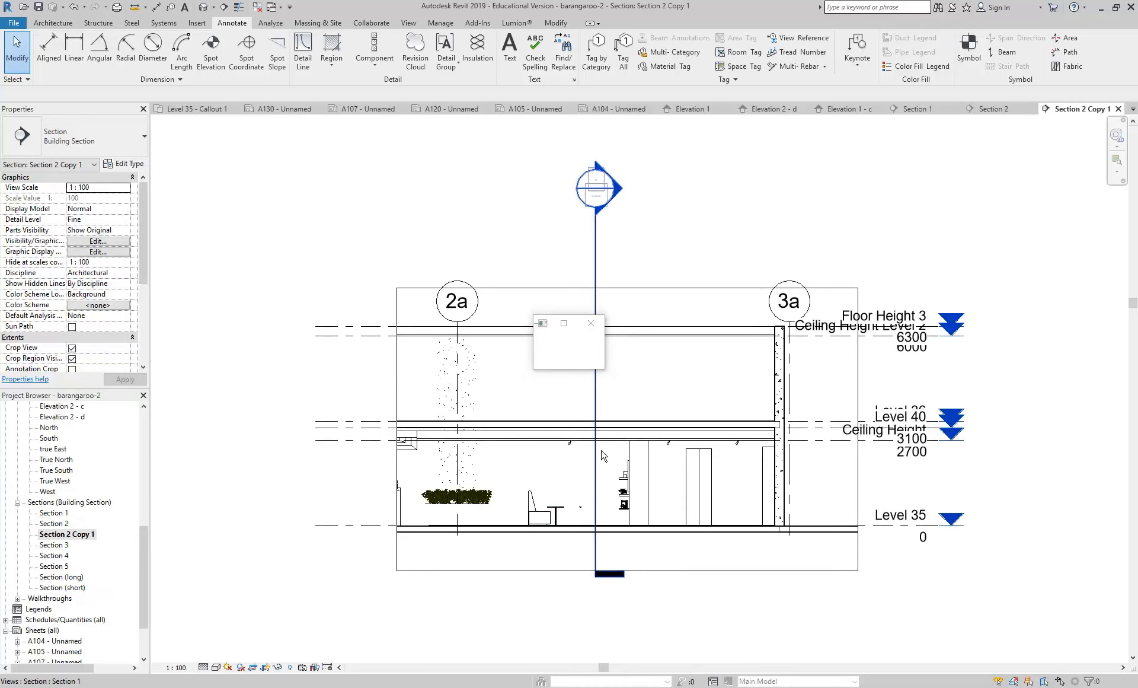
pyautogui.moveTo(585, 471); pyautogui.dragTo(444, 498, button='middle')
pyautogui.scroll(2, 442, 498)
# - Return to Section 2 and duplicate the view with detailing
pyautogui.doubleClick(41, 521)
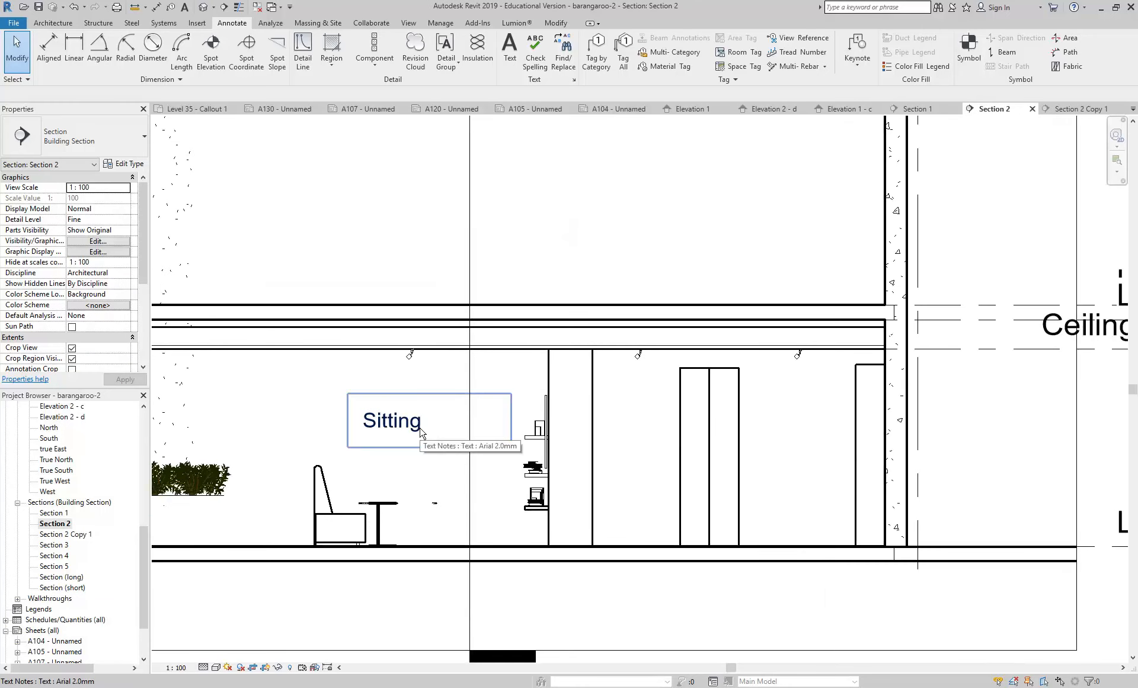
pyautogui.rightClick(56, 524)
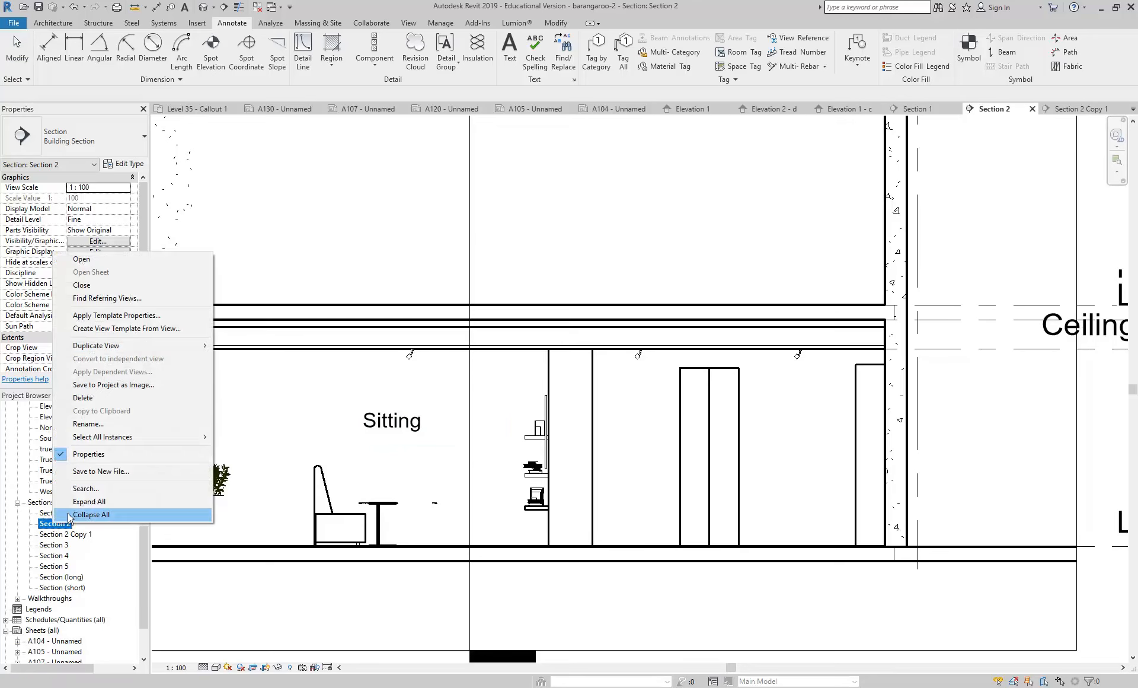
pyautogui.moveTo(178, 346)
pyautogui.click(255, 358)
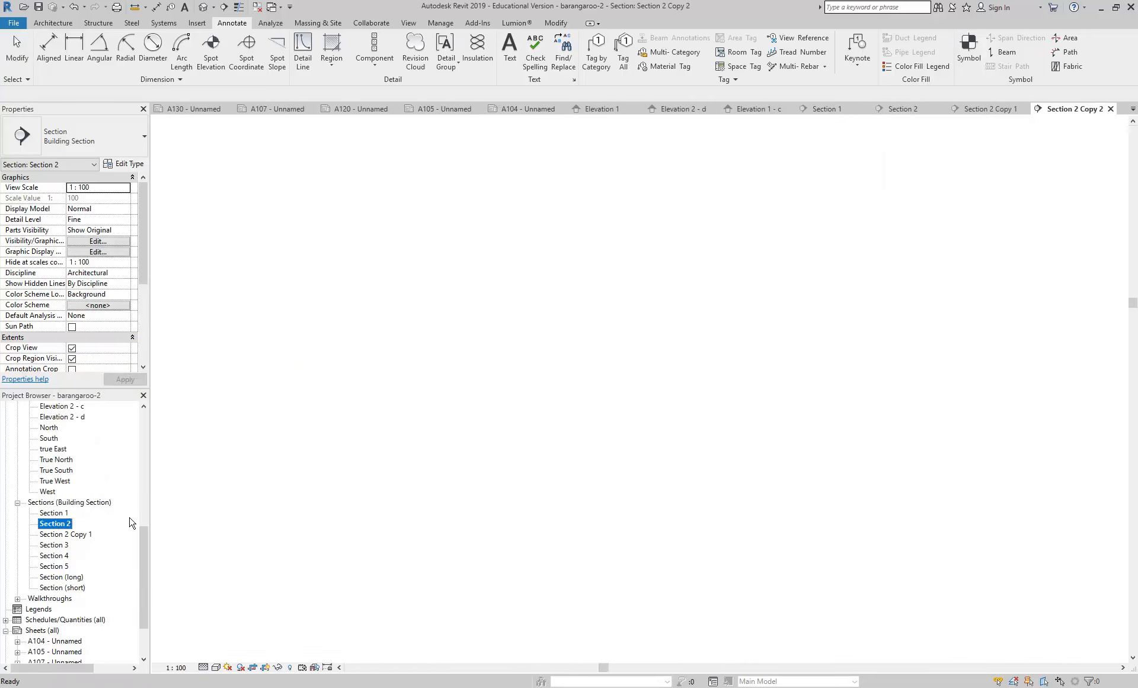
# - Delete the "Sitting" text note from Section 2 Copy 2 and reopen the original Section 2 view
pyautogui.scroll(6, 544, 485)
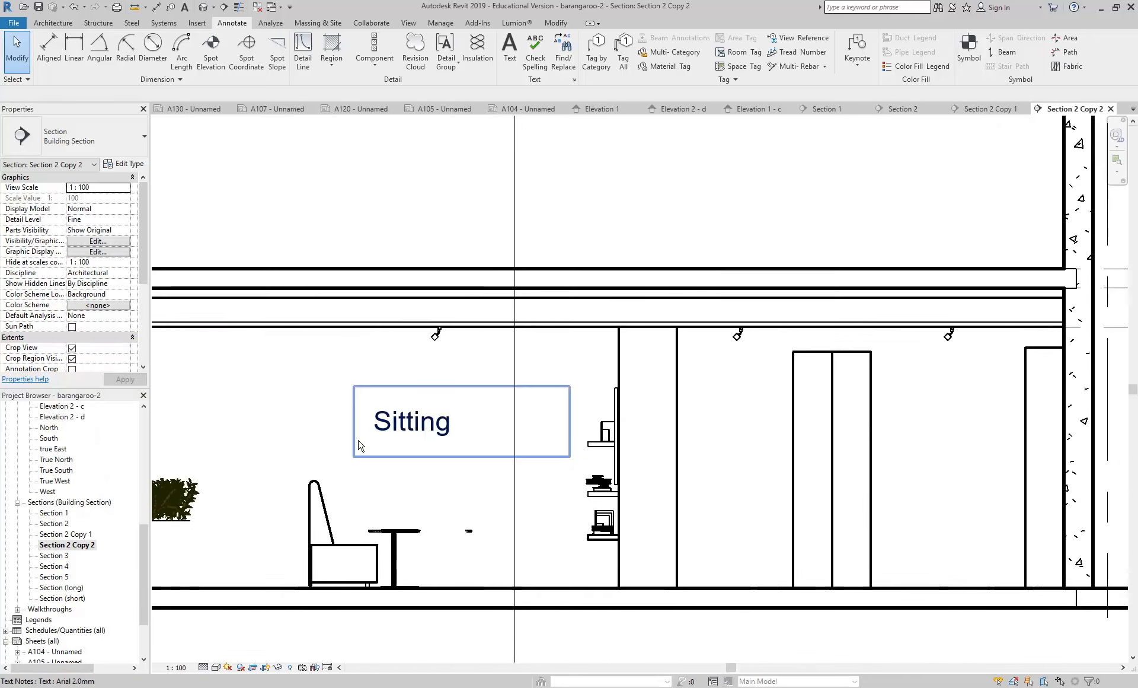
pyautogui.click(398, 423)
pyautogui.press('Delete')
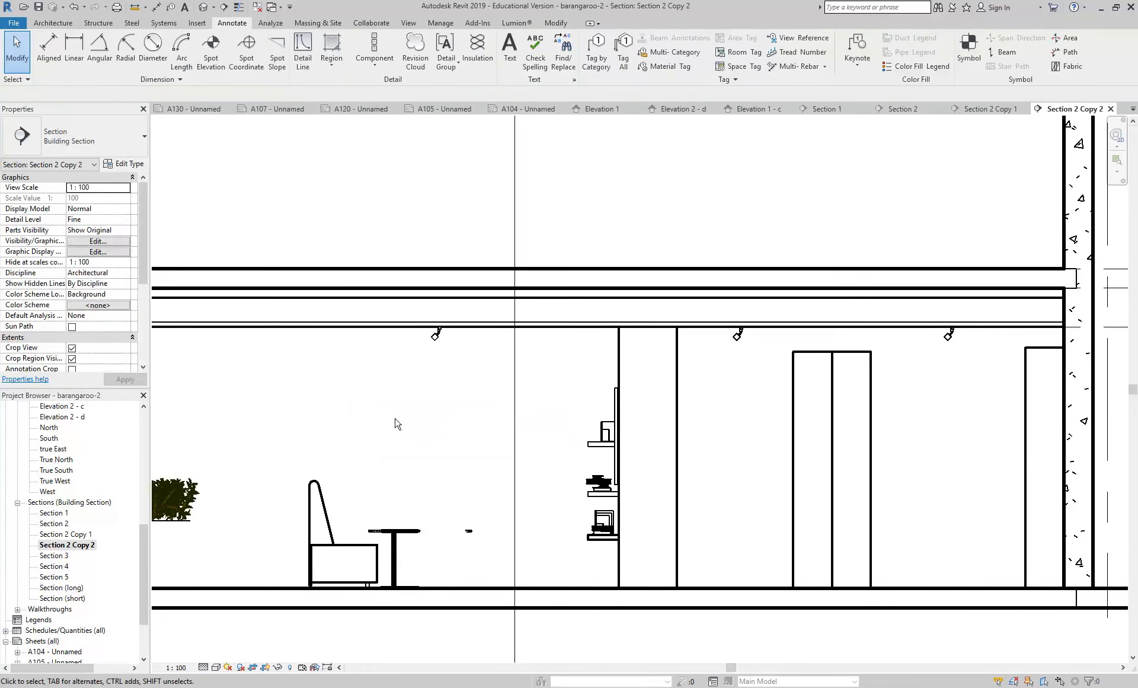
pyautogui.doubleClick(54, 523)
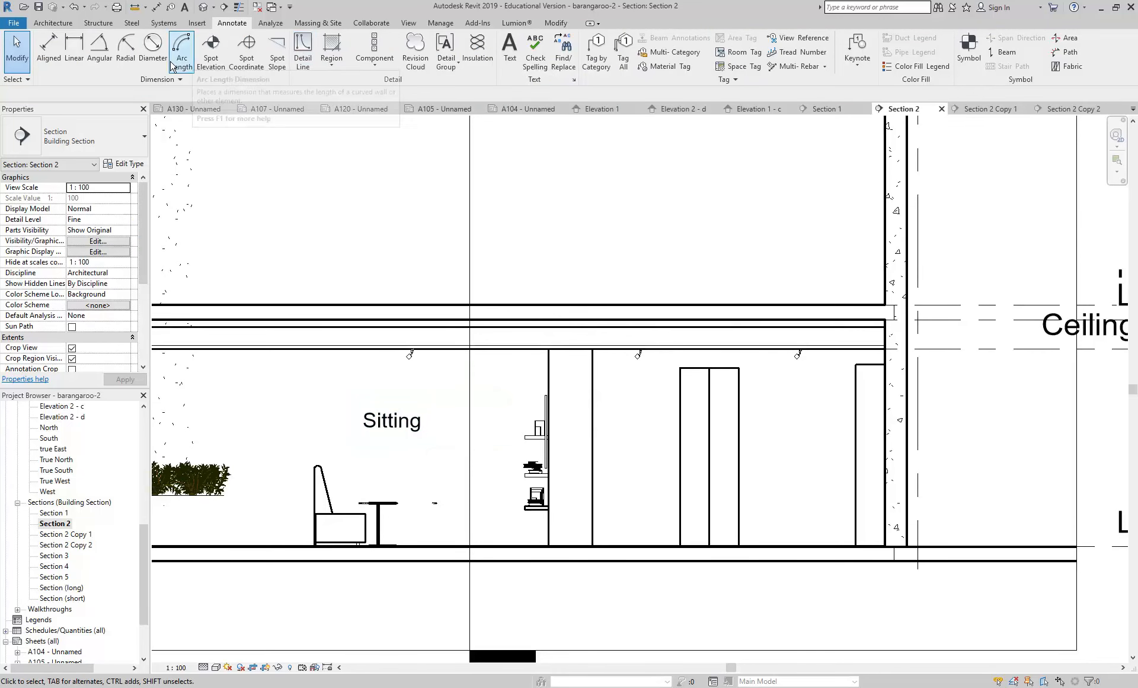
# - Start the Detail Line command and review the available line styles
pyautogui.click(303, 63)
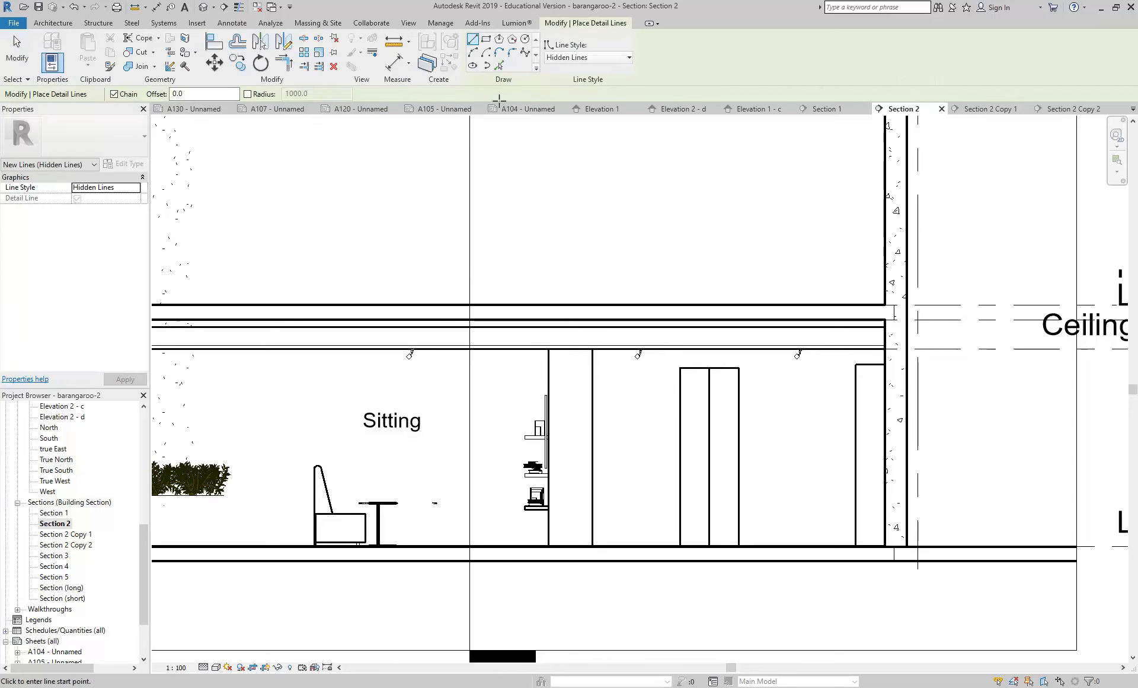
pyautogui.click(596, 56)
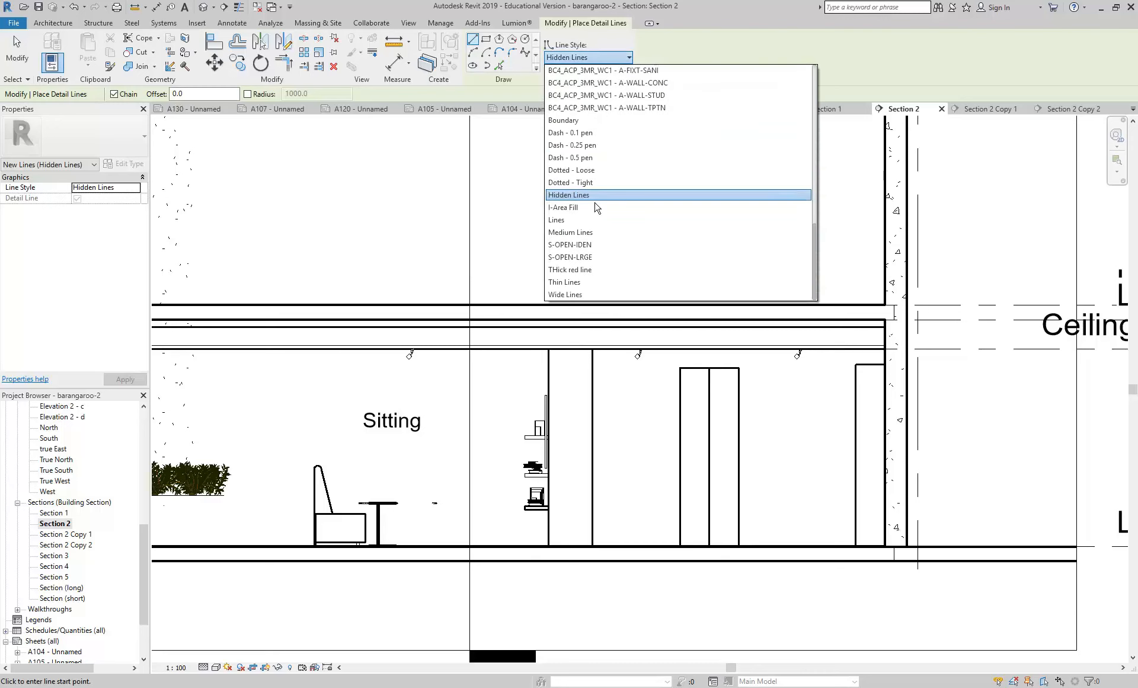
pyautogui.scroll(12, 596, 202)
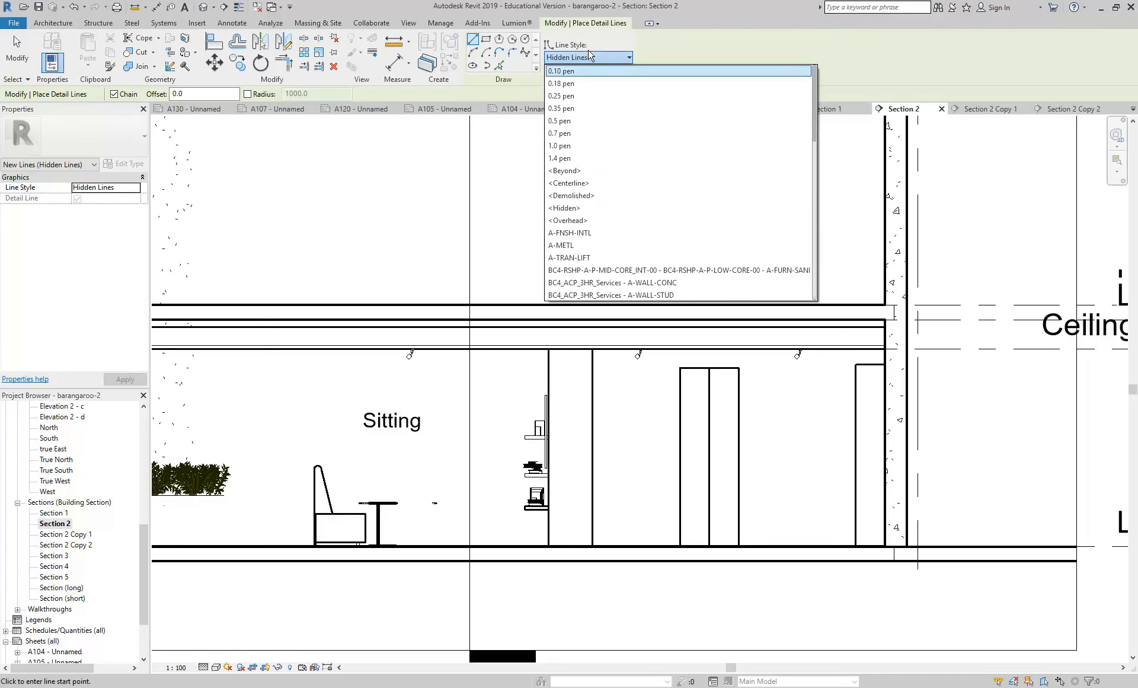
pyautogui.click(590, 58)
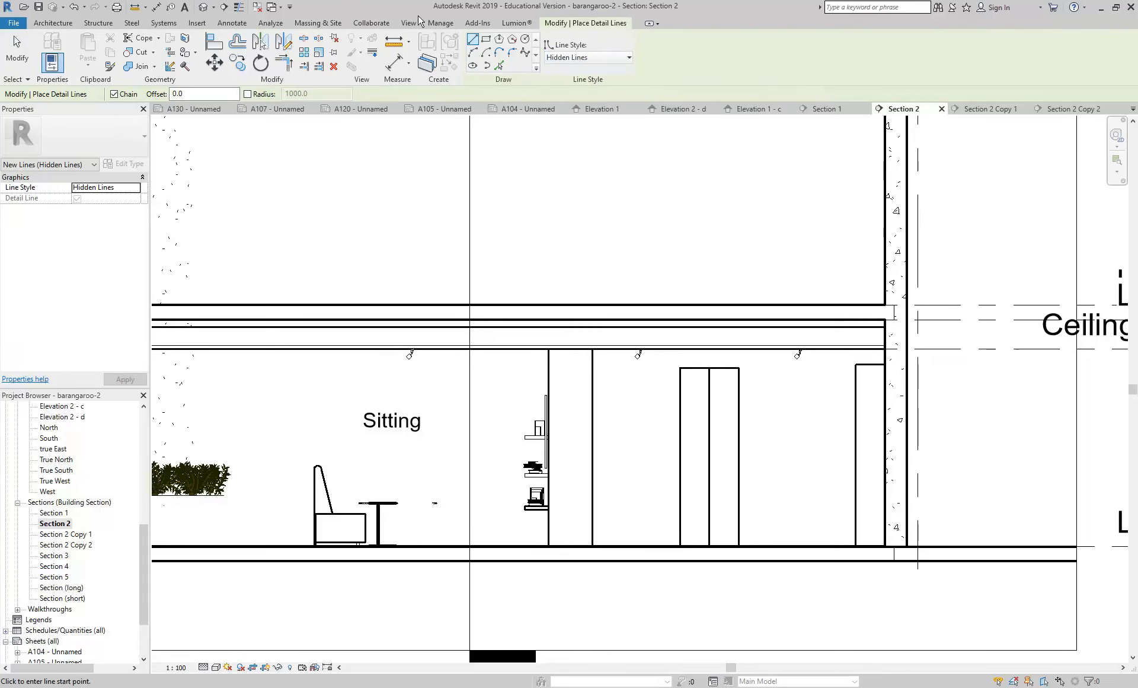
# - Examine the widths of model line weight 1 across the view scales, cancel the line weight settings and leave the Detail Line command
pyautogui.click(441, 23)
pyautogui.click(543, 52)
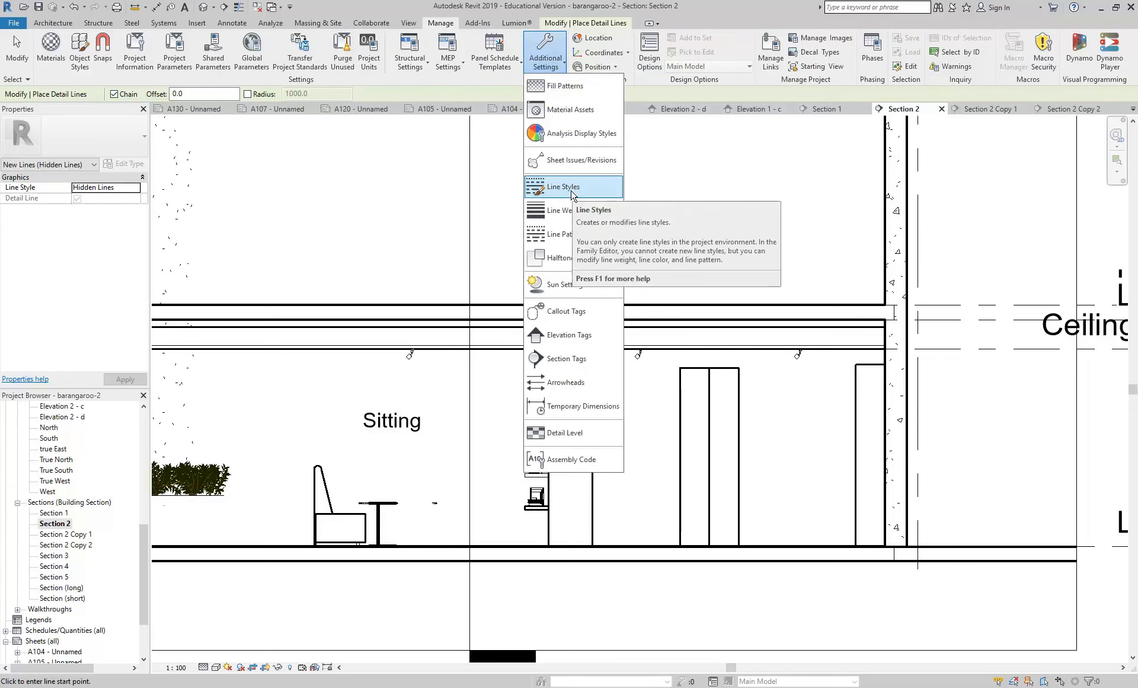
pyautogui.click(568, 213)
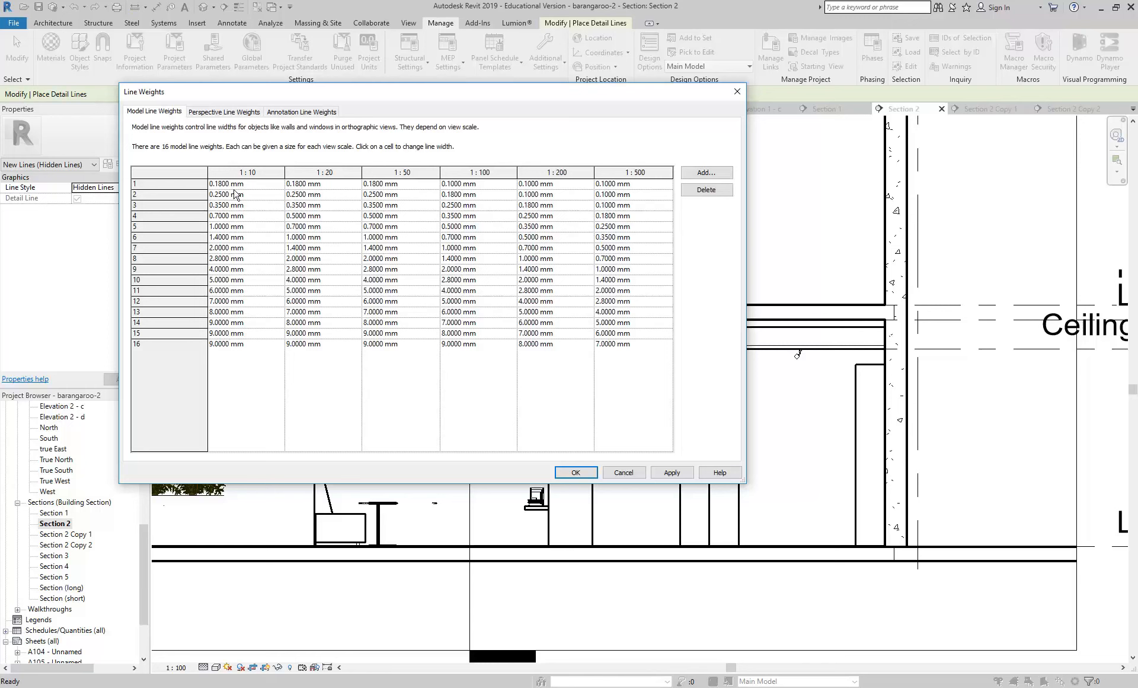
pyautogui.click(255, 186)
pyautogui.click(413, 184)
pyautogui.click(472, 183)
pyautogui.click(564, 185)
pyautogui.click(642, 183)
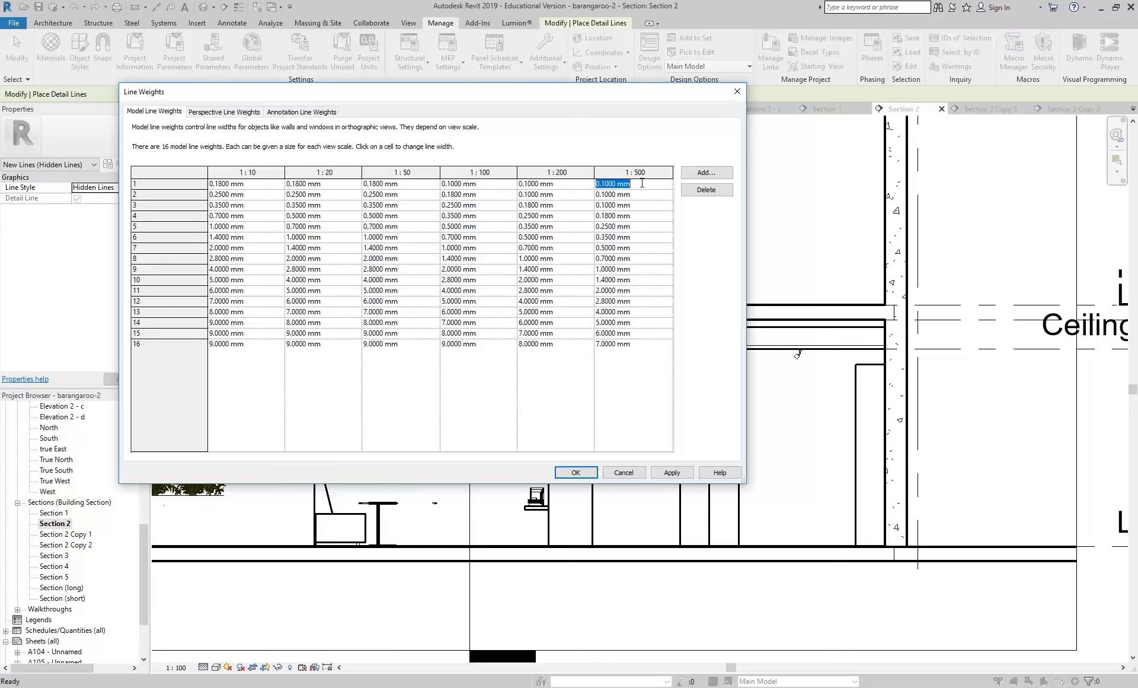
pyautogui.click(624, 473)
pyautogui.rightClick(457, 185)
pyautogui.click(507, 194)
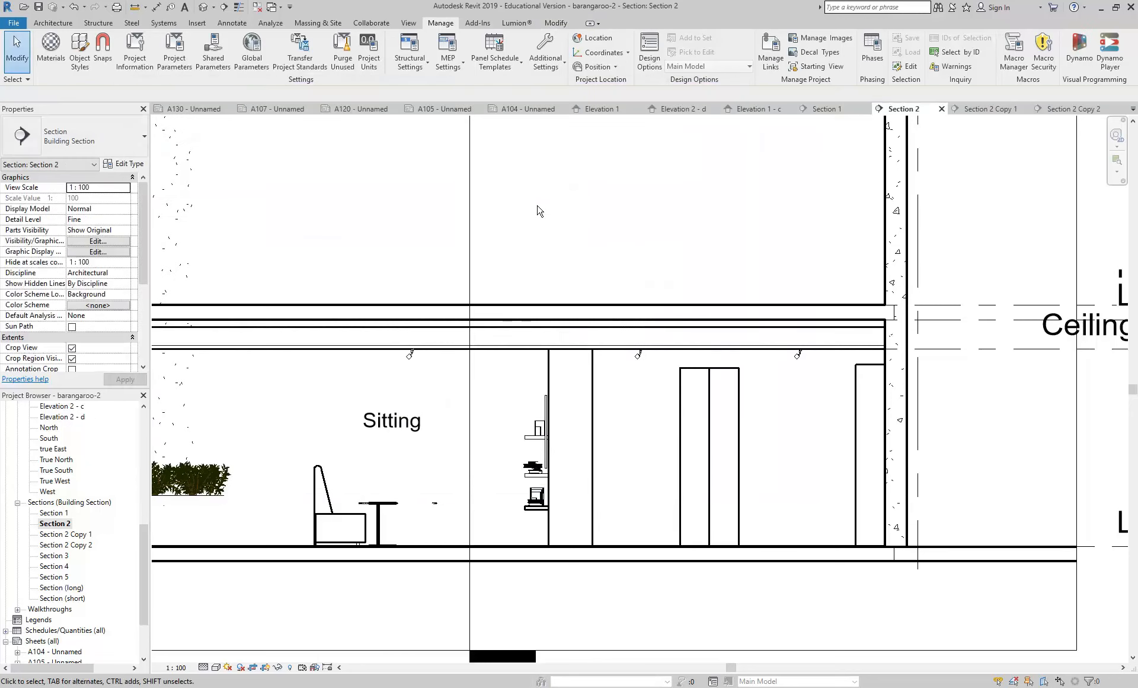
pyautogui.rightClick(558, 218)
pyautogui.click(569, 222)
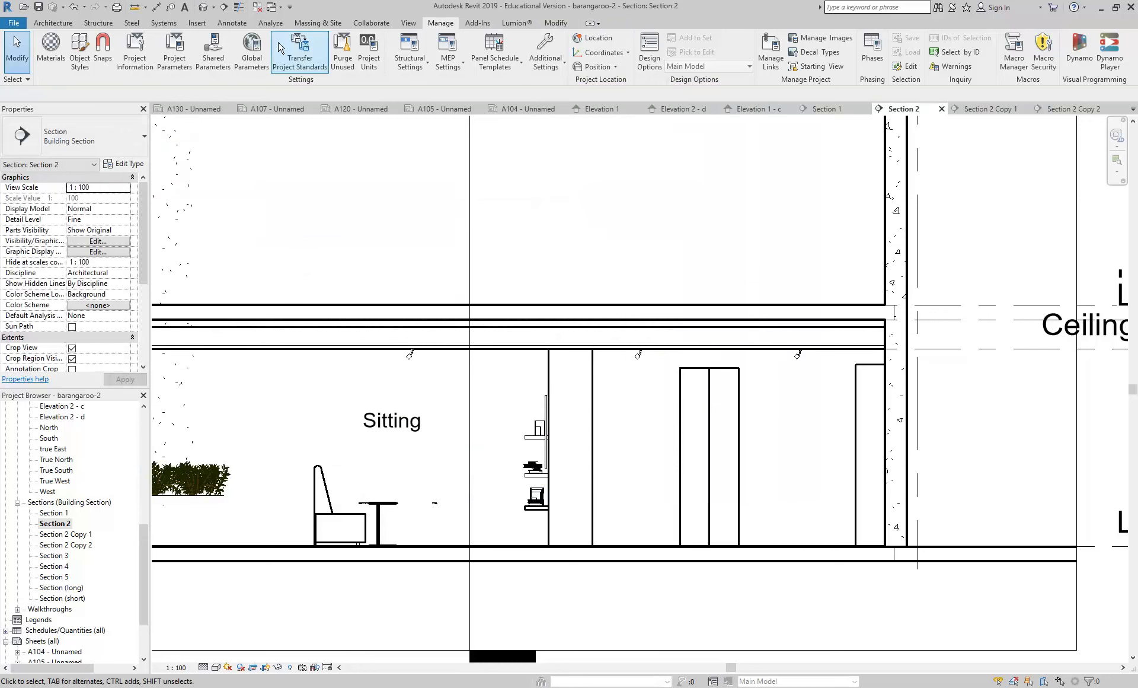
# - Place a batt insulation run about 2020 mm long from the concrete wall's inner face, just under the slab above the ceiling
pyautogui.click(228, 24)
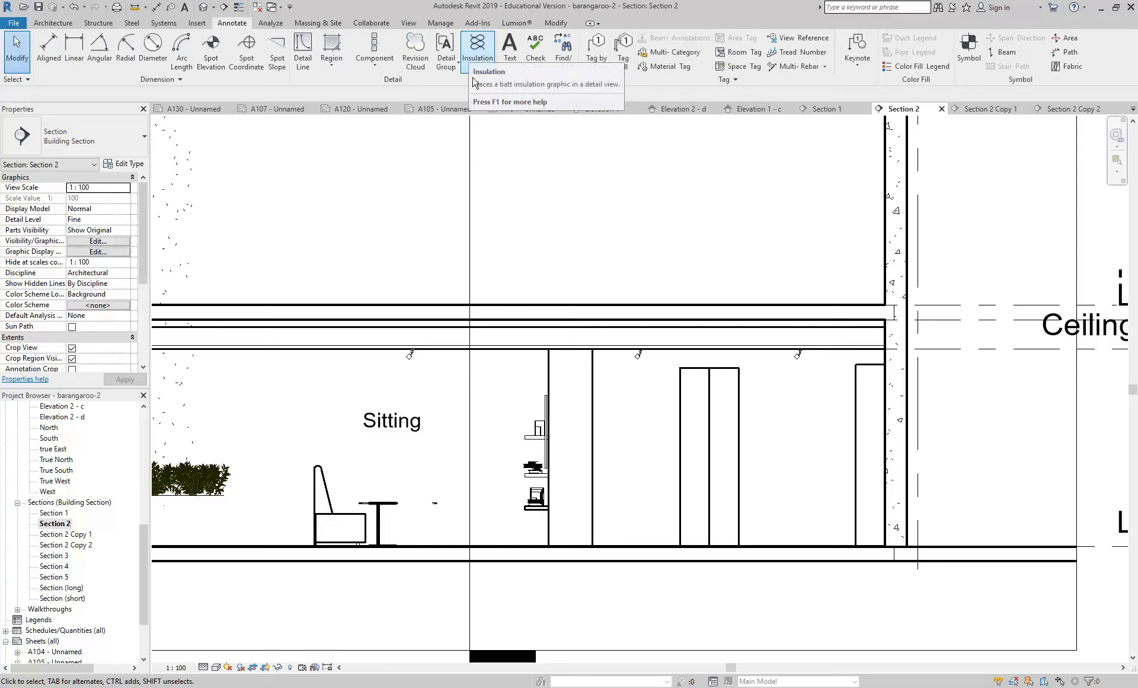
pyautogui.click(480, 50)
pyautogui.moveTo(632, 309); pyautogui.dragTo(546, 309, button='middle')
pyautogui.scroll(5, 546, 309)
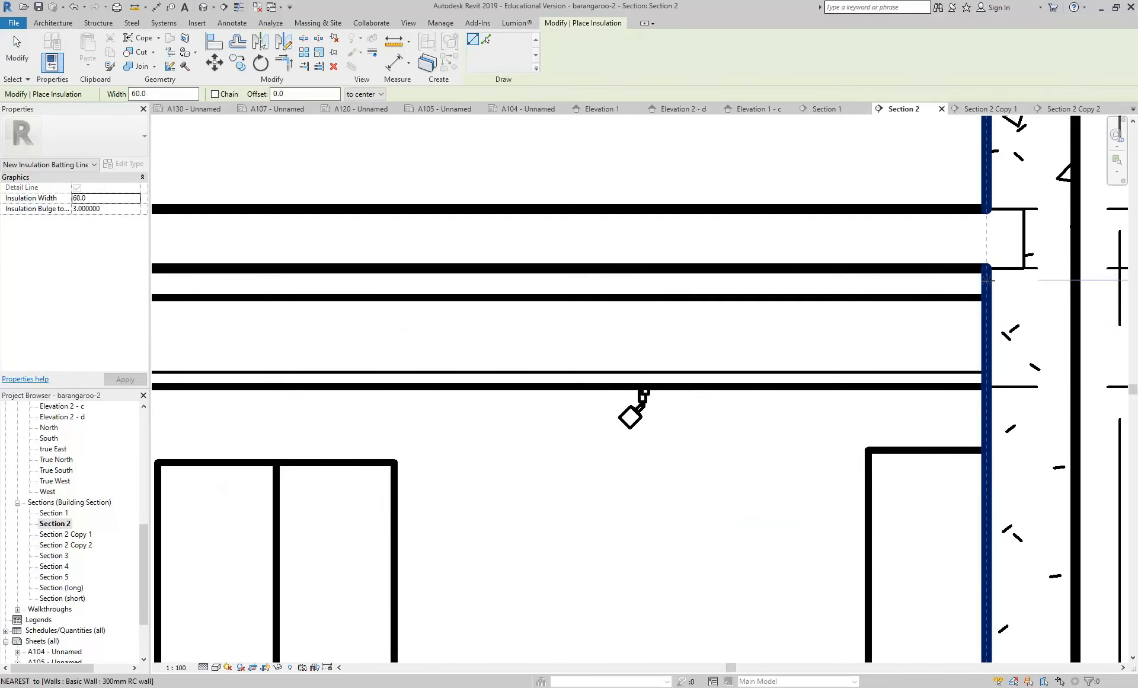
pyautogui.click(985, 280)
pyautogui.click(389, 280)
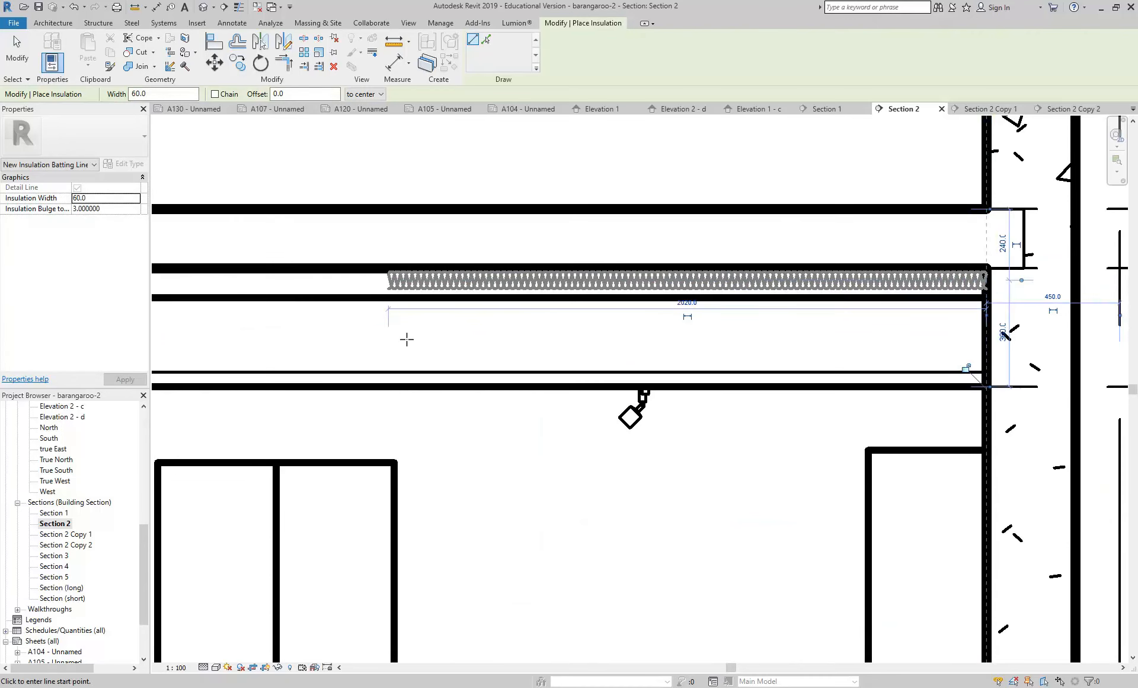
pyautogui.press('Escape')
pyautogui.press('Escape')
# - Set the width of the batt insulation run to 80 mm
pyautogui.click(421, 279)
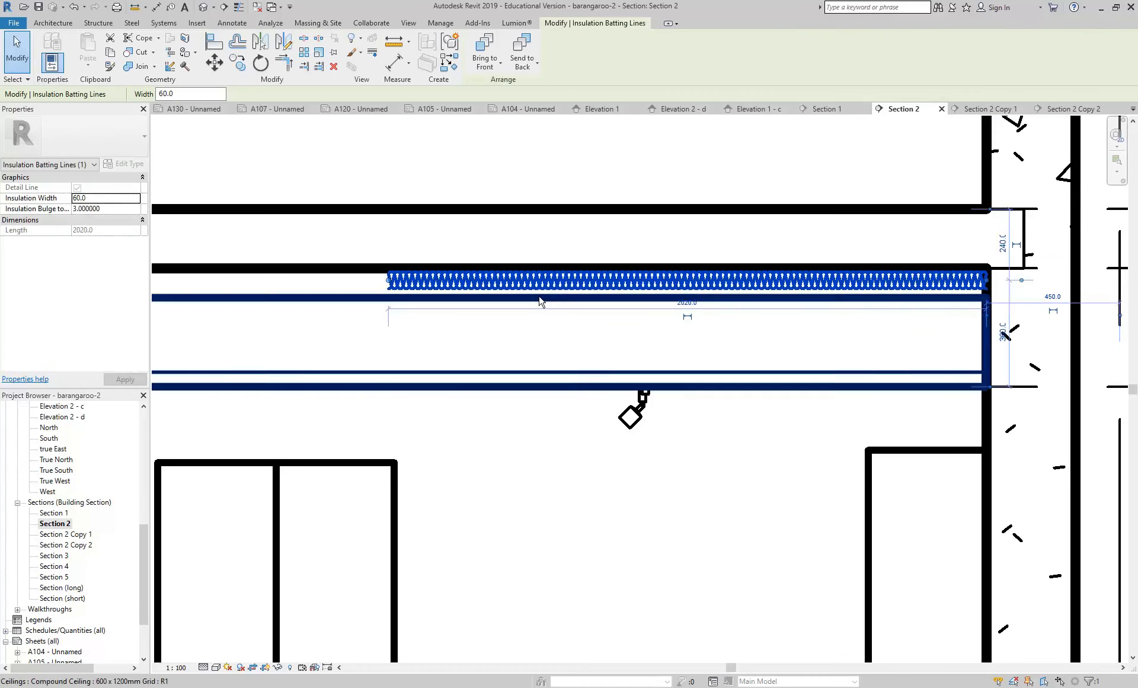
pyautogui.moveTo(426, 283); pyautogui.dragTo(329, 309, button='middle')
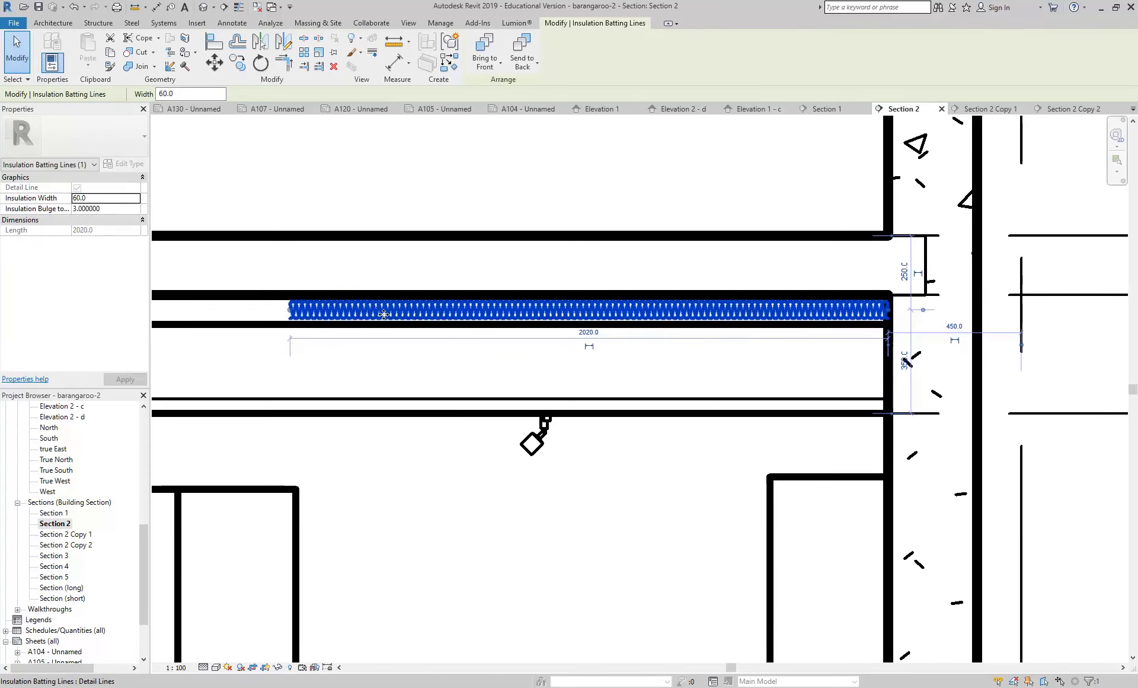
pyautogui.doubleClick(186, 93)
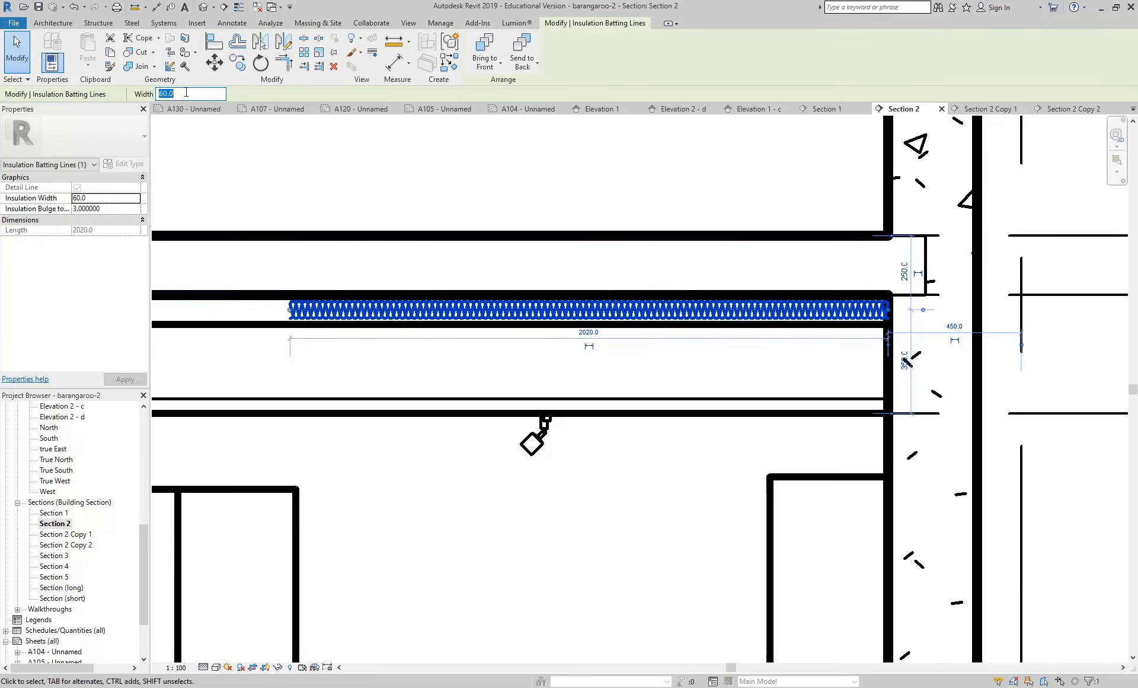
pyautogui.press('Return')
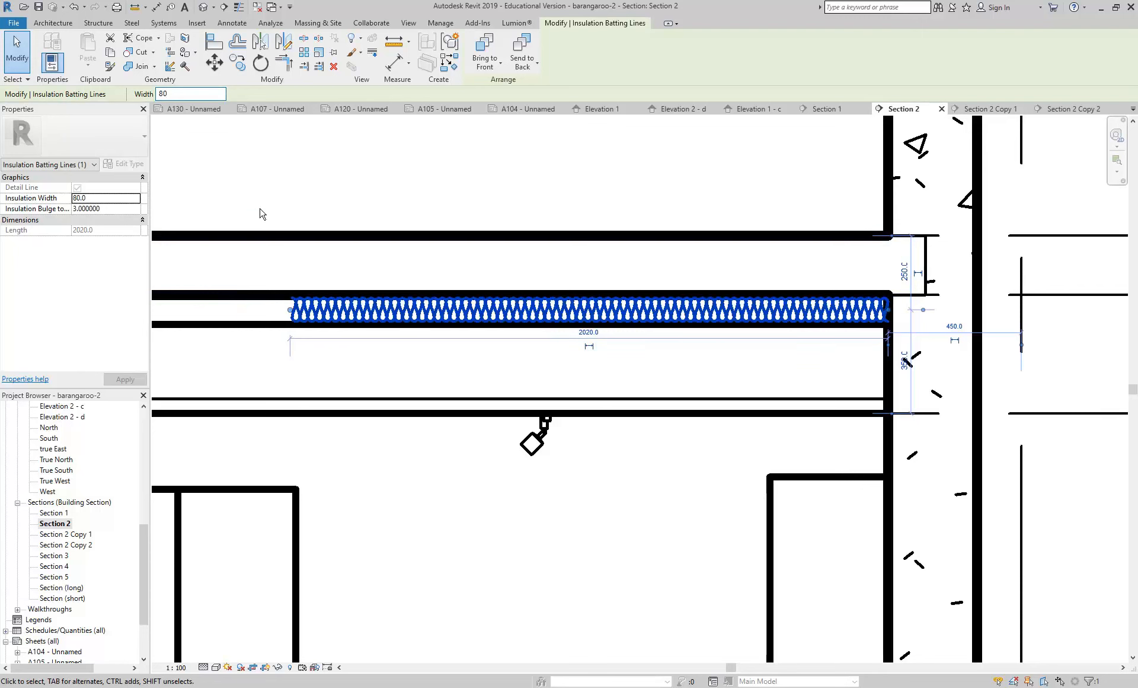
# - Try an insulation bulge-to-width ratio of 2, and set it back to 3
pyautogui.click(121, 210)
pyautogui.press('Return')
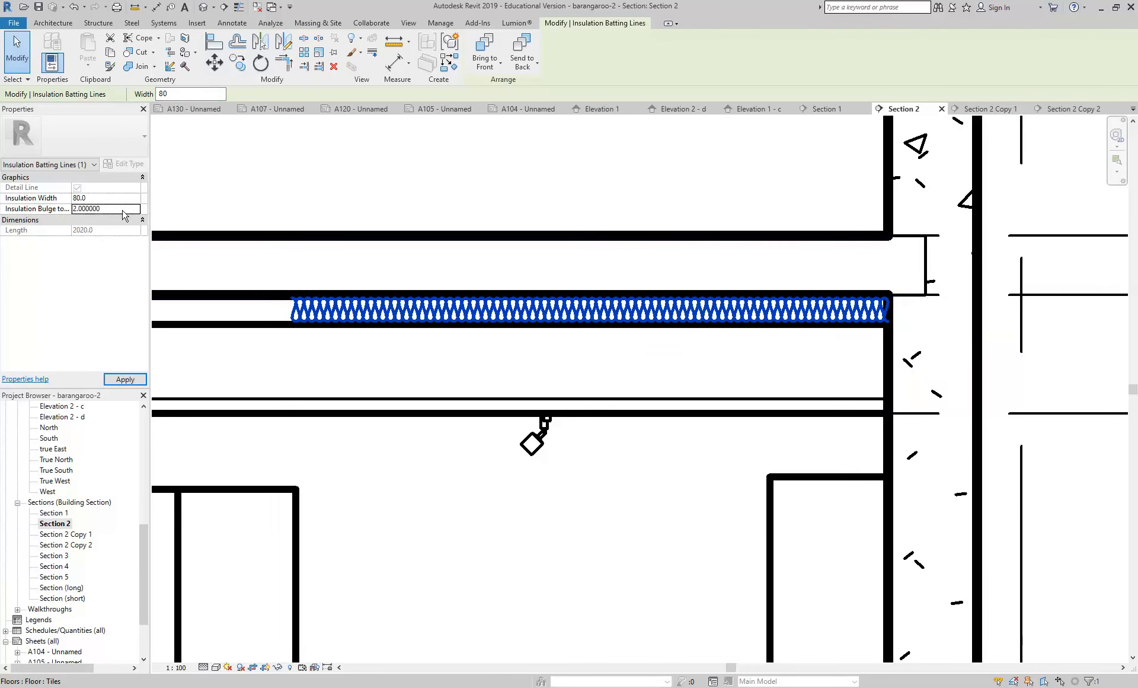
pyautogui.click(116, 209)
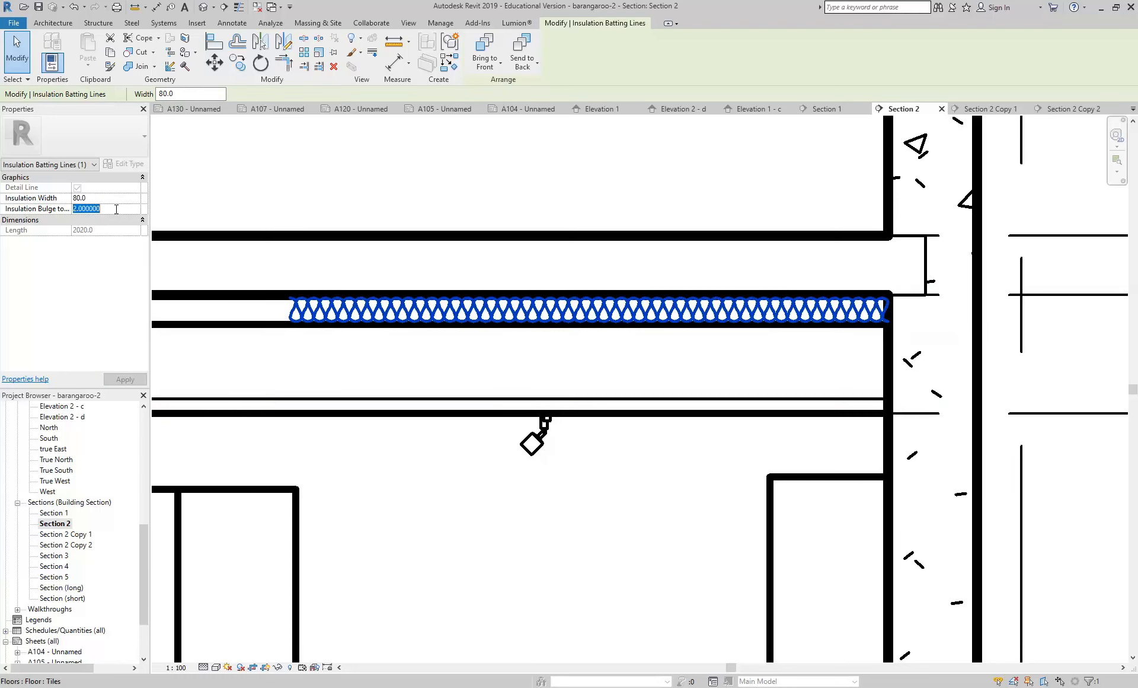
pyautogui.write('3')
pyautogui.press('Return')
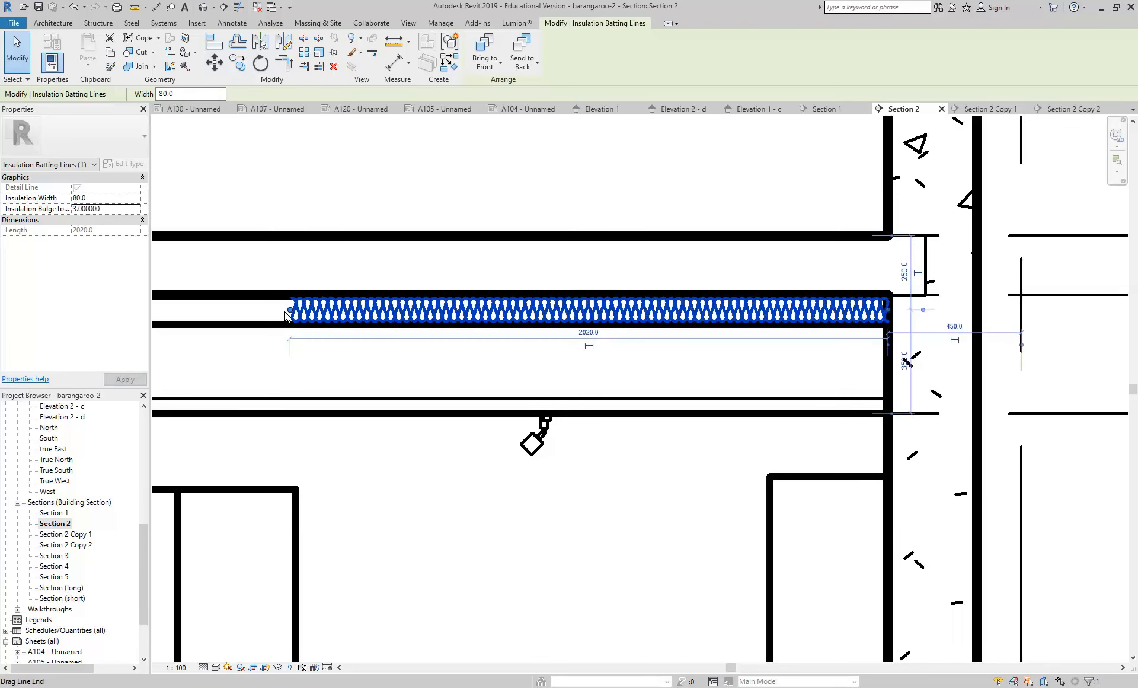
# - Set the insulation bulge-to-width ratio of the selected batt insulation run to 2
pyautogui.click(119, 210)
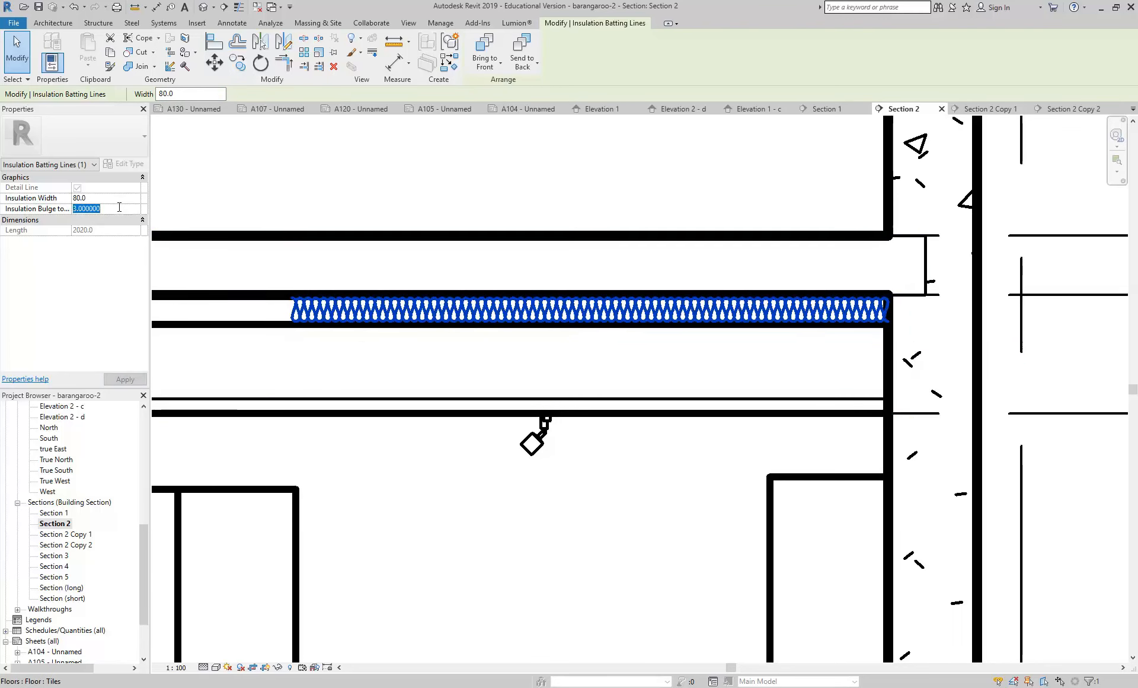
pyautogui.write('2')
pyautogui.press('Return')
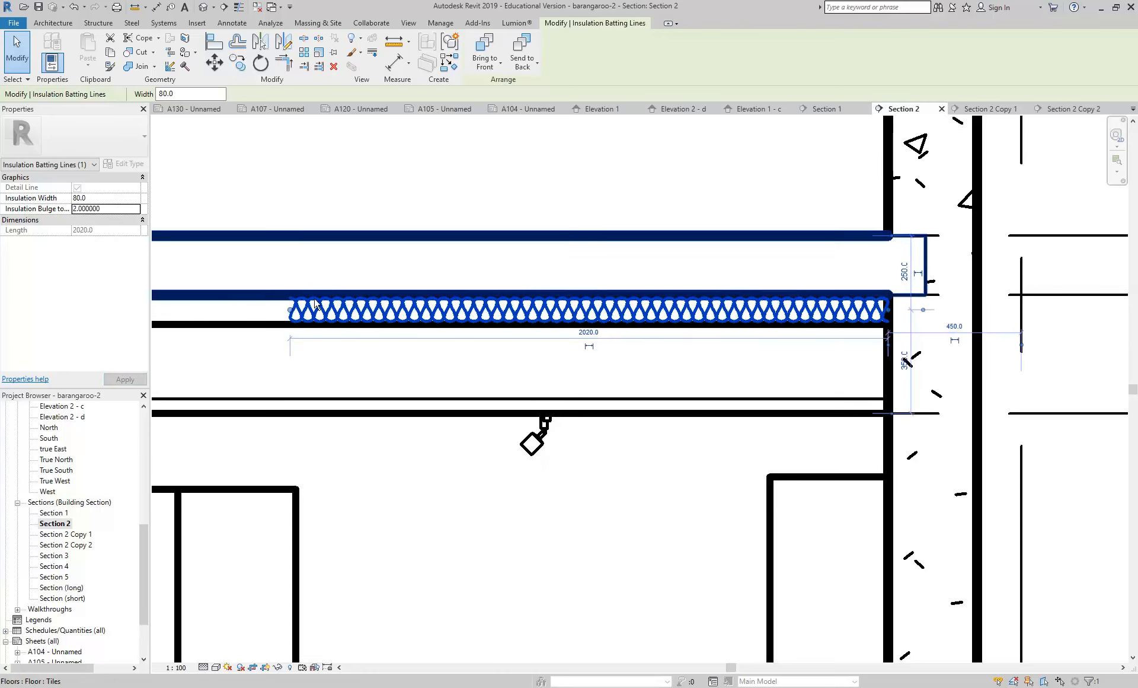
pyautogui.click(184, 95)
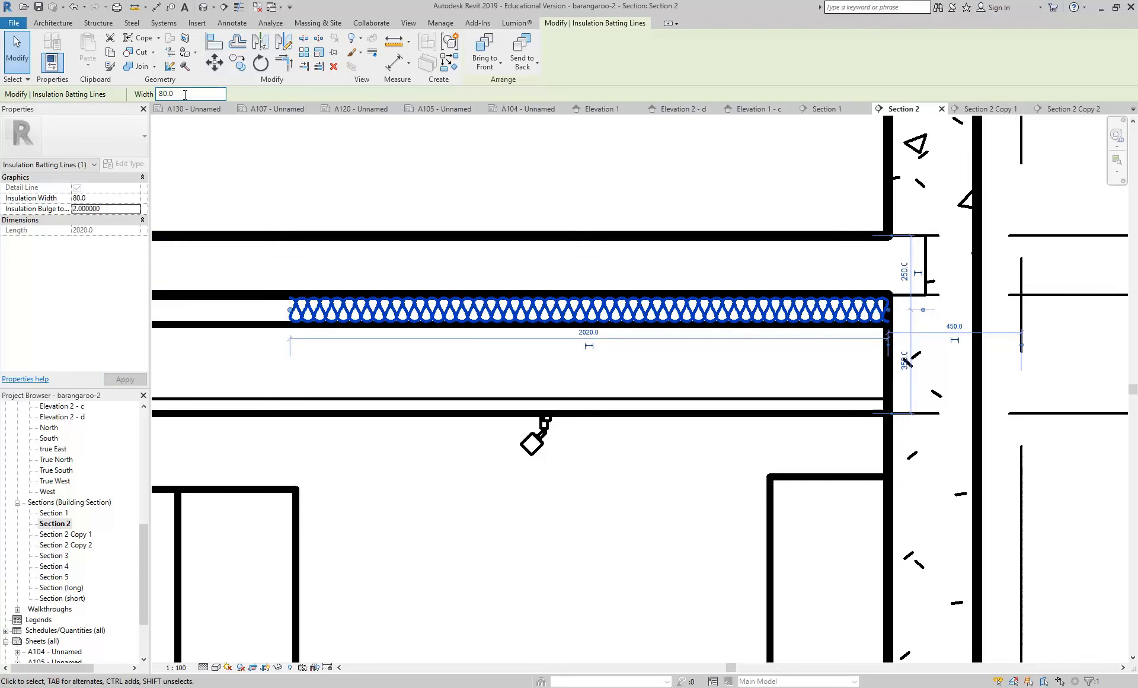
# - Try black as the line color of the Insulation Batting Lines style and check it on the batt insulation run
pyautogui.click(440, 23)
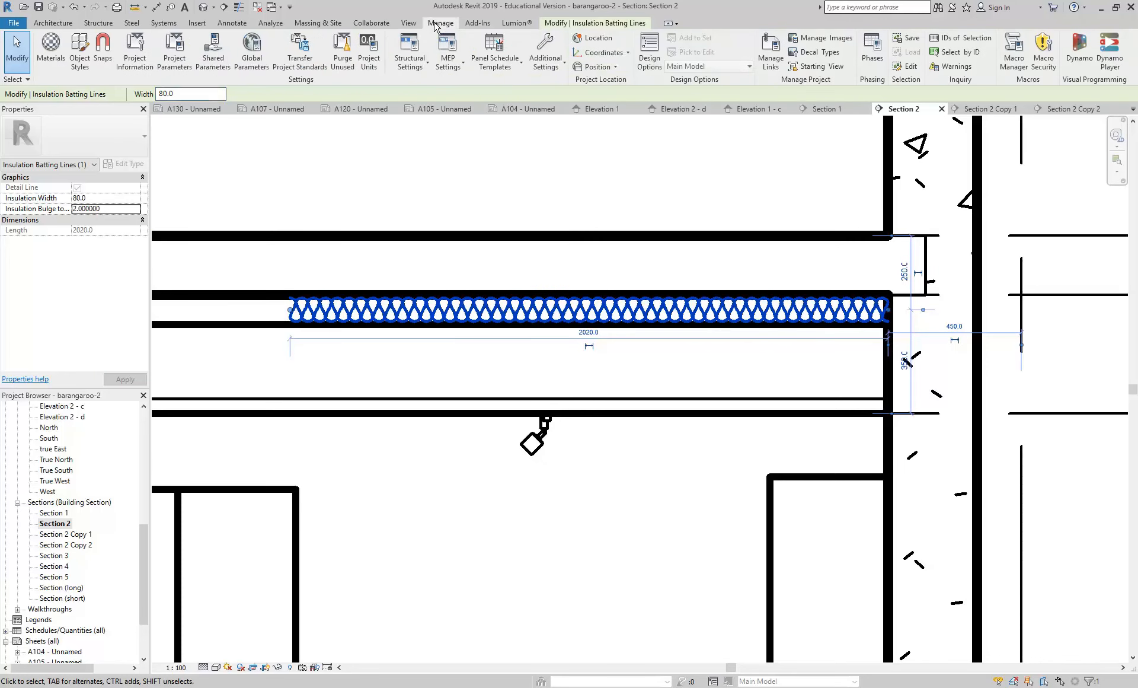
pyautogui.click(557, 55)
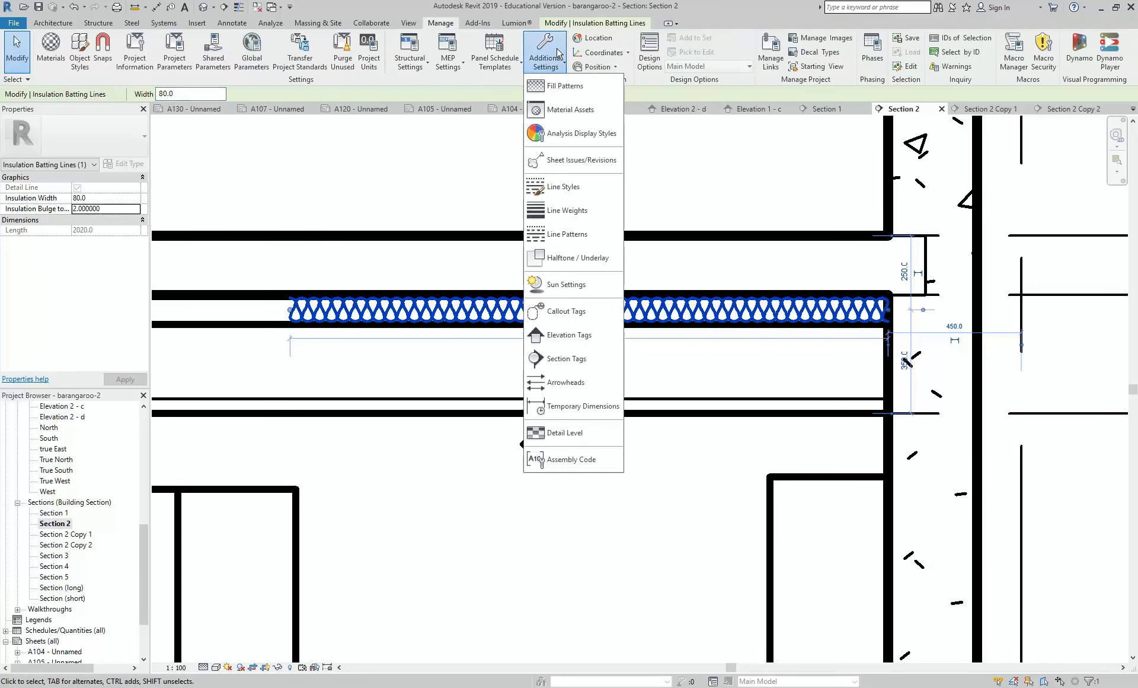
pyautogui.click(382, 157)
pyautogui.scroll(1, 318, 310)
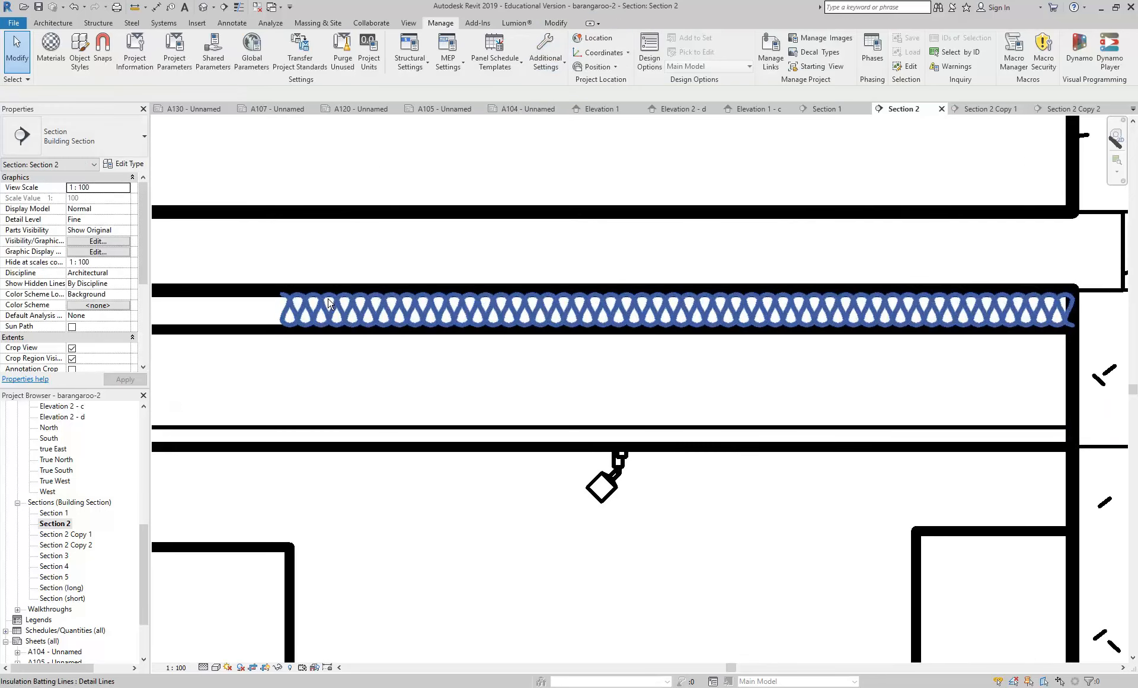
pyautogui.click(543, 60)
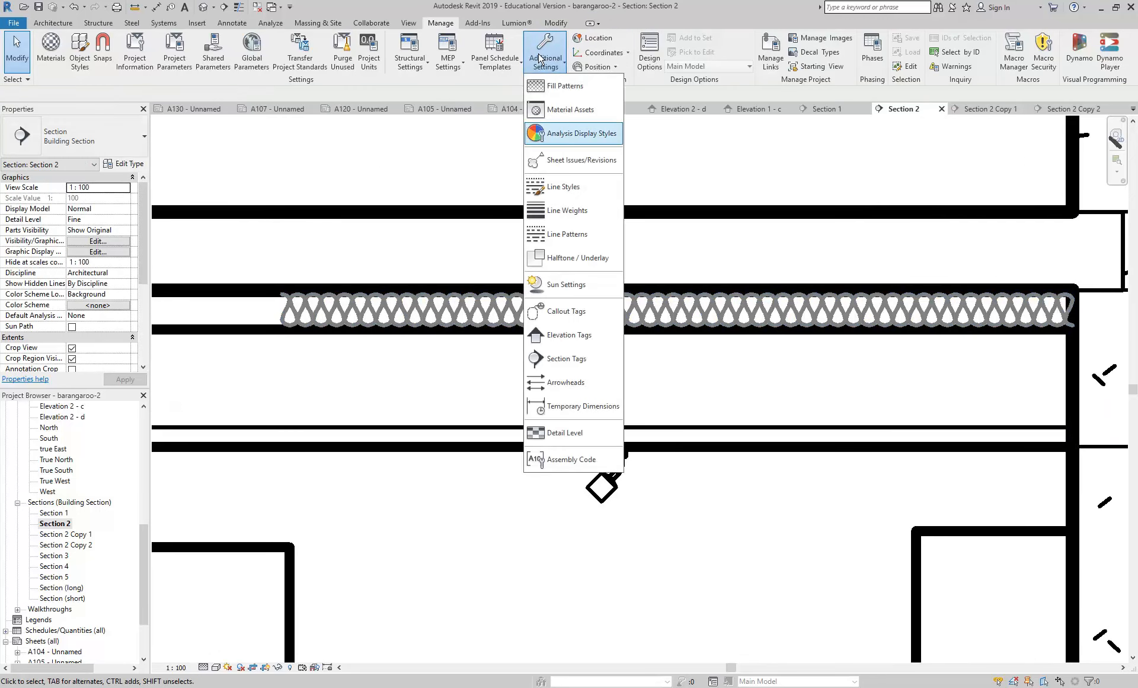
pyautogui.click(562, 187)
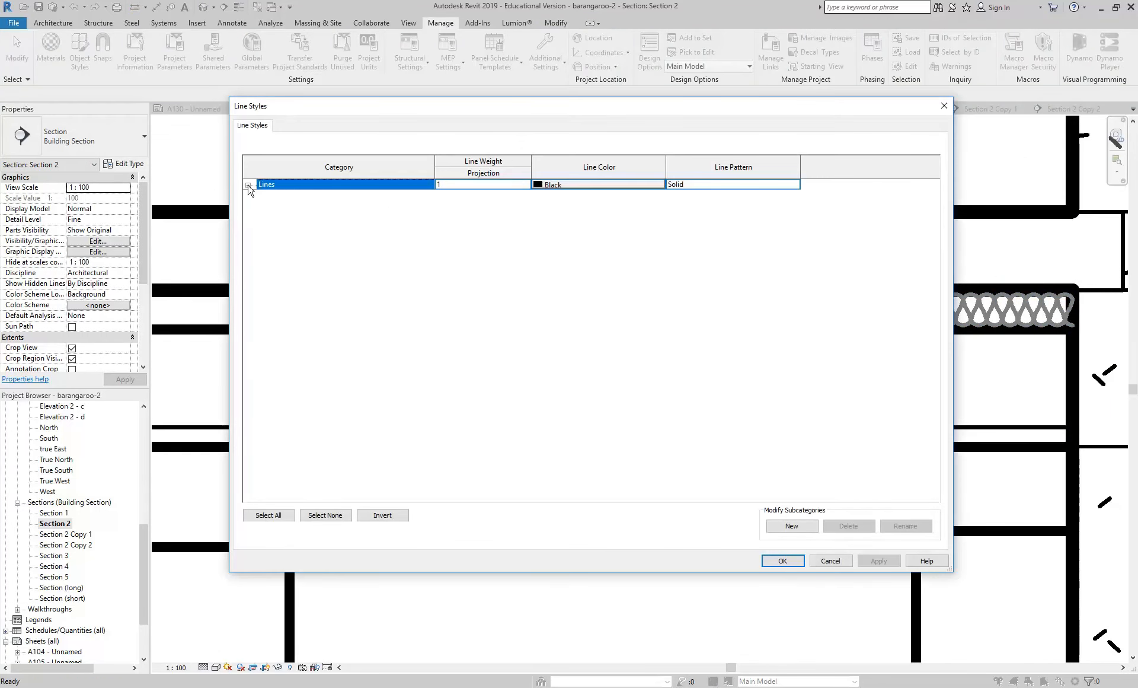
pyautogui.click(248, 185)
pyautogui.scroll(-10, 314, 385)
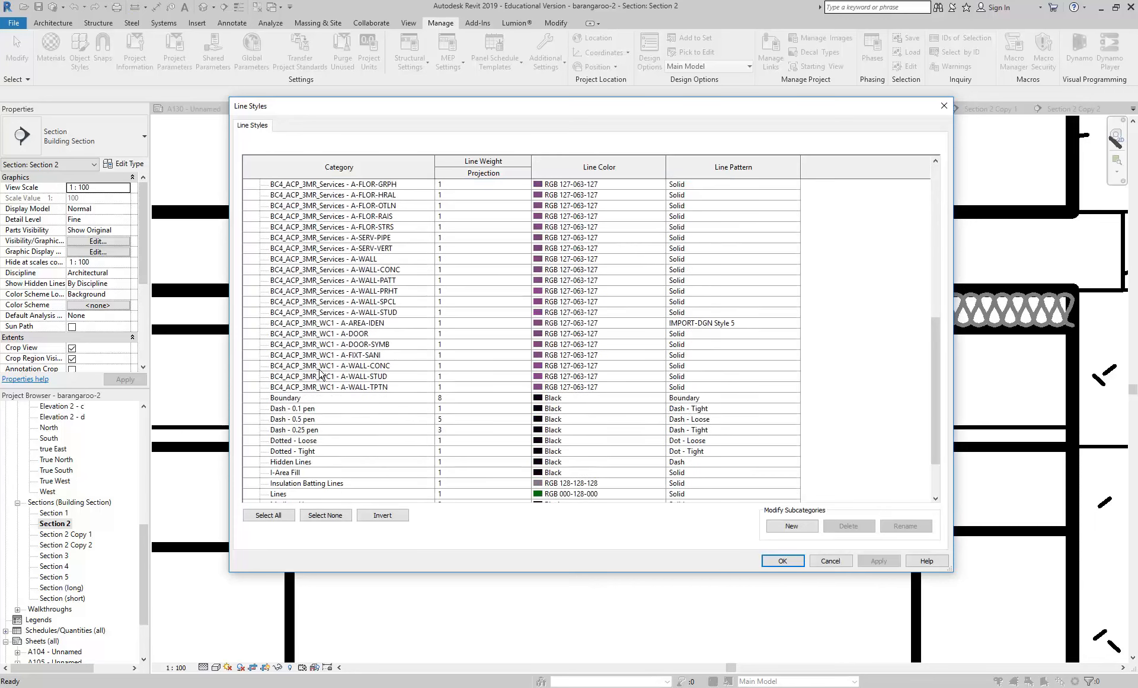
pyautogui.scroll(-2, 320, 373)
pyautogui.click(292, 419)
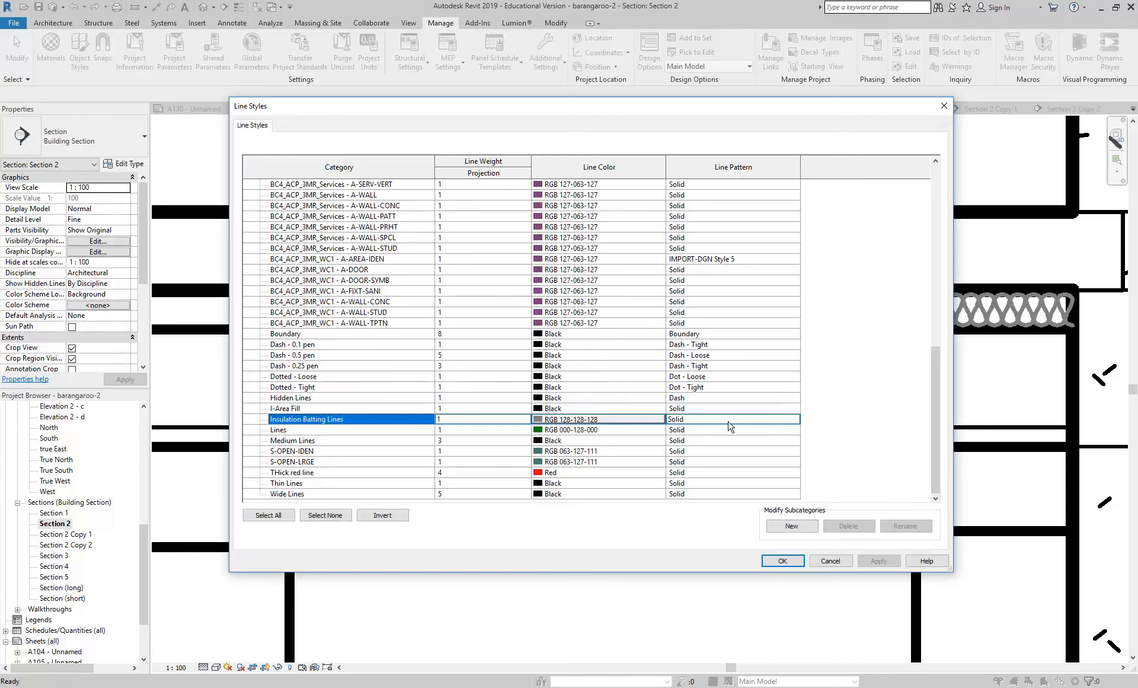
pyautogui.click(787, 421)
pyautogui.click(604, 421)
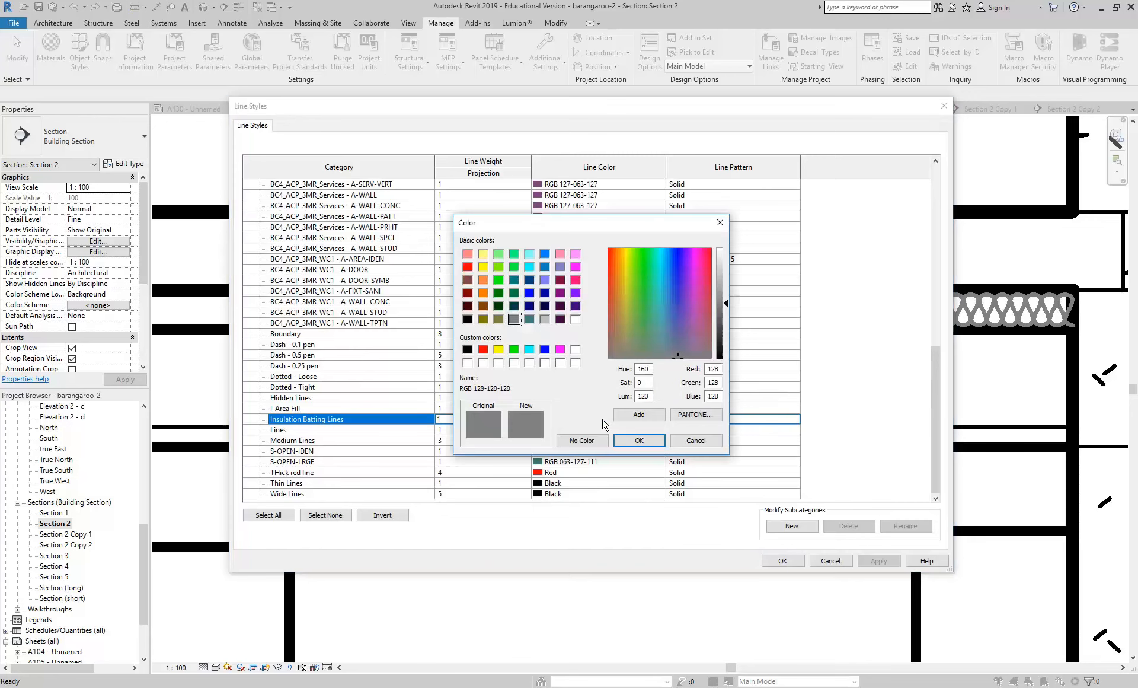
pyautogui.click(467, 349)
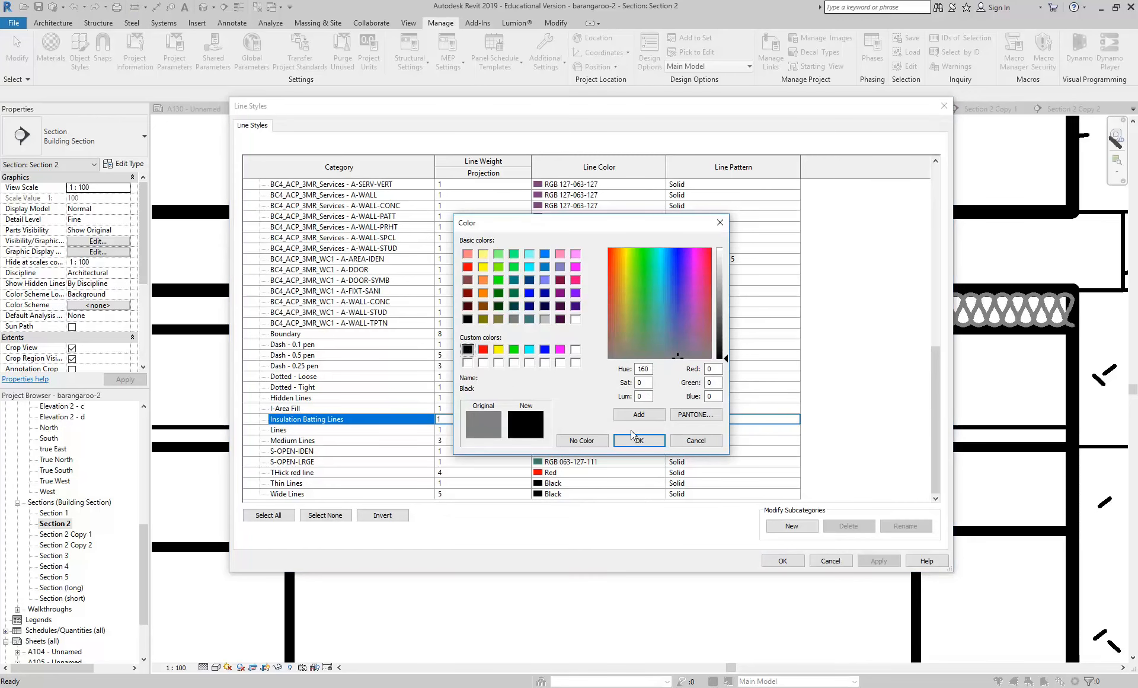
pyautogui.click(639, 440)
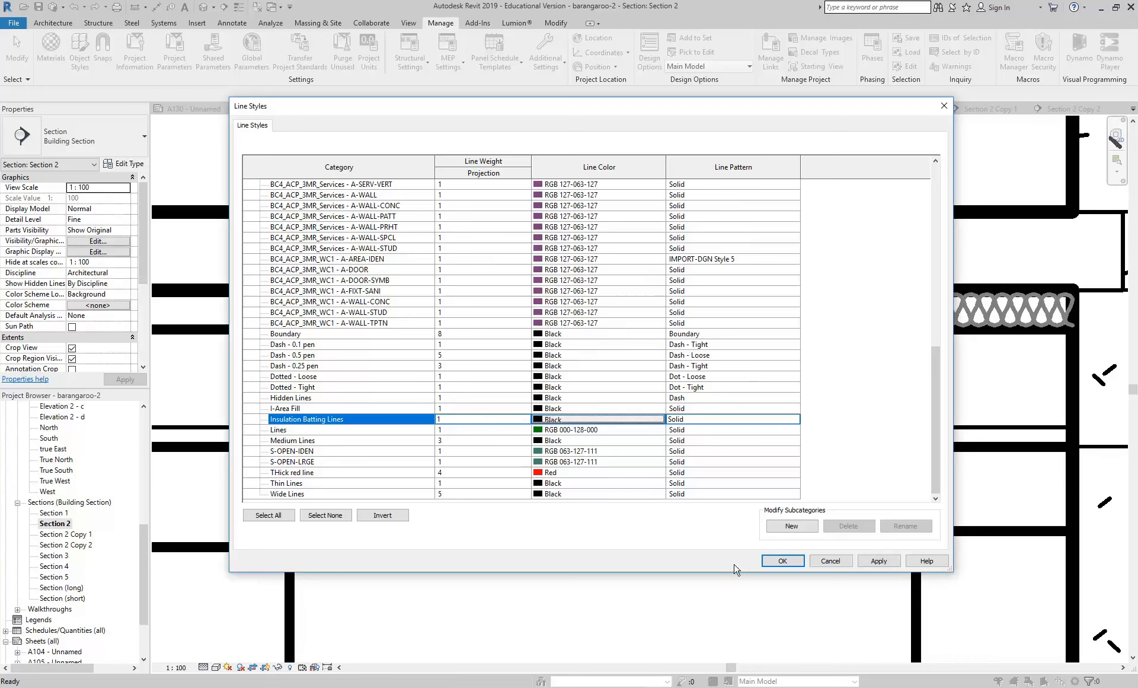
pyautogui.click(782, 561)
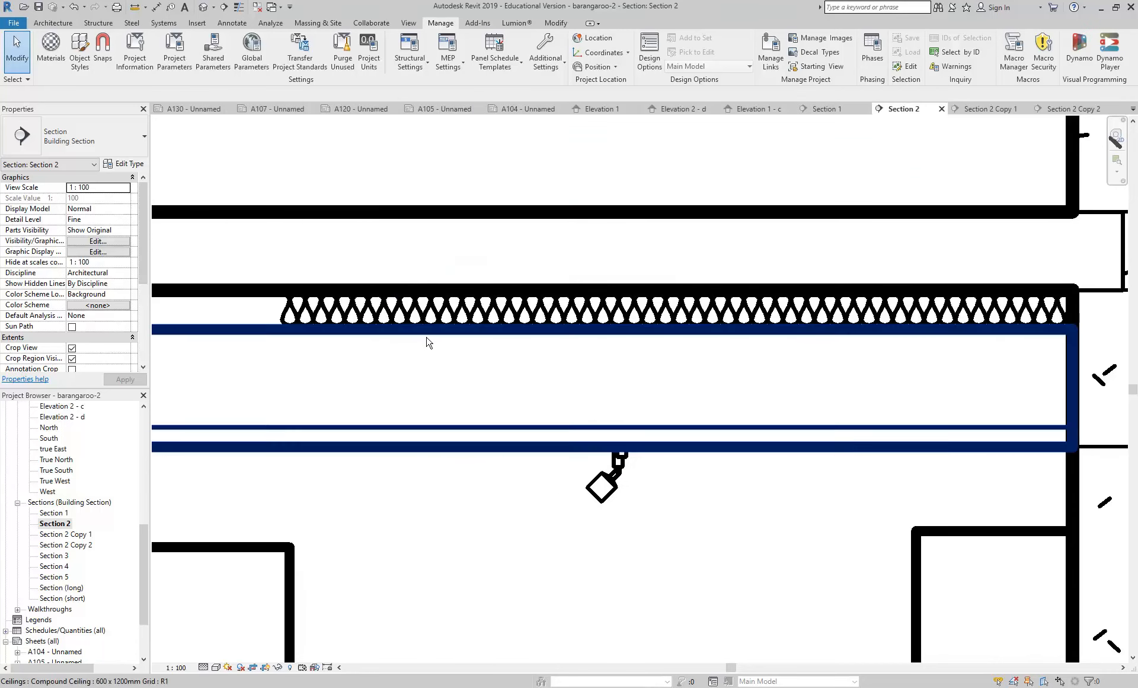
pyautogui.click(431, 315)
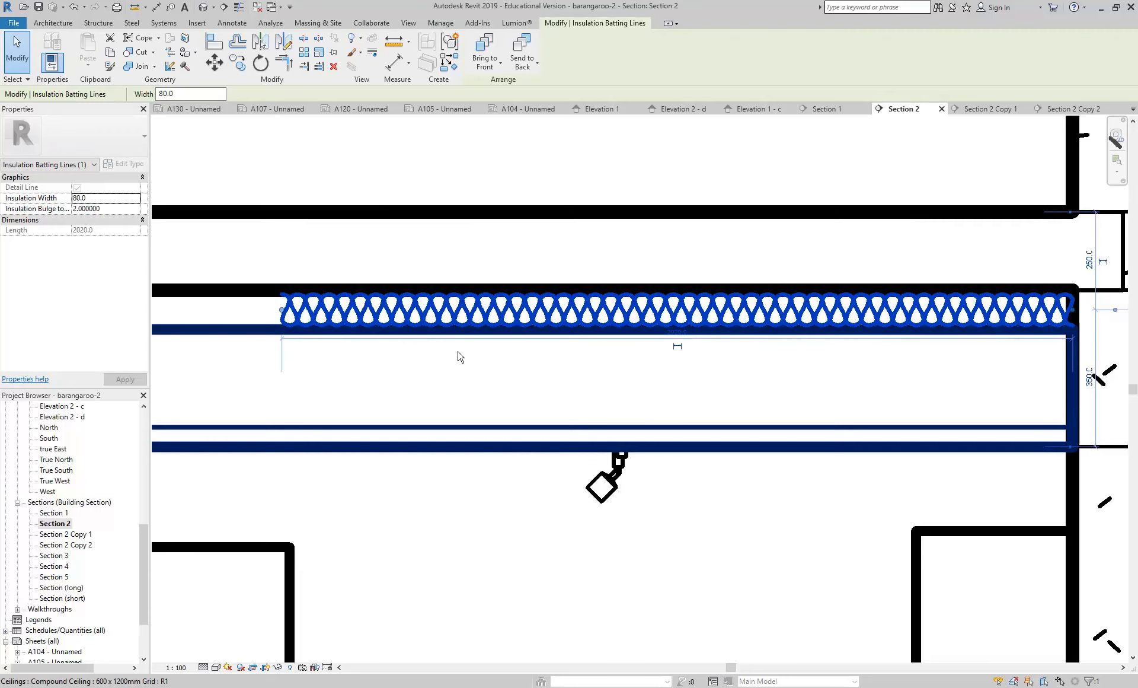
pyautogui.click(485, 196)
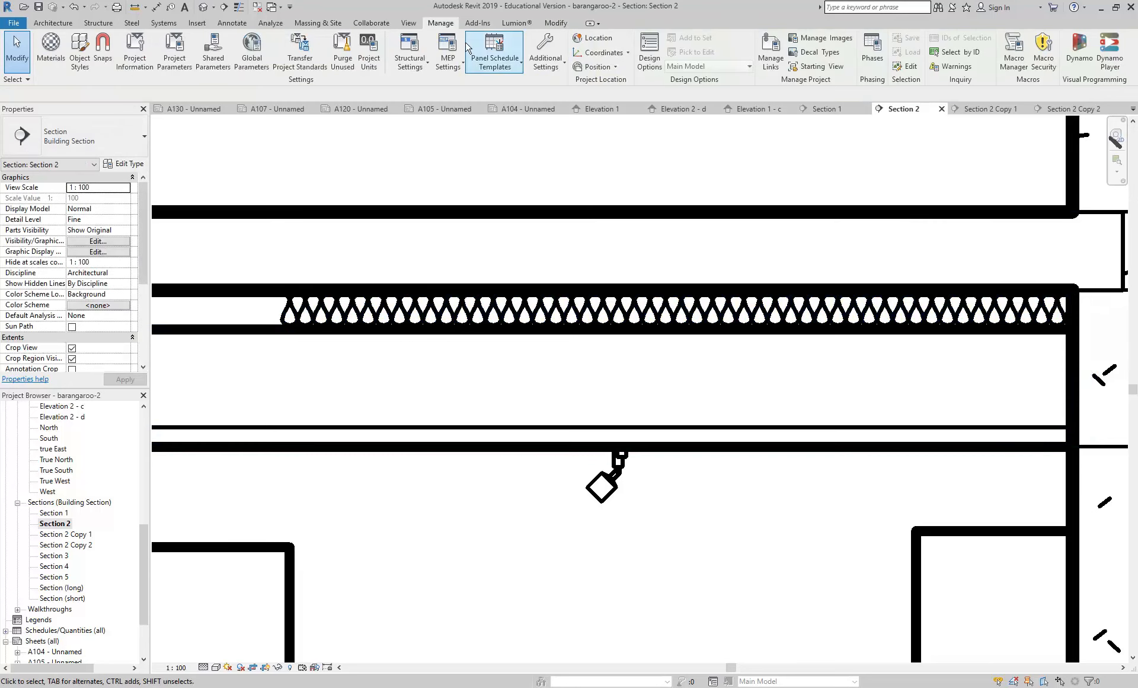
# - Set the line color of the Insulation Batting Lines style to light grey, RGB 192-192-192
pyautogui.click(543, 49)
pyautogui.click(560, 196)
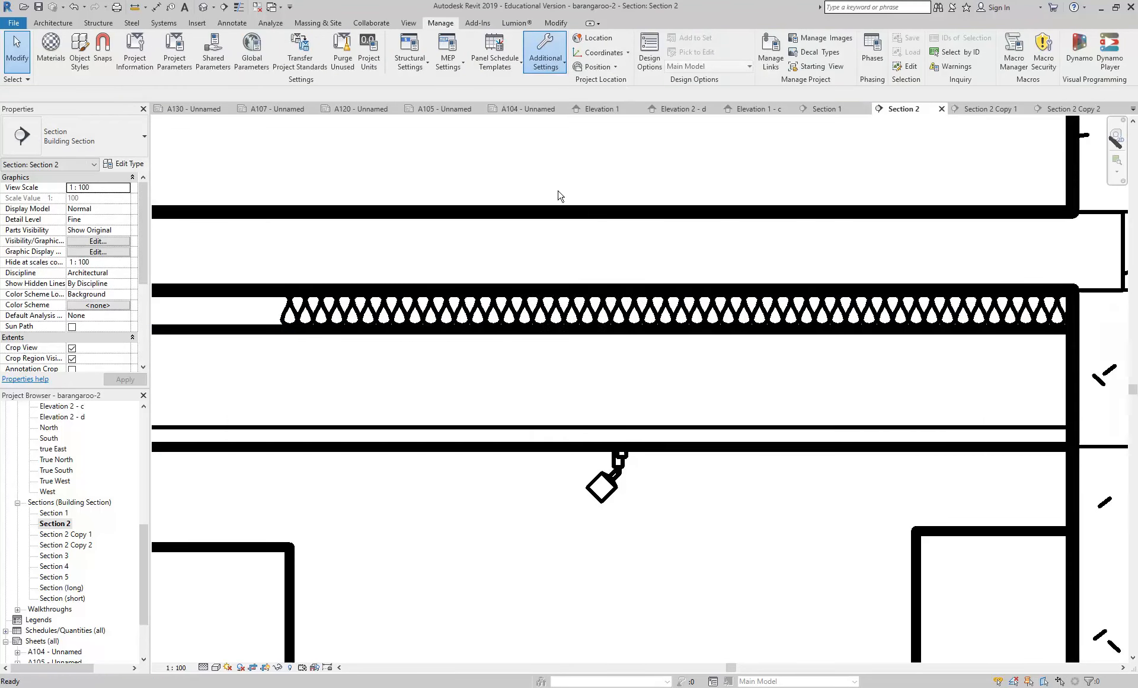
pyautogui.click(248, 184)
pyautogui.click(307, 376)
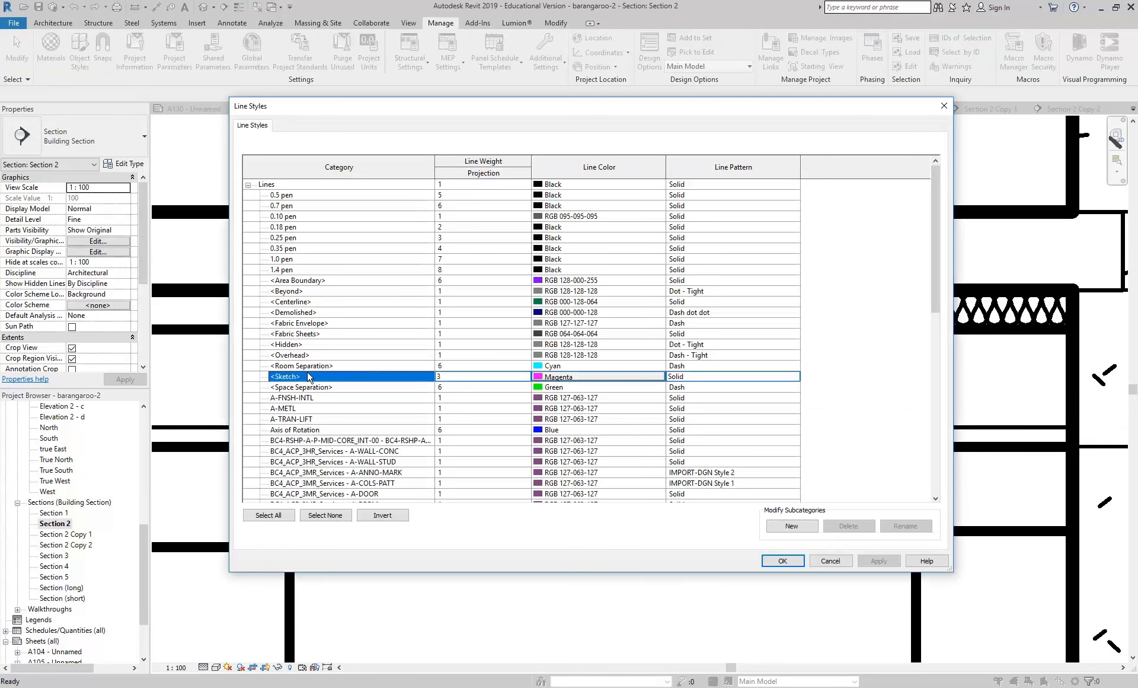
pyautogui.press('i')
pyautogui.scroll(-2, 324, 449)
pyautogui.click(333, 454)
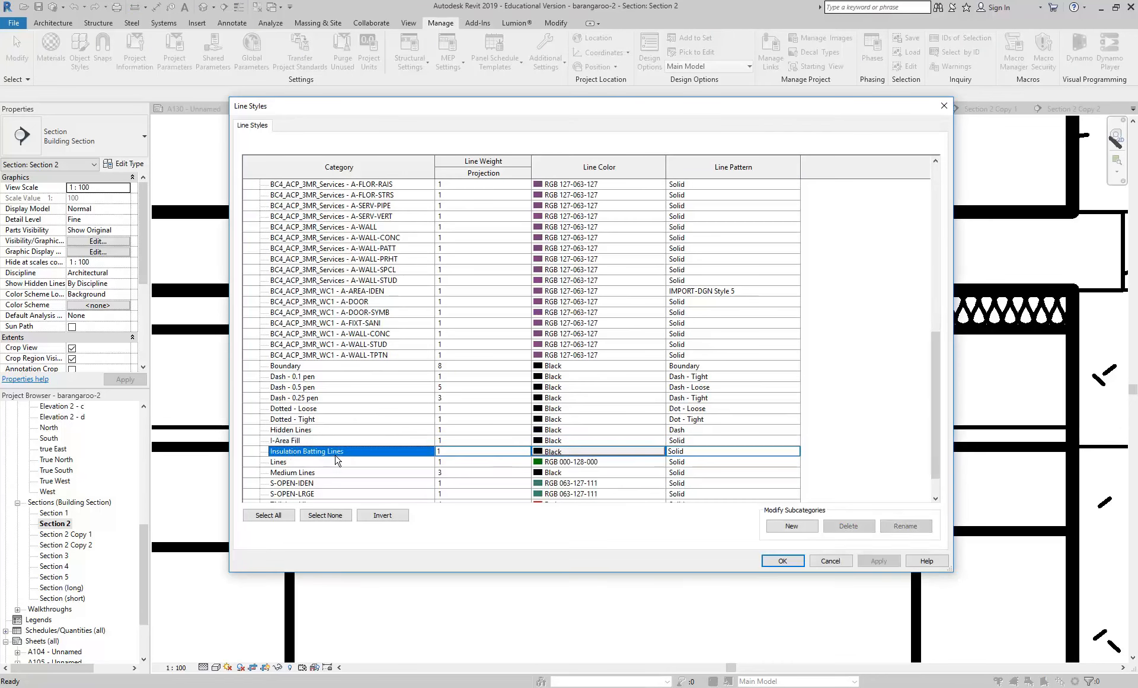
pyautogui.click(592, 451)
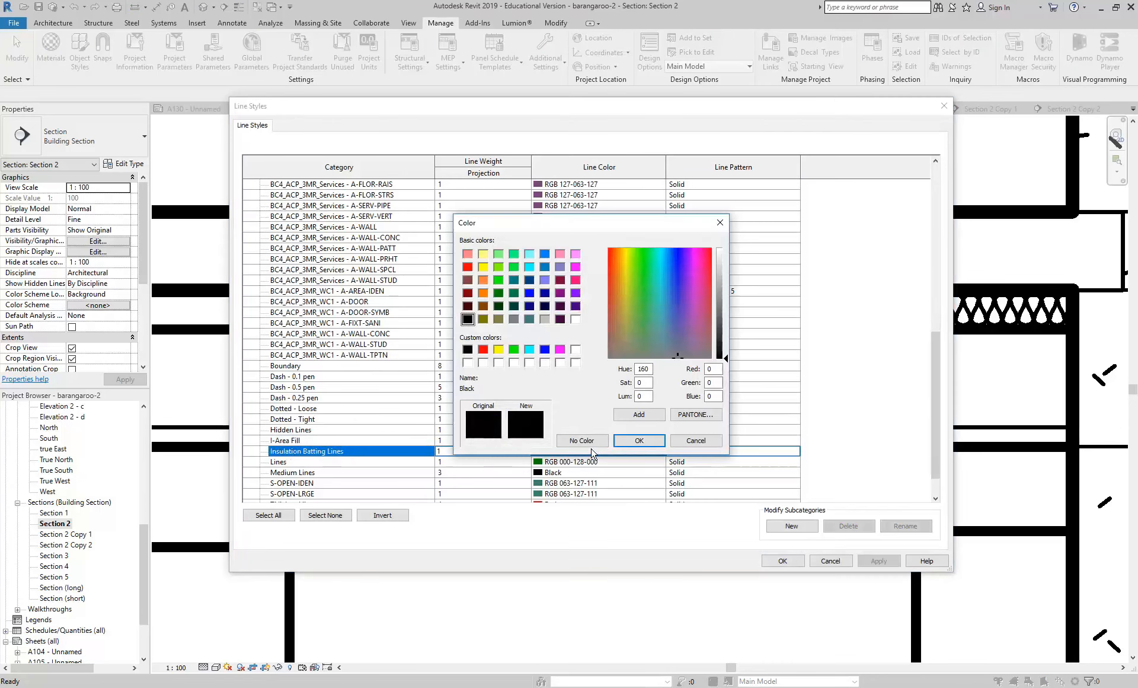
pyautogui.click(544, 320)
pyautogui.click(639, 440)
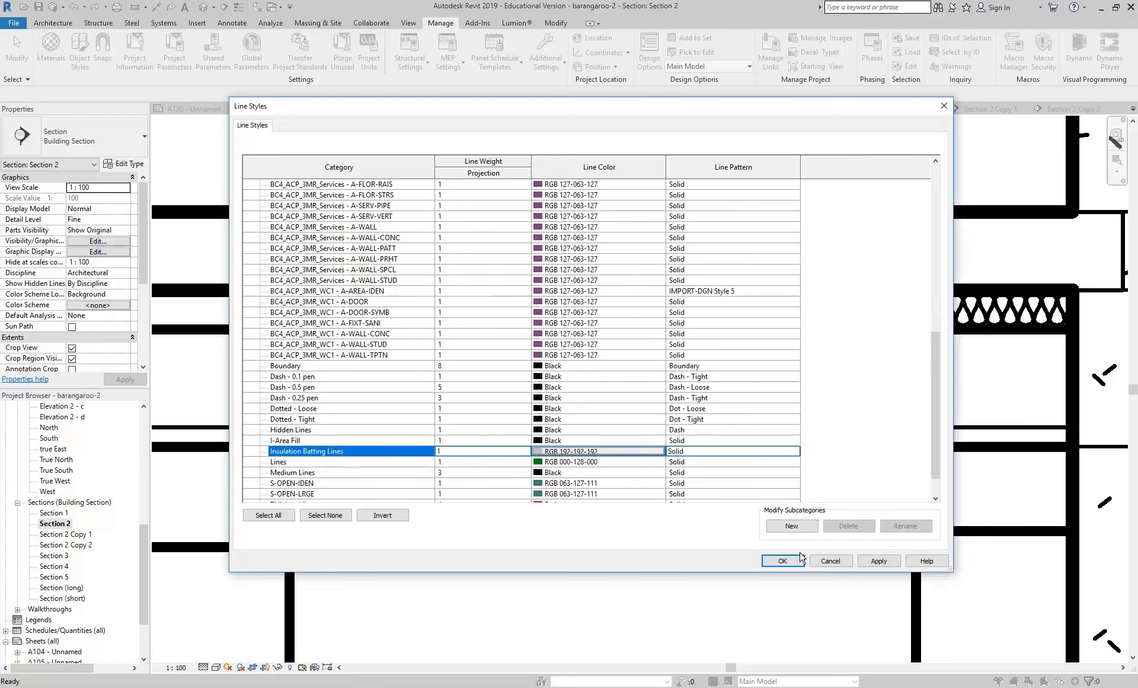
pyautogui.click(803, 558)
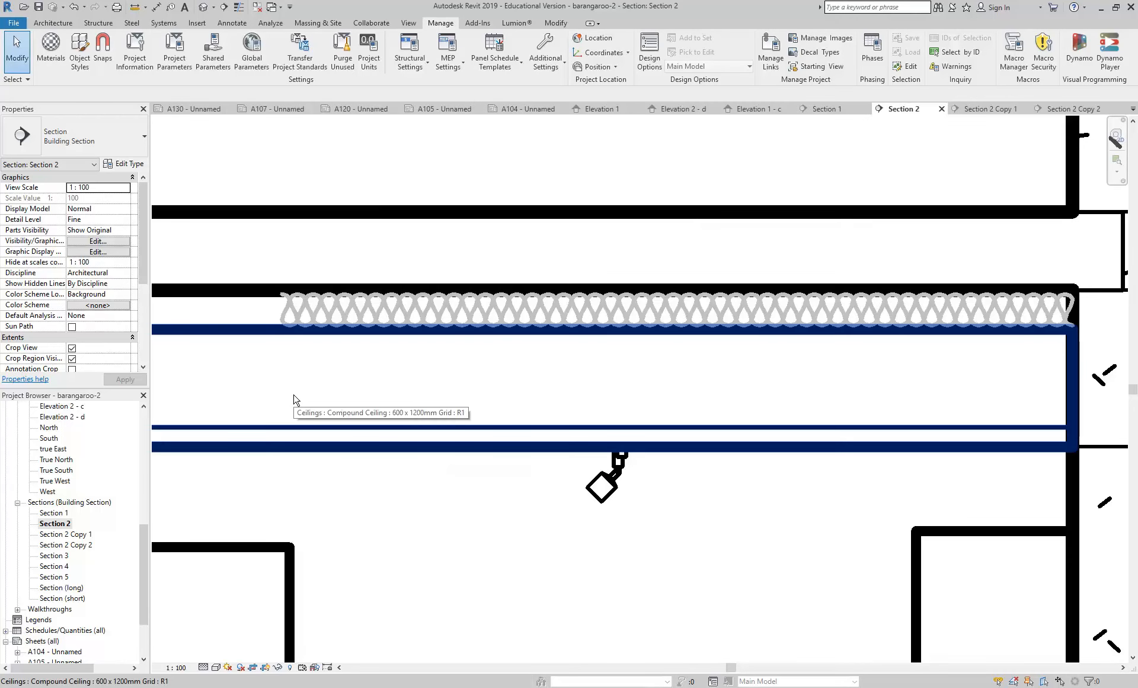
# - Examine how the batt insulation run overlaps the thick lines directly above and below it
pyautogui.click(321, 309)
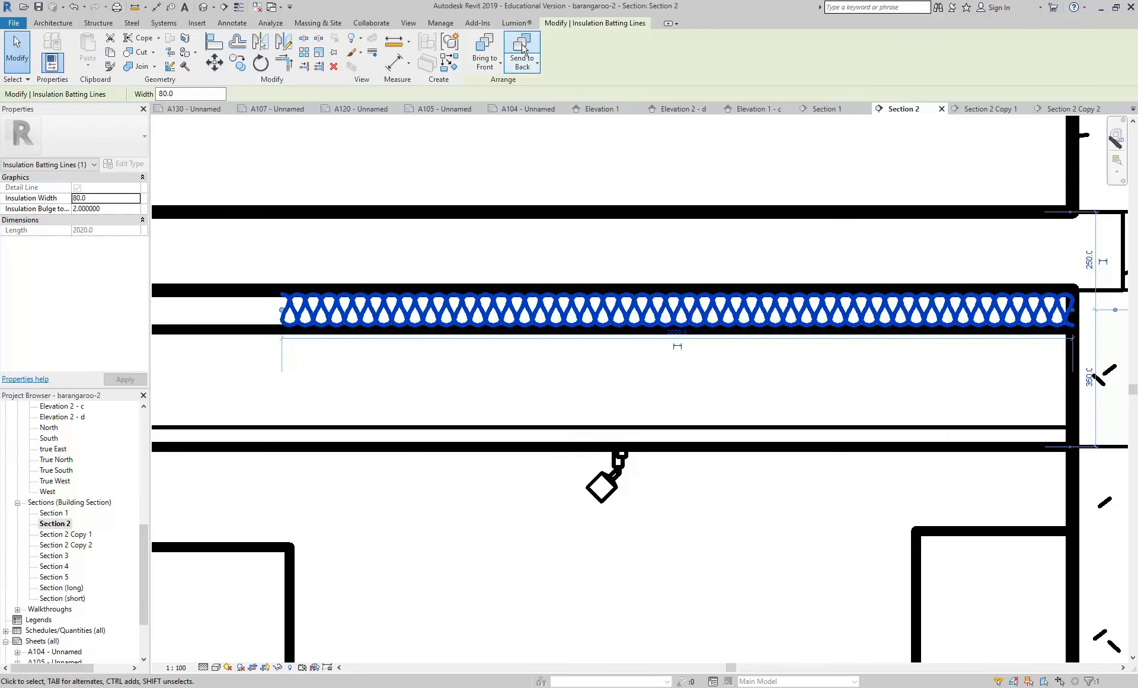
pyautogui.press('Escape')
pyautogui.scroll(-1, 292, 393)
pyautogui.moveTo(299, 400); pyautogui.dragTo(336, 394, button='middle')
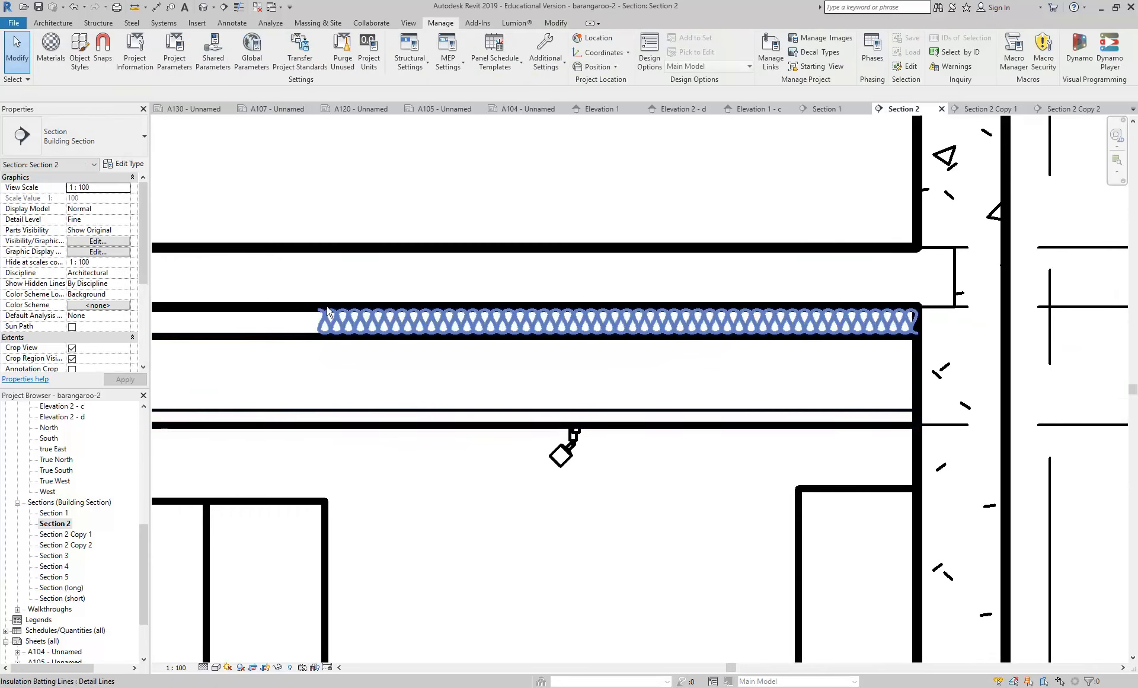
pyautogui.scroll(2, 326, 307)
pyautogui.scroll(-1, 349, 343)
pyautogui.moveTo(349, 342); pyautogui.dragTo(436, 360, button='middle')
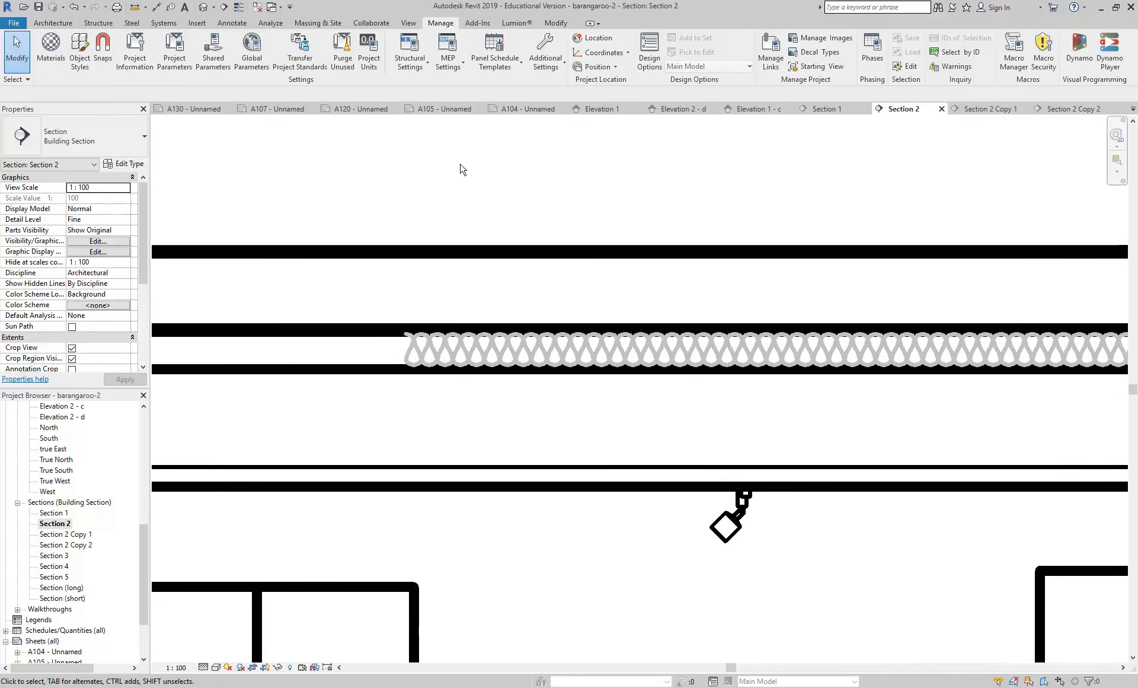
# - Start a filled region and sketch a rectangular boundary filling the opening under the ceiling light, from the neighbouring panel's head to the floor
pyautogui.click(230, 24)
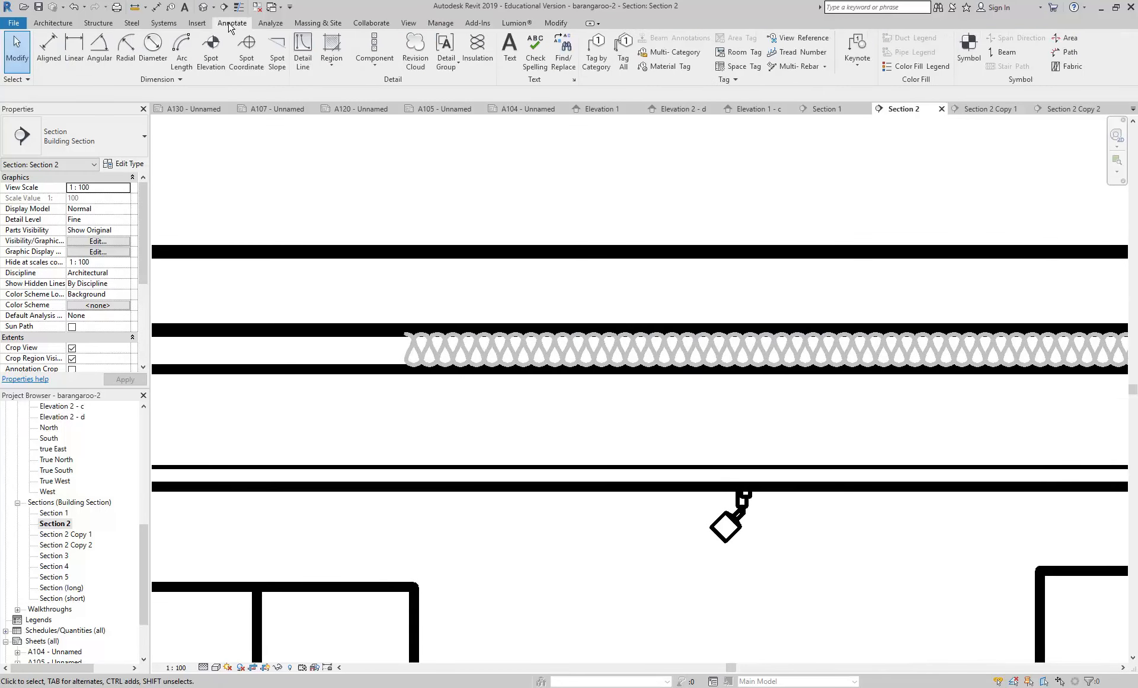
pyautogui.click(328, 64)
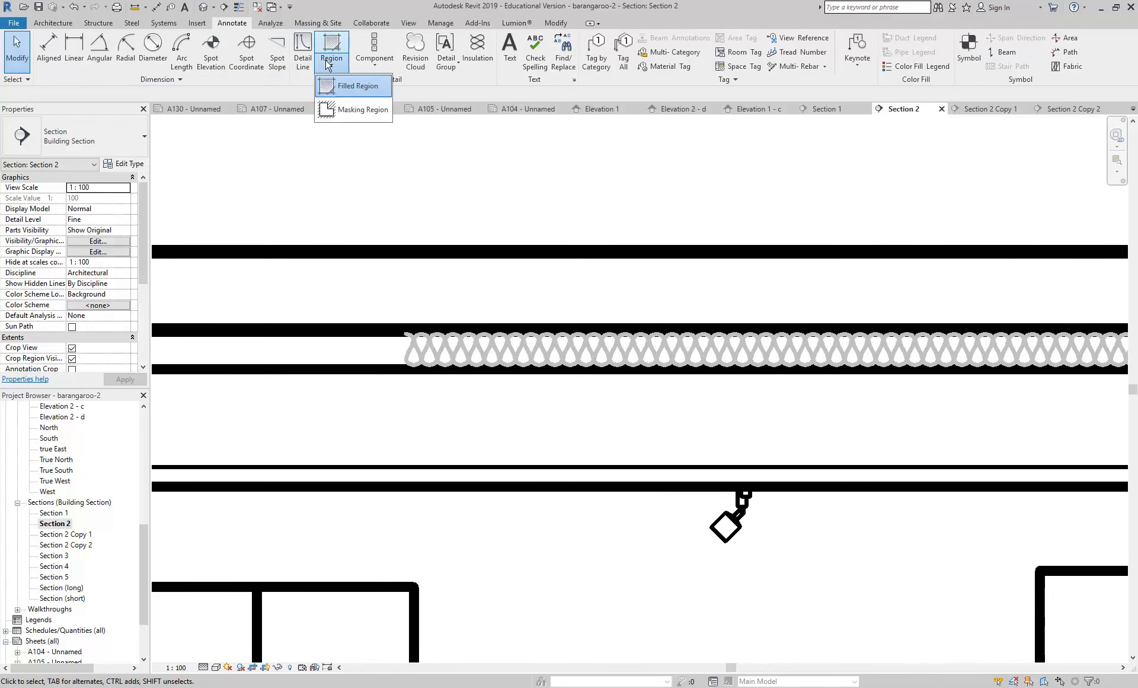
pyautogui.click(342, 86)
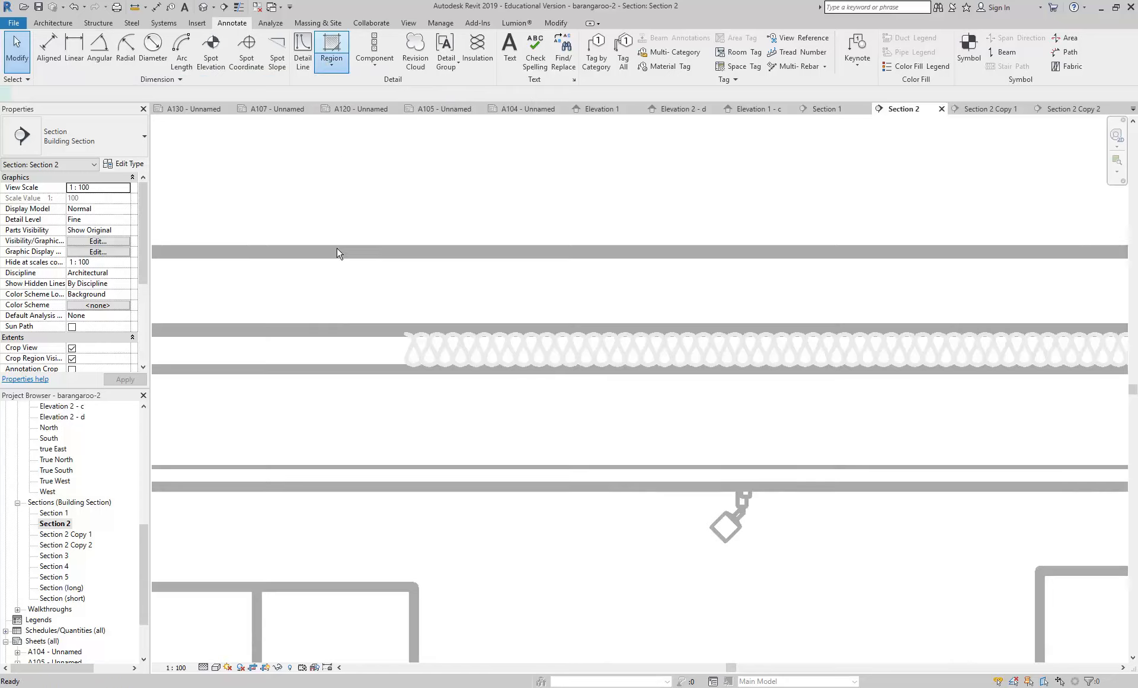
pyautogui.scroll(-5, 343, 228)
pyautogui.scroll(3, 399, 303)
pyautogui.click(513, 40)
pyautogui.click(338, 224)
pyautogui.rightClick(364, 319)
pyautogui.click(418, 339)
pyautogui.scroll(2, 452, 360)
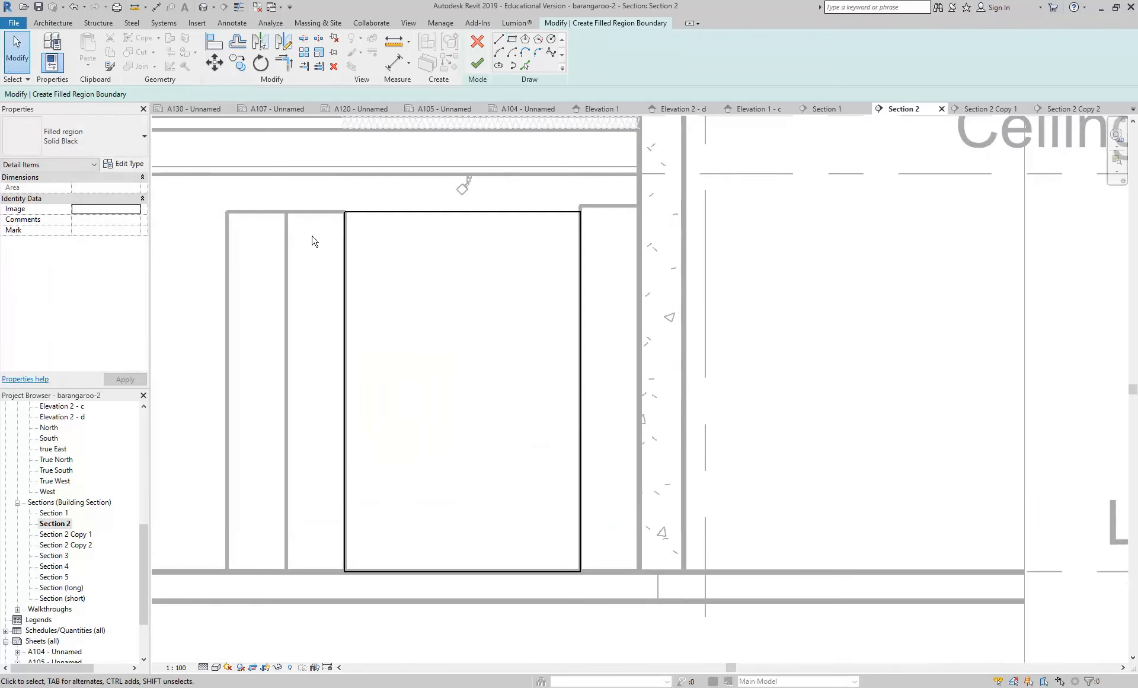
# - Duplicate the Solid Black filled region type under the name Tile 150x150
pyautogui.click(122, 136)
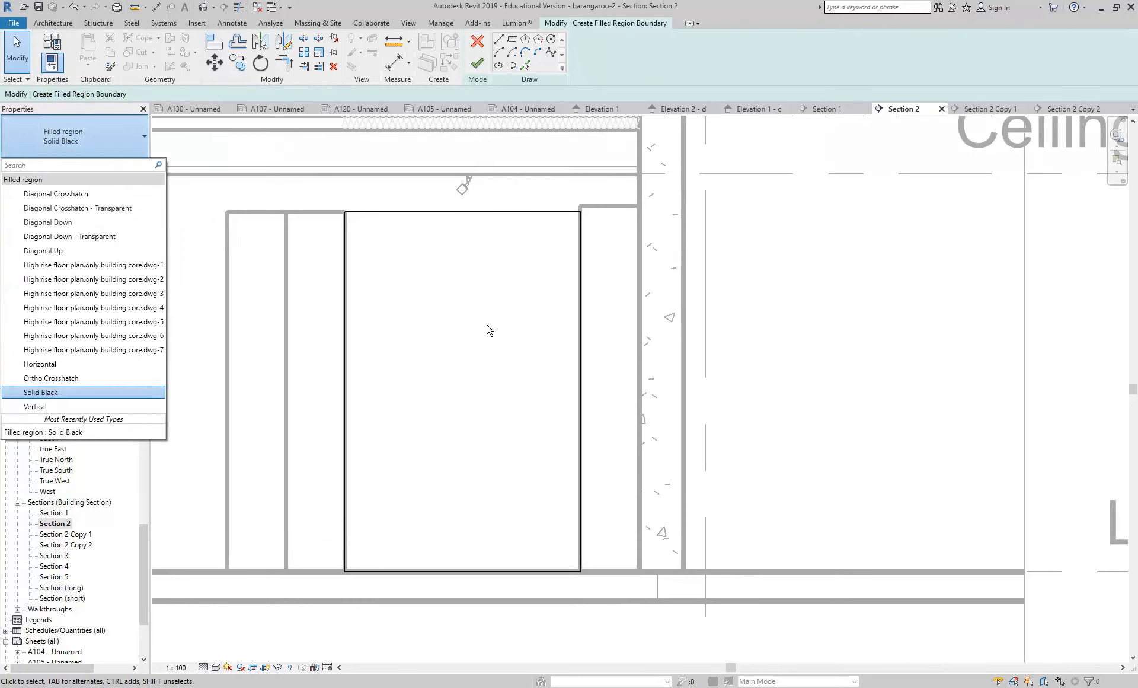
pyautogui.click(495, 274)
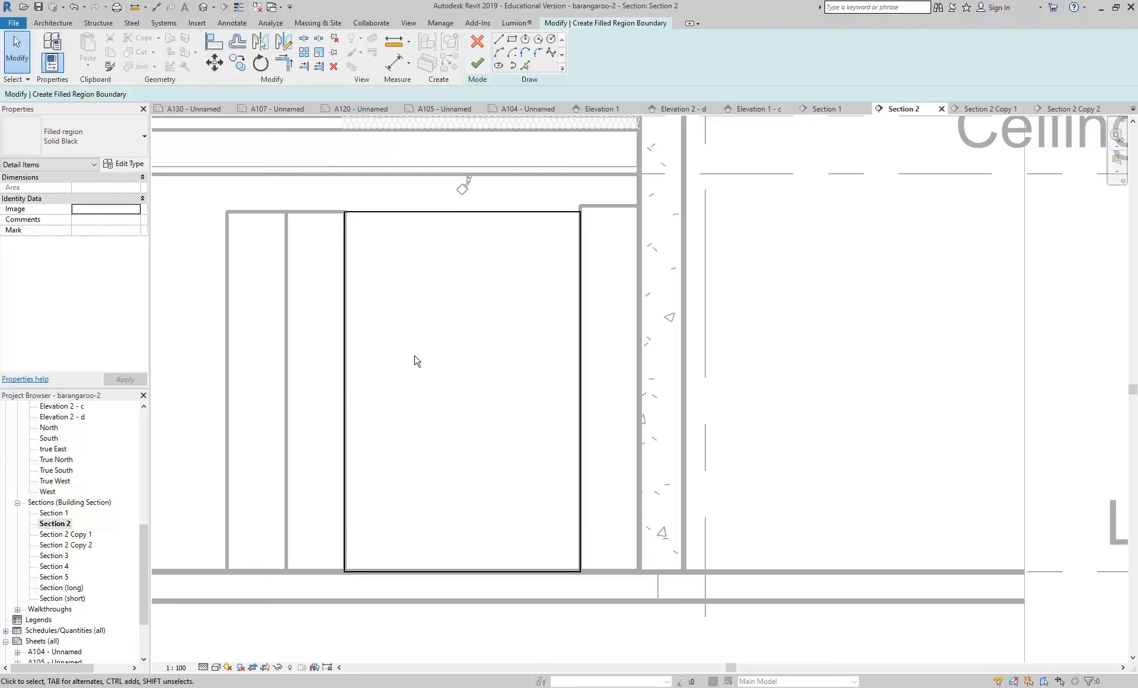
pyautogui.click(114, 166)
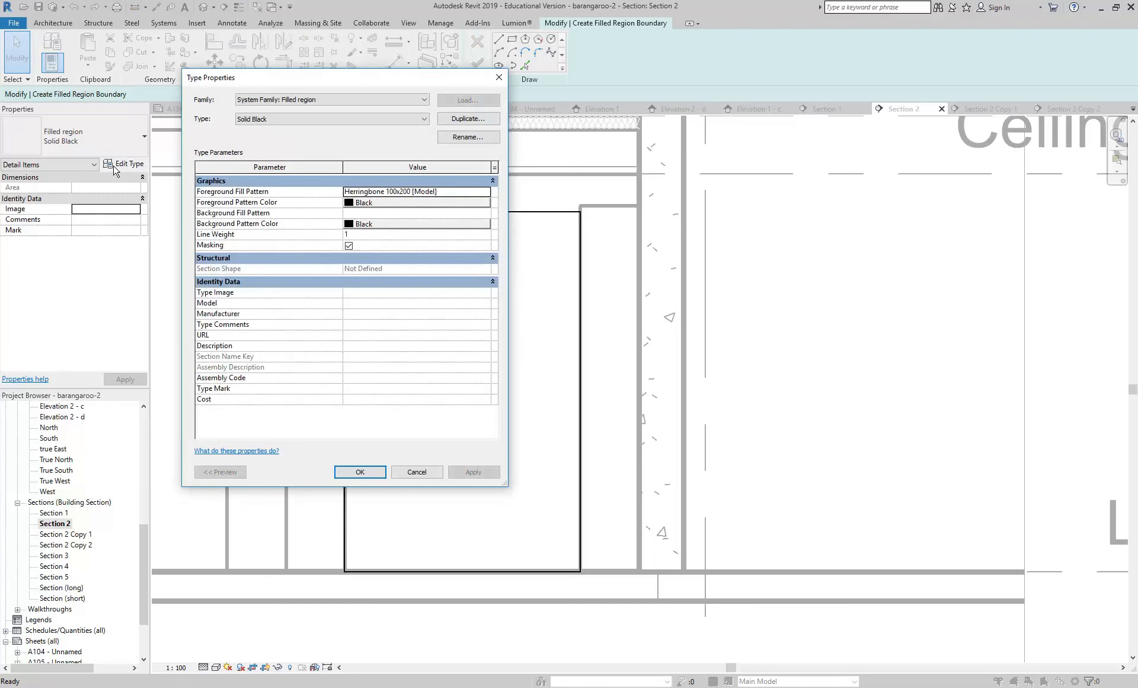
pyautogui.click(461, 120)
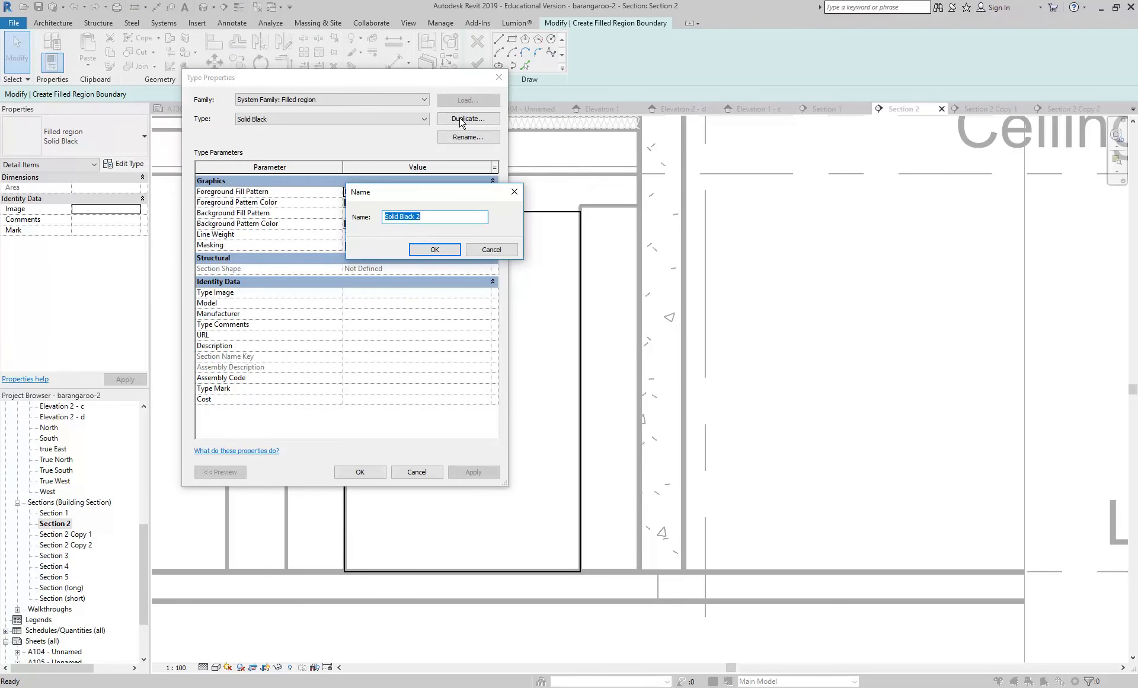
pyautogui.write('Tile 150x150')
pyautogui.click(437, 249)
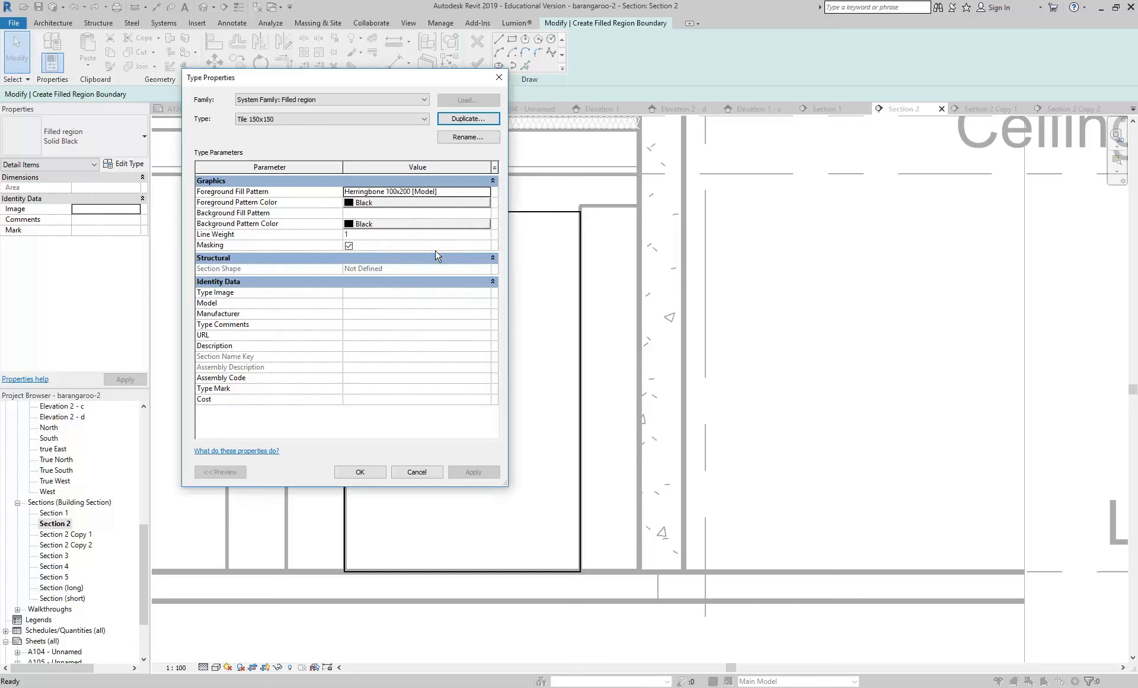
# - Create a new model fill pattern for the tile type's foreground, named 150x150, with crosshatch lines at a 0° angle
pyautogui.click(491, 192)
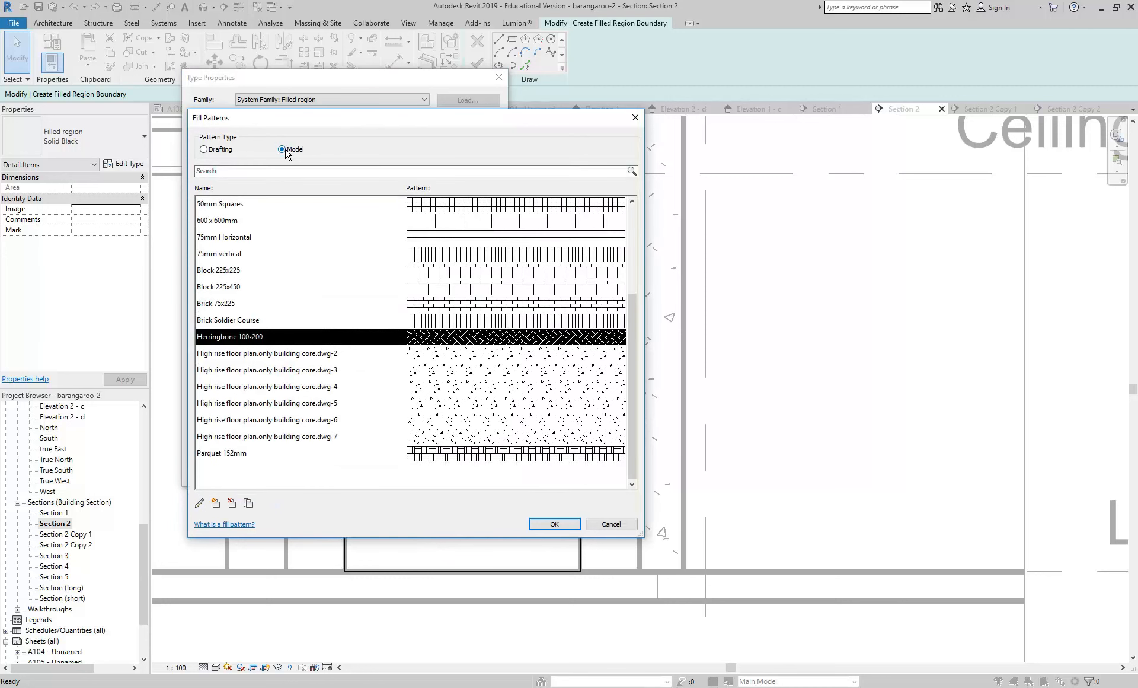
pyautogui.click(216, 504)
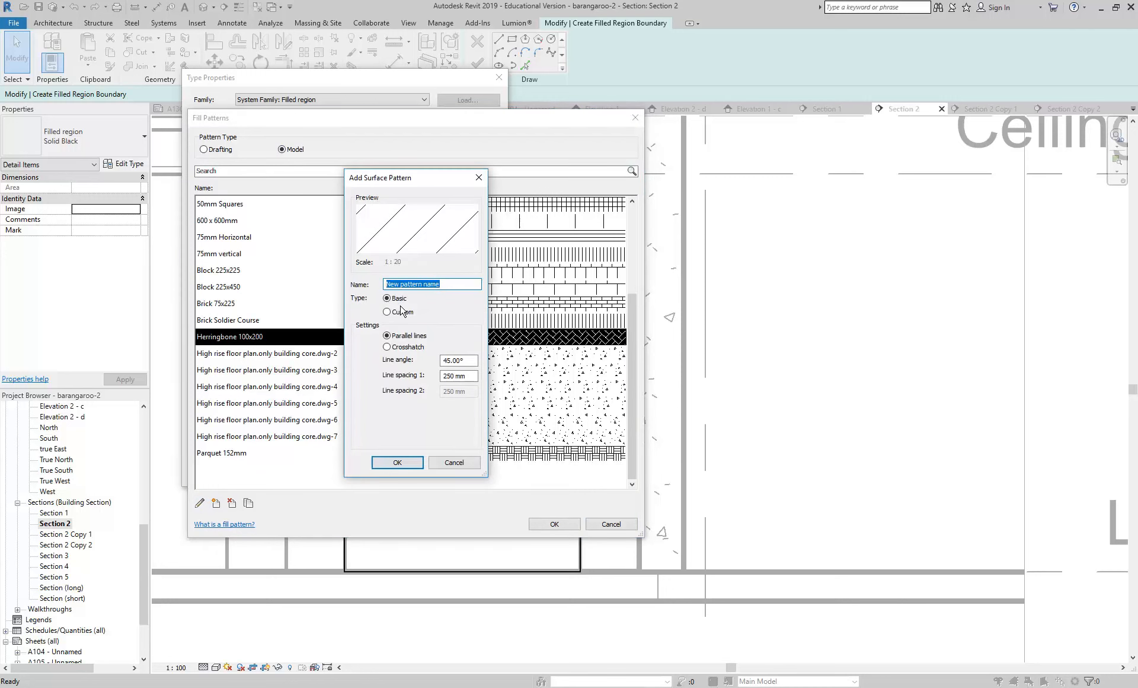
pyautogui.write('150x150')
pyautogui.click(387, 347)
pyautogui.press('Tab')
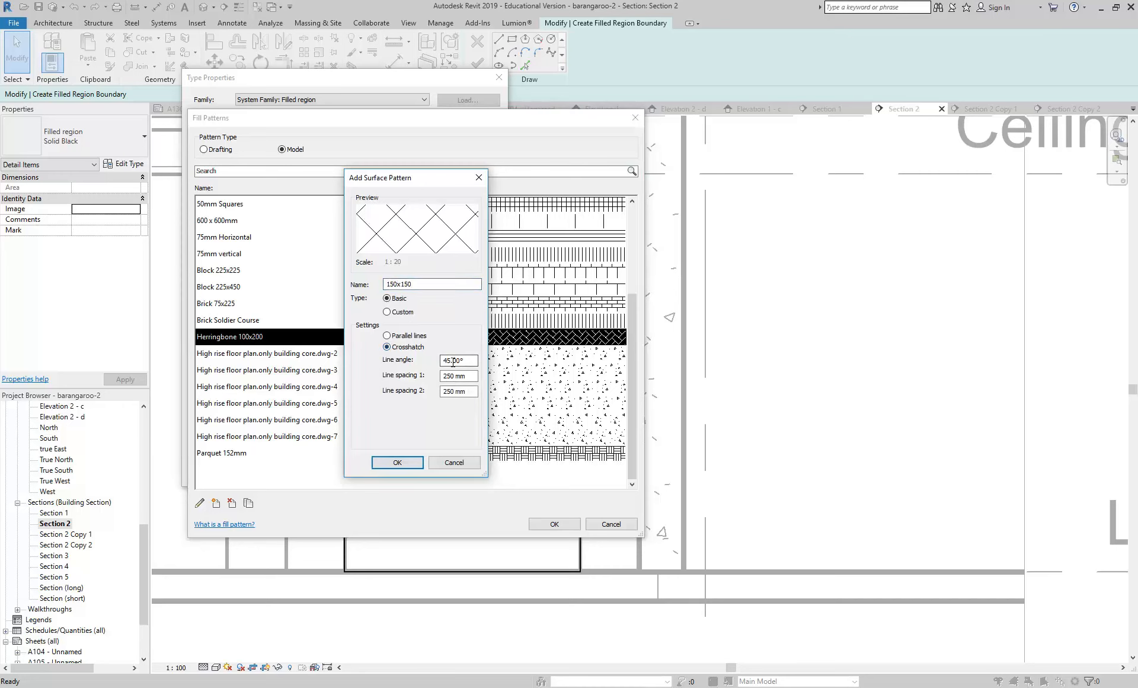
pyautogui.write('0')
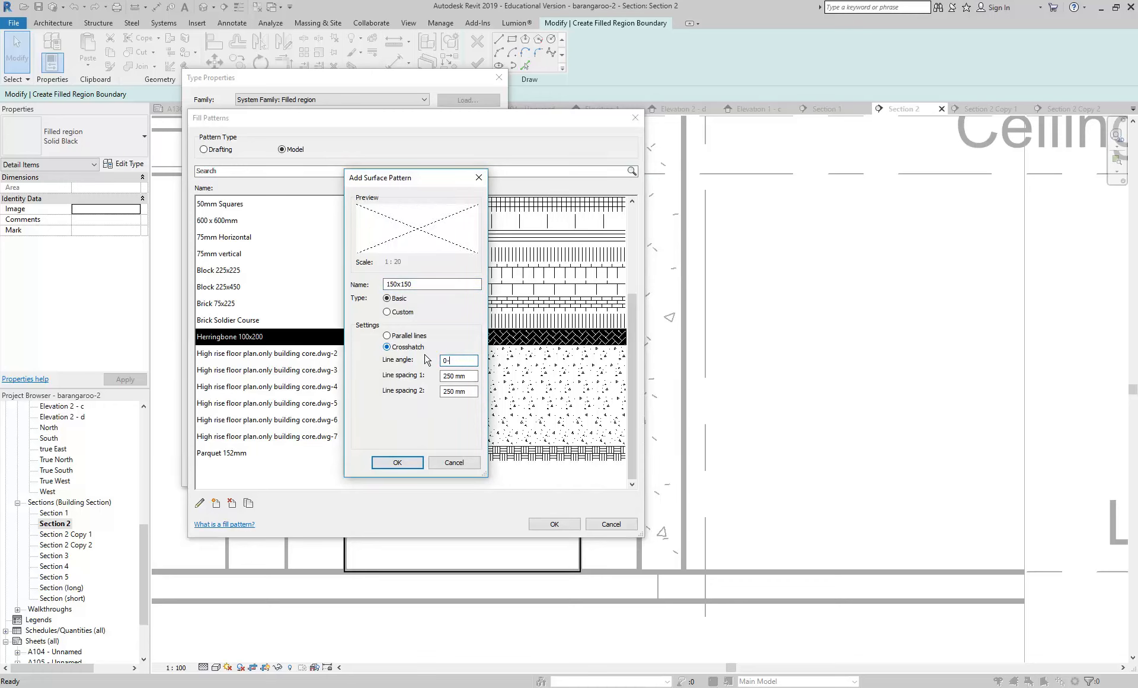
# - Set both line spacings of the 150x150 crosshatch pattern to 150 mm
pyautogui.doubleClick(452, 376)
pyautogui.write('150')
pyautogui.click(458, 392)
pyautogui.doubleClick(453, 392)
pyautogui.write('150')
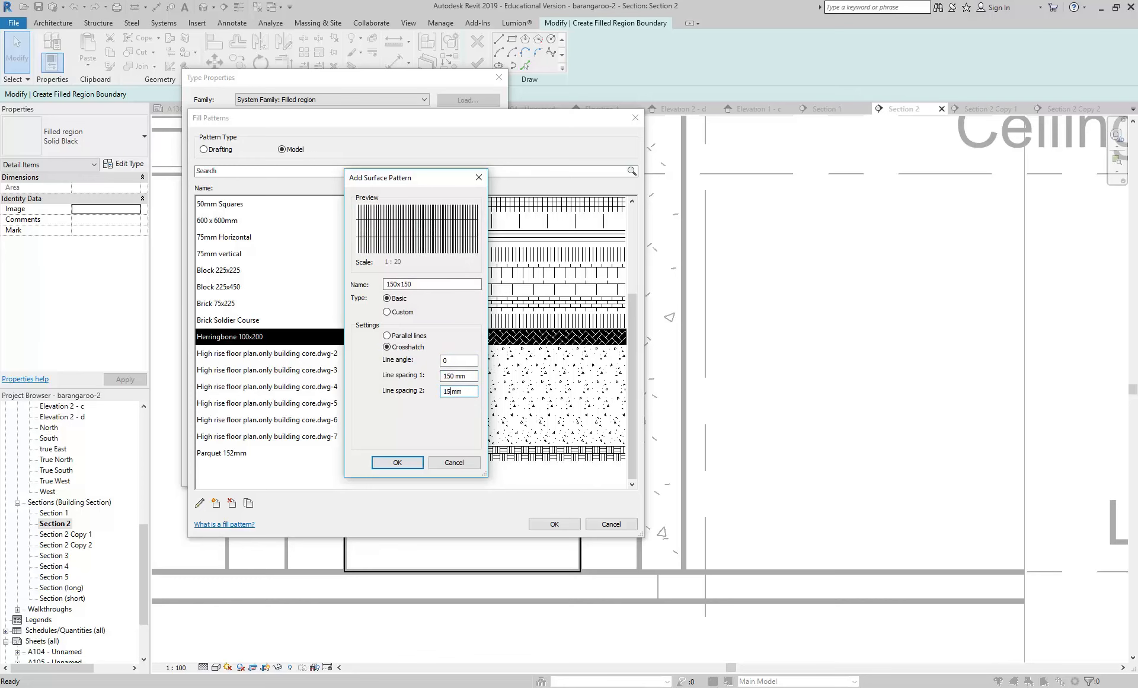
# - Assign the 150x150 model pattern as the Tile 150x150 type's foreground fill and finish the filled region
pyautogui.click(397, 462)
pyautogui.click(553, 524)
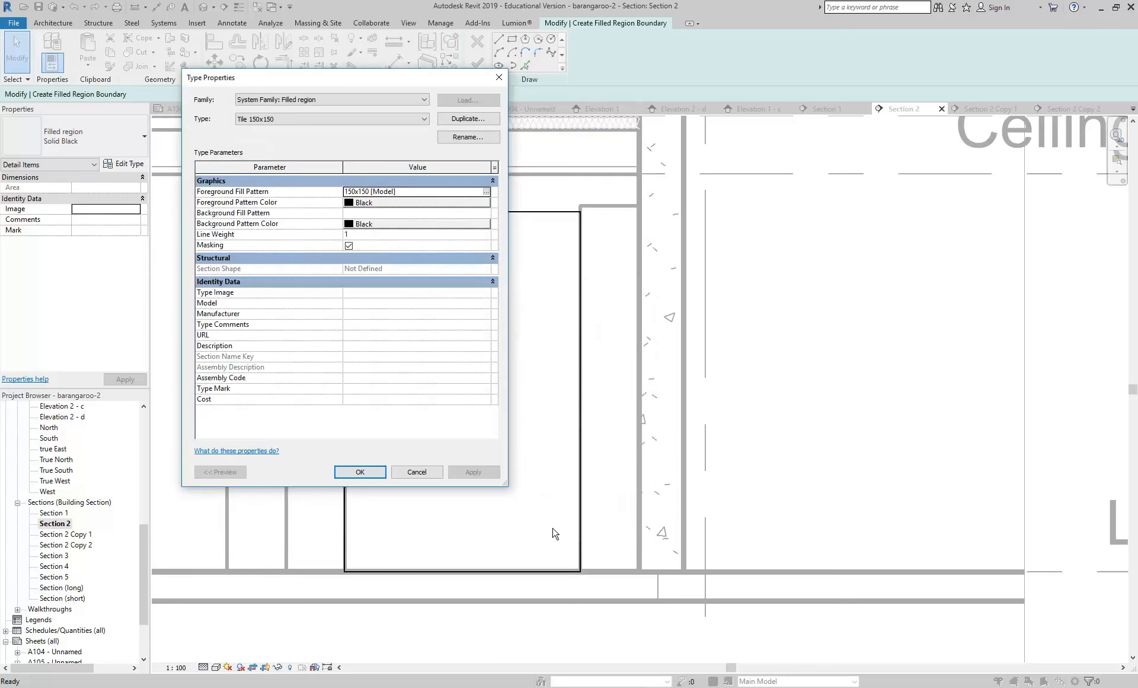
pyautogui.click(359, 471)
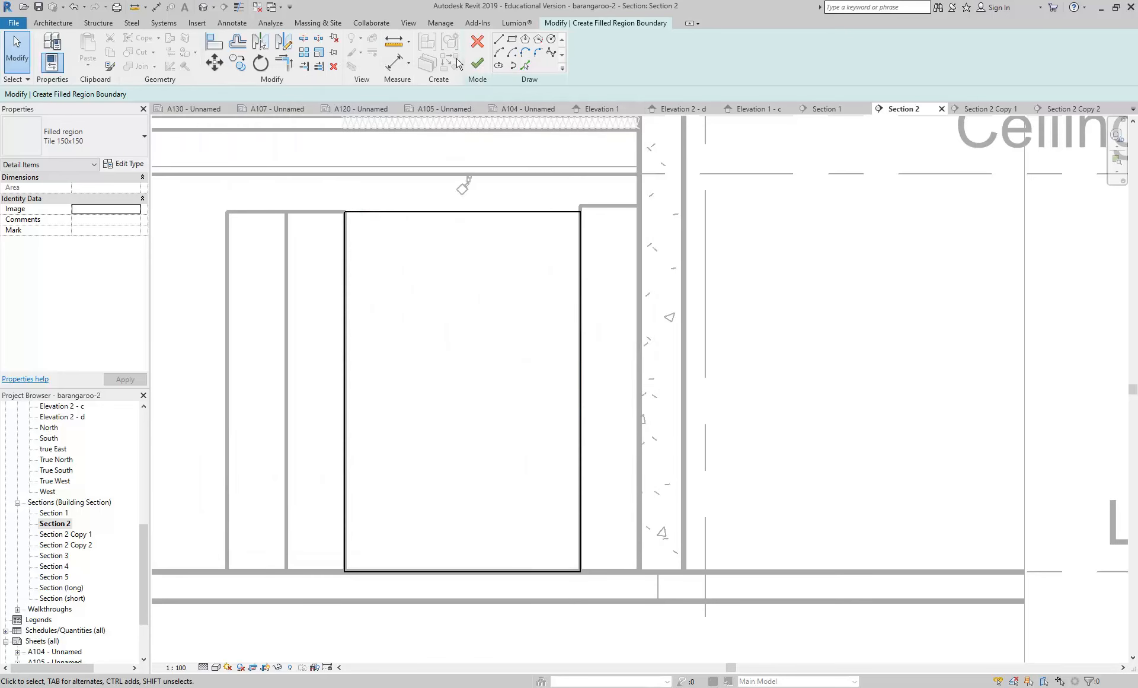
pyautogui.click(477, 62)
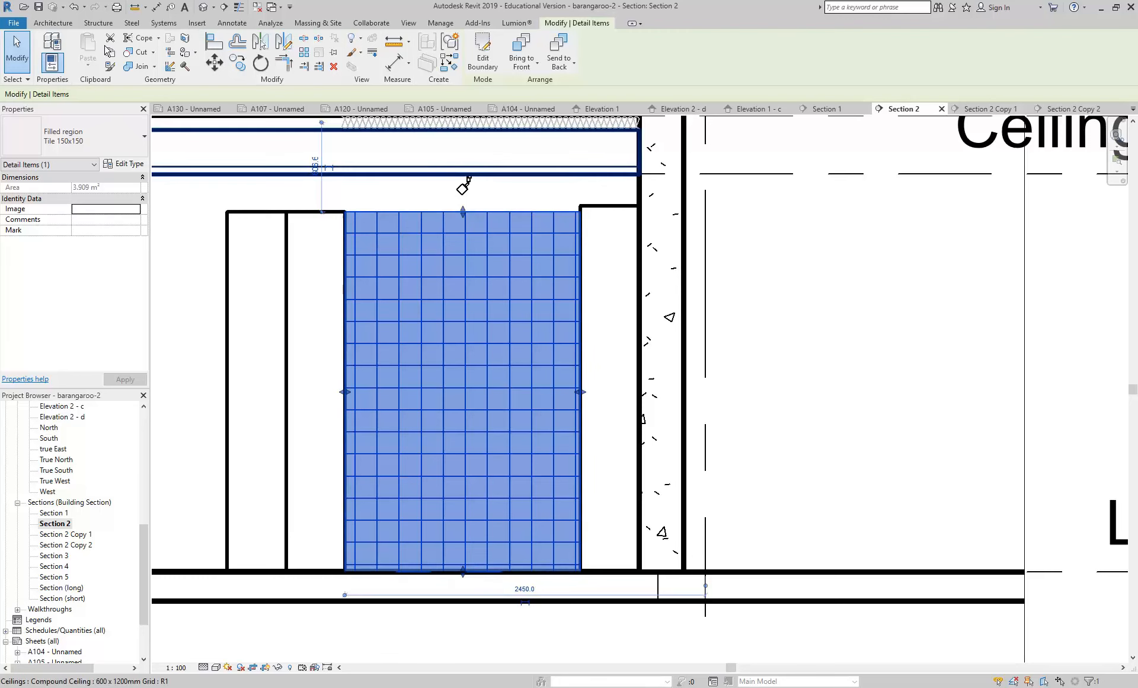
# - Align the tile pattern's horizontal joints to the floor line and its vertical joints to the region's left edge
pyautogui.click(210, 42)
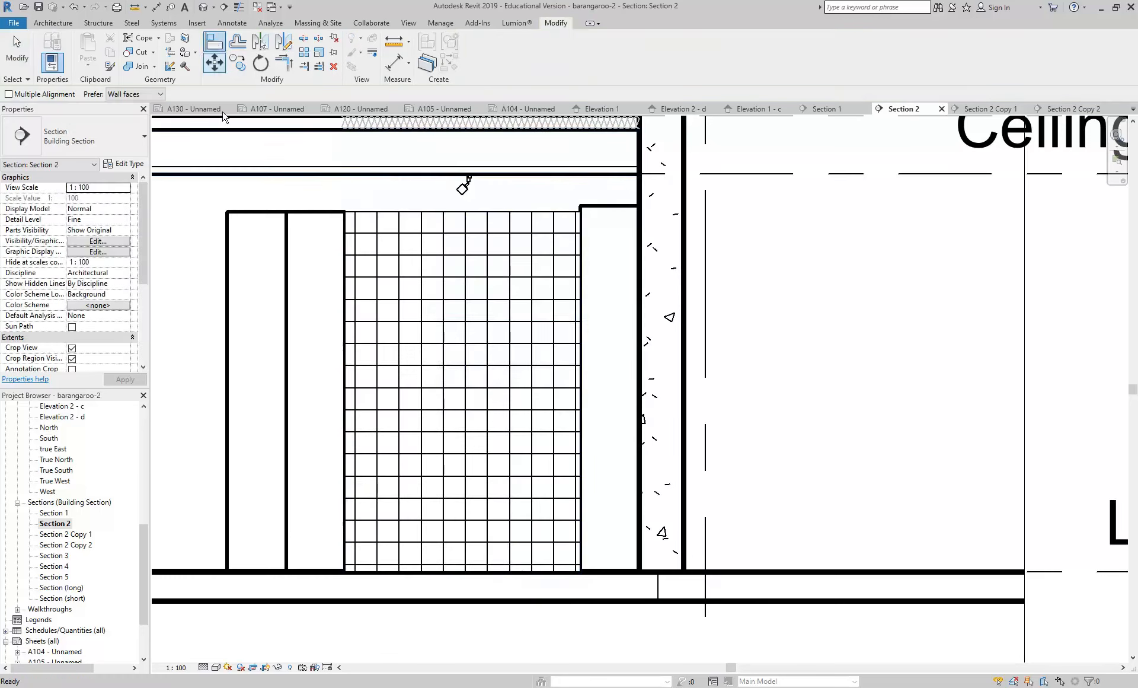
pyautogui.click(375, 572)
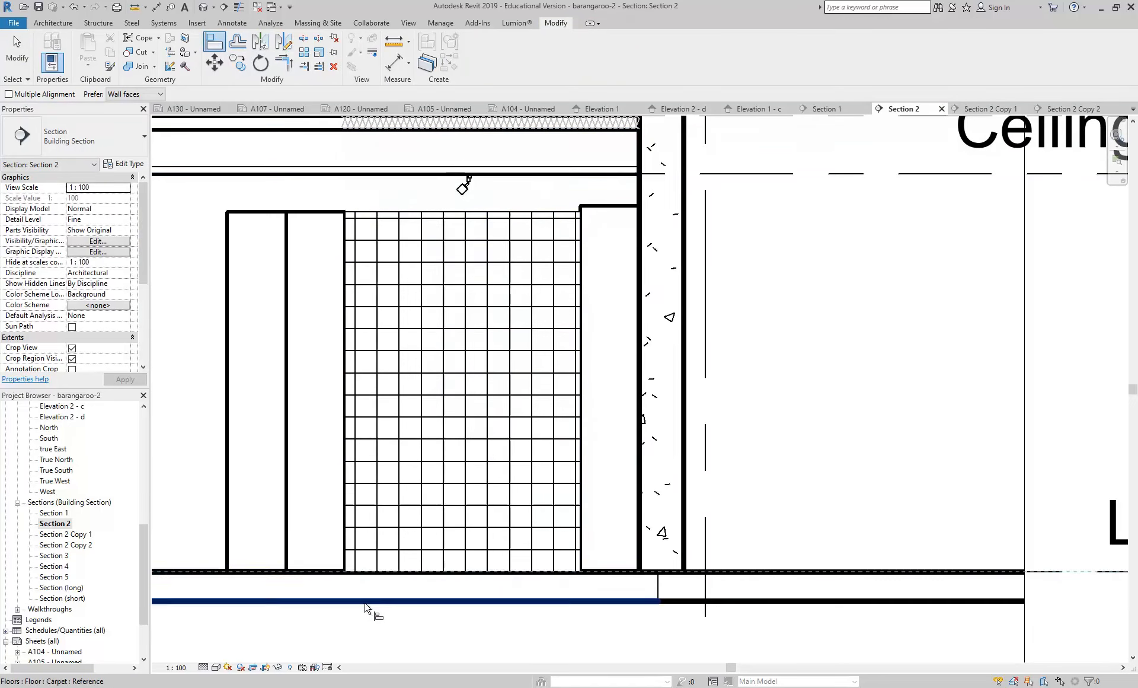
pyautogui.click(346, 563)
pyautogui.click(356, 563)
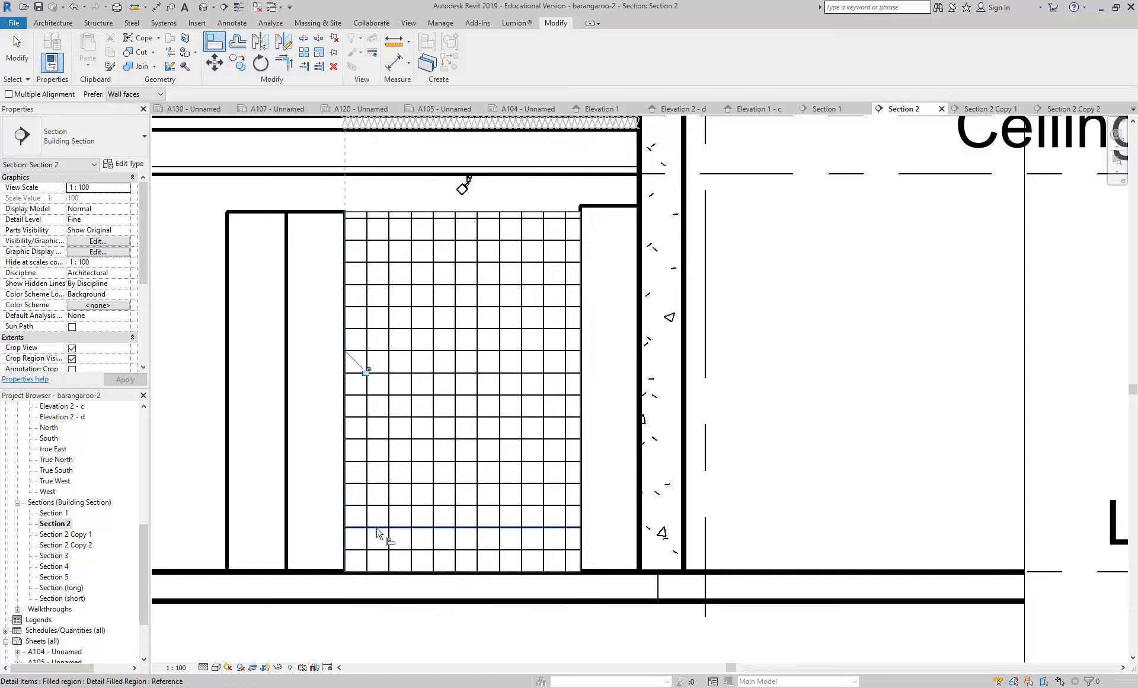
pyautogui.rightClick(394, 192)
pyautogui.click(408, 199)
# - Lower the tiled region's top edge to the uppermost full tile joint, making the region 2400 mm high
pyautogui.click(436, 213)
pyautogui.scroll(2, 432, 199)
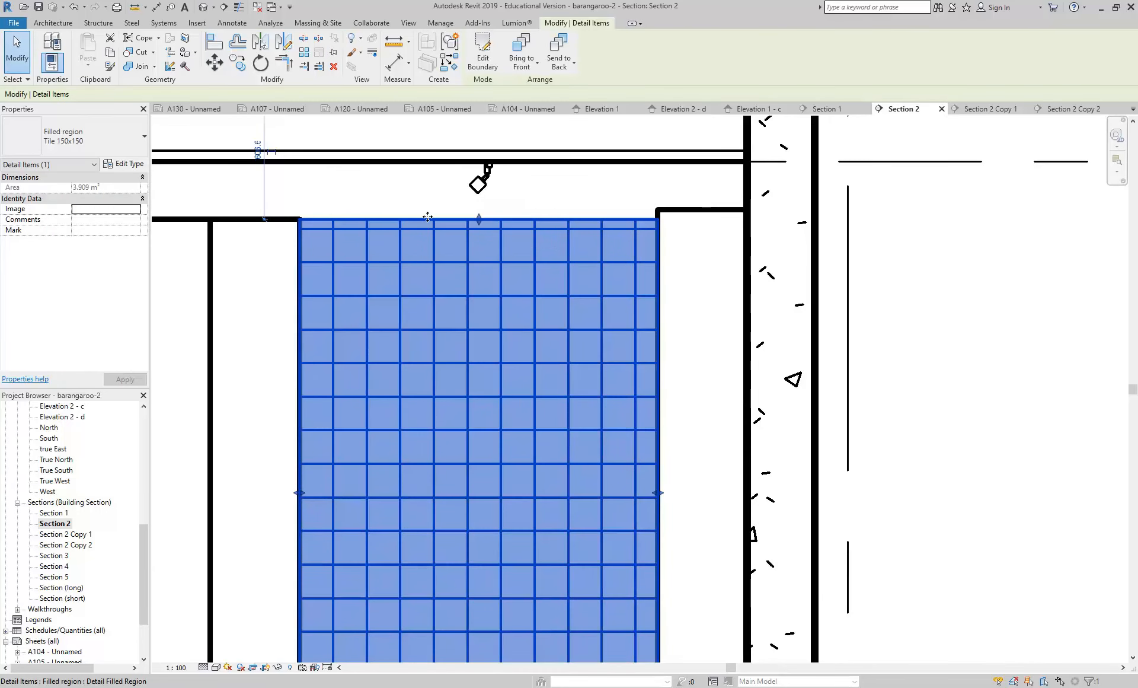
pyautogui.moveTo(478, 220); pyautogui.dragTo(482, 227)
pyautogui.scroll(4, 482, 226)
pyautogui.scroll(-5, 401, 272)
pyautogui.moveTo(276, 231); pyautogui.dragTo(485, 248, button='middle')
pyautogui.click(917, 310)
pyautogui.moveTo(883, 299); pyautogui.dragTo(758, 291, button='middle')
pyautogui.scroll(-1, 759, 291)
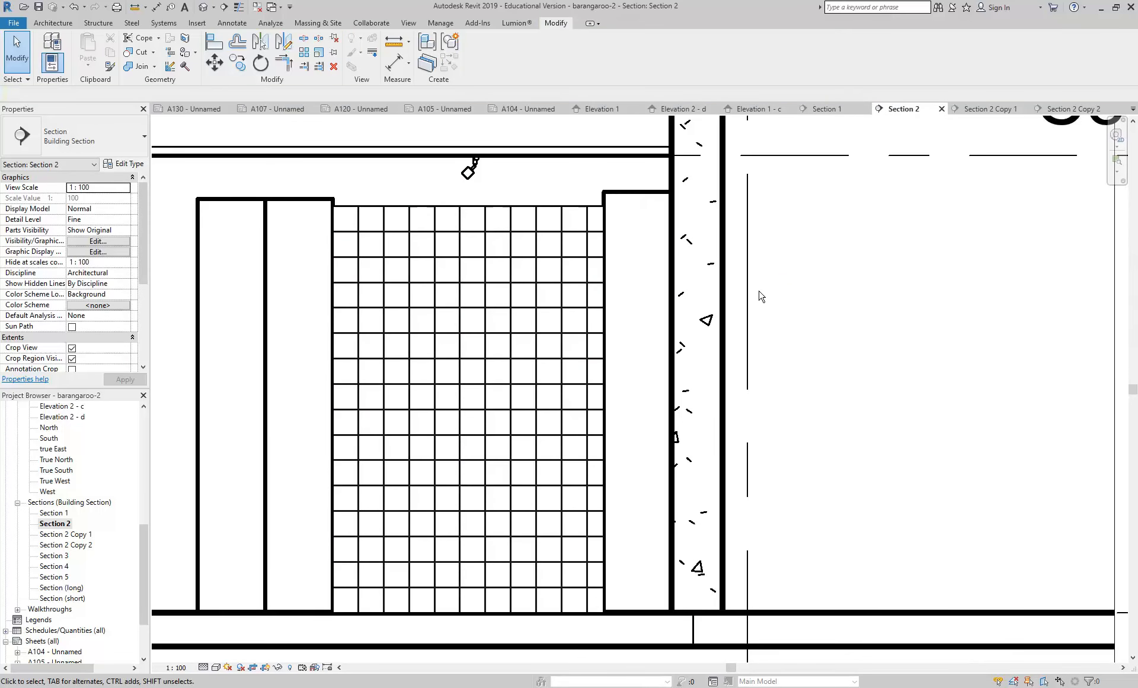
pyautogui.click(514, 314)
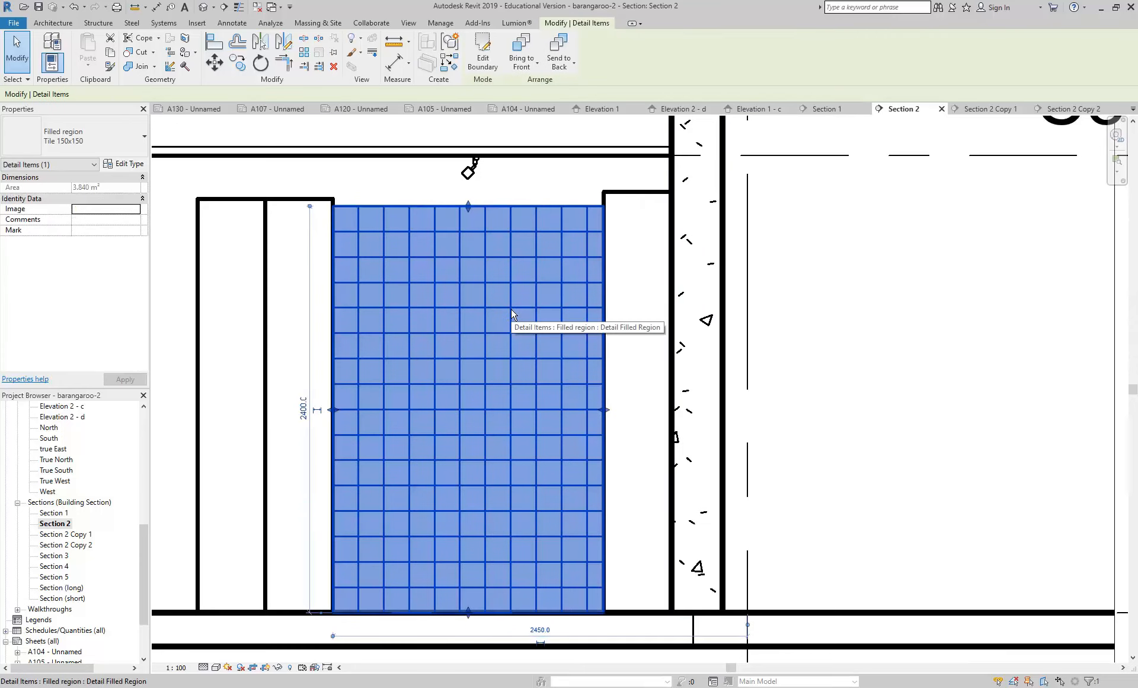
pyautogui.click(544, 171)
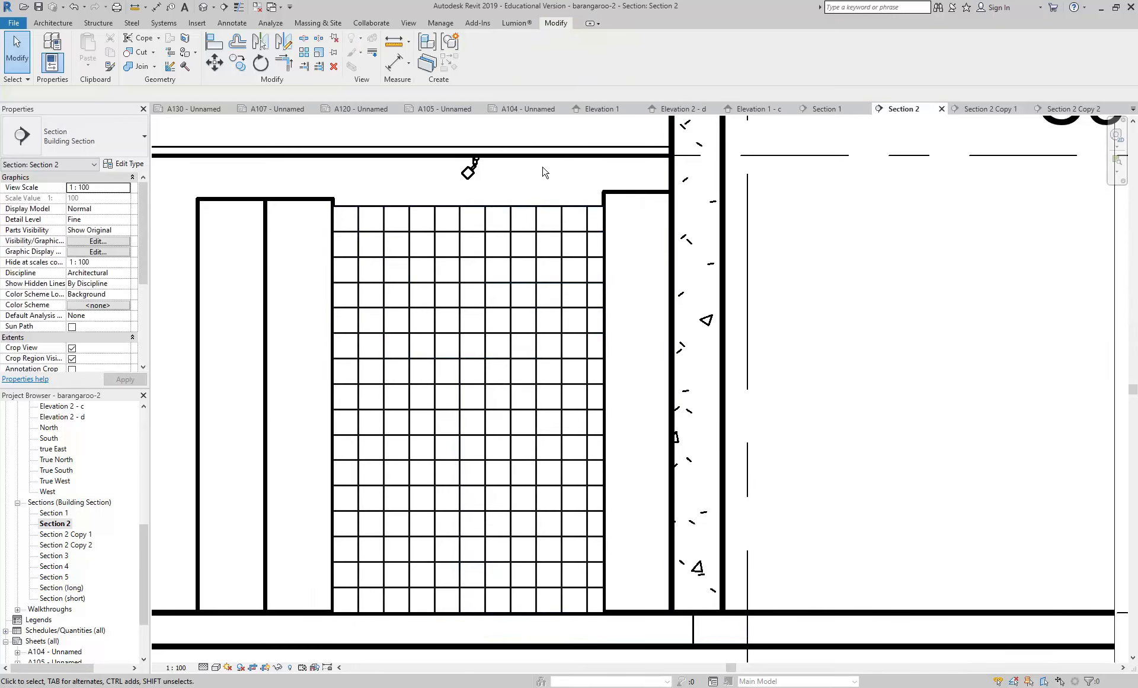
# - Start a masking region and sketch a rectangle around the vertical joint line between the carpet floor and the RC slab
pyautogui.scroll(-2, 544, 172)
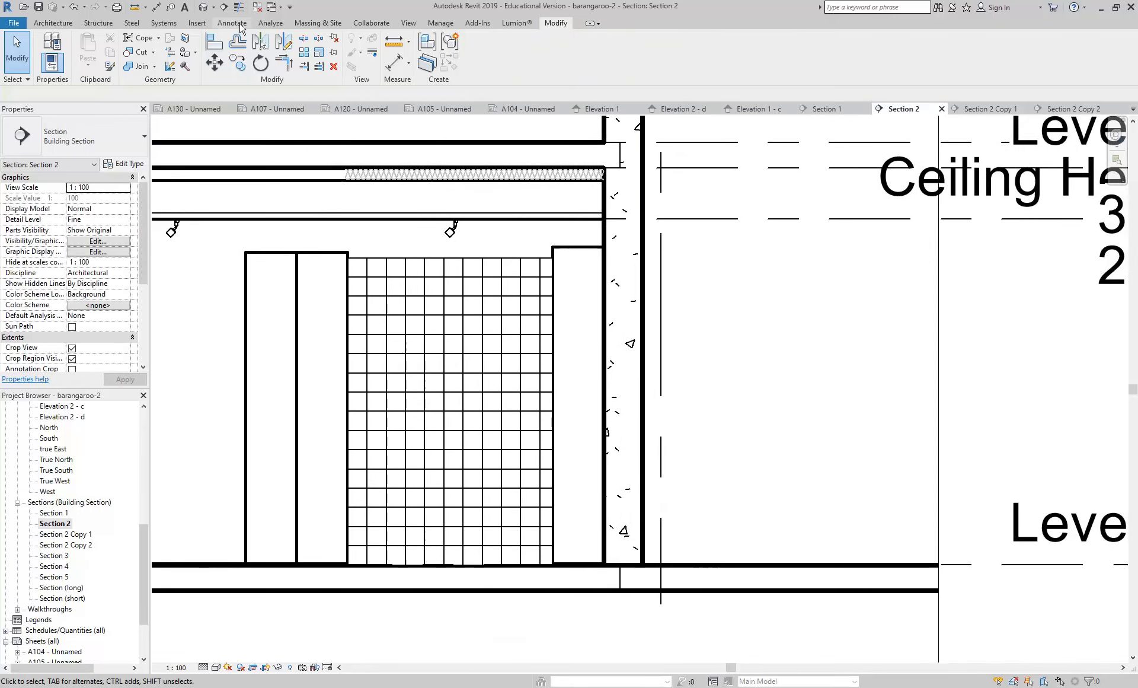
pyautogui.click(240, 26)
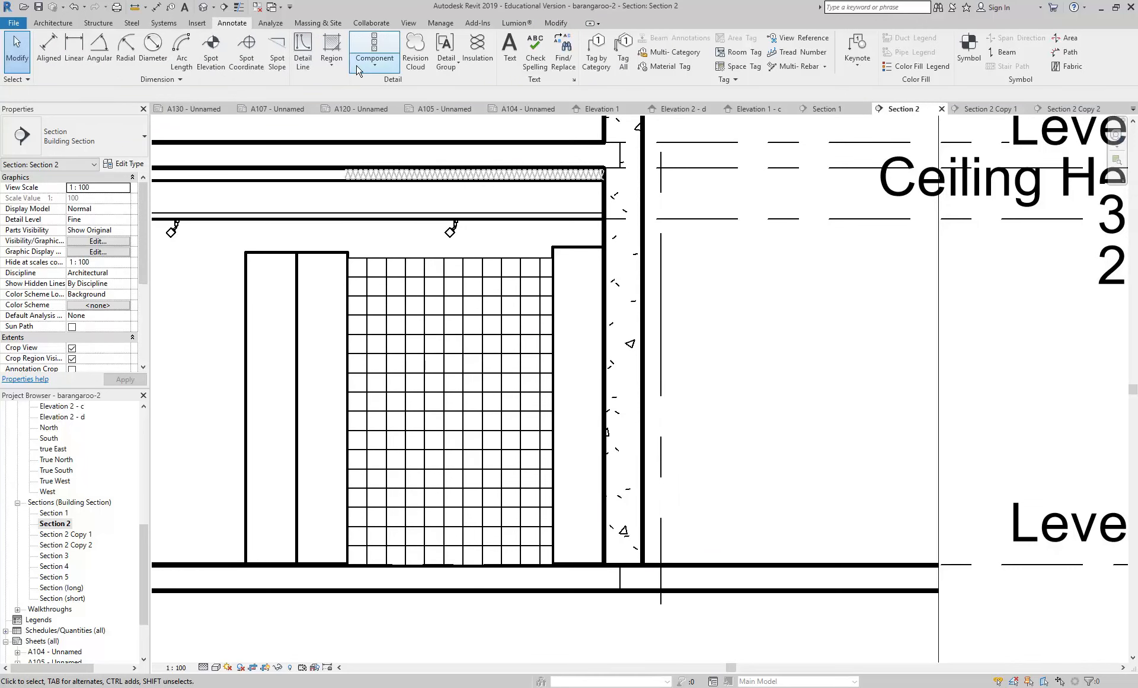
pyautogui.click(329, 65)
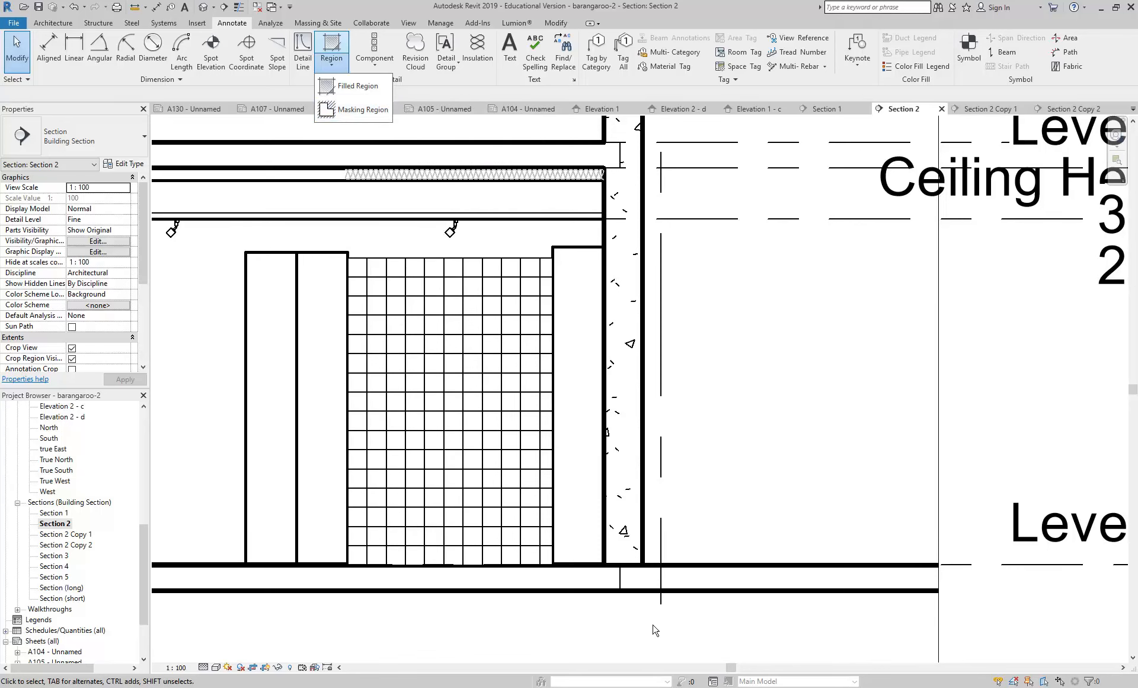
pyautogui.scroll(6, 654, 629)
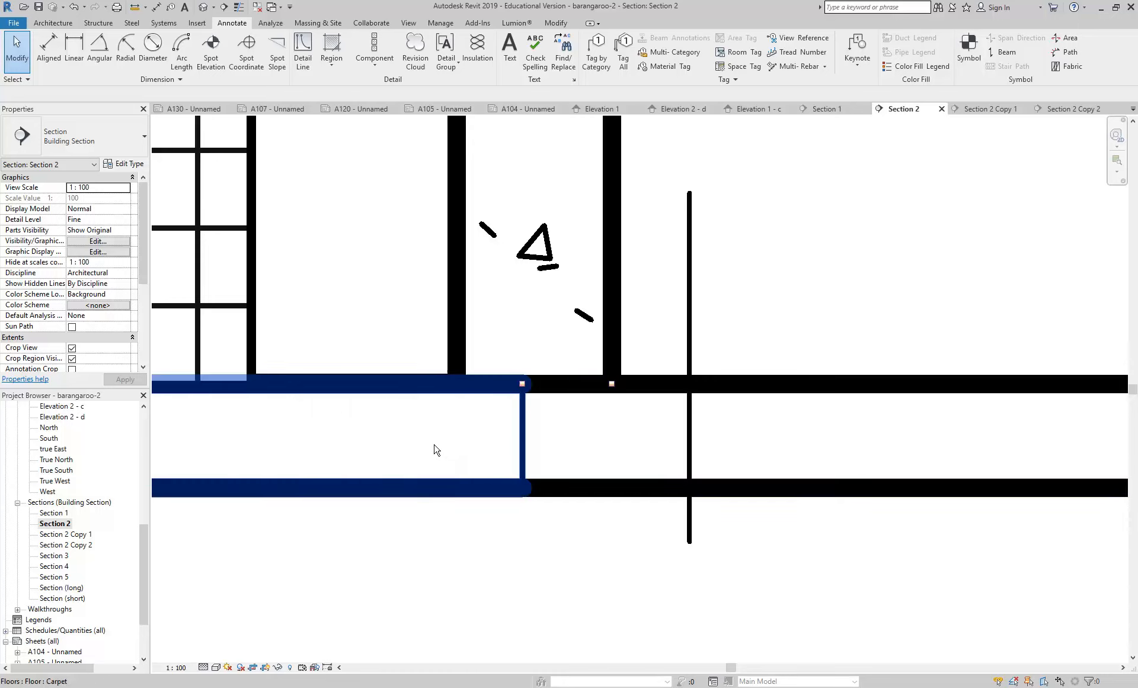
pyautogui.moveTo(460, 535); pyautogui.dragTo(472, 573, button='middle')
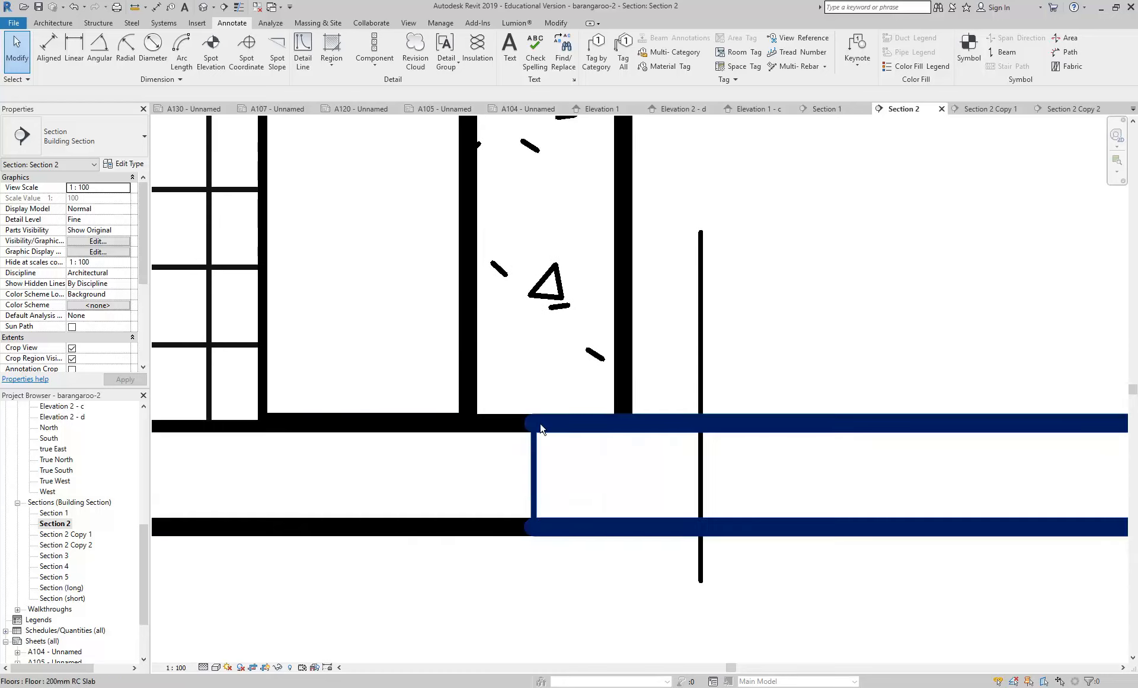
pyautogui.scroll(1, 510, 624)
pyautogui.moveTo(492, 638); pyautogui.dragTo(477, 634, button='middle')
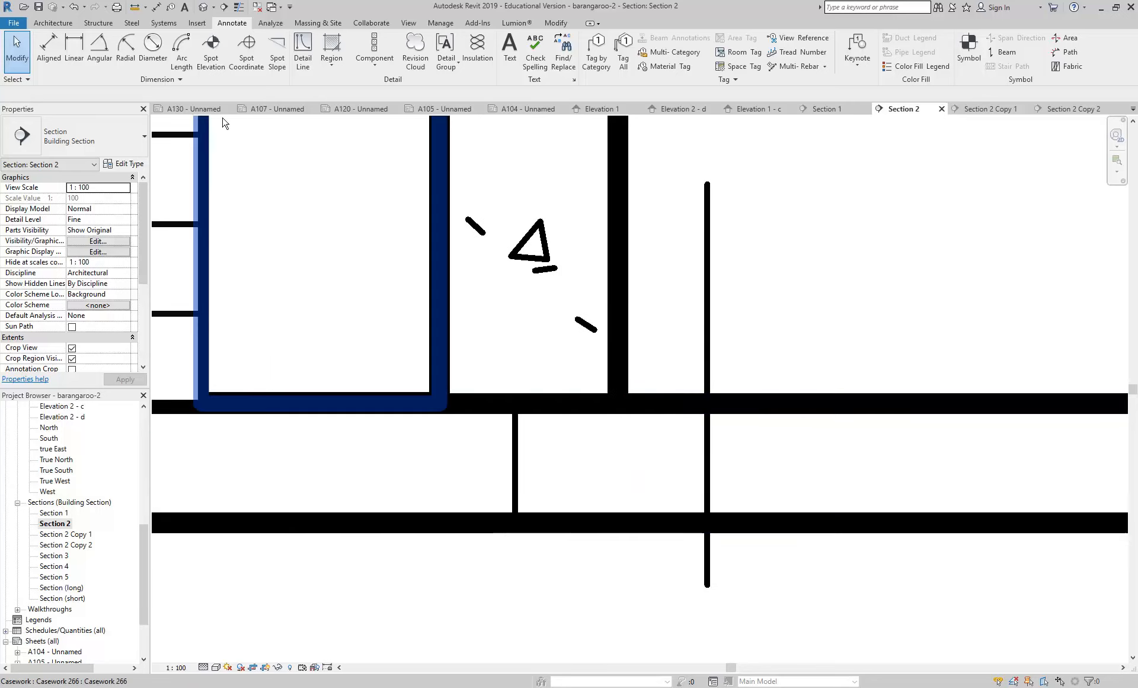
pyautogui.click(332, 53)
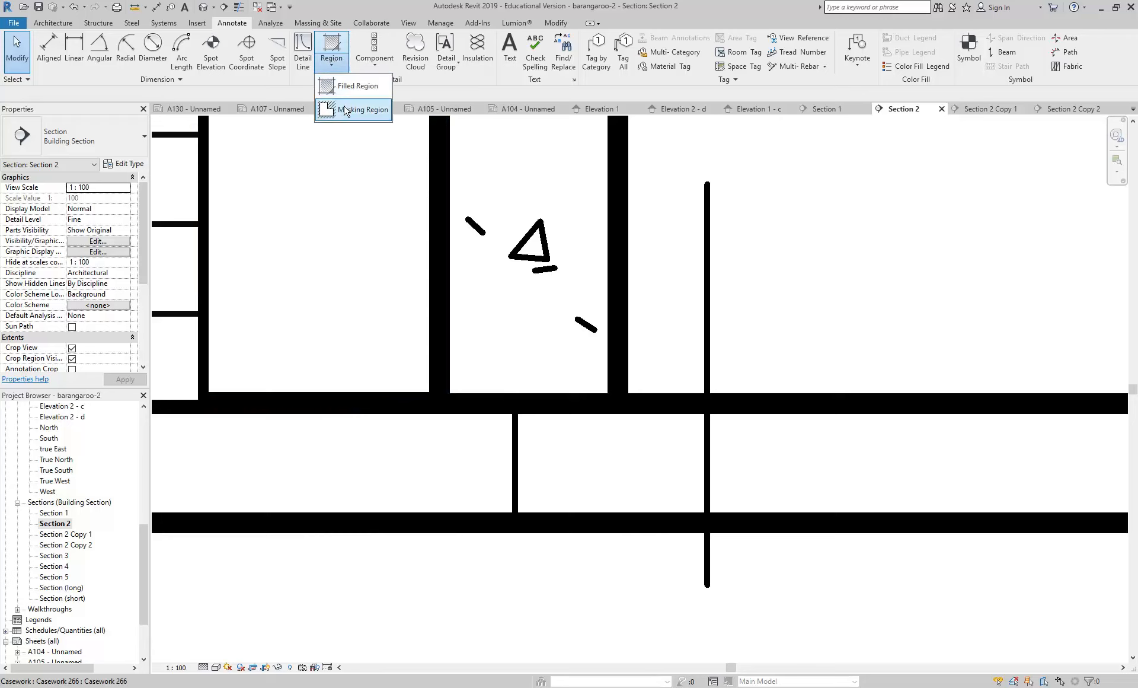
pyautogui.click(345, 109)
pyautogui.click(512, 39)
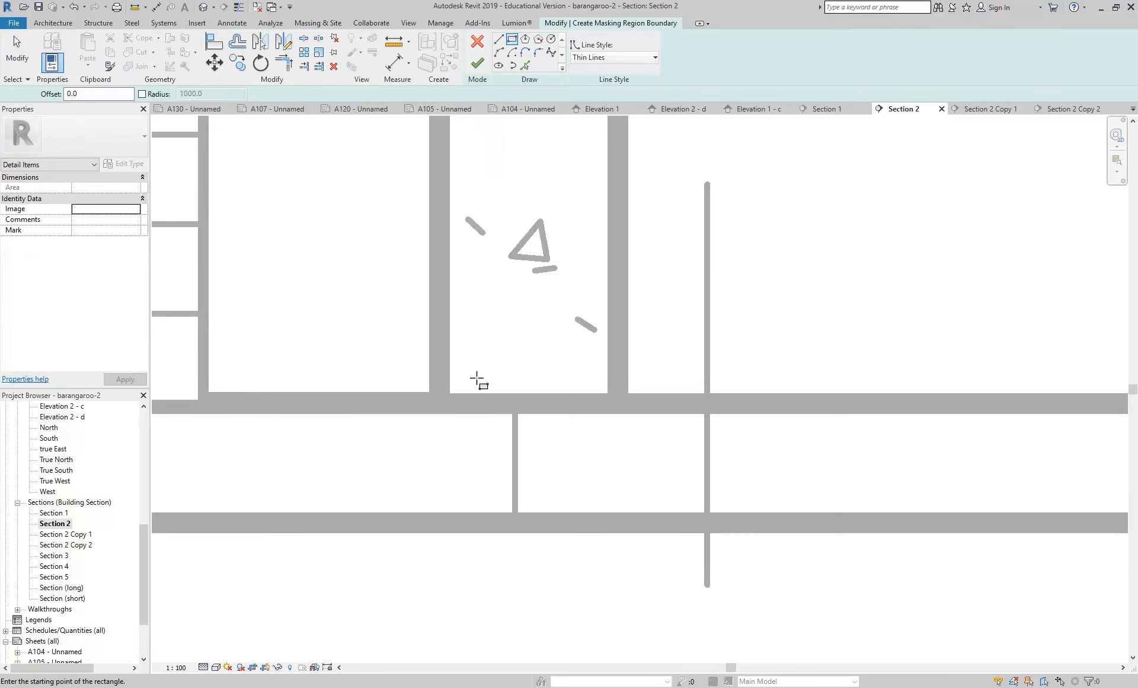
pyautogui.scroll(2, 477, 382)
pyautogui.click(481, 401)
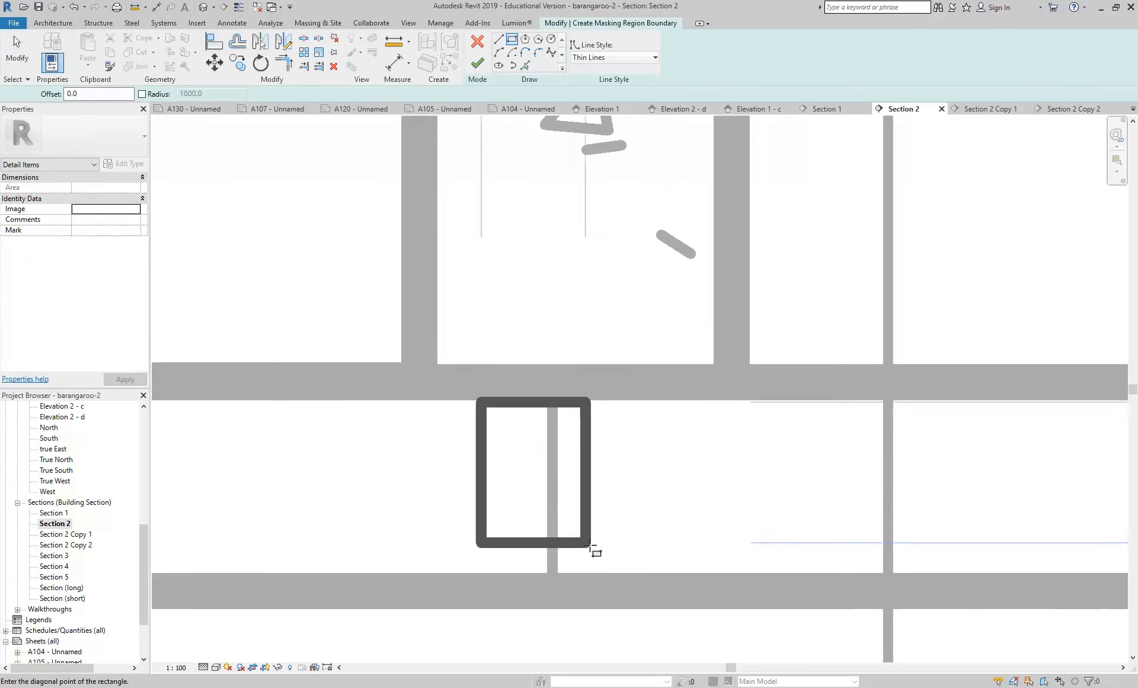
pyautogui.click(611, 573)
pyautogui.rightClick(588, 459)
pyautogui.click(599, 464)
# - Set all four boundary lines of the masking region to the <Invisible lines> style and finish the region
pyautogui.moveTo(399, 365); pyautogui.dragTo(738, 652)
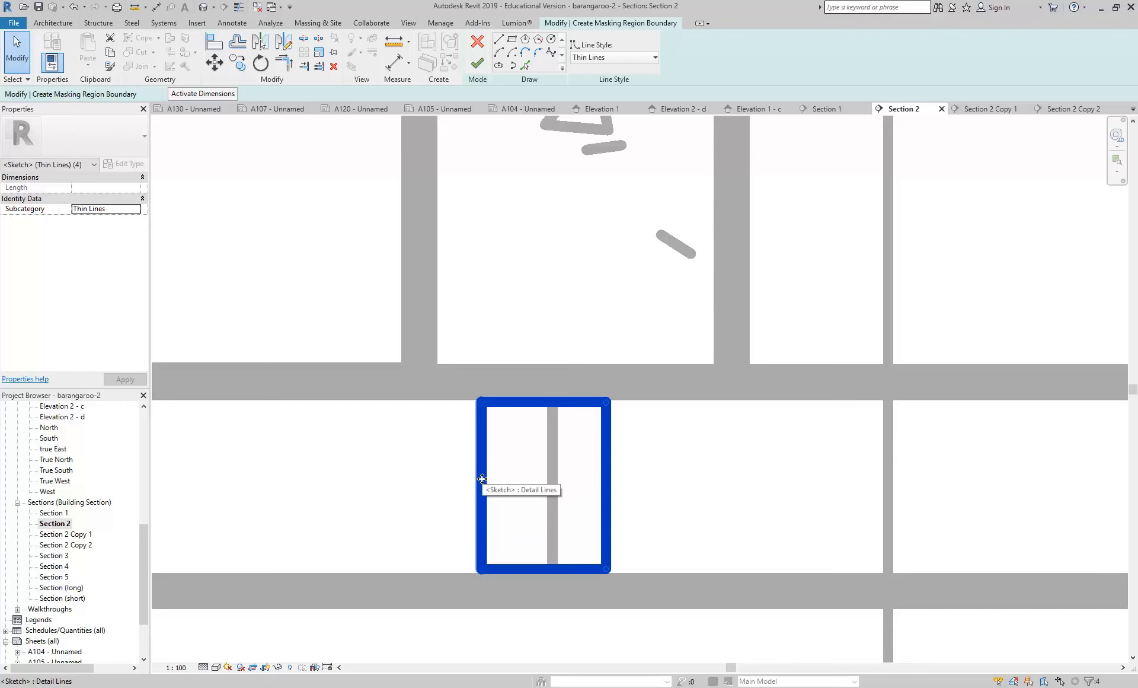
pyautogui.click(621, 57)
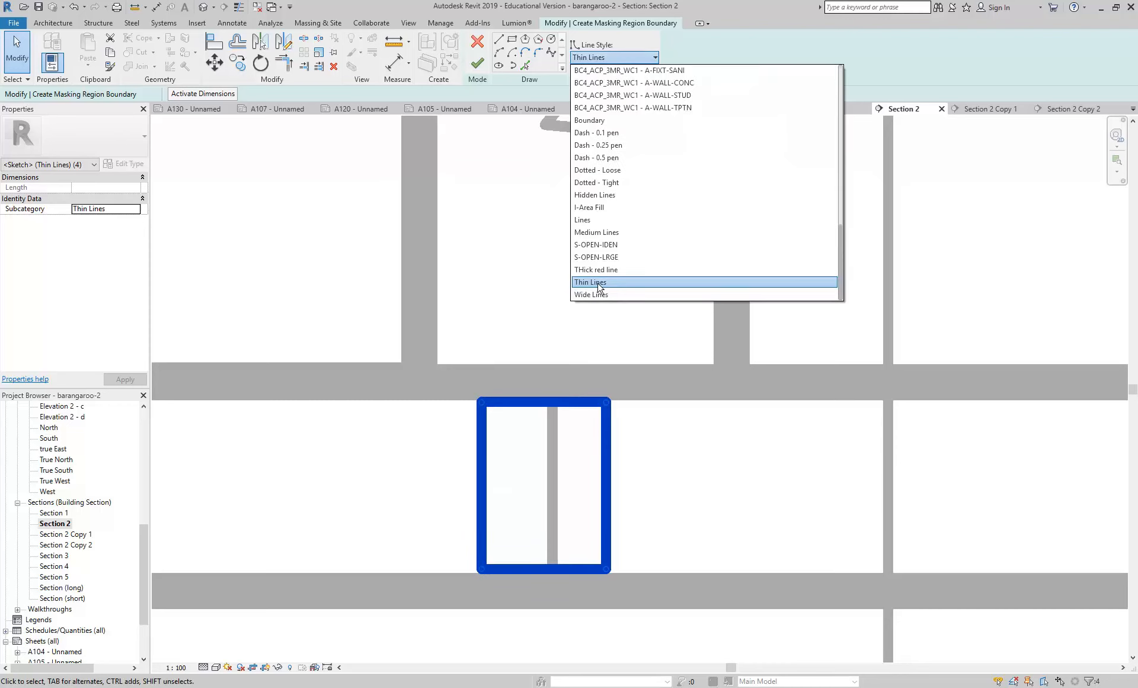
pyautogui.scroll(14, 599, 287)
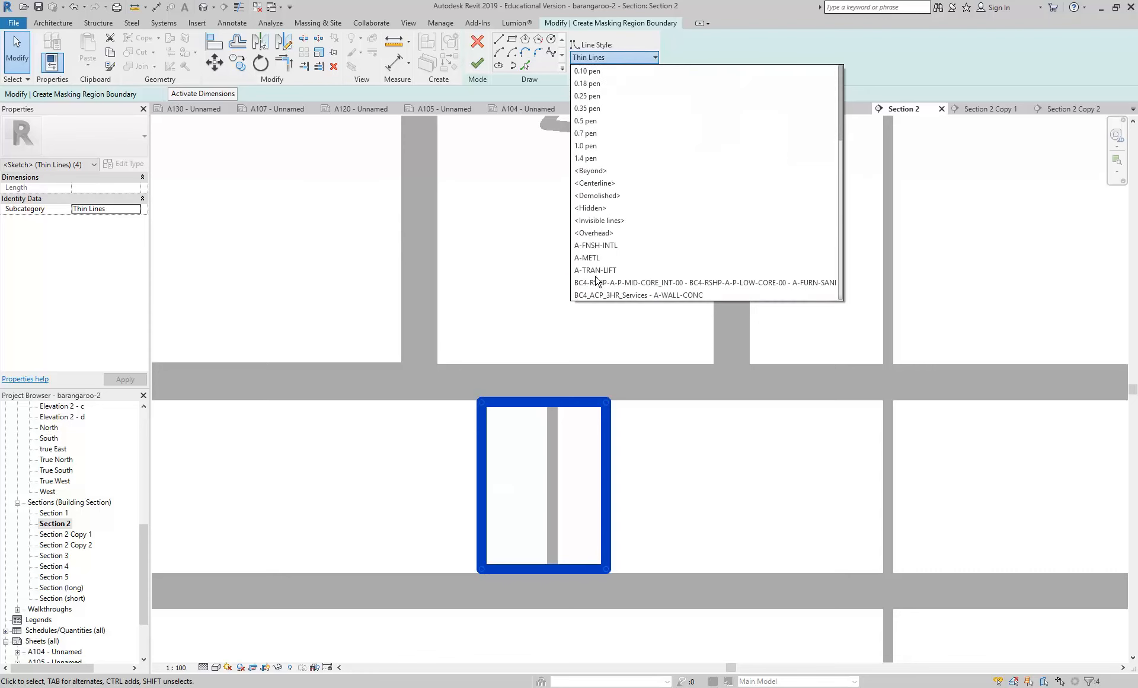
pyautogui.click(598, 220)
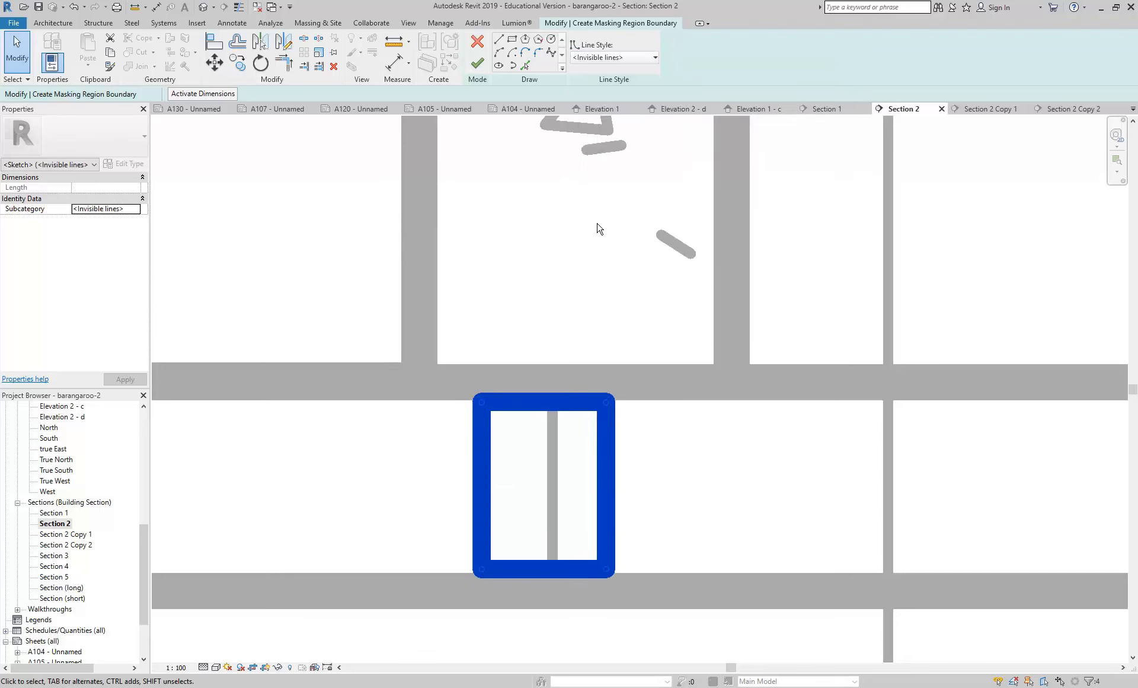
pyautogui.click(478, 63)
pyautogui.moveTo(551, 639); pyautogui.dragTo(532, 612, button='middle')
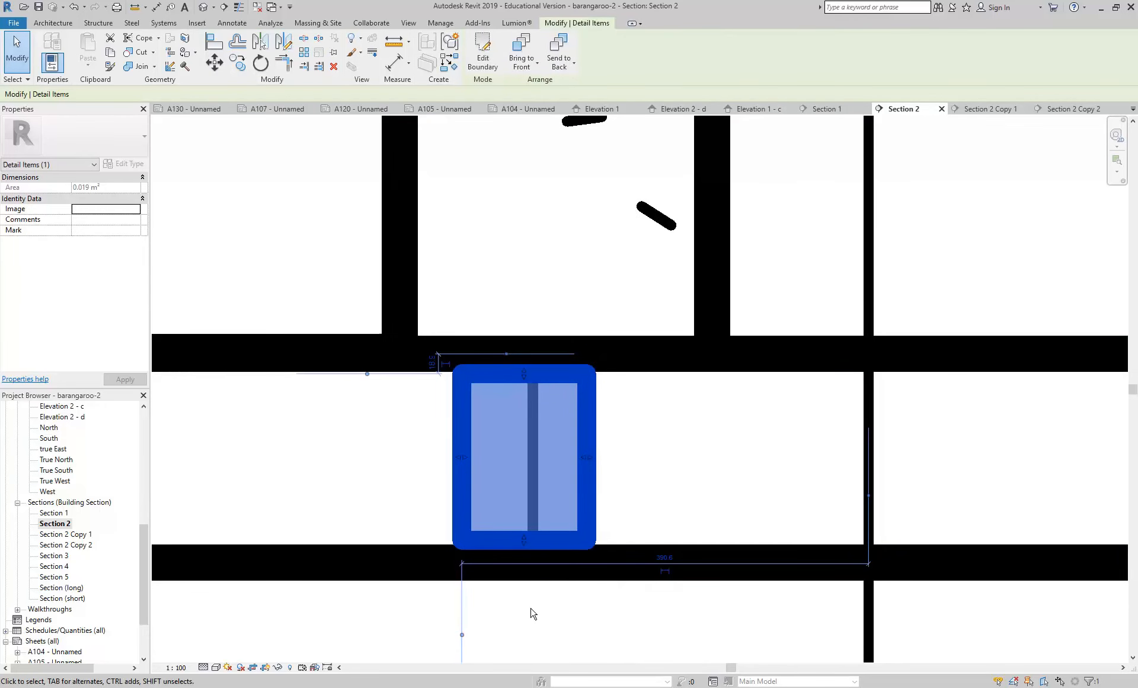
pyautogui.scroll(1, 356, 487)
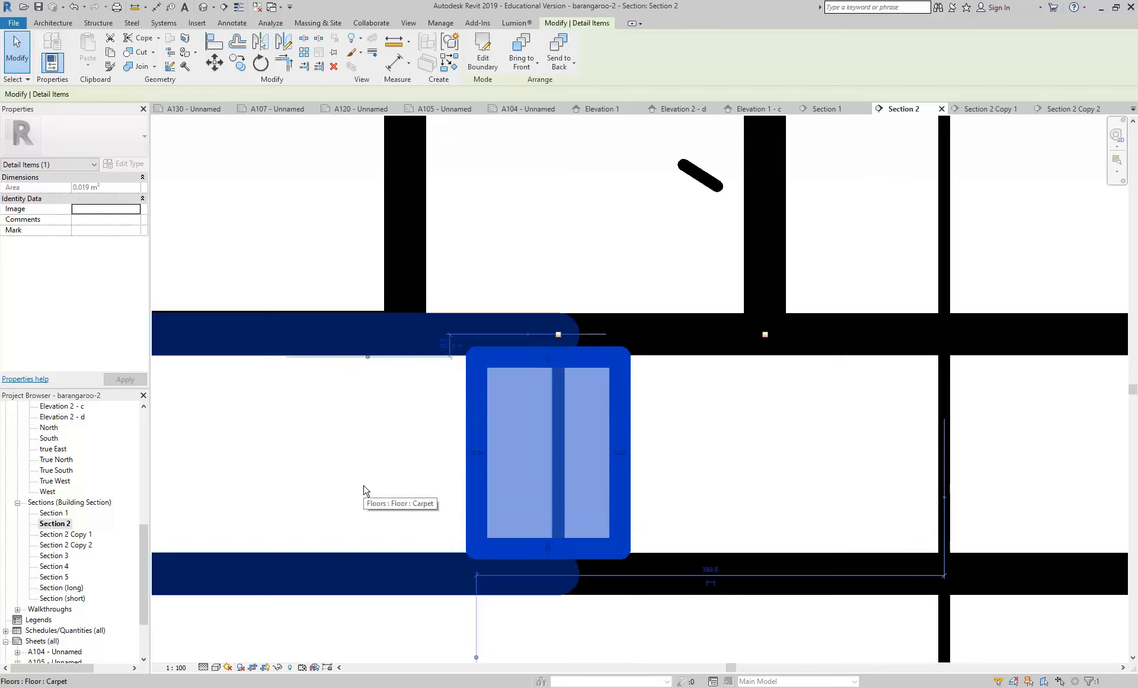
pyautogui.click(607, 648)
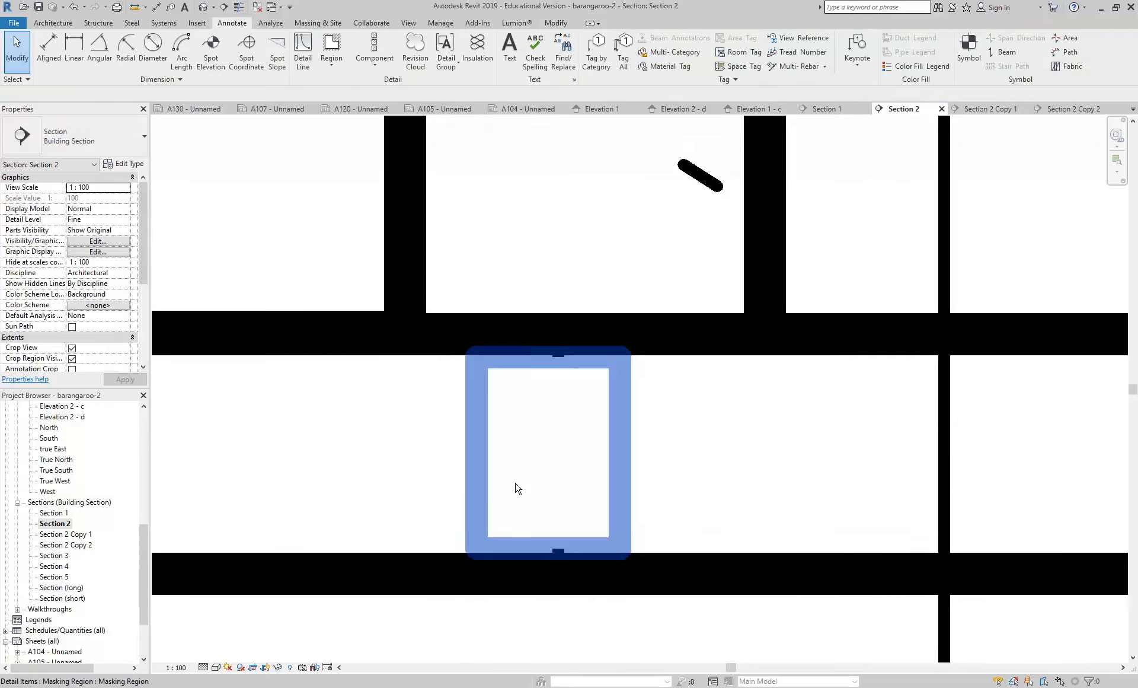
# - Stretch the masking region's upper and lower edges towards the slab's horizontal lines so it covers the vertical joint
pyautogui.click(534, 390)
pyautogui.scroll(1, 534, 390)
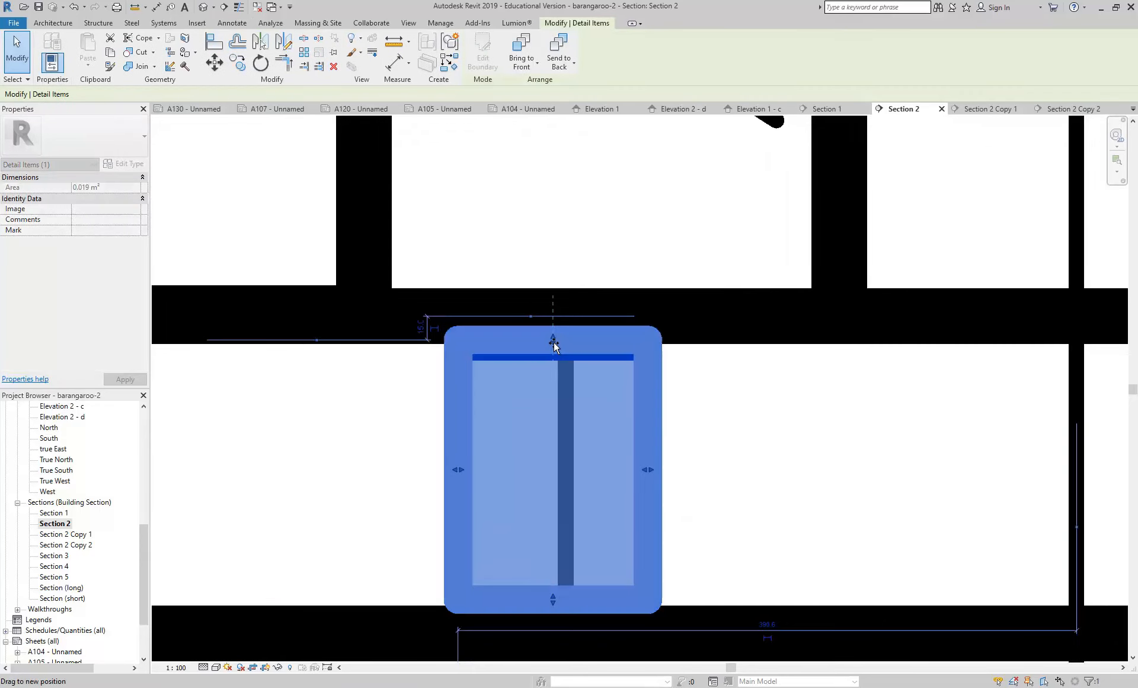
pyautogui.moveTo(514, 398); pyautogui.dragTo(464, 306, button='middle')
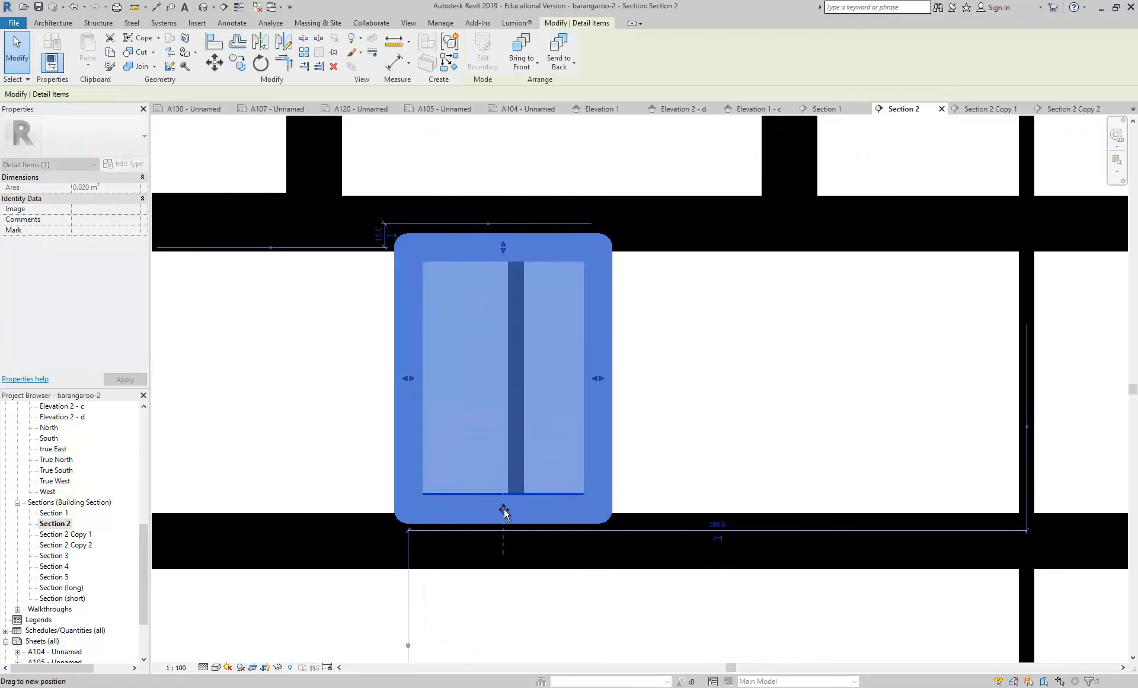
pyautogui.click(584, 632)
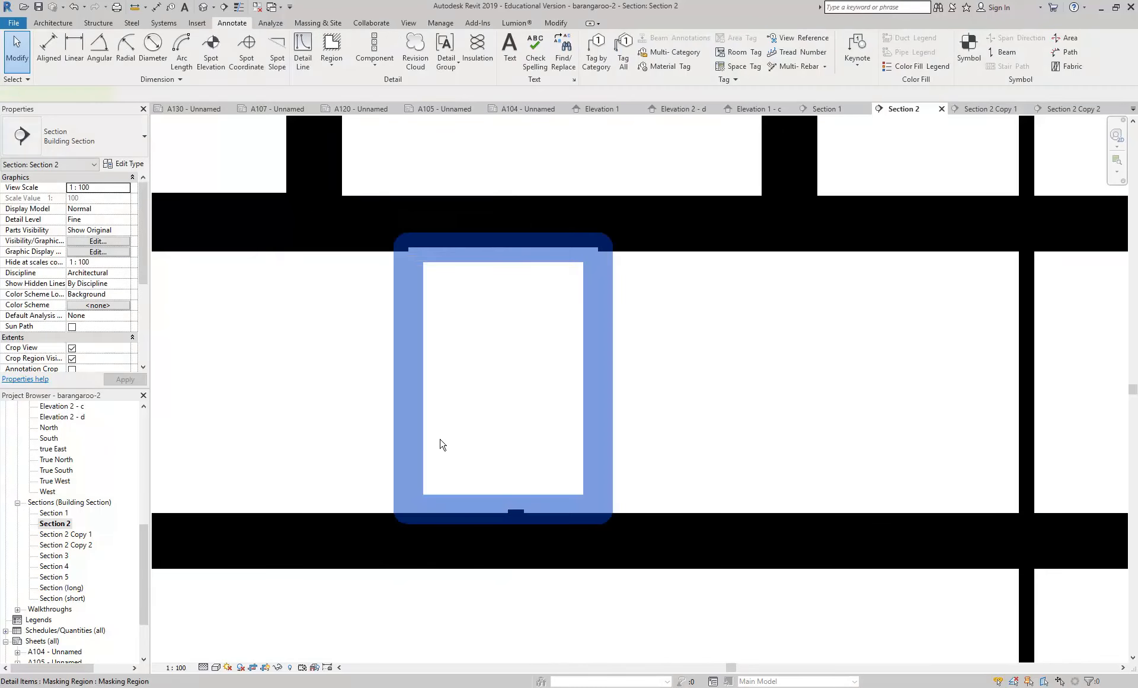
pyautogui.click(440, 441)
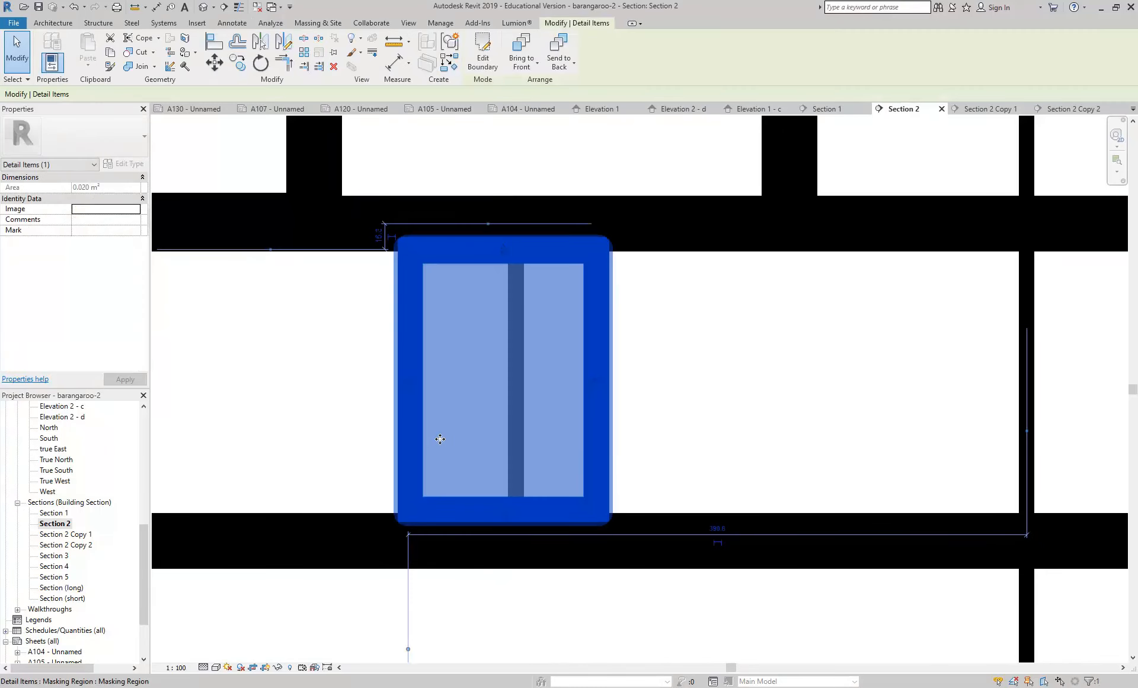
pyautogui.click(214, 357)
pyautogui.rightClick(334, 380)
pyautogui.click(368, 384)
pyautogui.rightClick(368, 383)
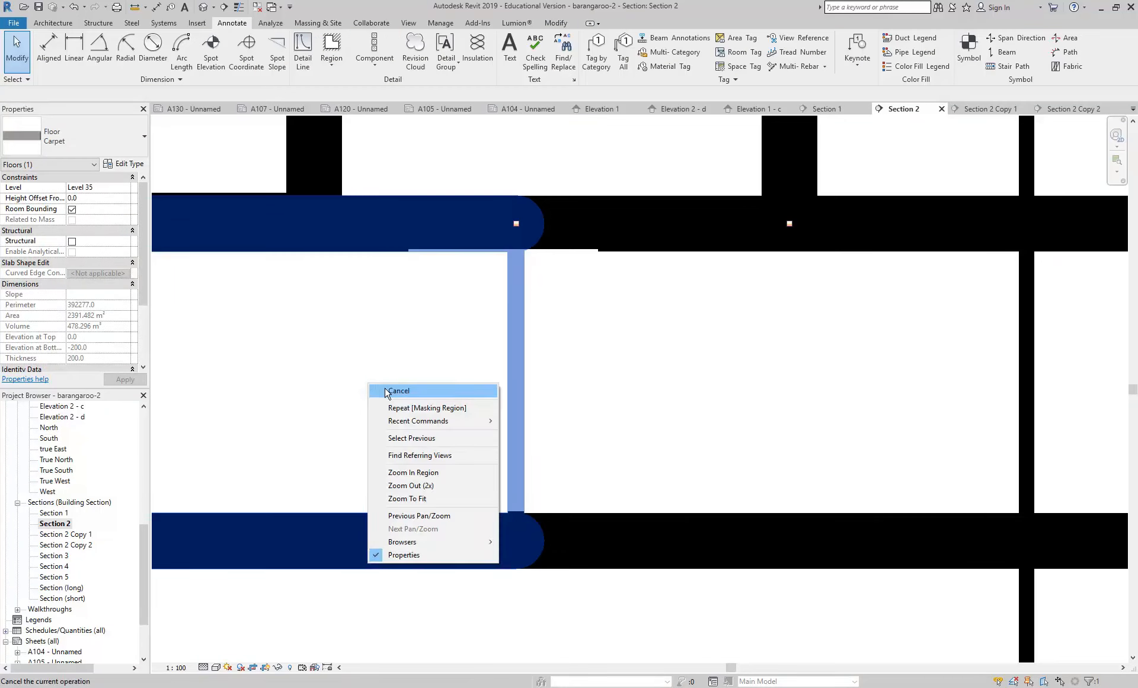
pyautogui.click(385, 390)
# - Delete the masking region covering the vertical joint between the carpet floor and the RC slab
pyautogui.scroll(-1, 383, 385)
pyautogui.scroll(-1, 415, 403)
pyautogui.moveTo(396, 406); pyautogui.dragTo(470, 415, button='middle')
pyautogui.click(442, 369)
pyautogui.scroll(-4, 377, 415)
pyautogui.click(578, 596)
pyautogui.scroll(-3, 645, 581)
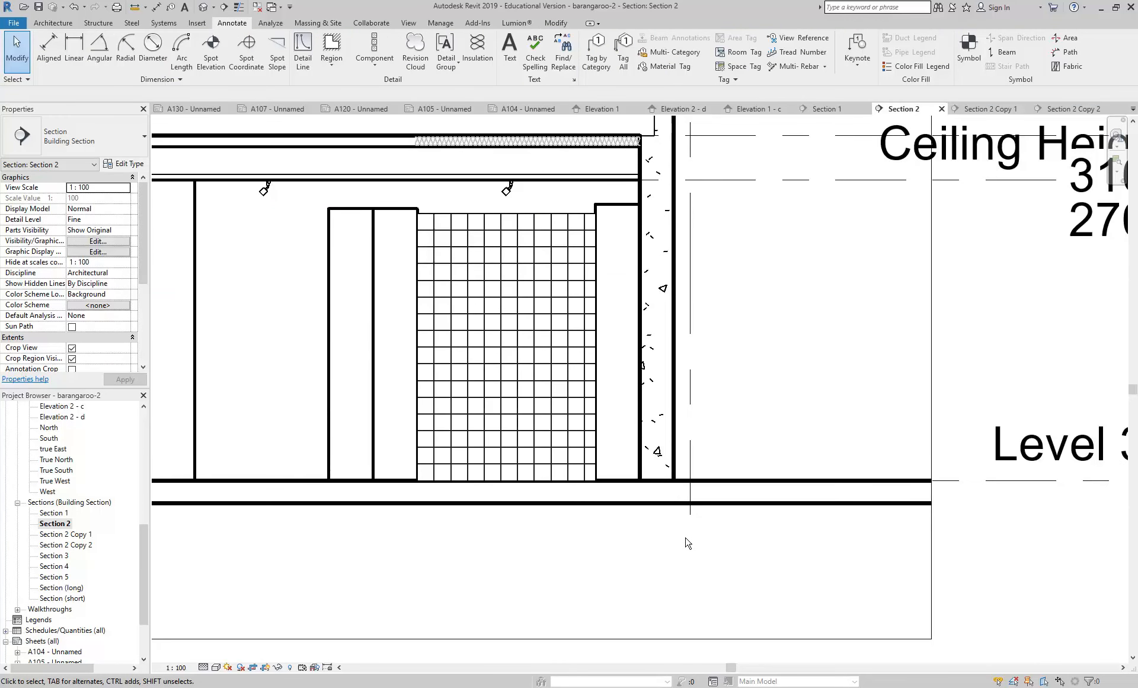
pyautogui.scroll(1, 688, 540)
pyautogui.scroll(2, 581, 343)
pyautogui.scroll(1, 711, 578)
pyautogui.moveTo(711, 577); pyautogui.dragTo(496, 404, button='middle')
pyautogui.click(513, 442)
pyautogui.press('Delete')
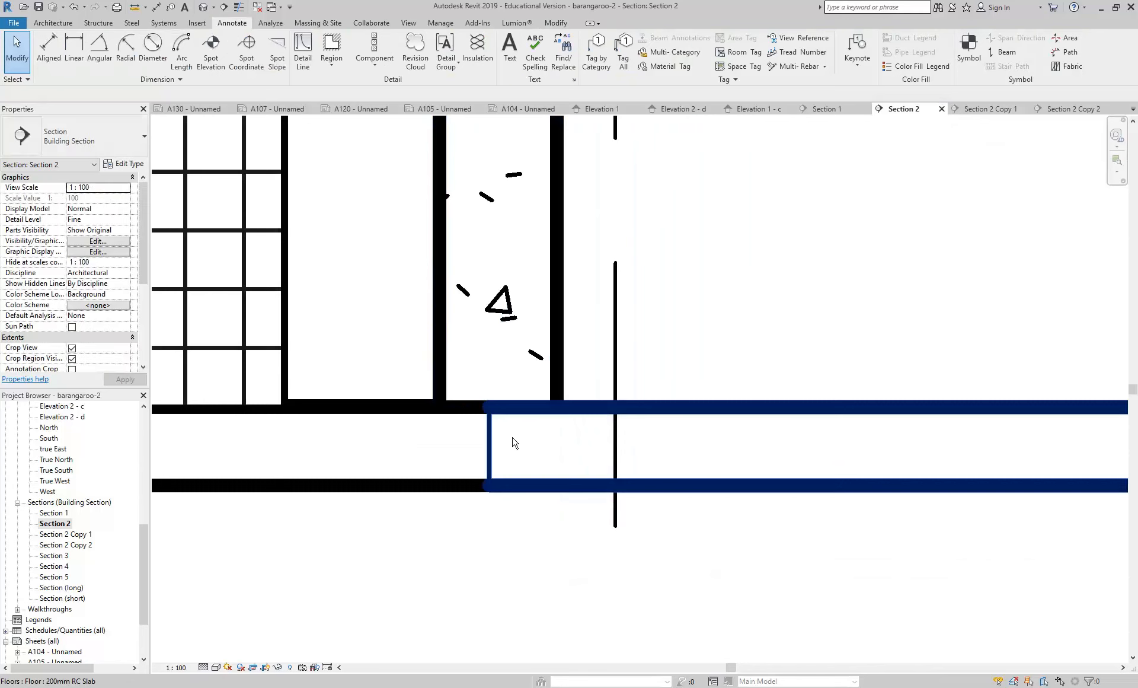
# - Use Linework to override the vertical joint line between the carpet floor and the RC slab with the <Invisible lines> style
pyautogui.click(556, 23)
pyautogui.click(231, 22)
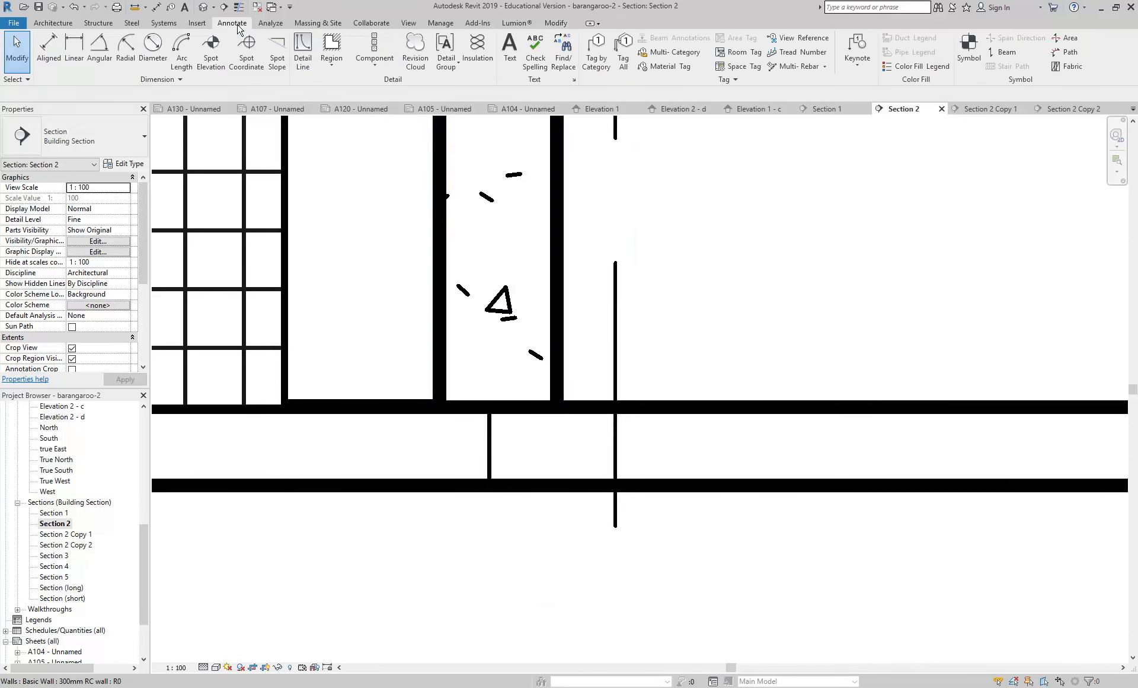
pyautogui.click(560, 24)
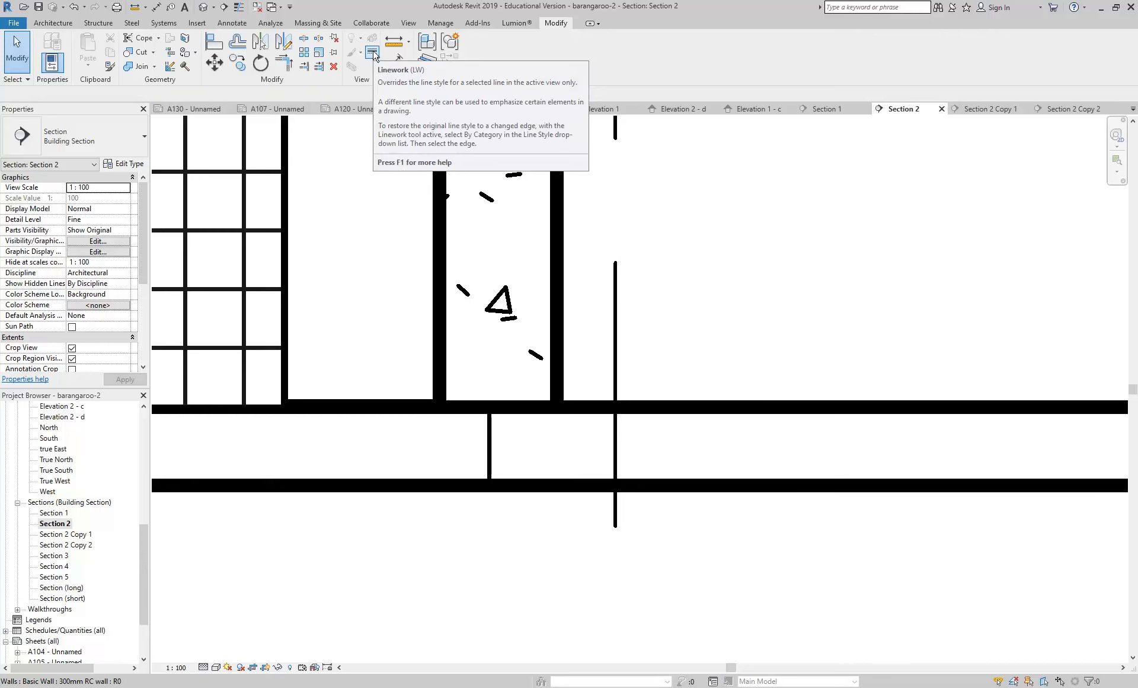
pyautogui.click(372, 53)
pyautogui.click(534, 59)
pyautogui.scroll(4, 507, 178)
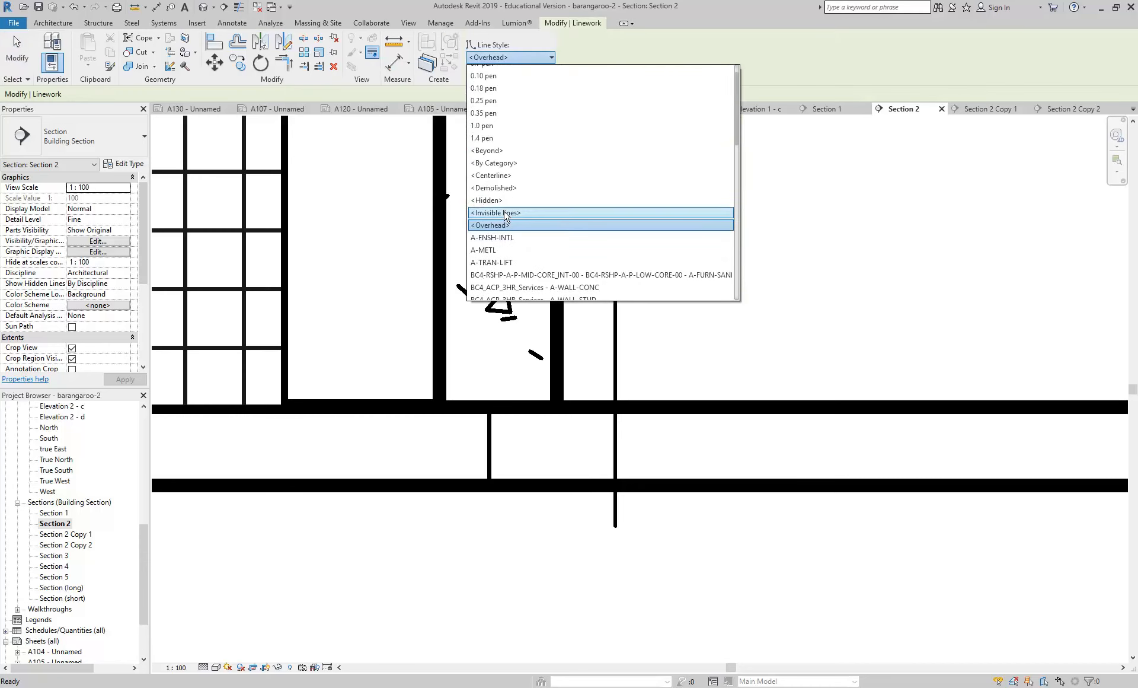
pyautogui.click(505, 213)
pyautogui.click(489, 445)
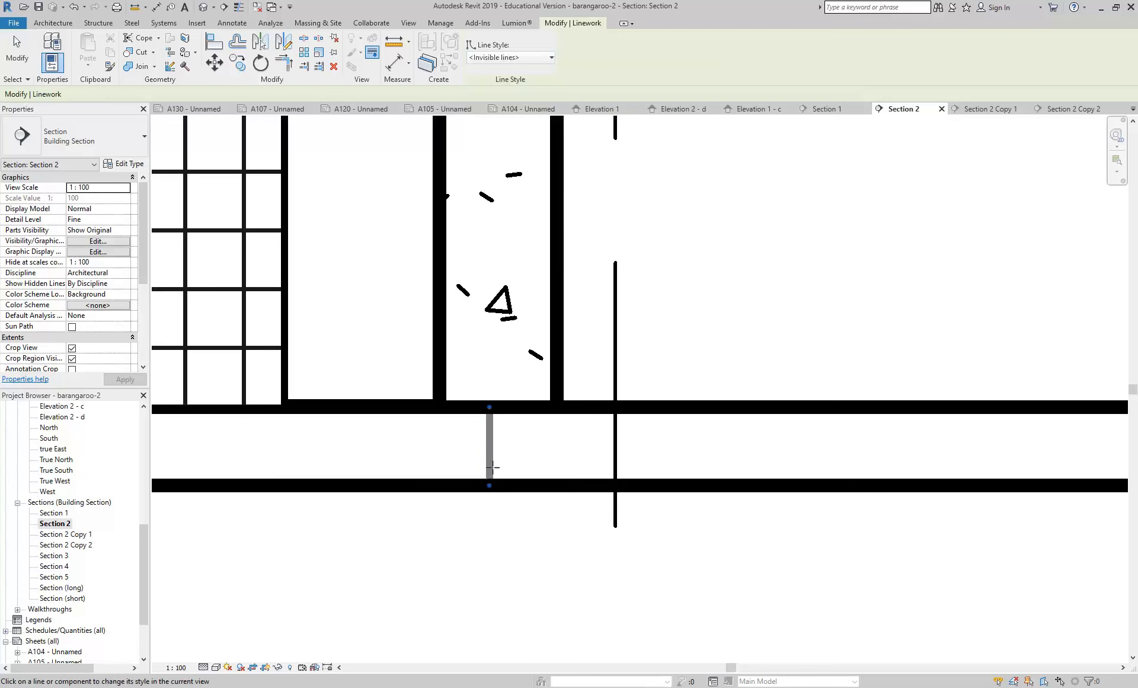
pyautogui.rightClick(469, 405)
pyautogui.click(503, 415)
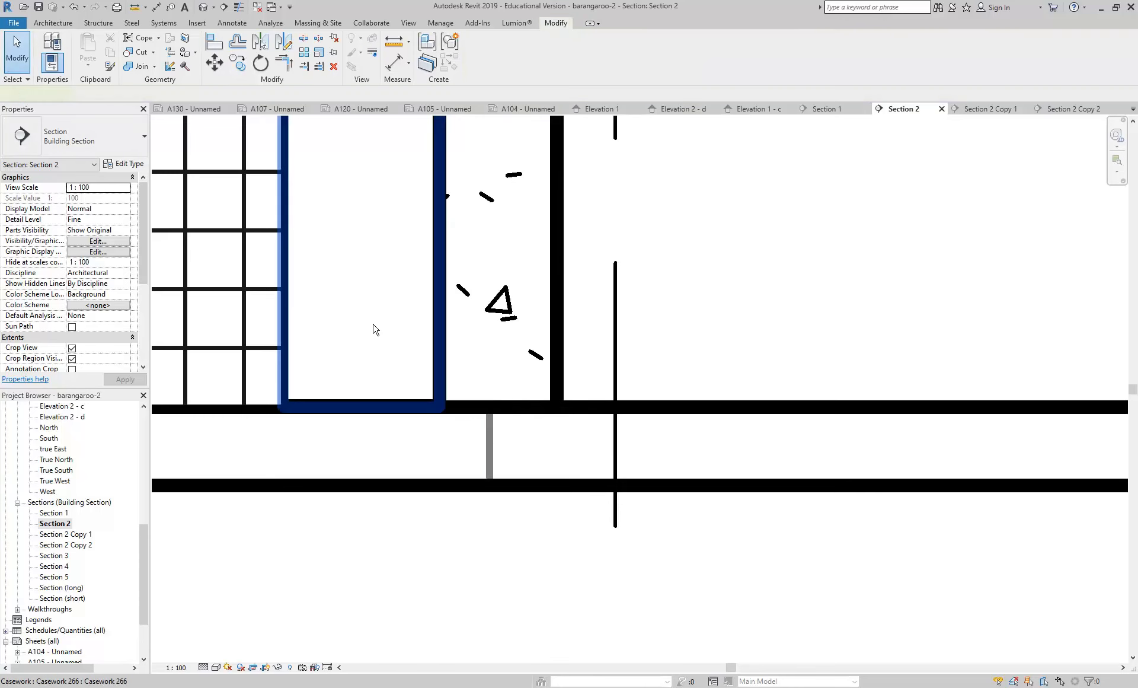
pyautogui.rightClick(374, 325)
pyautogui.click(405, 332)
pyautogui.scroll(2, 437, 426)
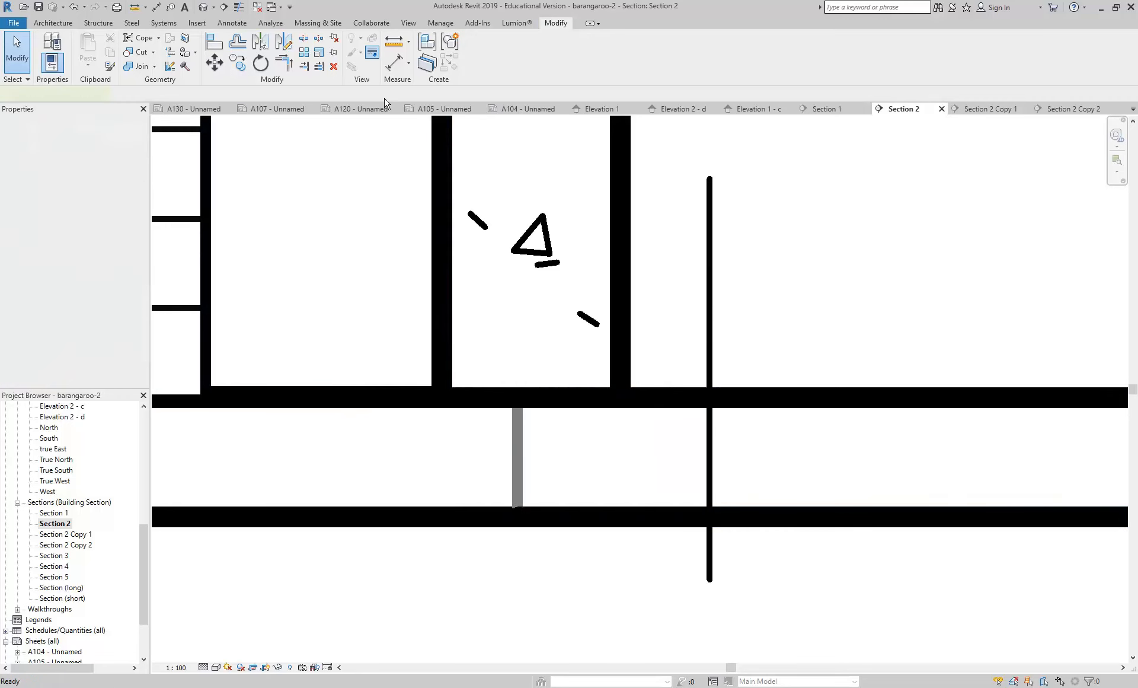
pyautogui.click(368, 53)
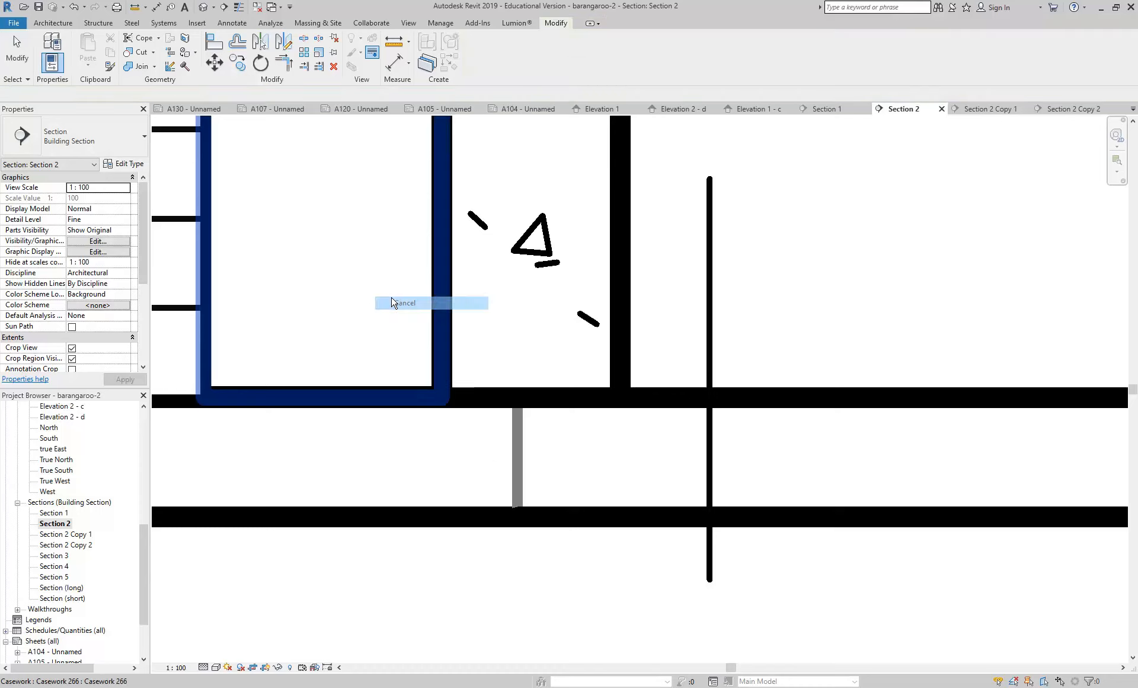
pyautogui.press('Escape')
pyautogui.press('Escape')
# - Inspect the vertical slab joint in the wider section and check which floor its remaining line belongs to
pyautogui.scroll(-6, 430, 622)
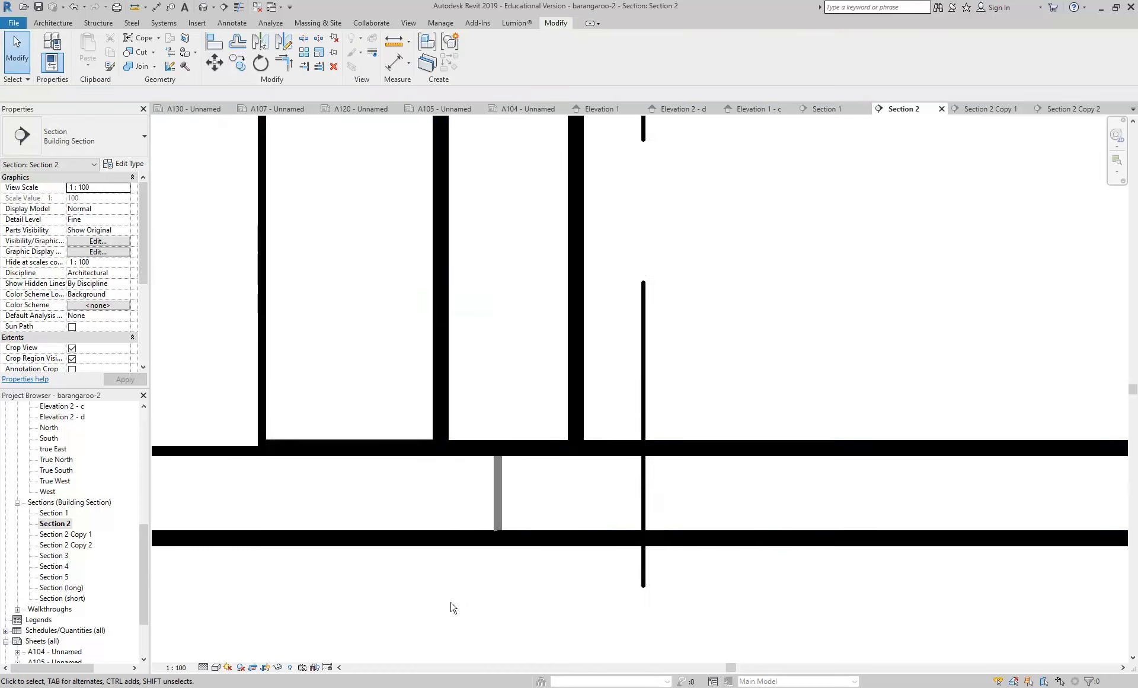
pyautogui.moveTo(365, 396); pyautogui.dragTo(555, 460, button='middle')
pyautogui.moveTo(347, 423); pyautogui.dragTo(420, 415, button='middle')
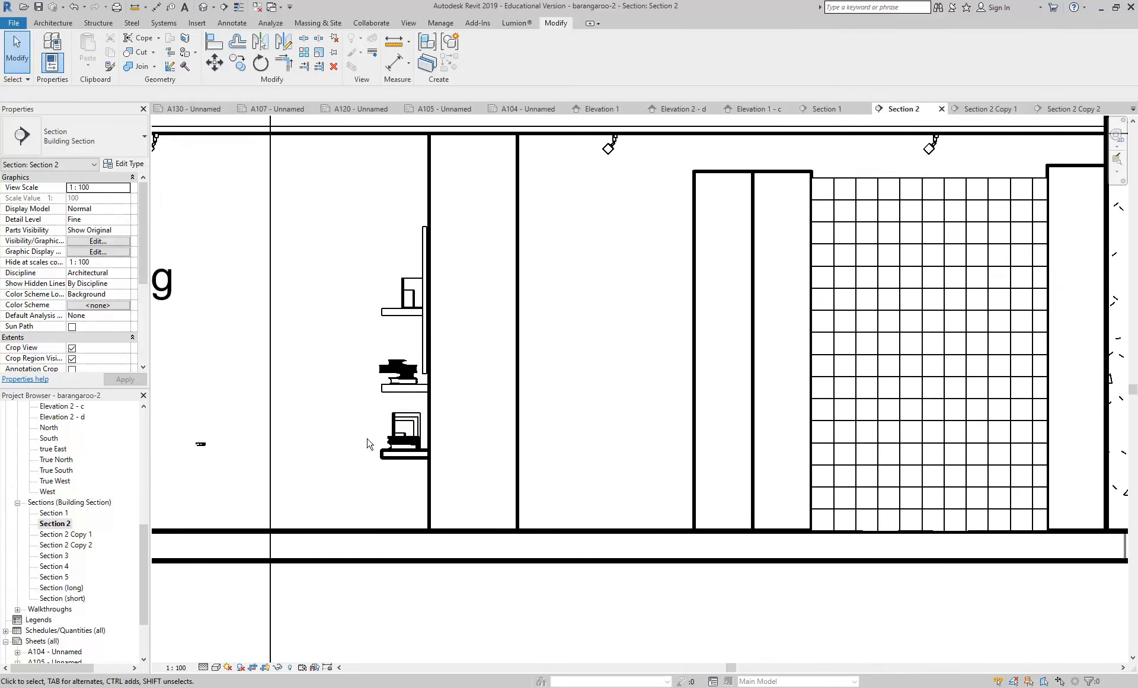
pyautogui.scroll(-2, 419, 437)
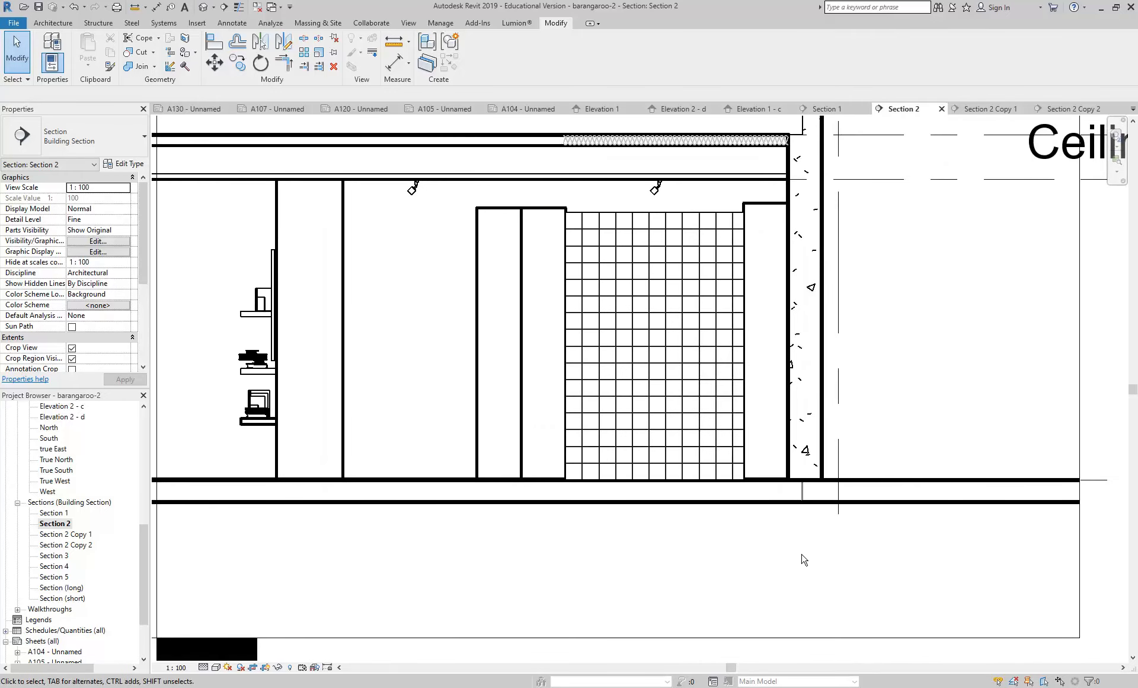
pyautogui.scroll(5, 810, 523)
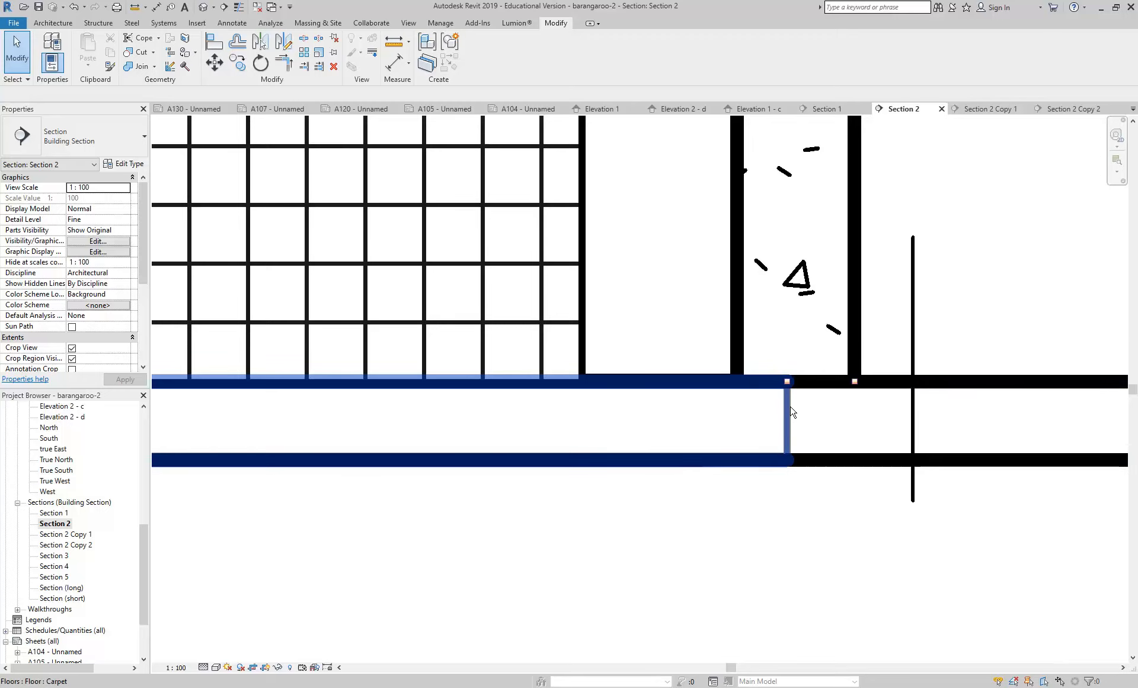
pyautogui.click(791, 411)
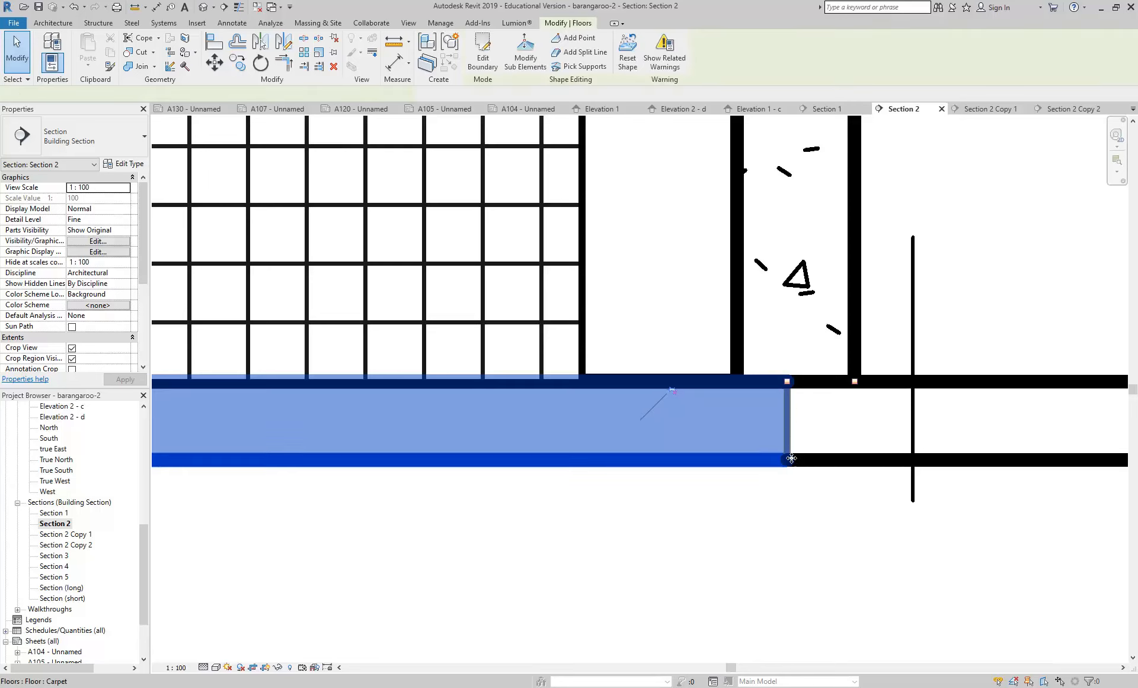
pyautogui.click(659, 486)
# - Override a horizontal front cut edge of the stepped casework beside the ceiling with the <Invisible lines> style using Linework
pyautogui.scroll(-3, 515, 385)
pyautogui.moveTo(516, 385); pyautogui.dragTo(714, 381, button='middle')
pyautogui.scroll(-1, 437, 319)
pyautogui.moveTo(437, 318); pyautogui.dragTo(827, 449, button='middle')
pyautogui.scroll(-1, 501, 373)
pyautogui.moveTo(565, 381); pyautogui.dragTo(808, 396, button='middle')
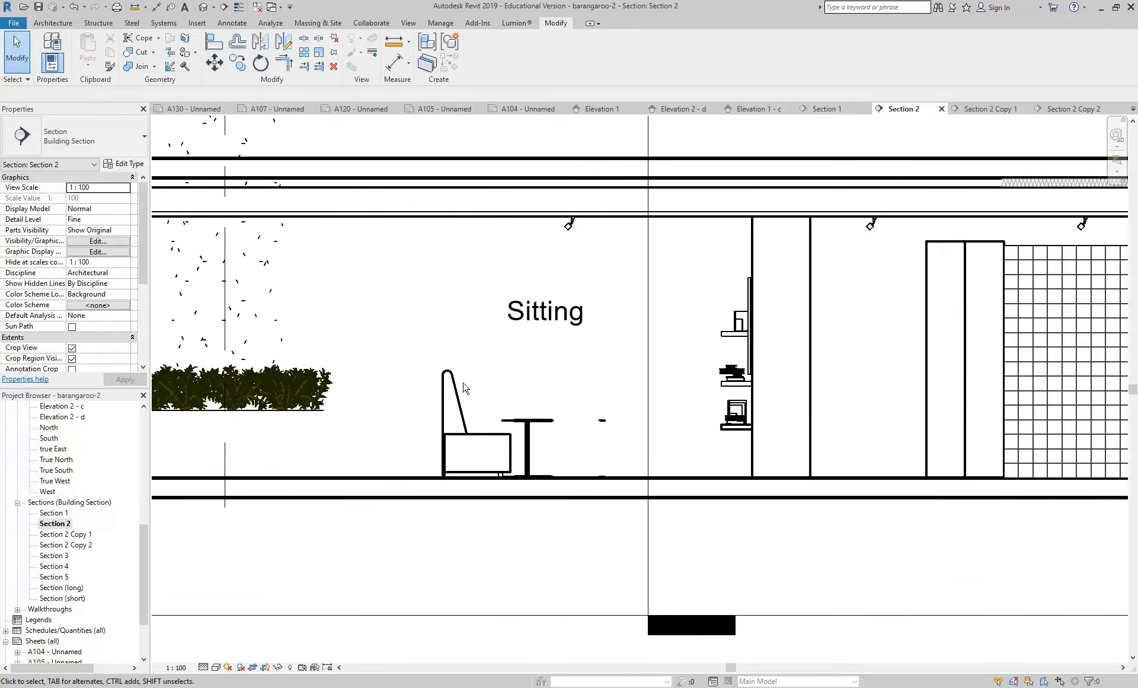
pyautogui.moveTo(466, 389); pyautogui.dragTo(729, 386, button='middle')
pyautogui.scroll(1, 325, 159)
pyautogui.scroll(4, 320, 233)
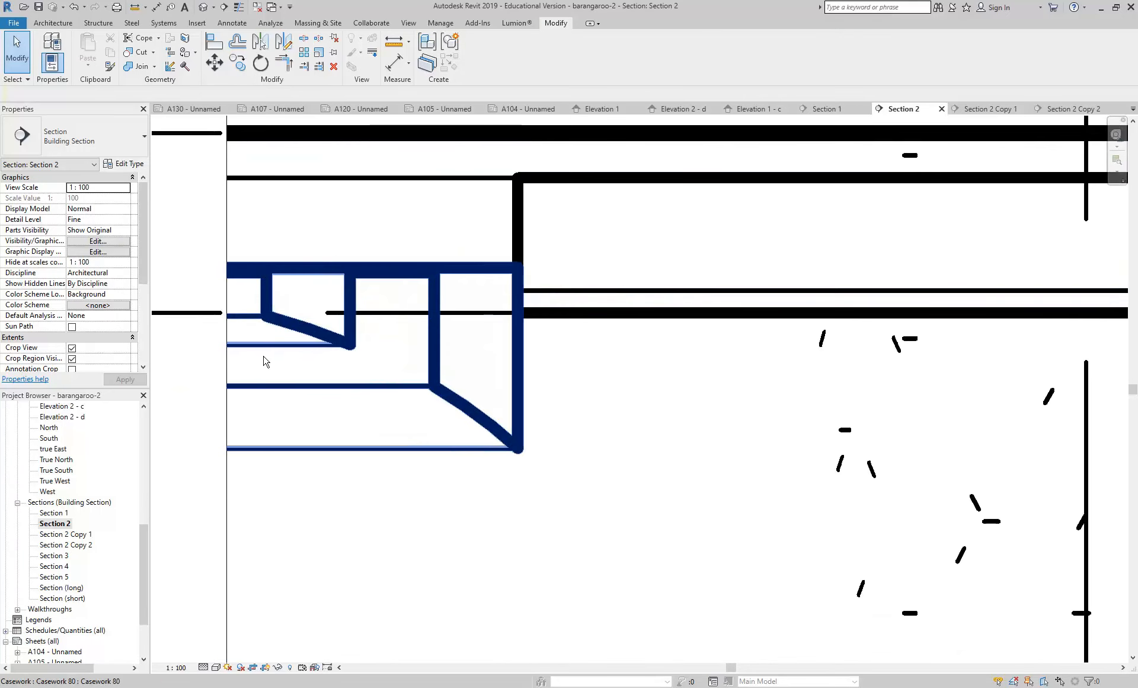
pyautogui.scroll(2, 293, 227)
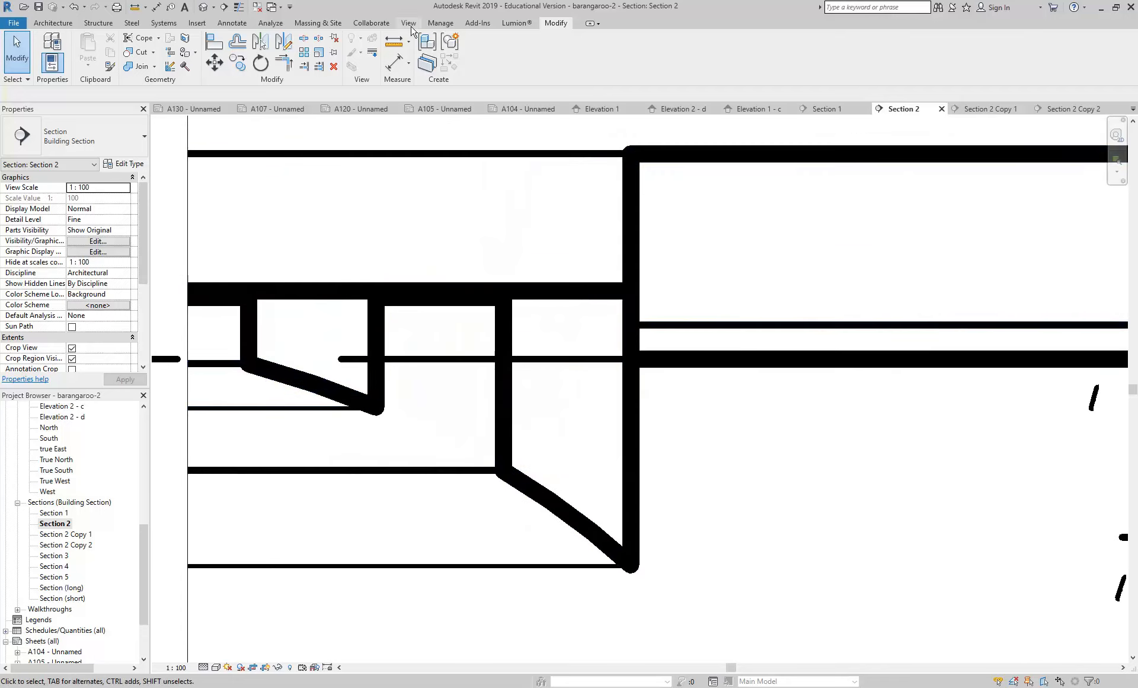
pyautogui.click(391, 45)
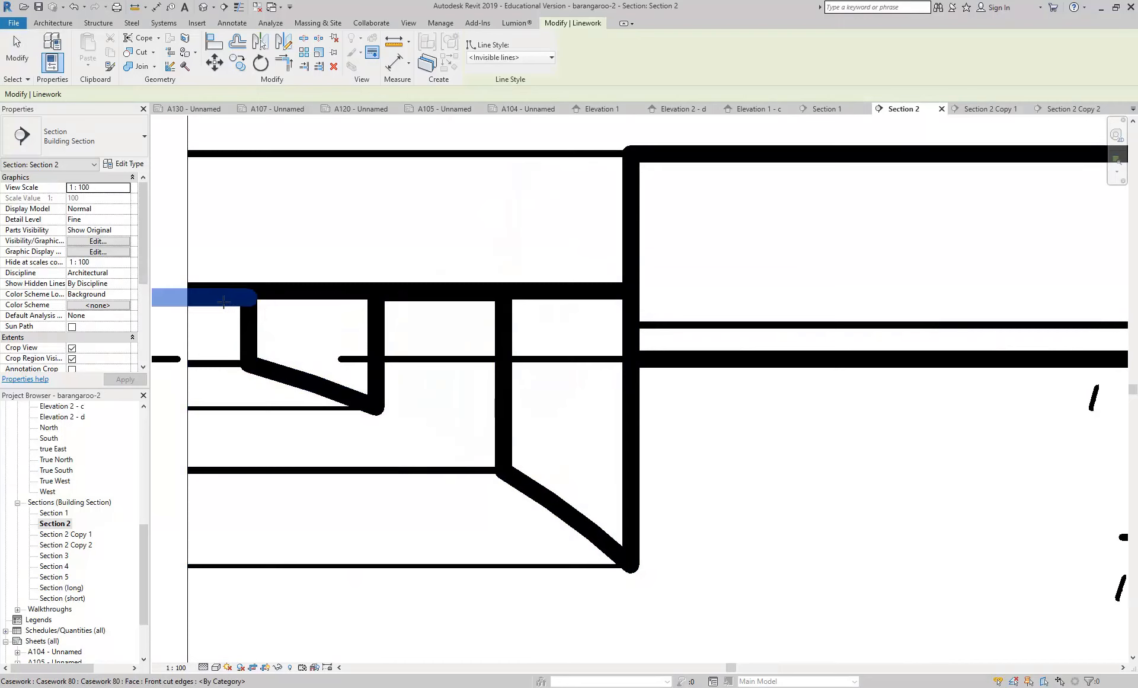
pyautogui.click(224, 302)
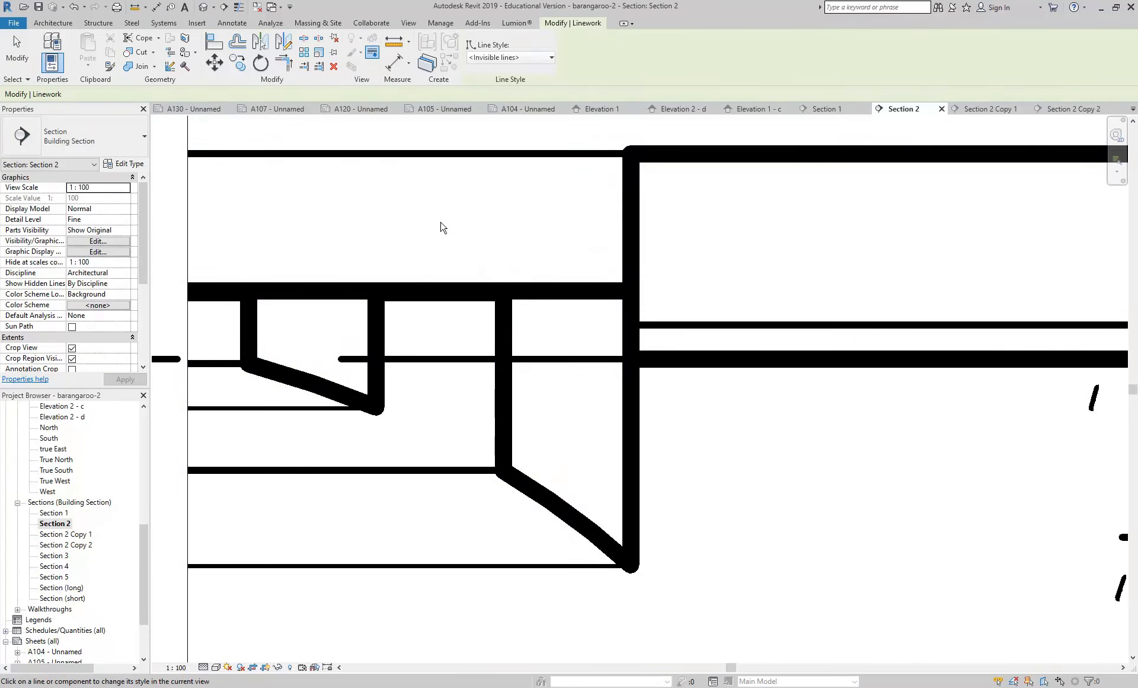
pyautogui.rightClick(441, 223)
pyautogui.click(478, 230)
pyautogui.rightClick(480, 231)
pyautogui.click(511, 239)
pyautogui.scroll(-2, 507, 244)
pyautogui.scroll(-3, 522, 287)
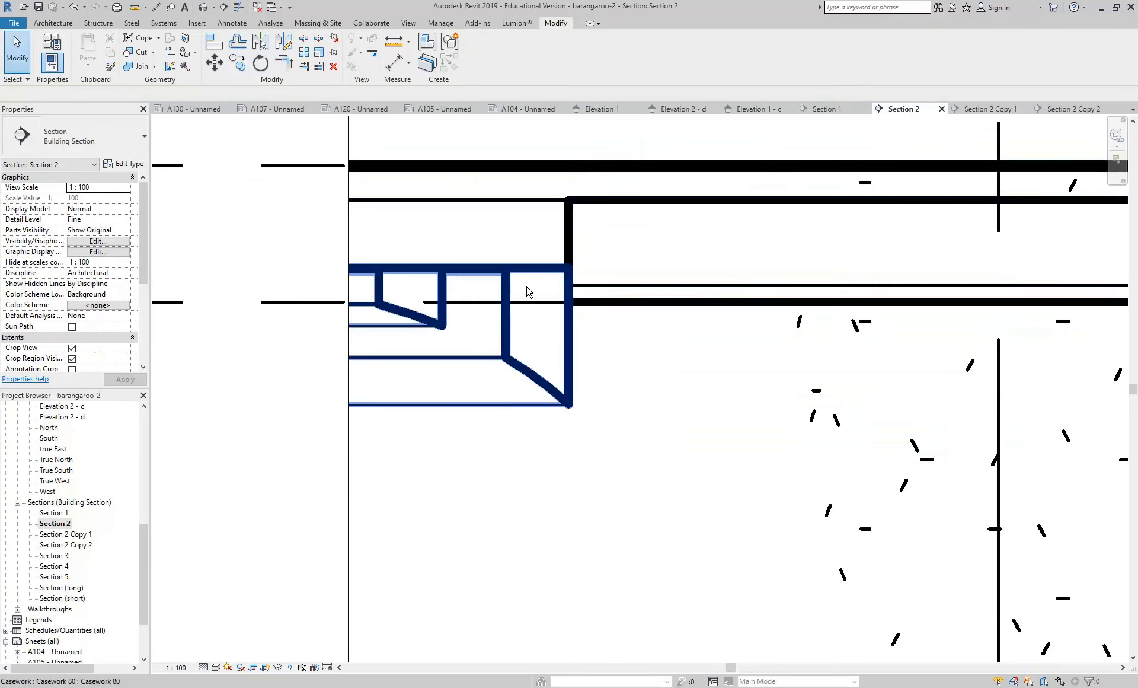
pyautogui.press('Escape')
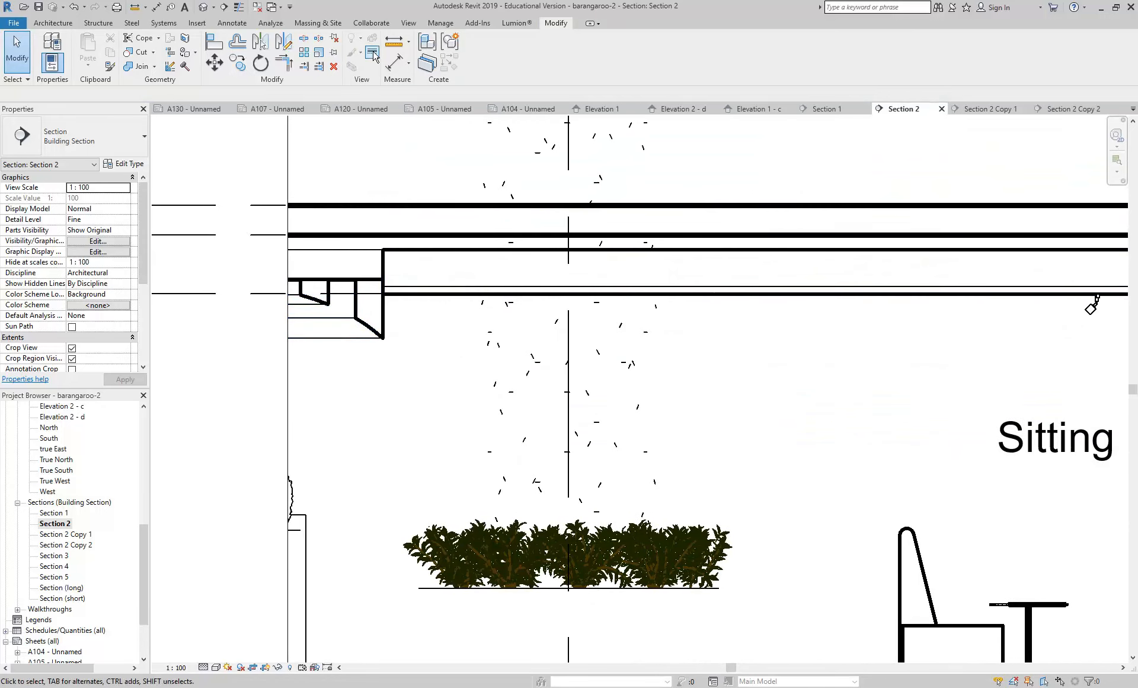
# - Override the vertical and sloping cut edges of the stepped casework profile with the 0.10 pen line style using Linework
pyautogui.click(373, 56)
pyautogui.scroll(2, 310, 223)
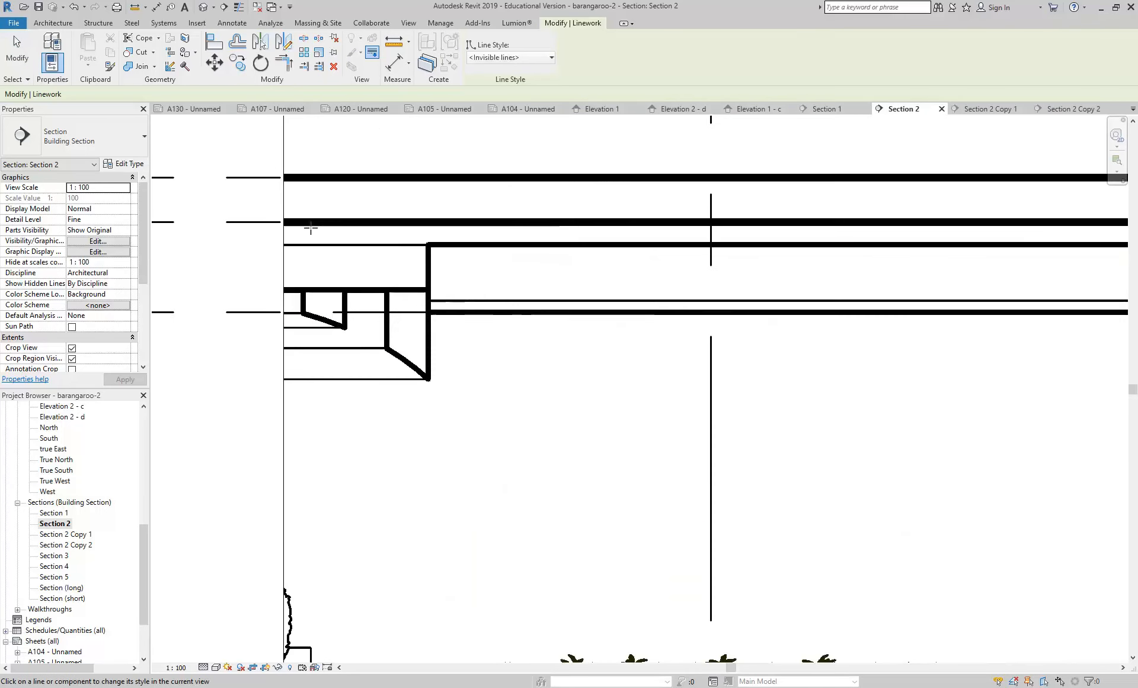
pyautogui.click(526, 58)
pyautogui.scroll(4, 508, 178)
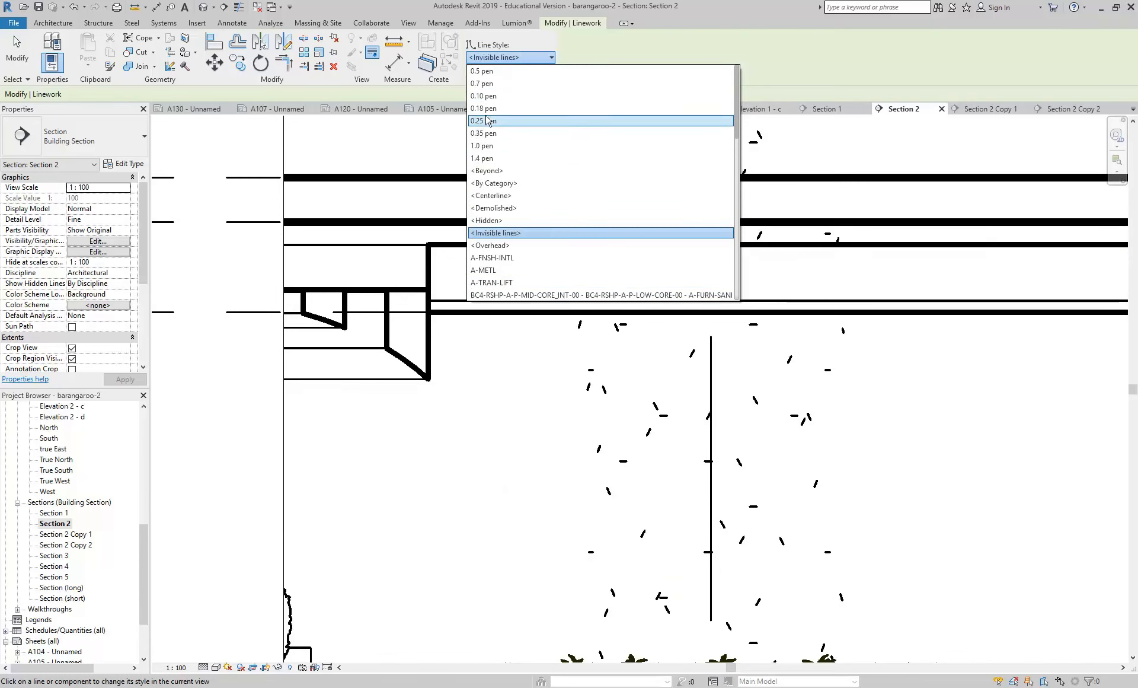
pyautogui.click(483, 95)
pyautogui.scroll(2, 425, 286)
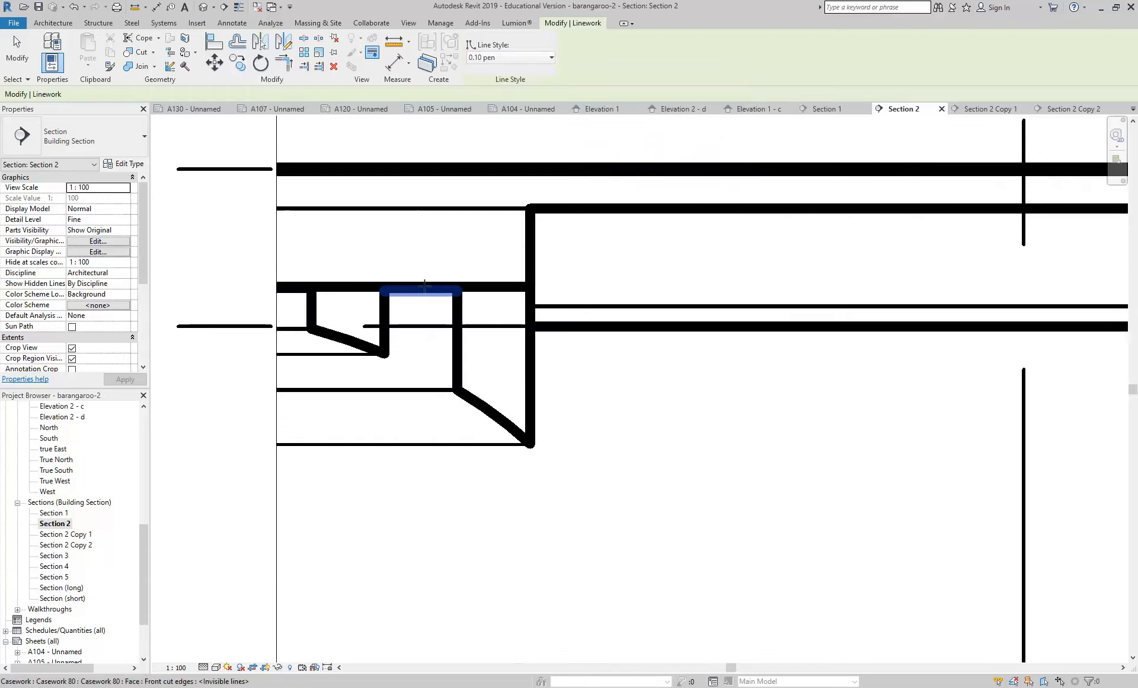
pyautogui.click(311, 310)
pyautogui.click(336, 336)
pyautogui.click(387, 329)
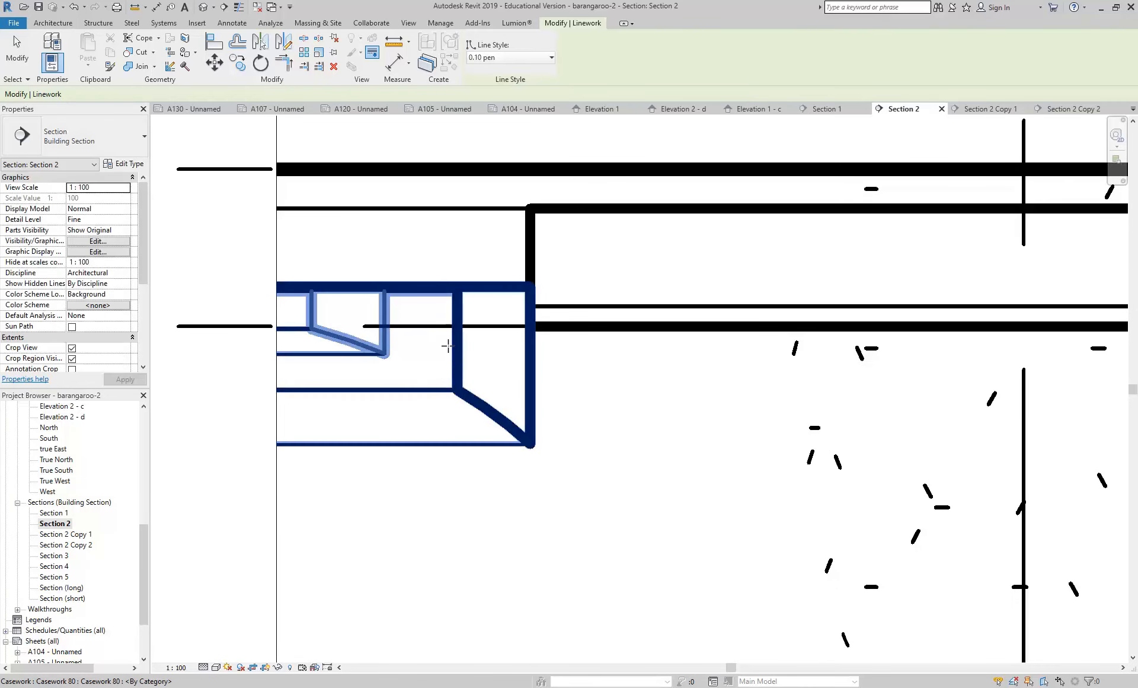
pyautogui.click(458, 373)
pyautogui.click(498, 418)
pyautogui.click(530, 402)
pyautogui.rightClick(356, 223)
pyautogui.click(381, 233)
pyautogui.rightClick(381, 230)
pyautogui.click(399, 238)
pyautogui.moveTo(372, 221); pyautogui.dragTo(378, 229, button='middle')
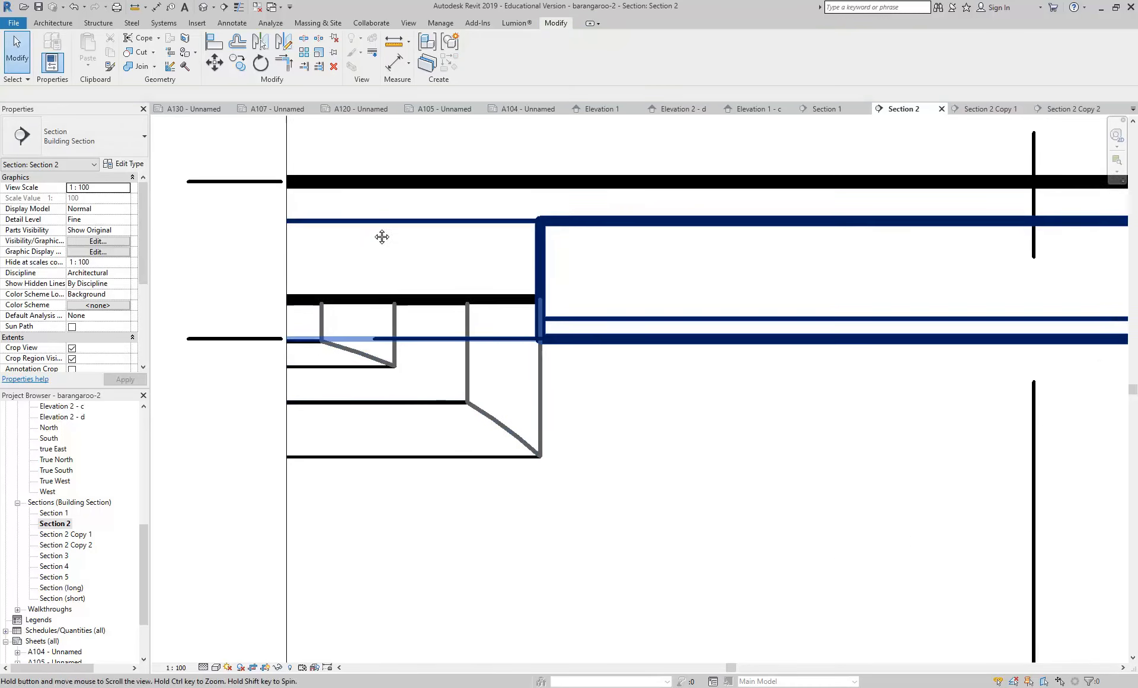
pyautogui.scroll(1, 377, 233)
# - Change the line colour of the 0.10 pen line style to black in the project's line styles
pyautogui.click(440, 23)
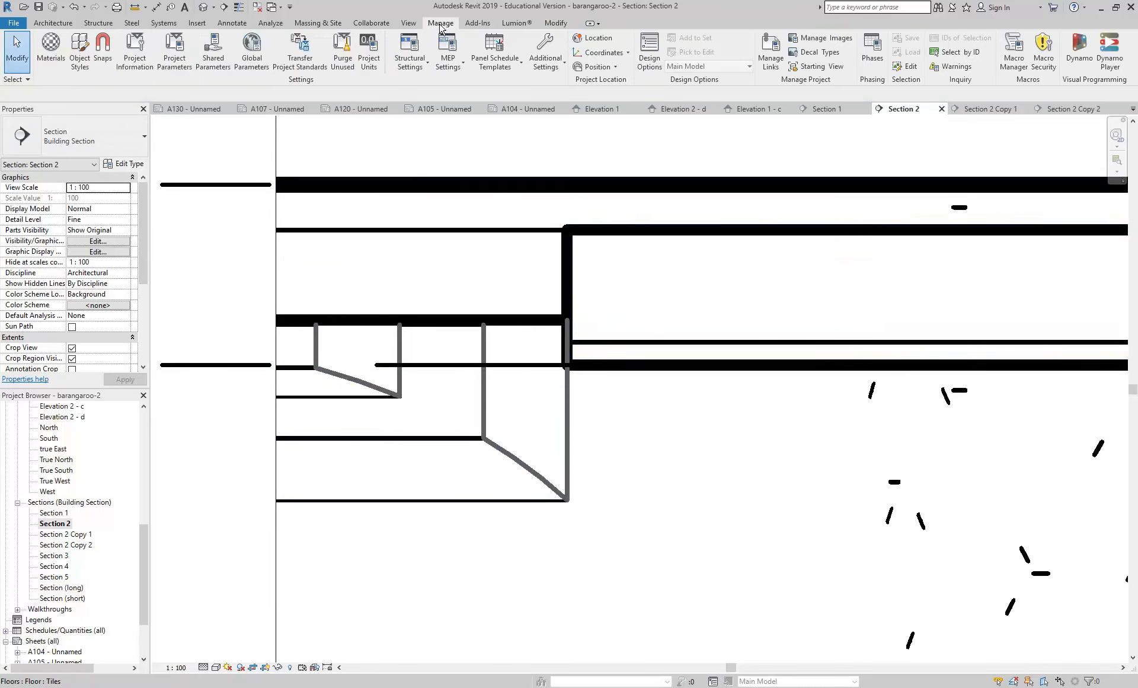
pyautogui.click(546, 56)
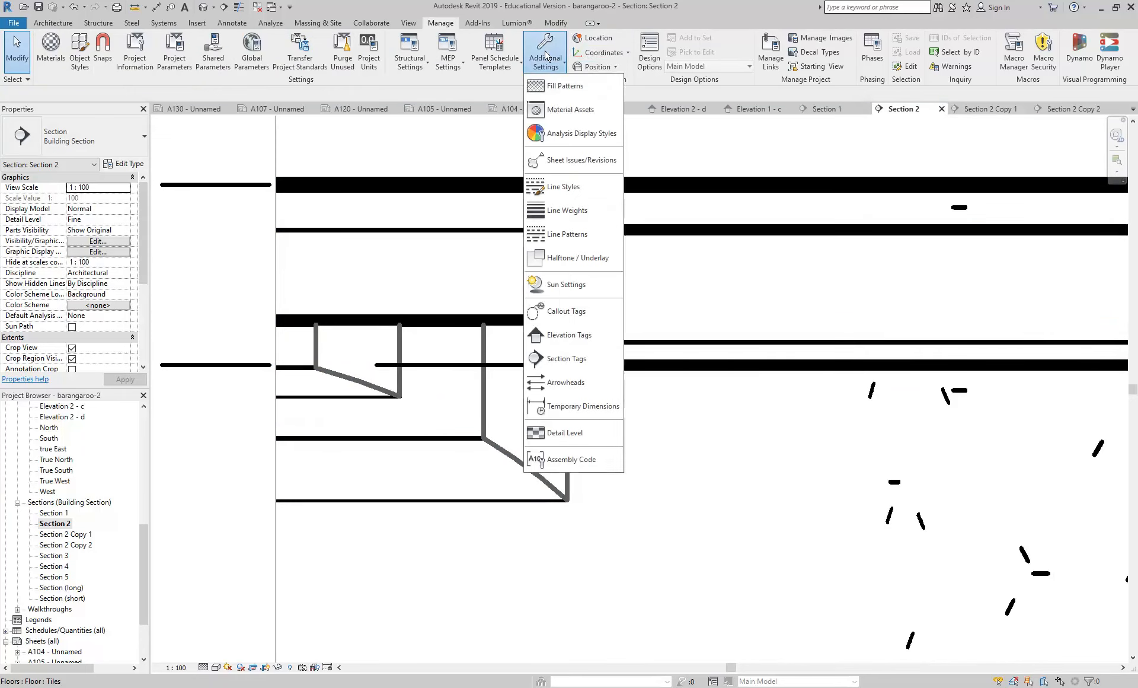
pyautogui.click(541, 186)
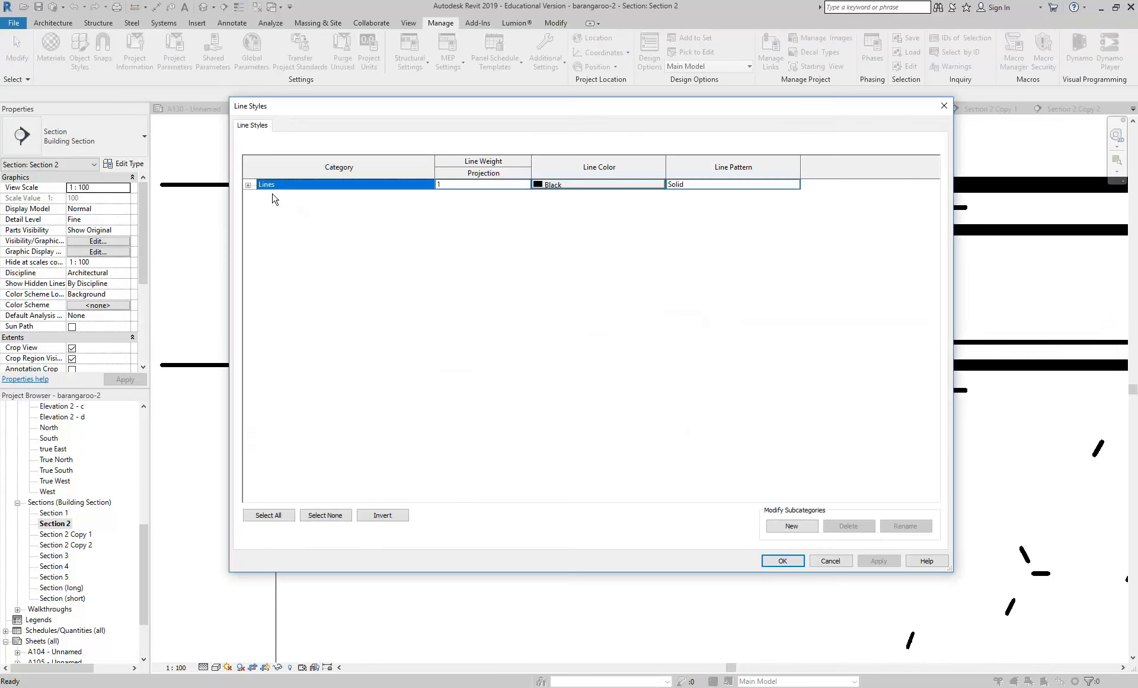
pyautogui.click(247, 185)
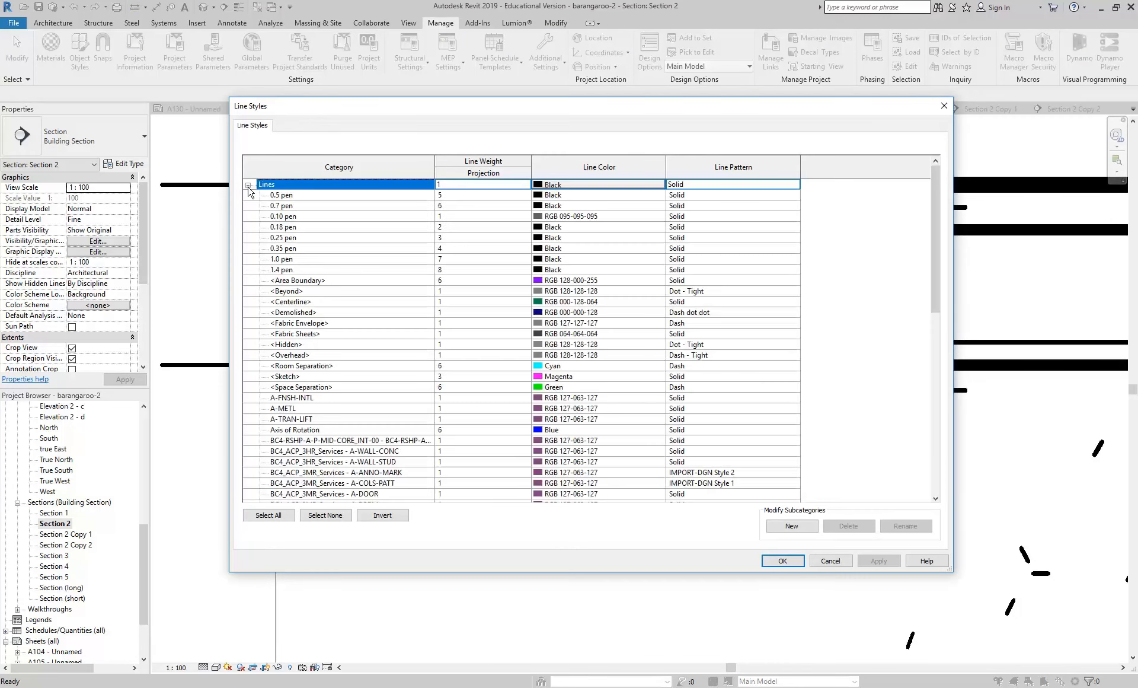
pyautogui.click(302, 216)
pyautogui.click(571, 217)
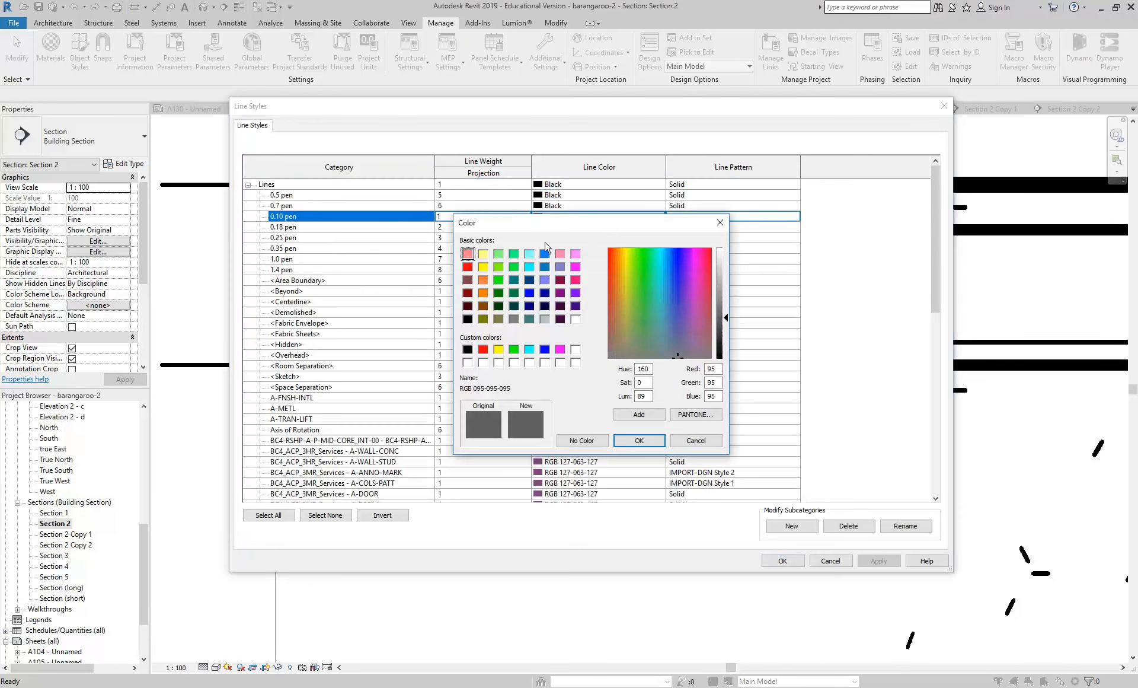
pyautogui.click(467, 350)
pyautogui.click(637, 441)
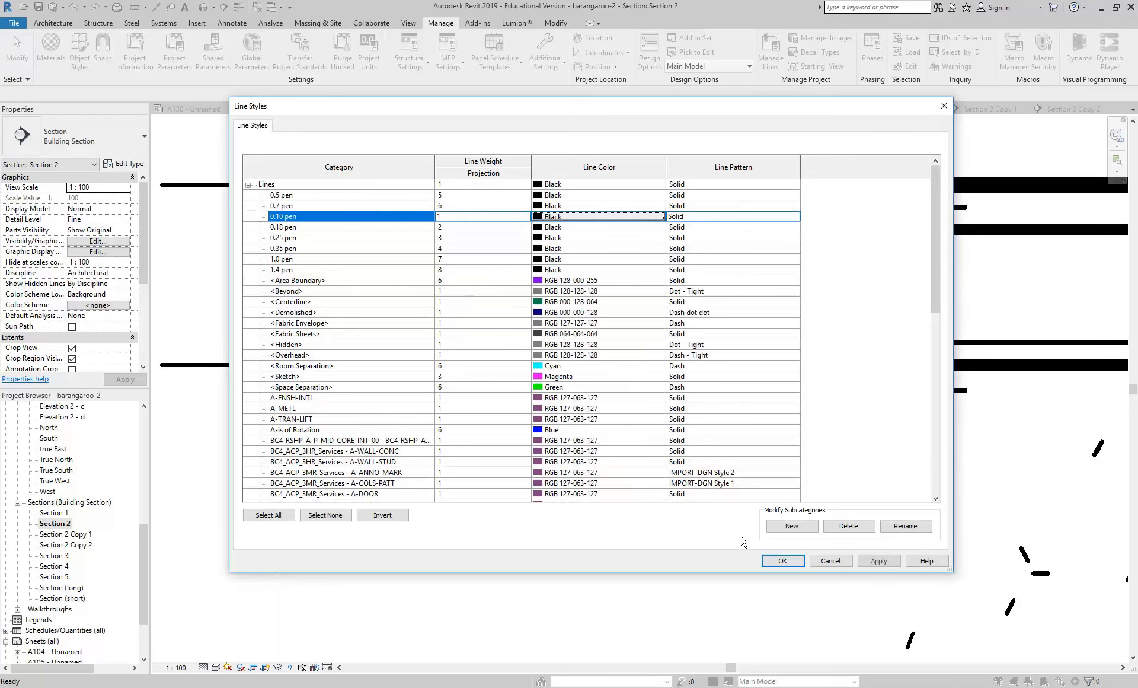
pyautogui.click(781, 561)
pyautogui.scroll(3, 290, 224)
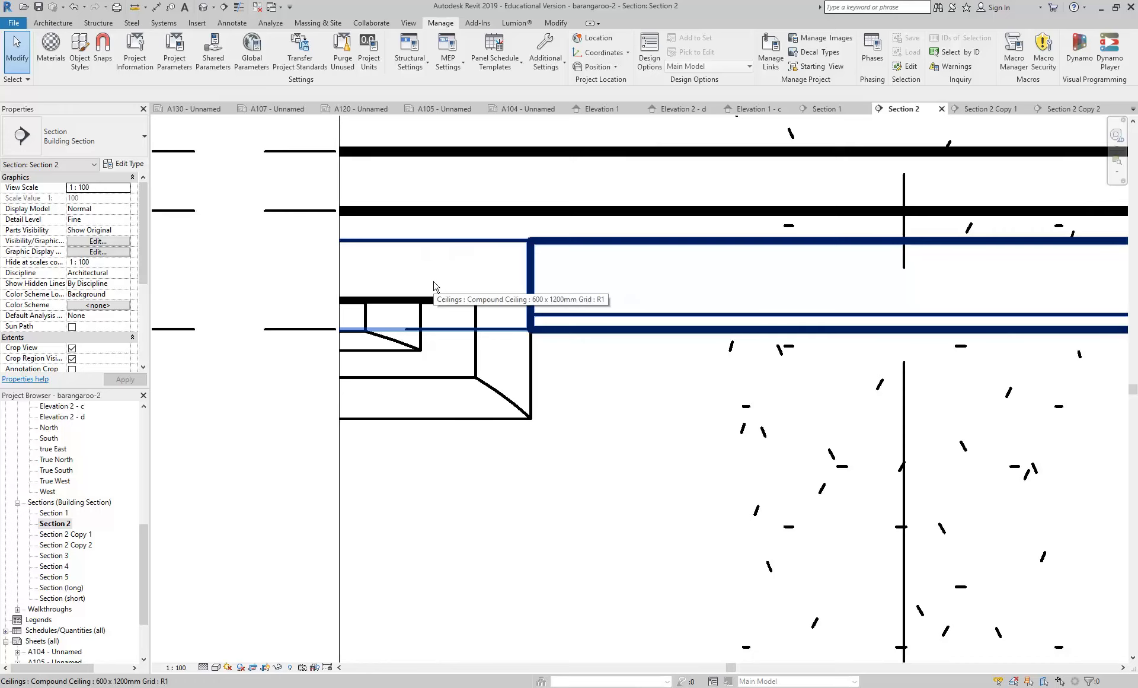
pyautogui.scroll(-1, 434, 287)
pyautogui.scroll(-1, 432, 424)
pyautogui.moveTo(432, 425); pyautogui.dragTo(349, 380, button='middle')
pyautogui.scroll(-2, 343, 380)
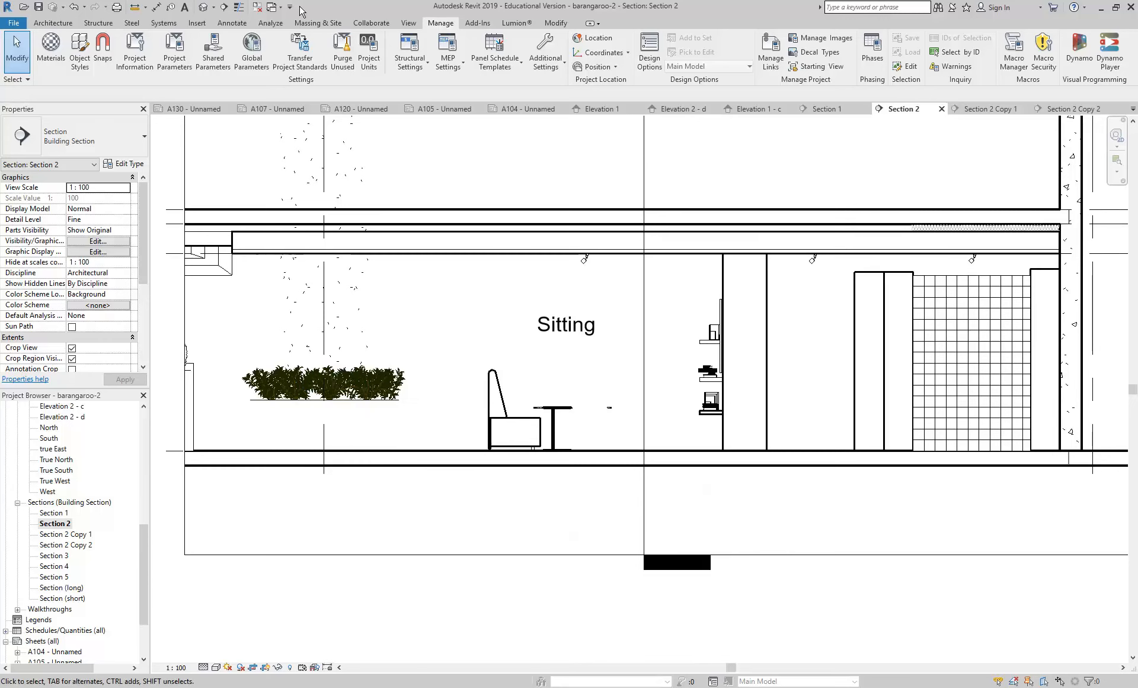
pyautogui.click(307, 24)
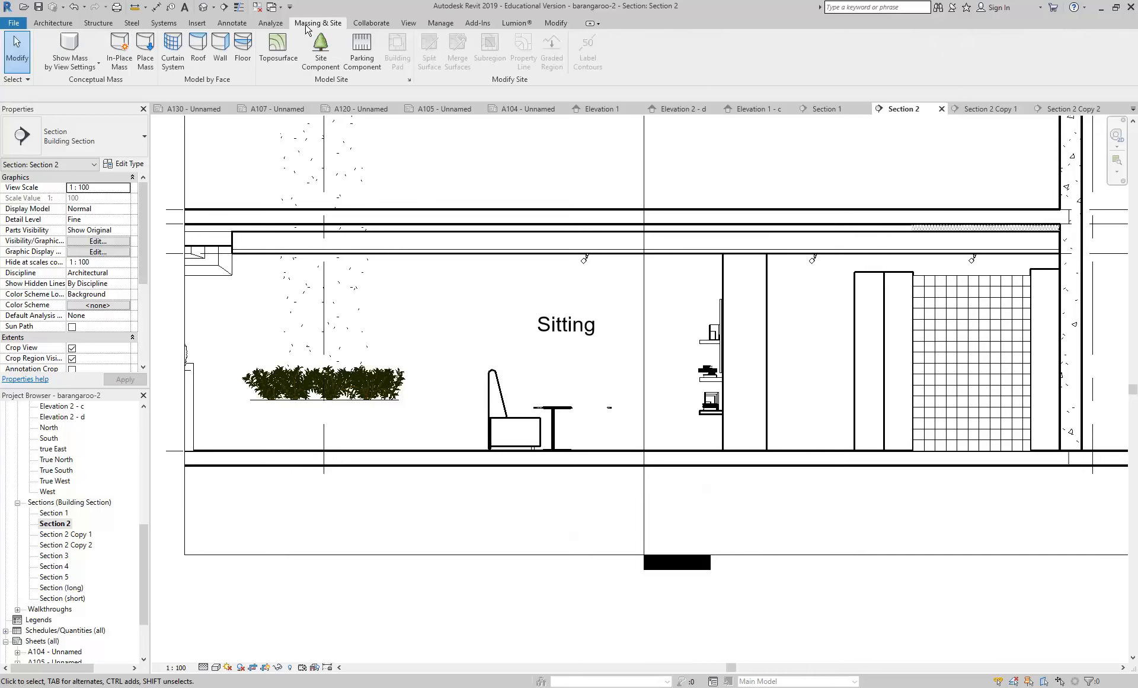
pyautogui.click(233, 24)
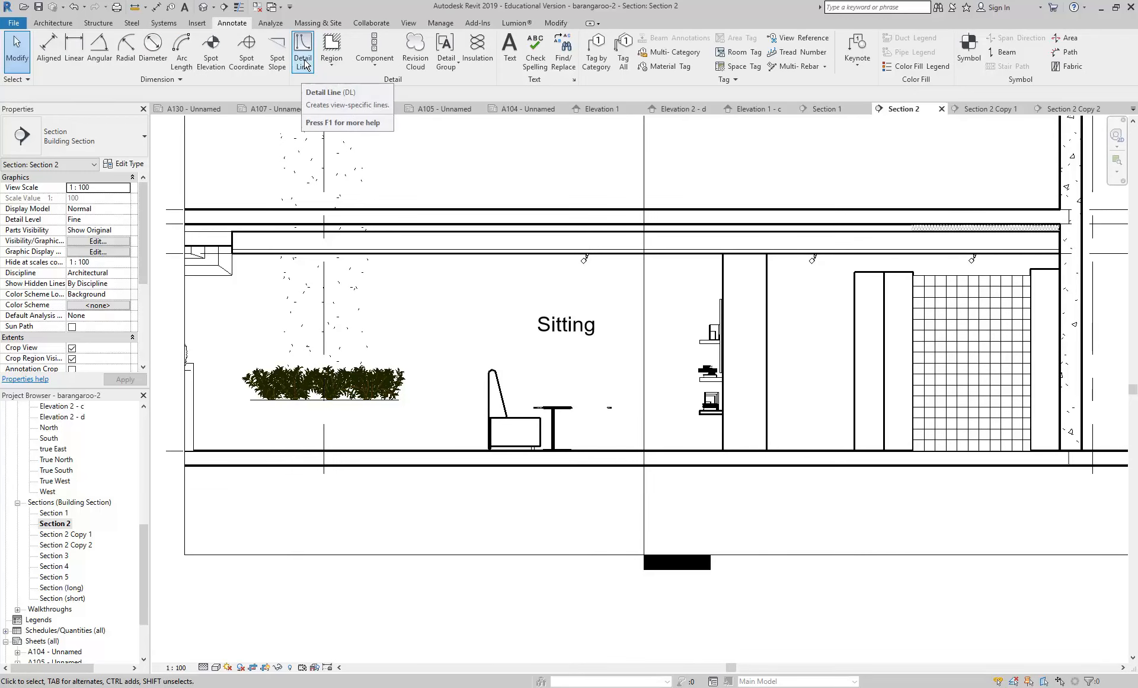
pyautogui.click(328, 59)
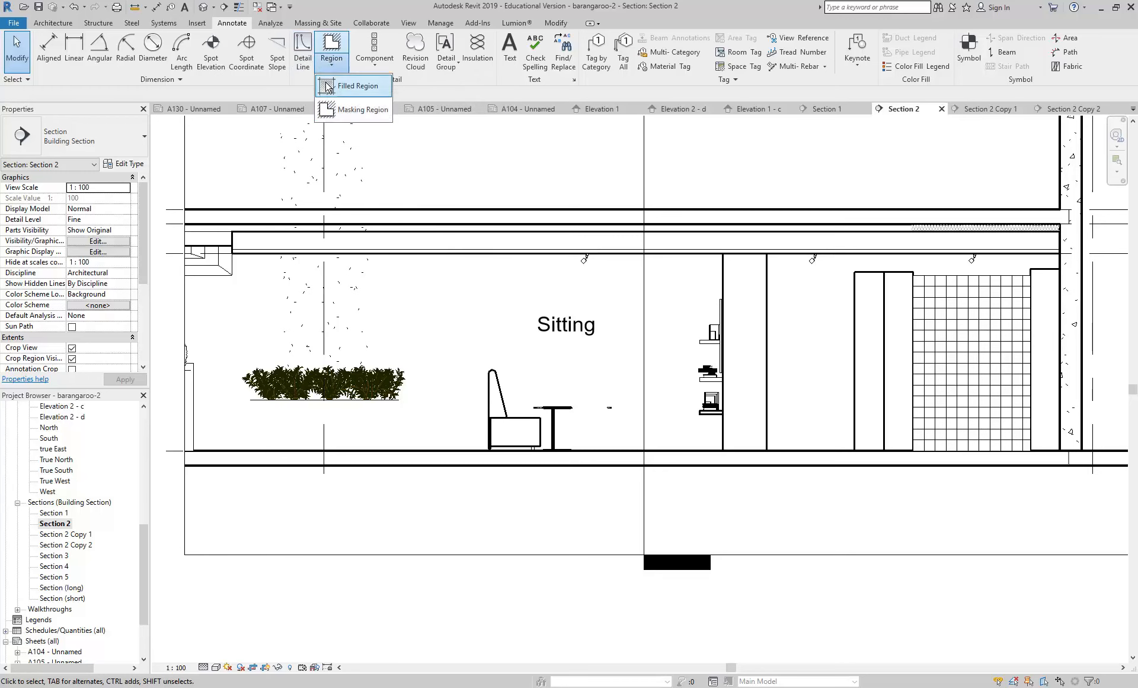
pyautogui.click(319, 77)
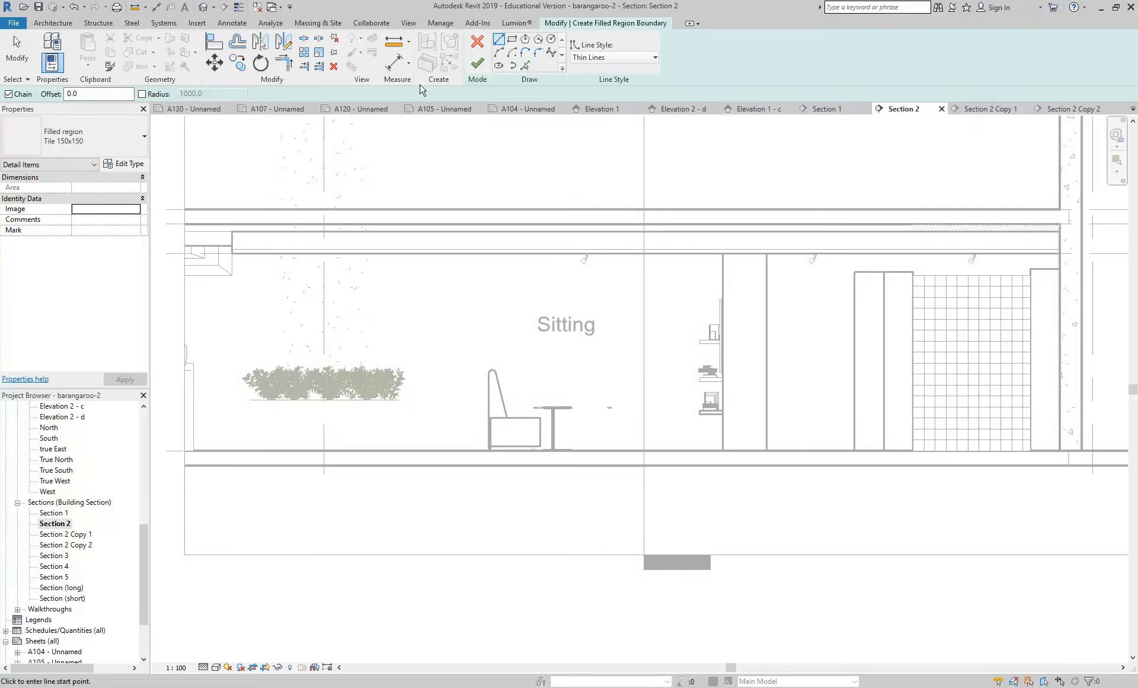
pyautogui.click(477, 42)
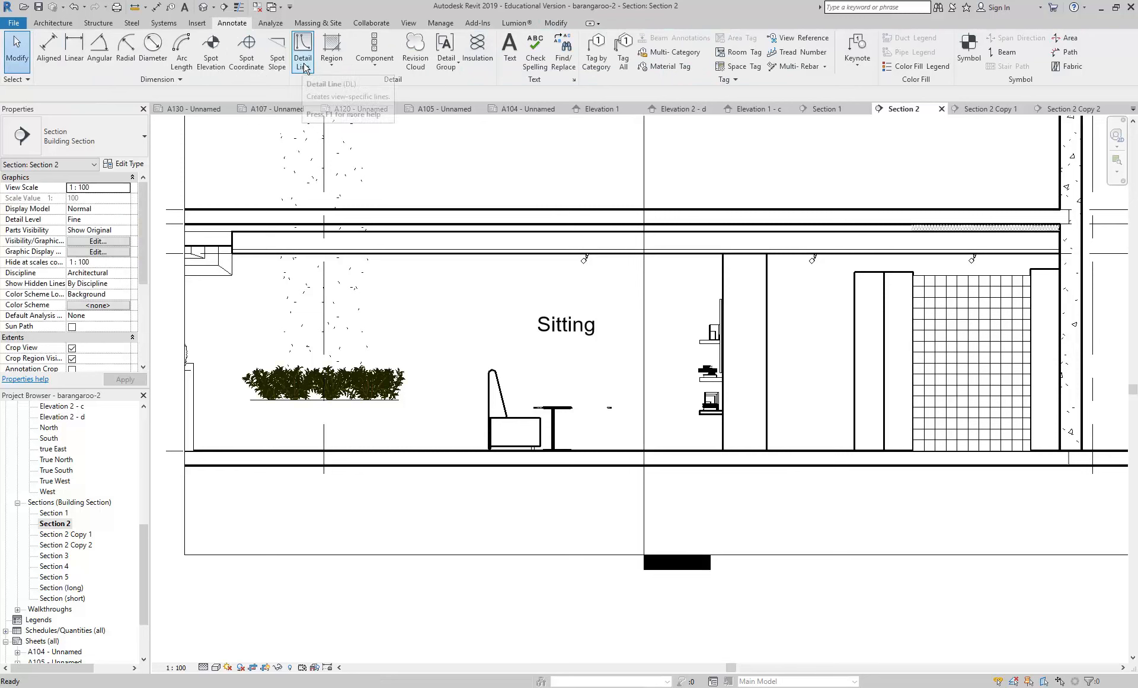
pyautogui.click(383, 66)
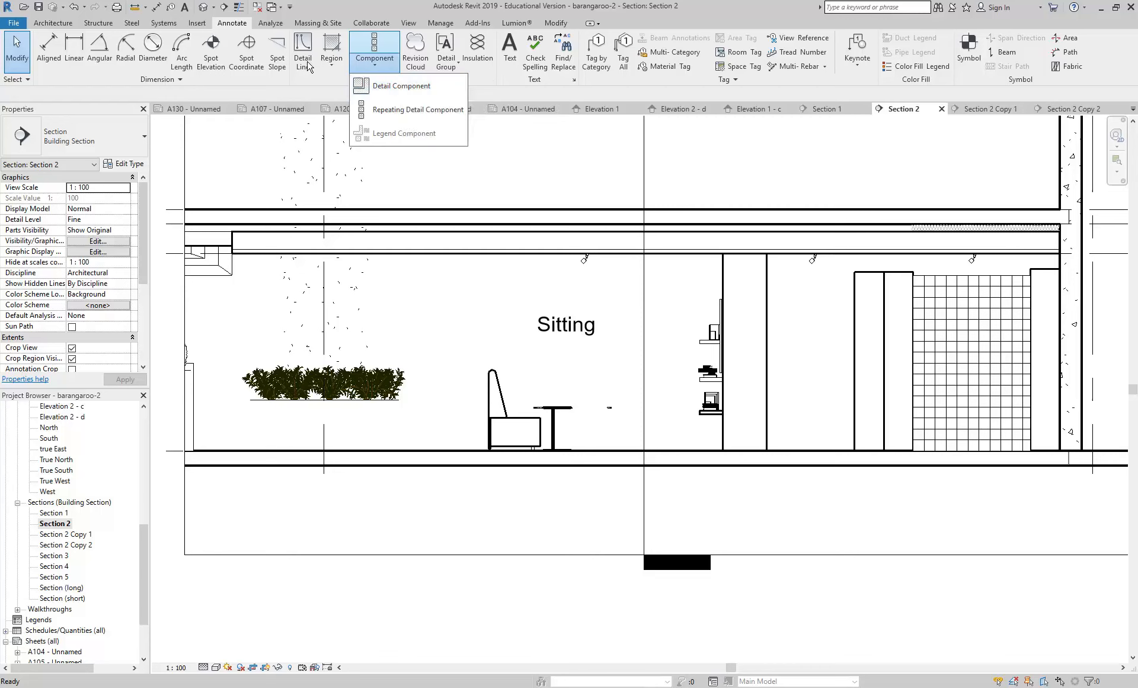
pyautogui.click(392, 85)
pyautogui.scroll(-1, 379, 308)
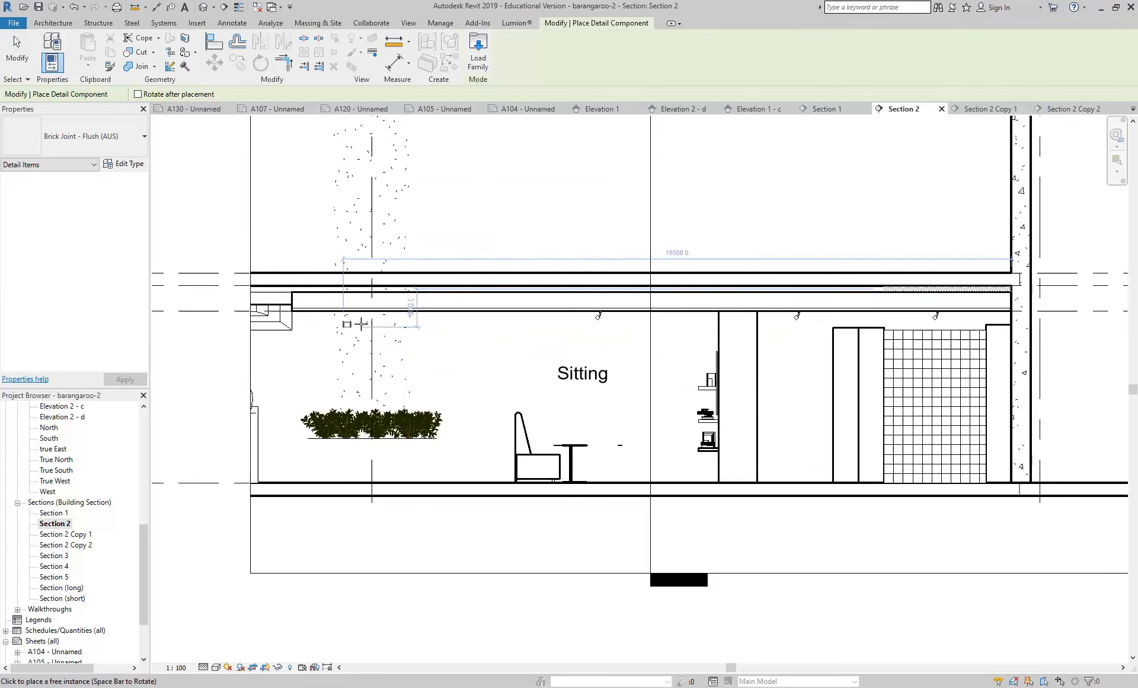
pyautogui.rightClick(483, 206)
pyautogui.click(503, 213)
pyautogui.rightClick(505, 212)
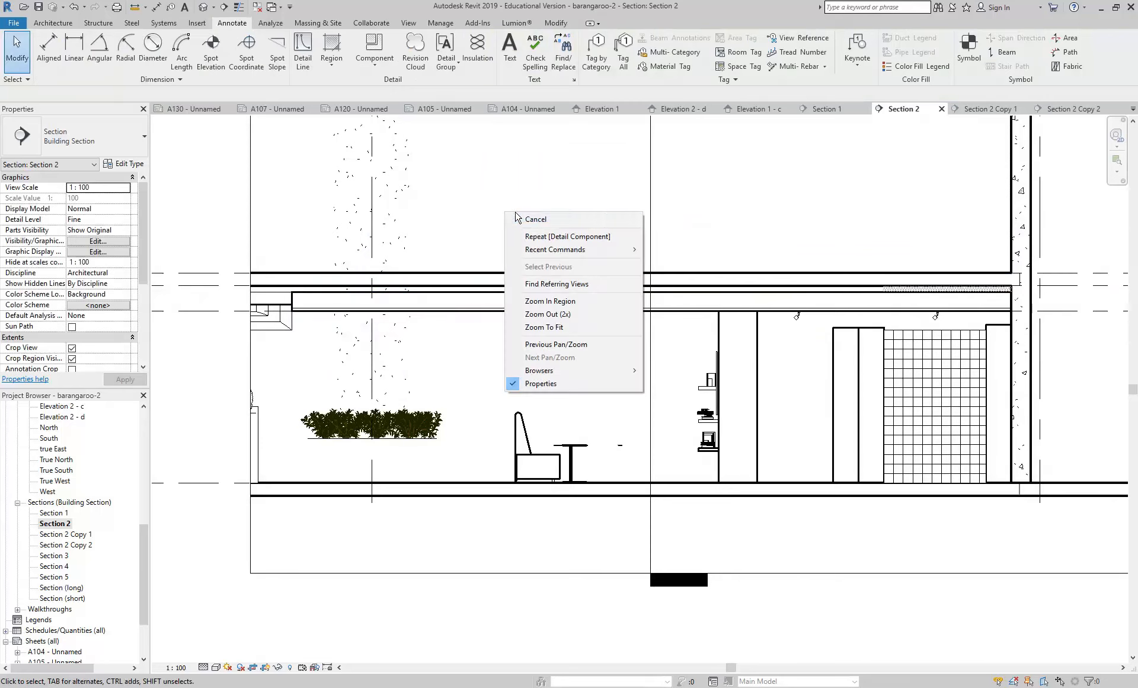
pyautogui.click(524, 220)
# - Load the Cornice (3) (AUS) detail component family from the Div 06 - Carpentry folder of the Detail Items library
pyautogui.click(374, 62)
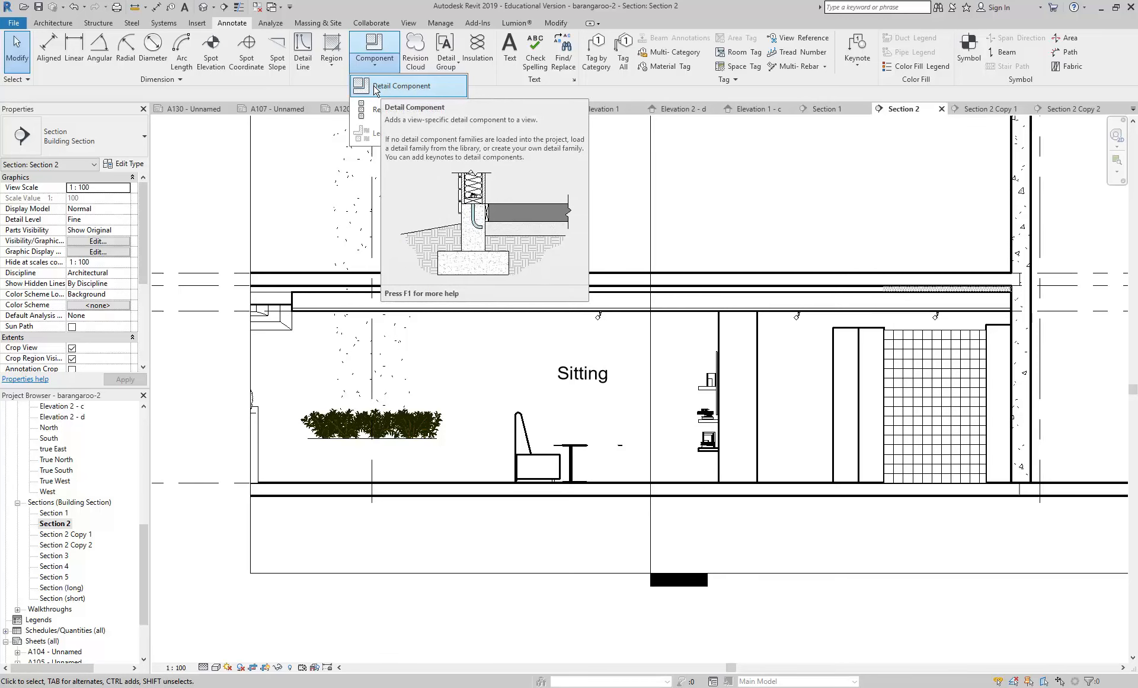
pyautogui.click(375, 89)
pyautogui.scroll(-3, 504, 385)
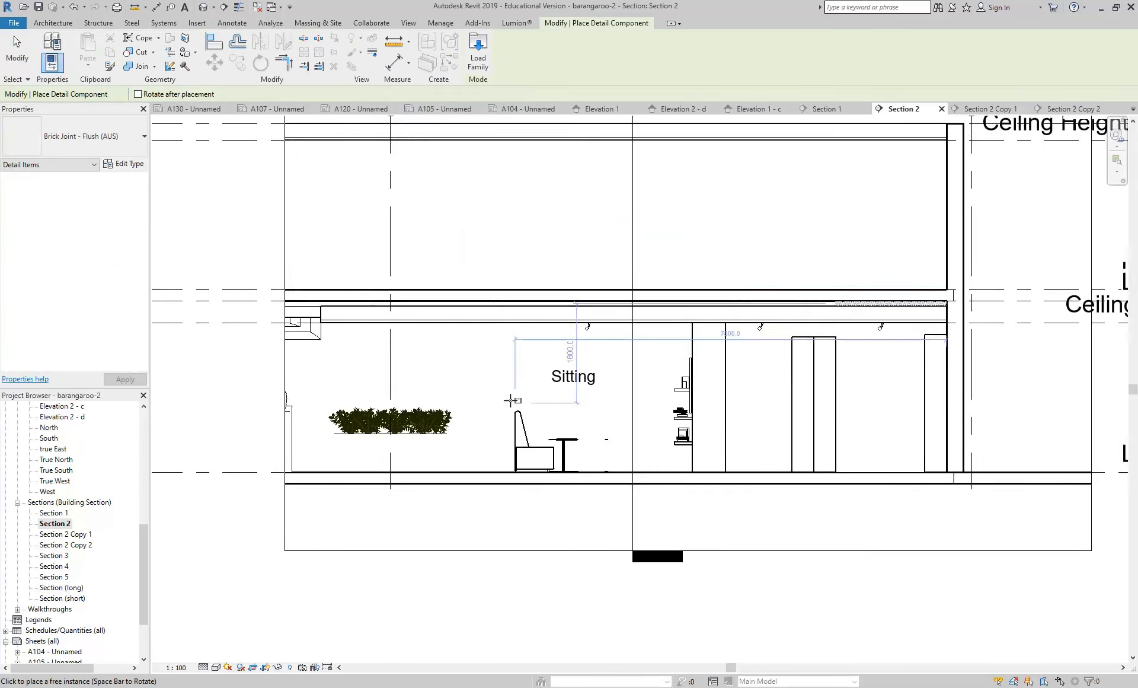
pyautogui.moveTo(510, 399); pyautogui.dragTo(452, 401, button='middle')
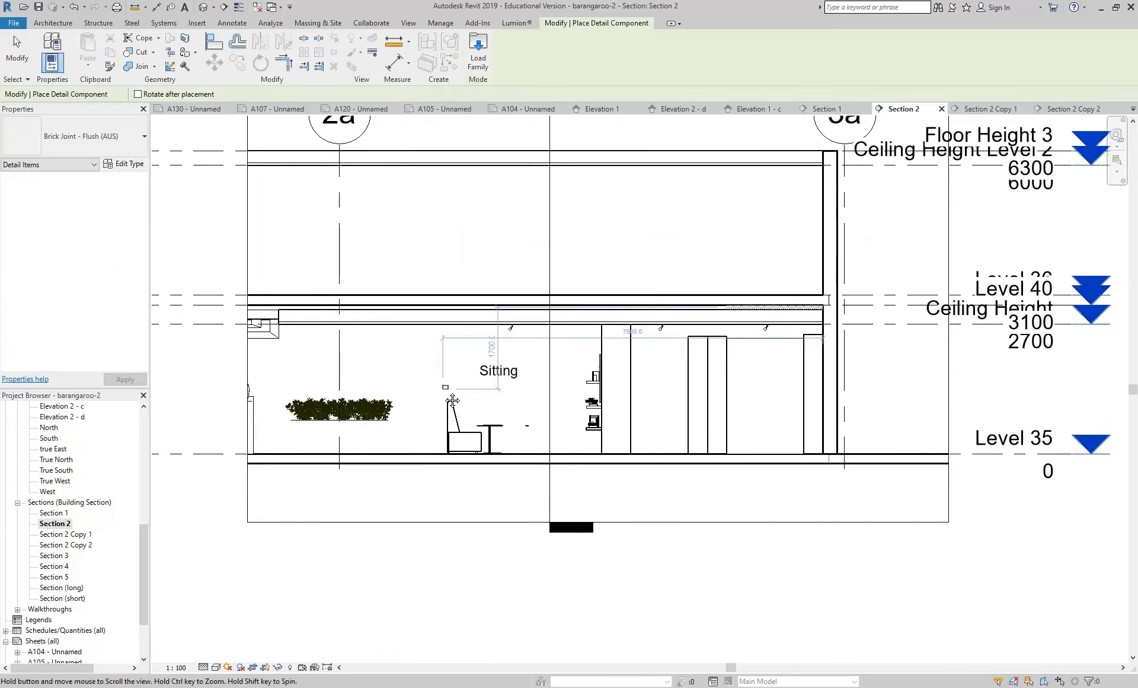
pyautogui.click(476, 53)
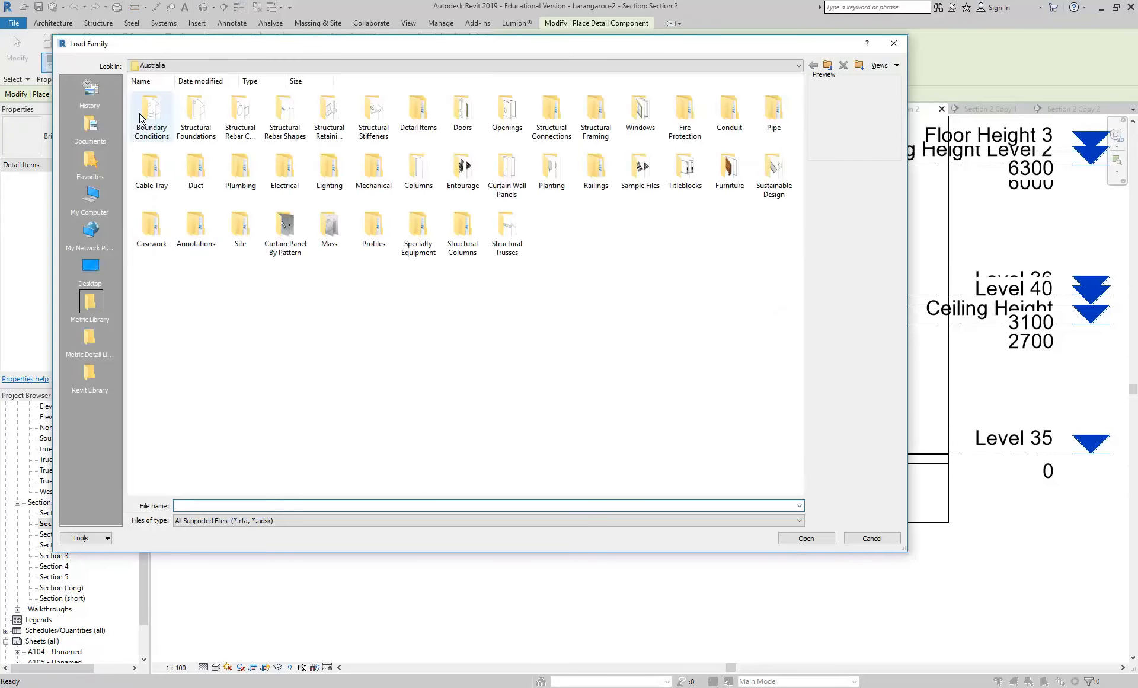
pyautogui.doubleClick(423, 108)
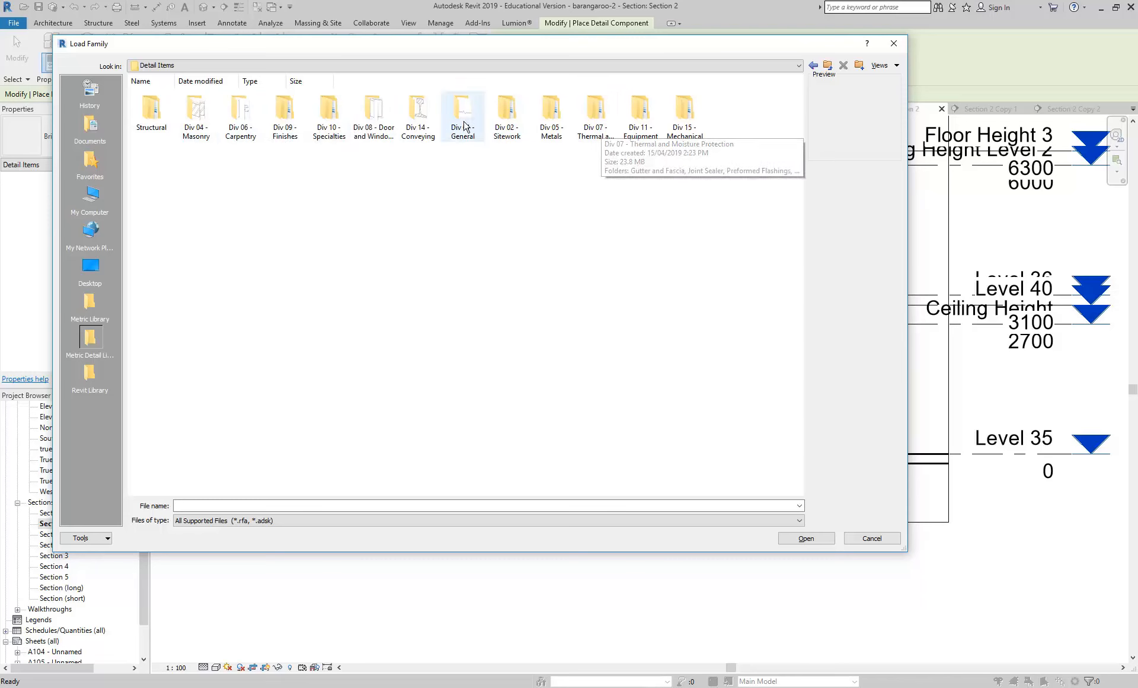
pyautogui.doubleClick(245, 118)
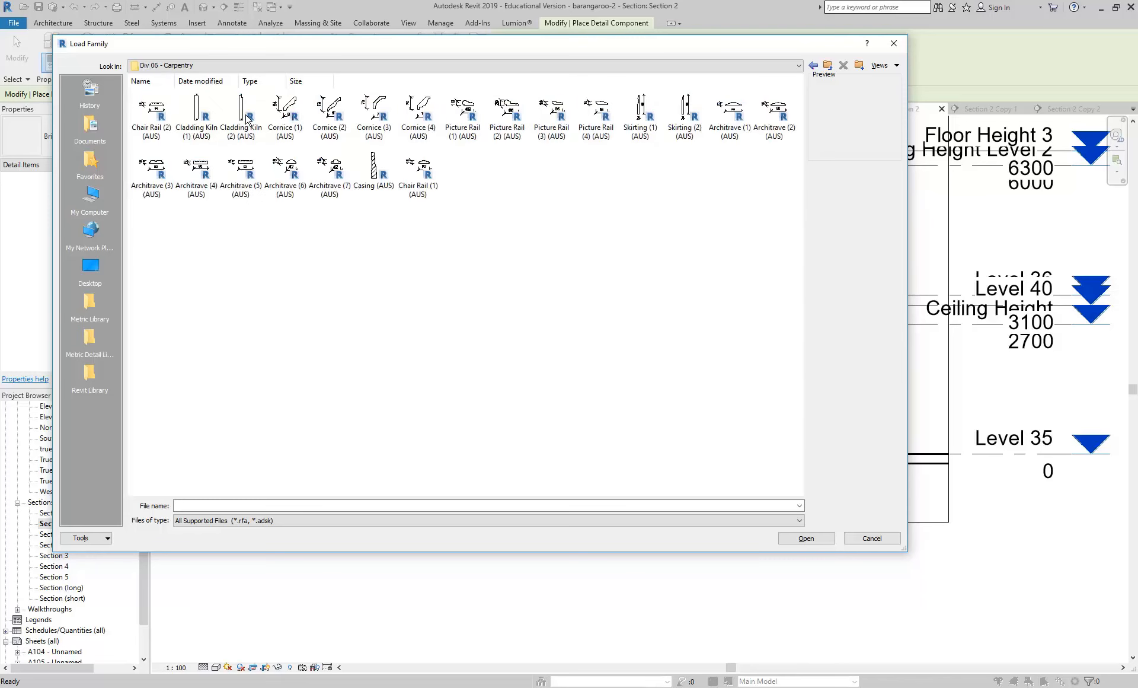
pyautogui.click(418, 110)
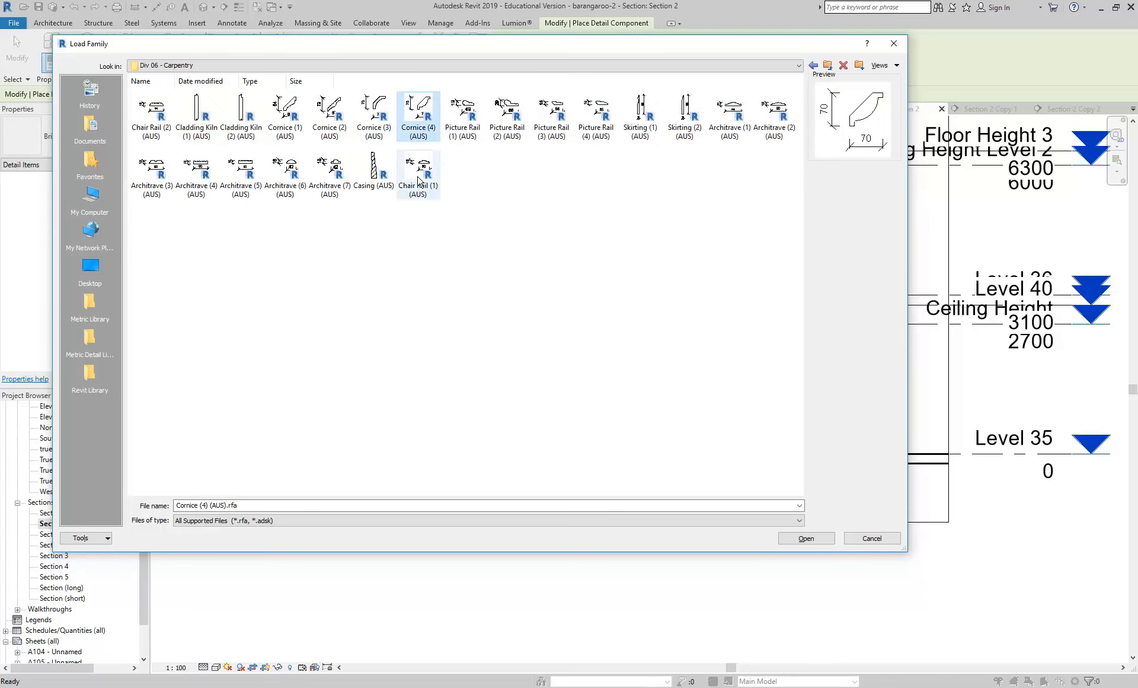
pyautogui.click(386, 176)
pyautogui.click(329, 171)
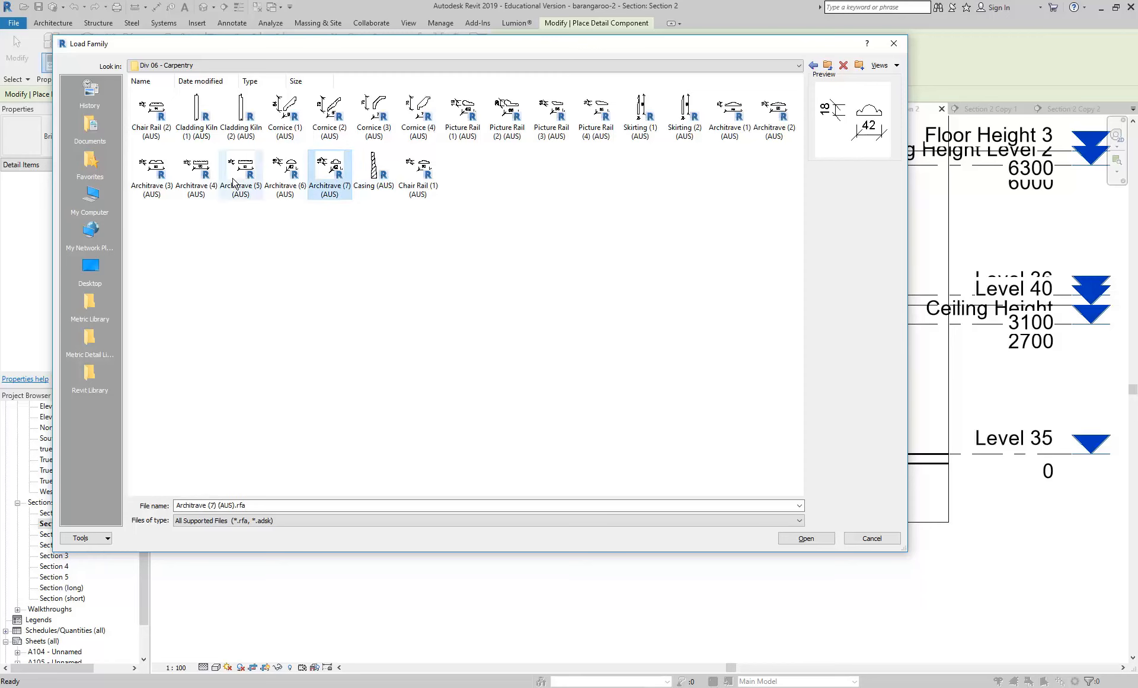
pyautogui.click(378, 118)
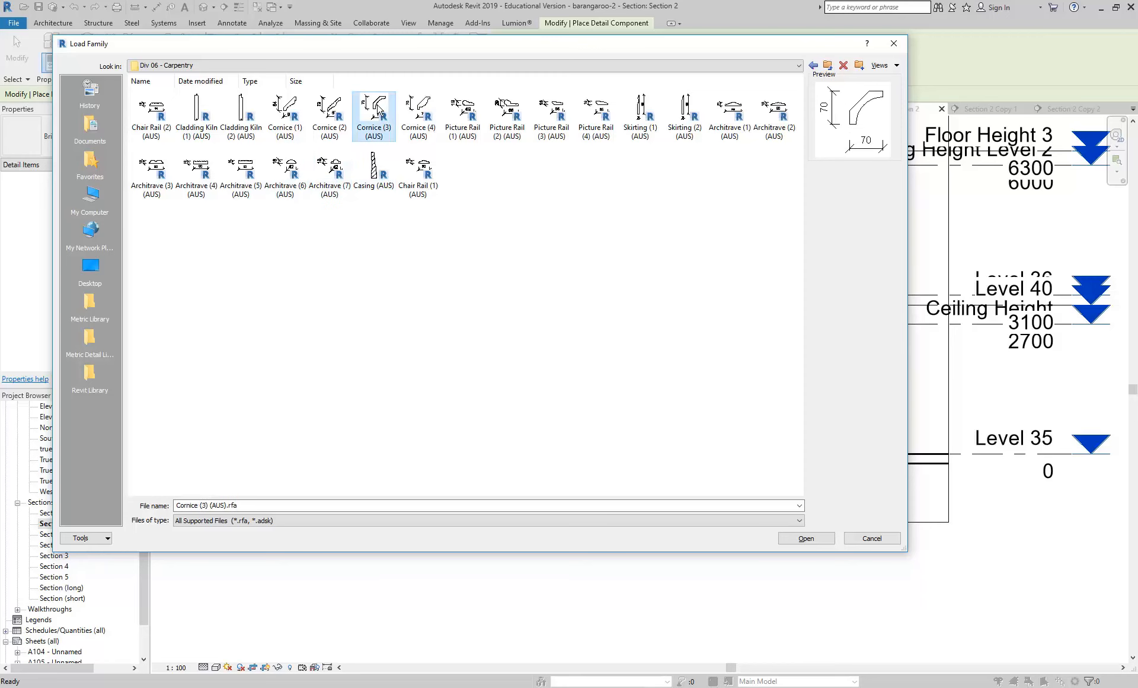
pyautogui.doubleClick(375, 113)
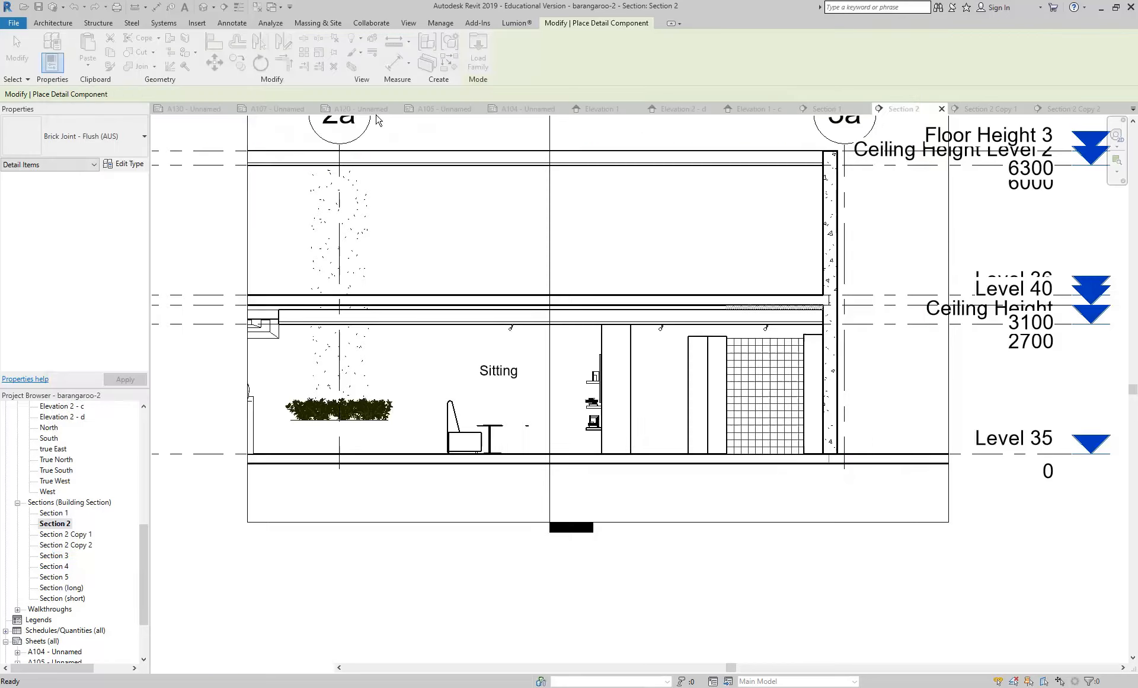
# - Place the Cornice (3) (AUS) detail component in the corner where the casework beyond the shelves meets the ceiling underside
pyautogui.moveTo(668, 355); pyautogui.dragTo(559, 343, button='middle')
pyautogui.scroll(5, 558, 343)
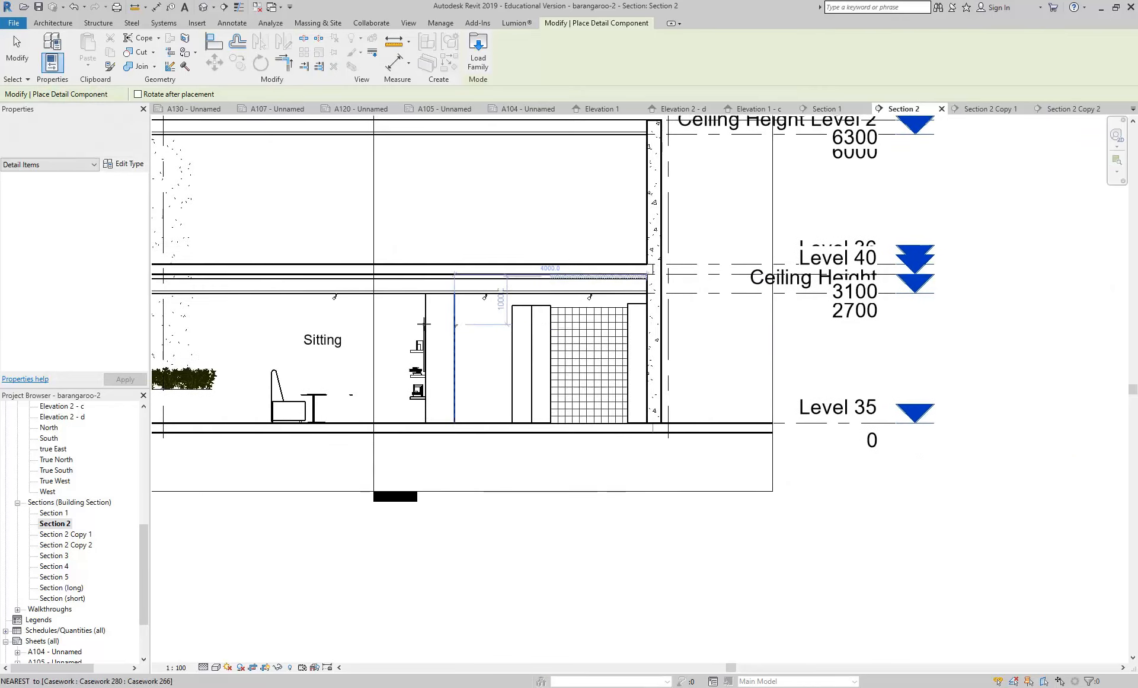
pyautogui.moveTo(616, 288); pyautogui.dragTo(323, 283, button='middle')
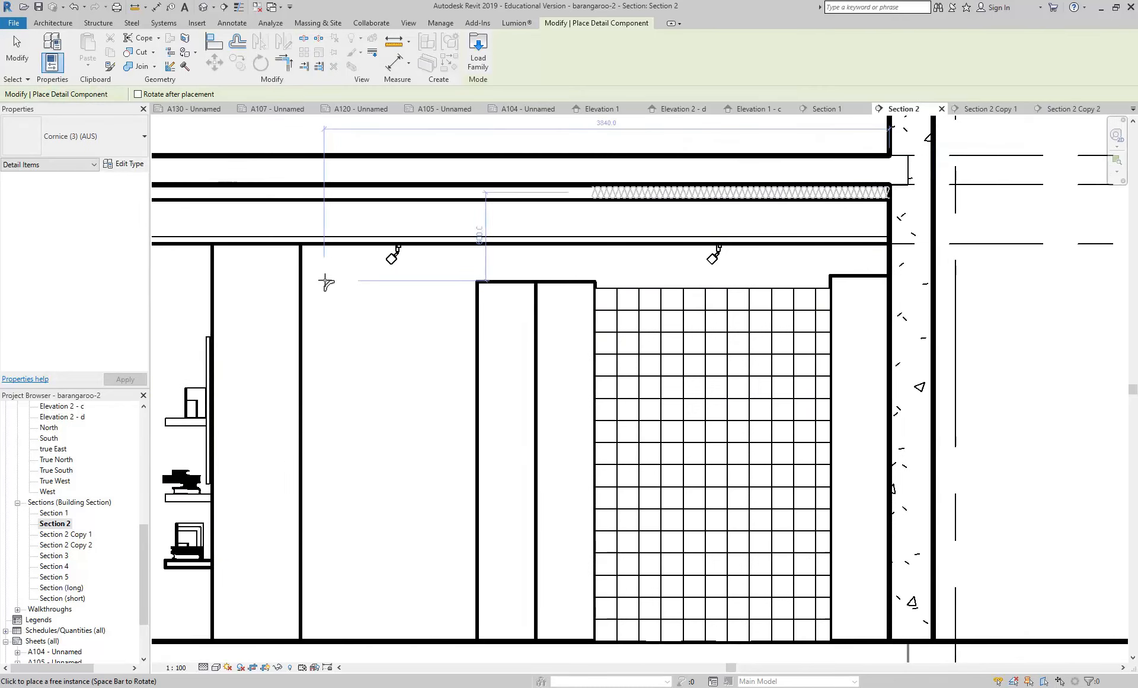
pyautogui.scroll(3, 323, 279)
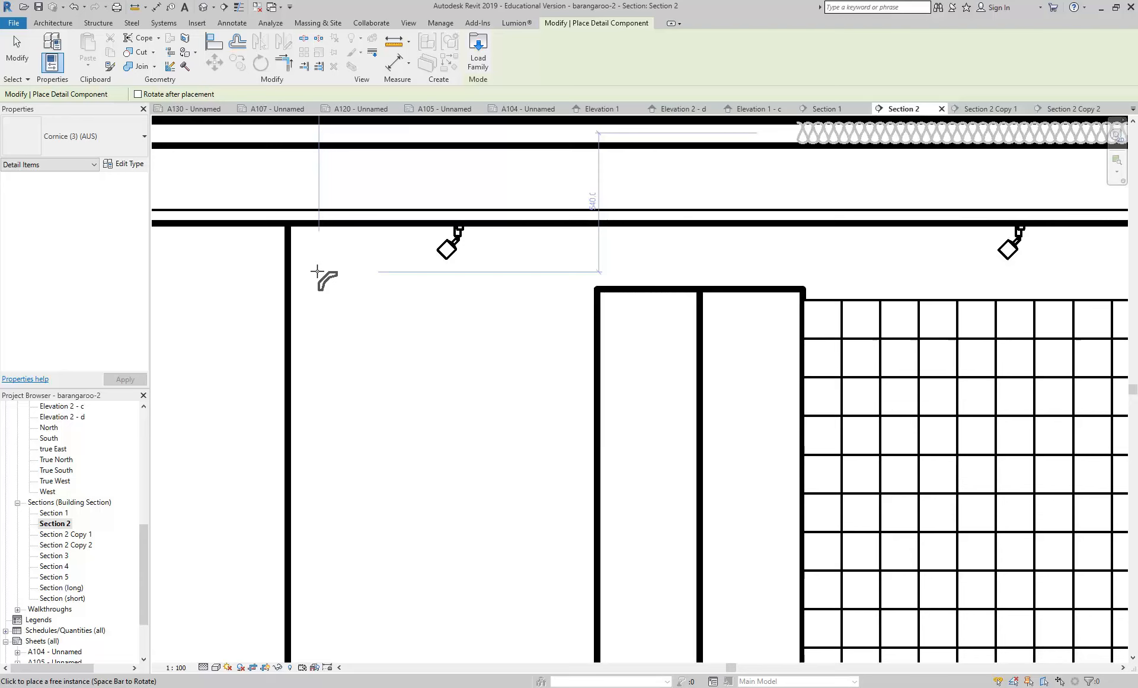
pyautogui.scroll(2, 287, 222)
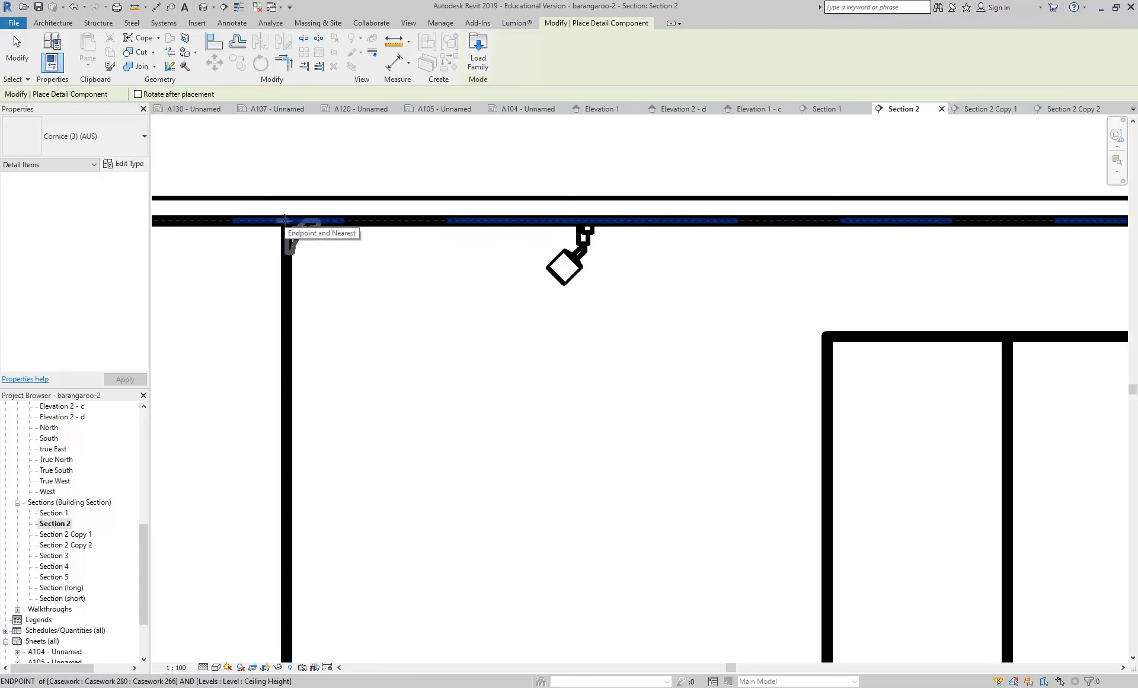
pyautogui.click(287, 221)
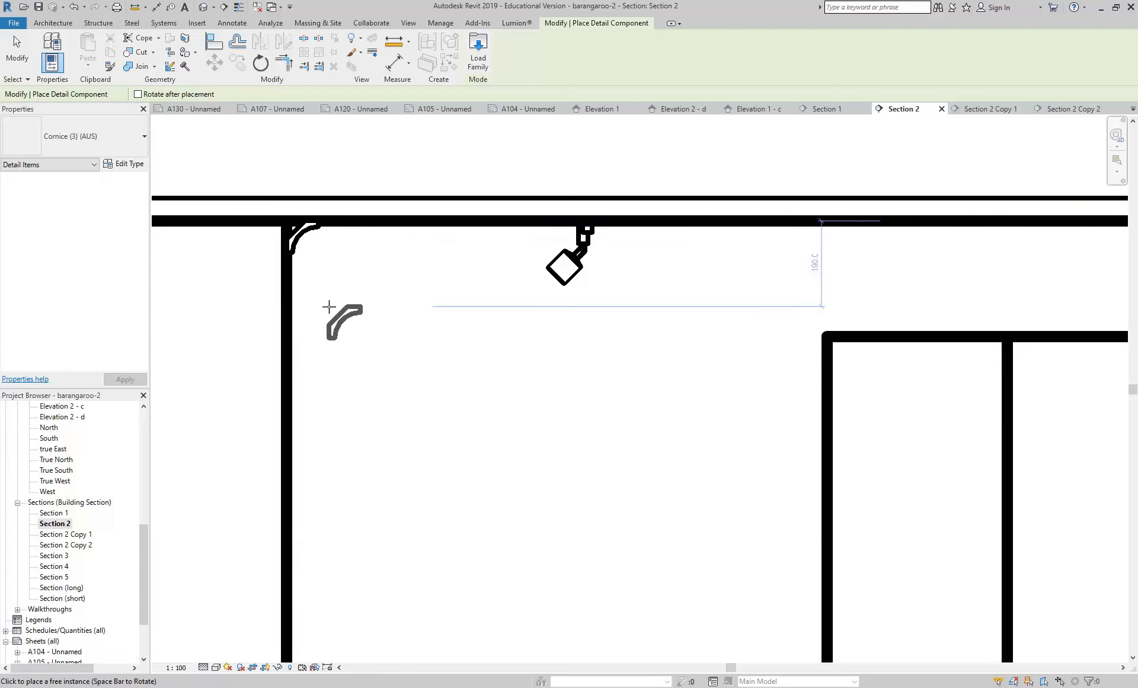
pyautogui.rightClick(317, 206)
pyautogui.rightClick(340, 214)
pyautogui.click(368, 223)
# - Draw a horizontal detail line in the 0.10 pen style from the cornice's lower end across the space past the spotlight
pyautogui.scroll(-4, 432, 292)
pyautogui.scroll(-2, 586, 346)
pyautogui.scroll(4, 287, 262)
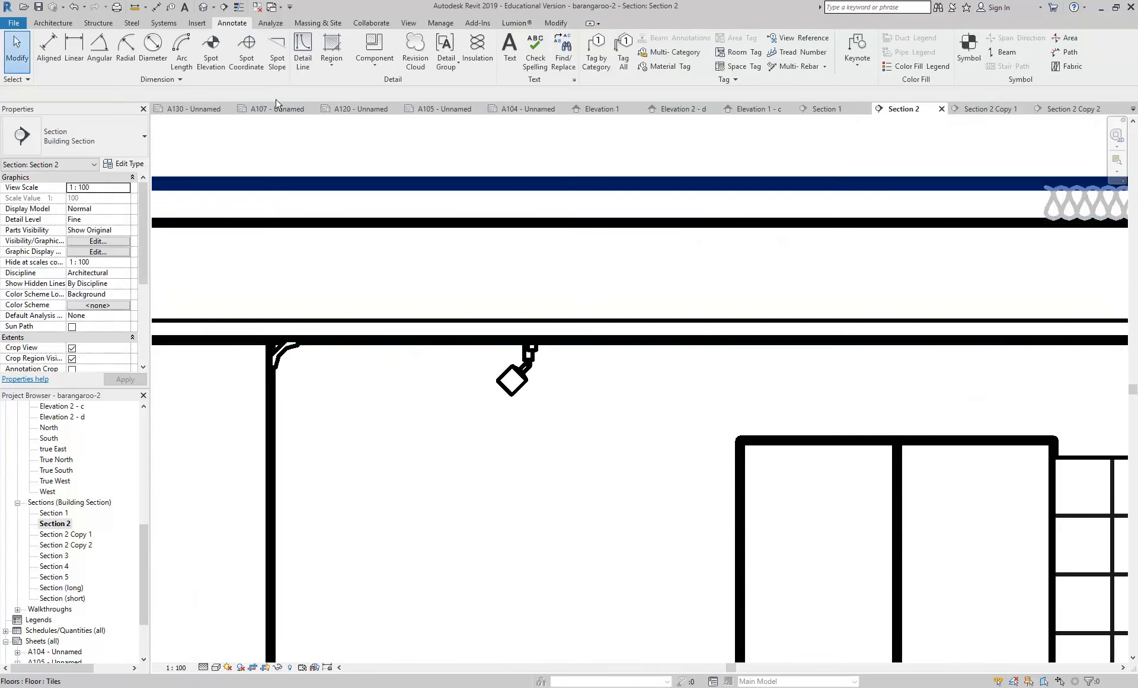
pyautogui.click(302, 52)
pyautogui.click(613, 58)
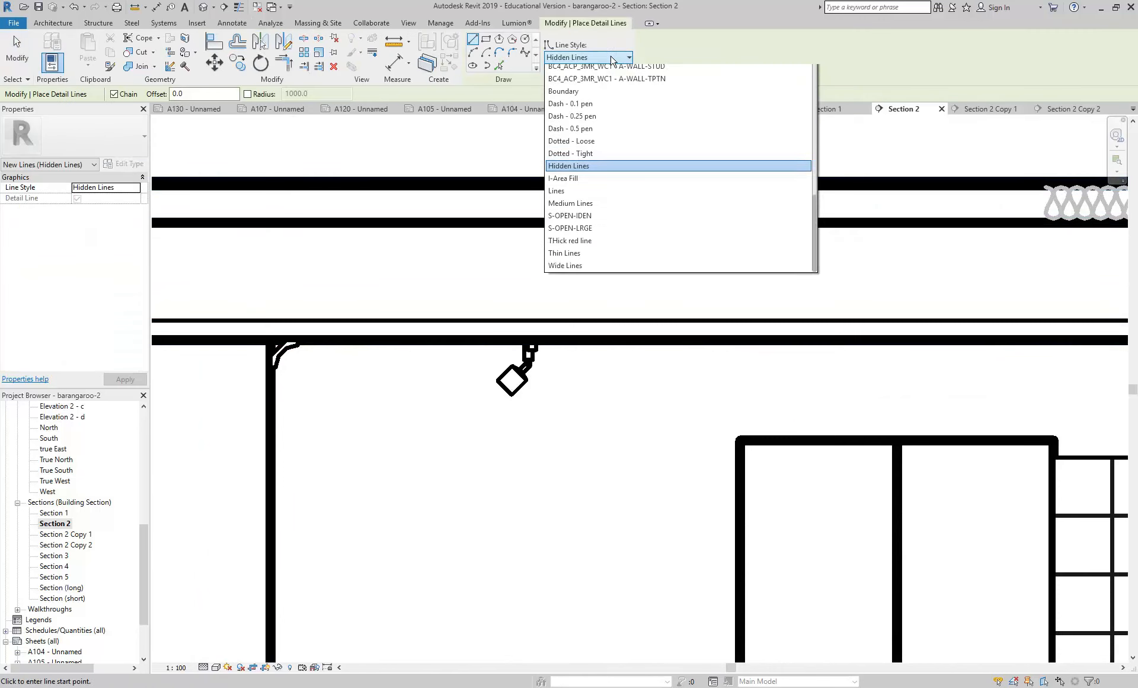
pyautogui.scroll(10, 598, 175)
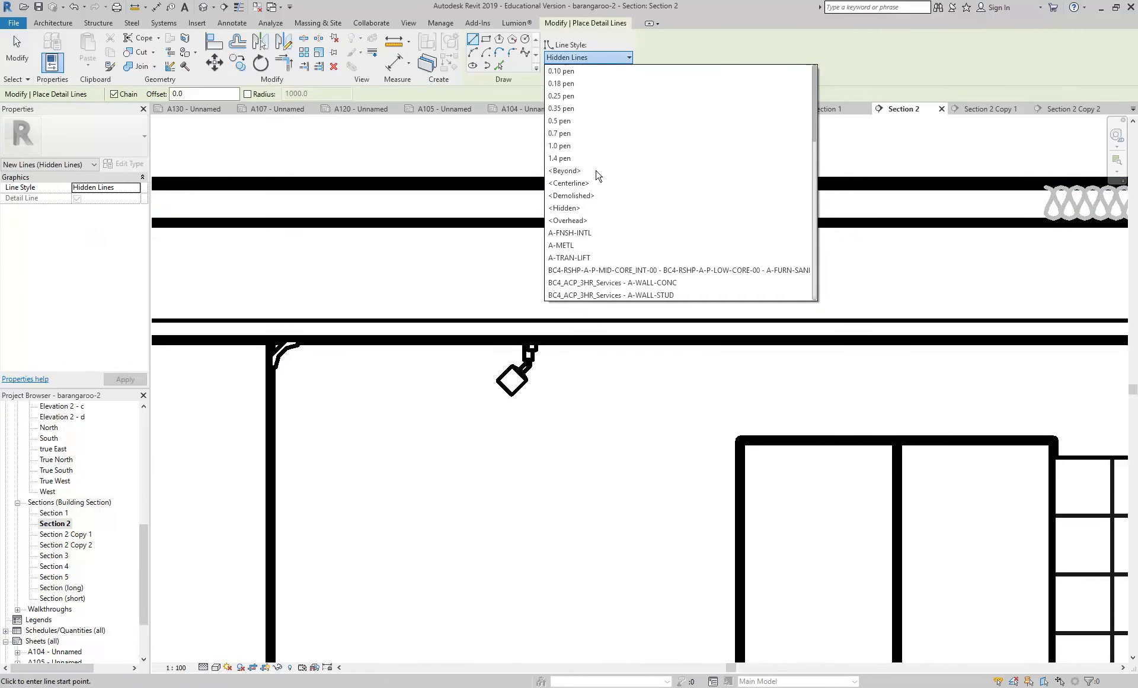
pyautogui.click(561, 71)
pyautogui.scroll(4, 294, 365)
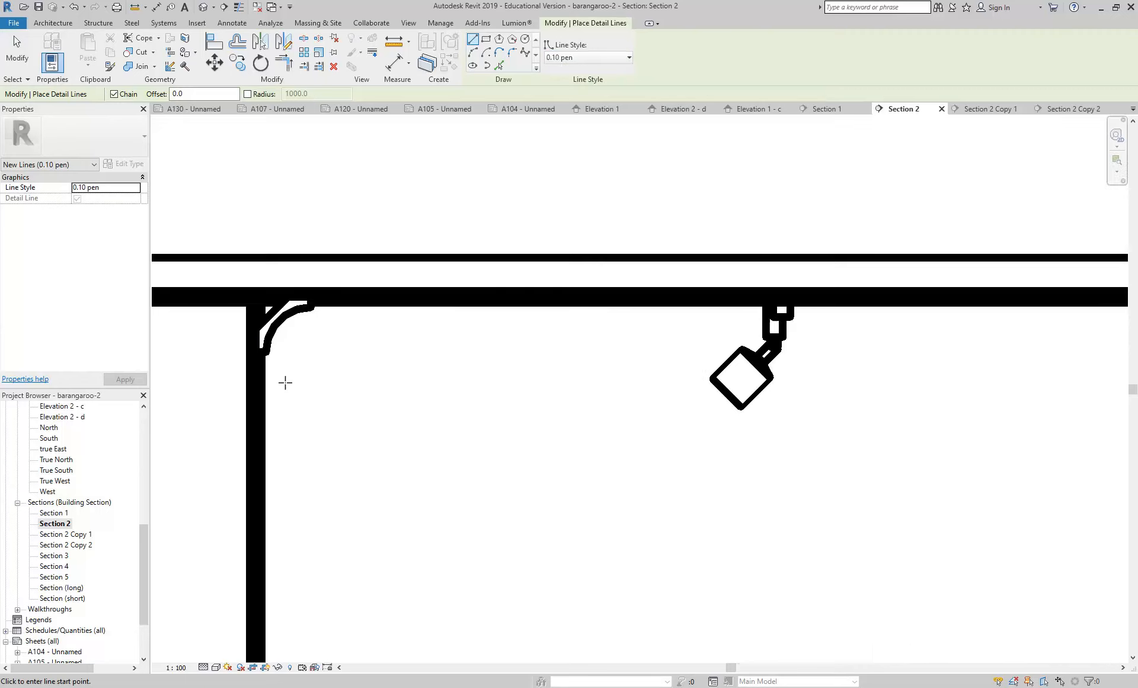
pyautogui.click(264, 351)
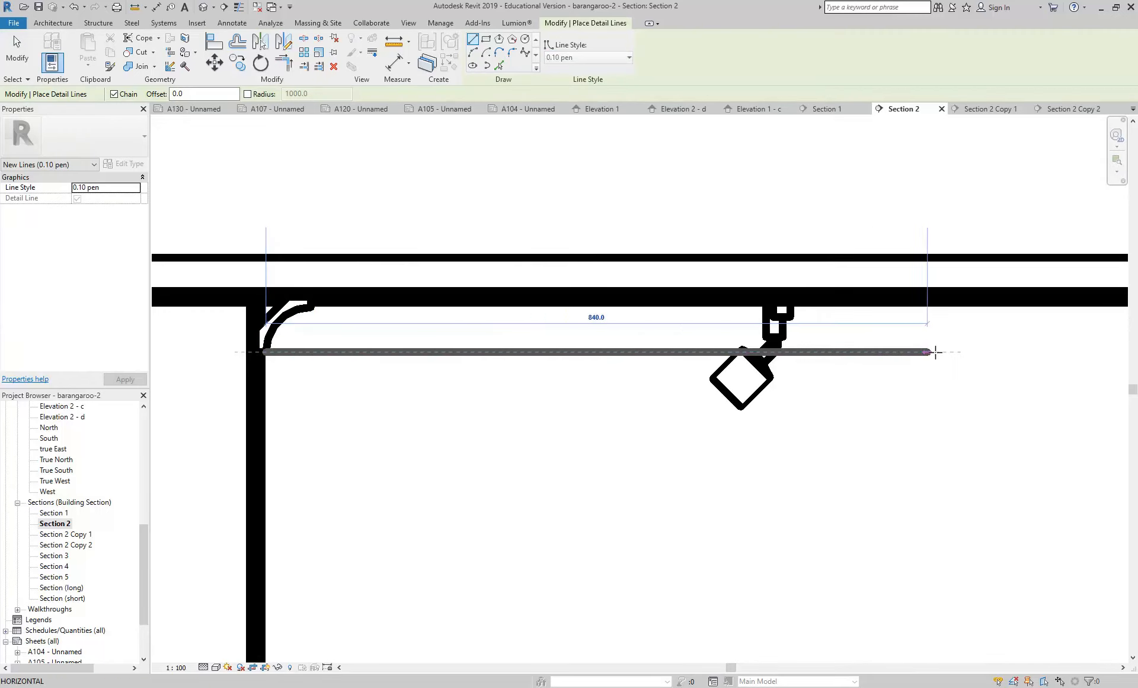
pyautogui.click(998, 352)
pyautogui.press('Escape')
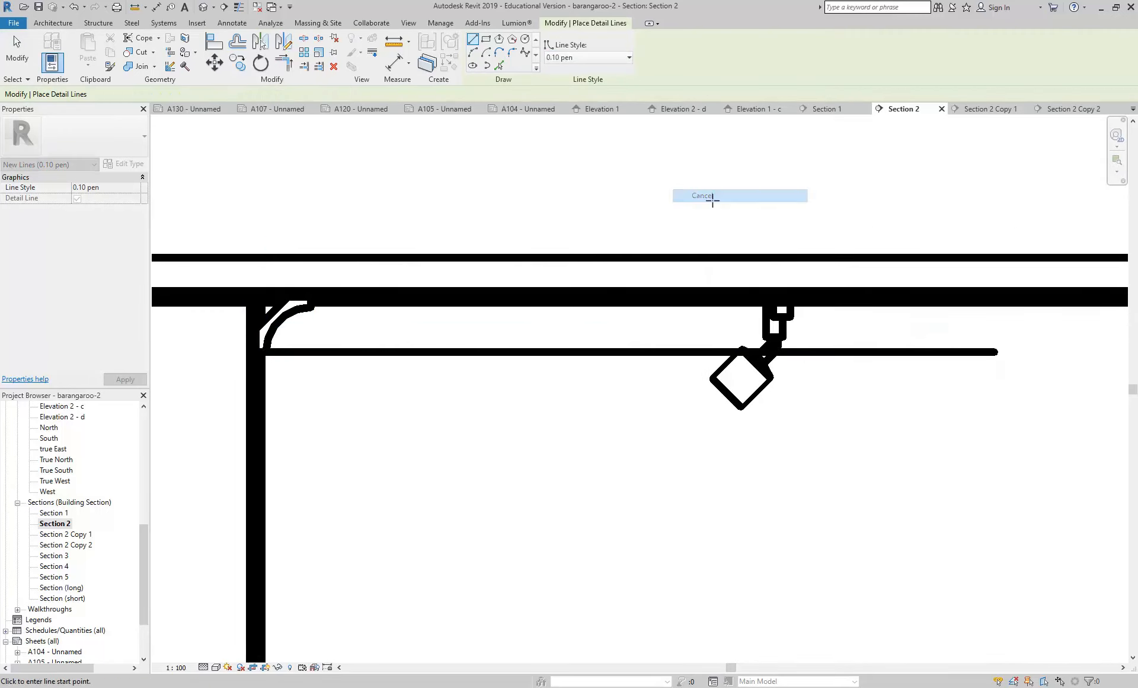
pyautogui.press('Escape')
pyautogui.scroll(-4, 498, 357)
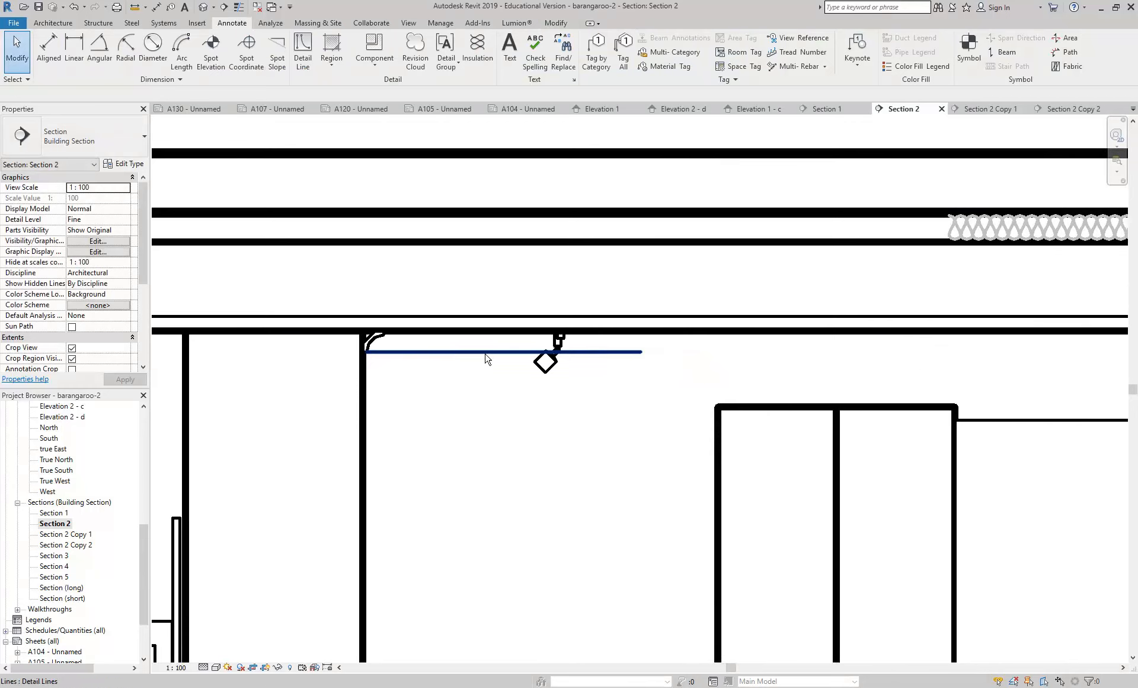
# - Hide the ceiling spotlight that overlaps the new cornice line in this view
pyautogui.click(546, 371)
pyautogui.rightClick(546, 370)
pyautogui.moveTo(628, 425)
pyautogui.click(701, 426)
# - Examine the placed cornice detail component and the compound ceiling it meets
pyautogui.scroll(5, 419, 369)
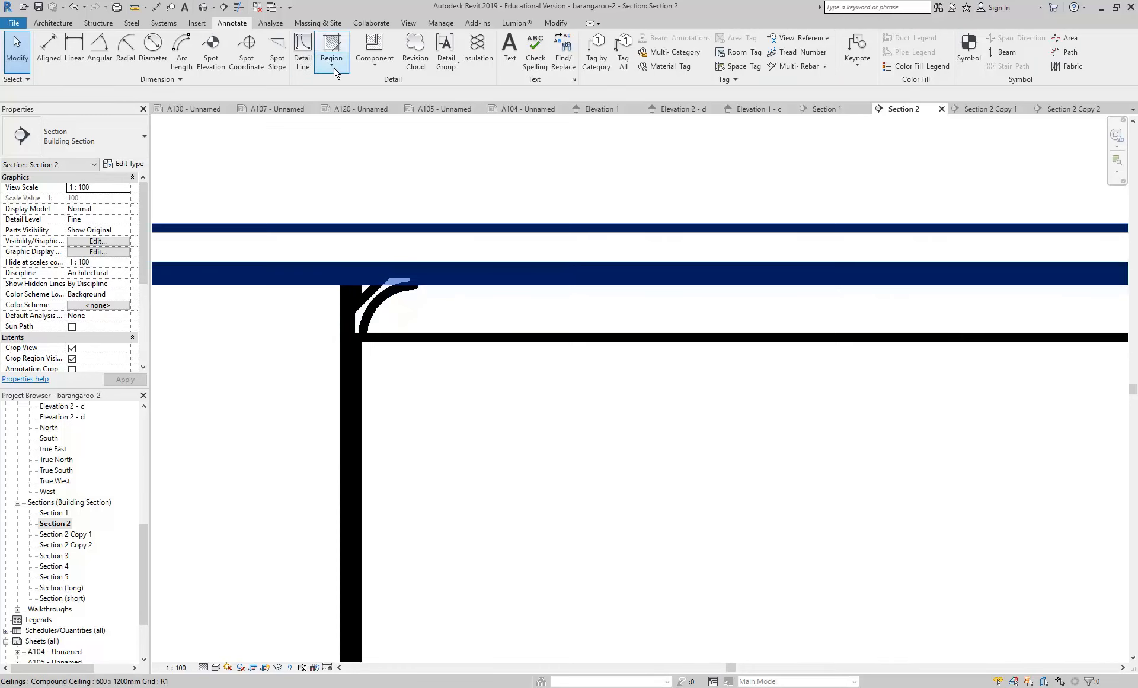
pyautogui.click(357, 64)
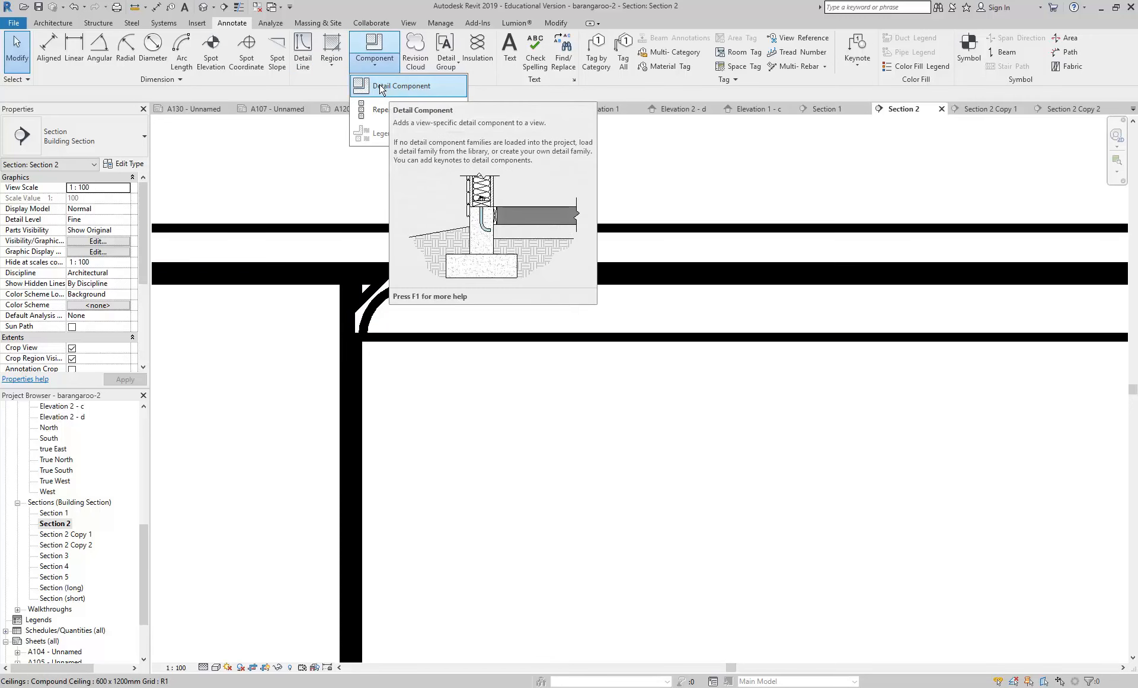
pyautogui.click(377, 311)
pyautogui.click(377, 313)
pyautogui.scroll(3, 374, 317)
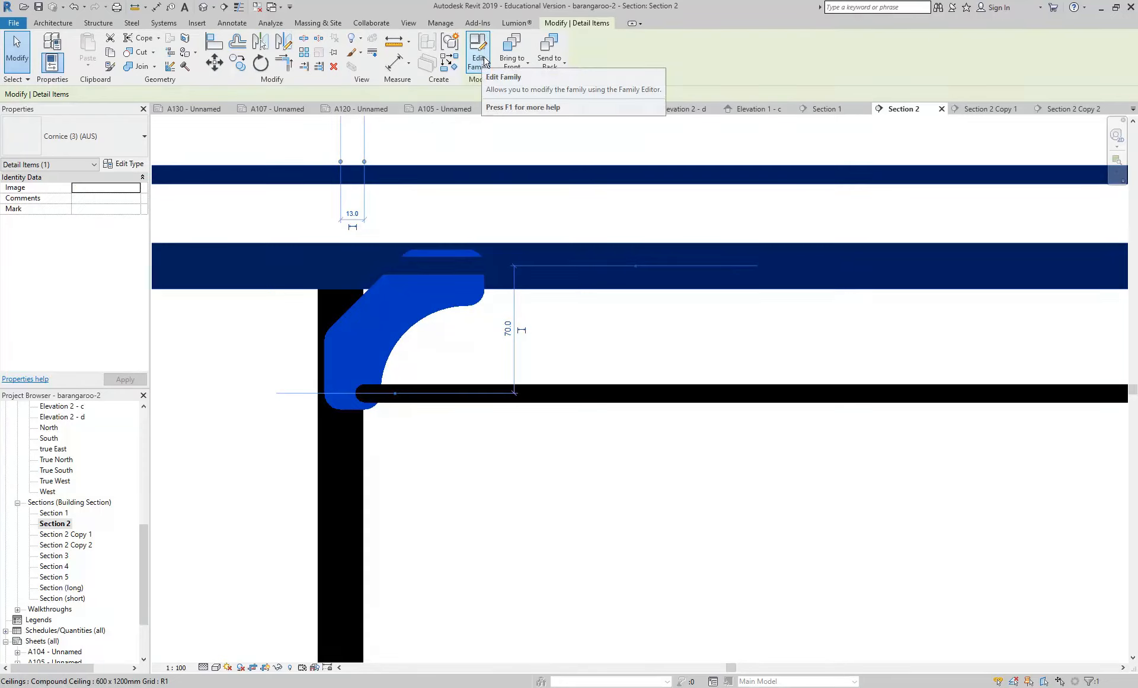
pyautogui.scroll(-3, 447, 186)
pyautogui.rightClick(463, 287)
pyautogui.click(489, 294)
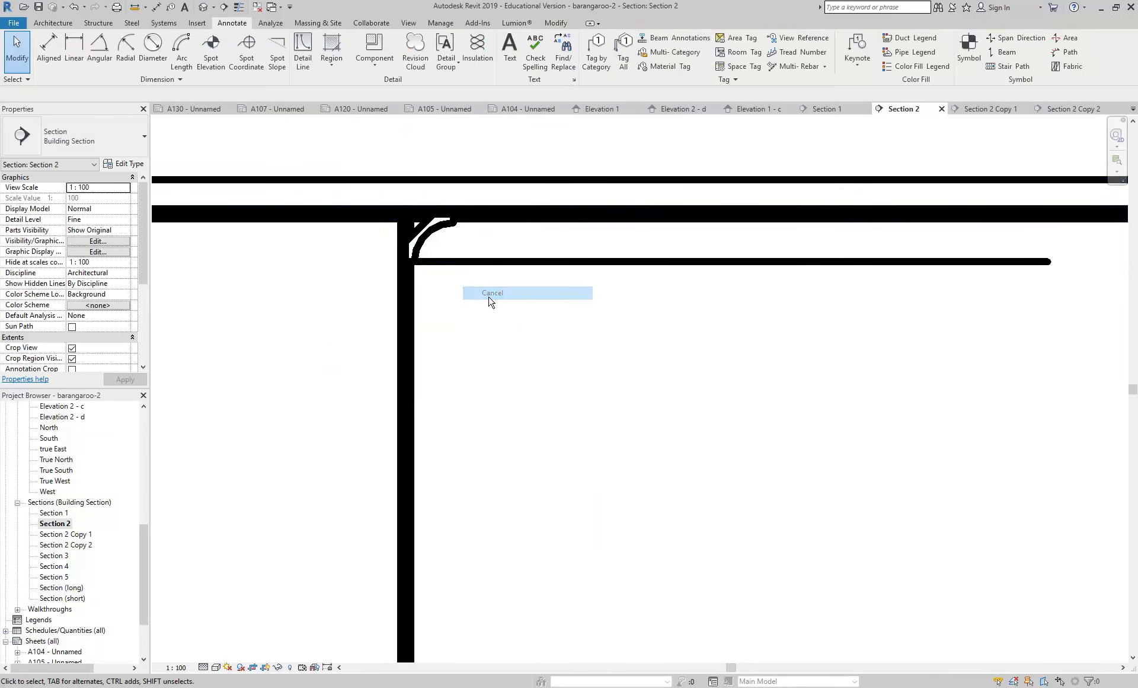
pyautogui.click(432, 246)
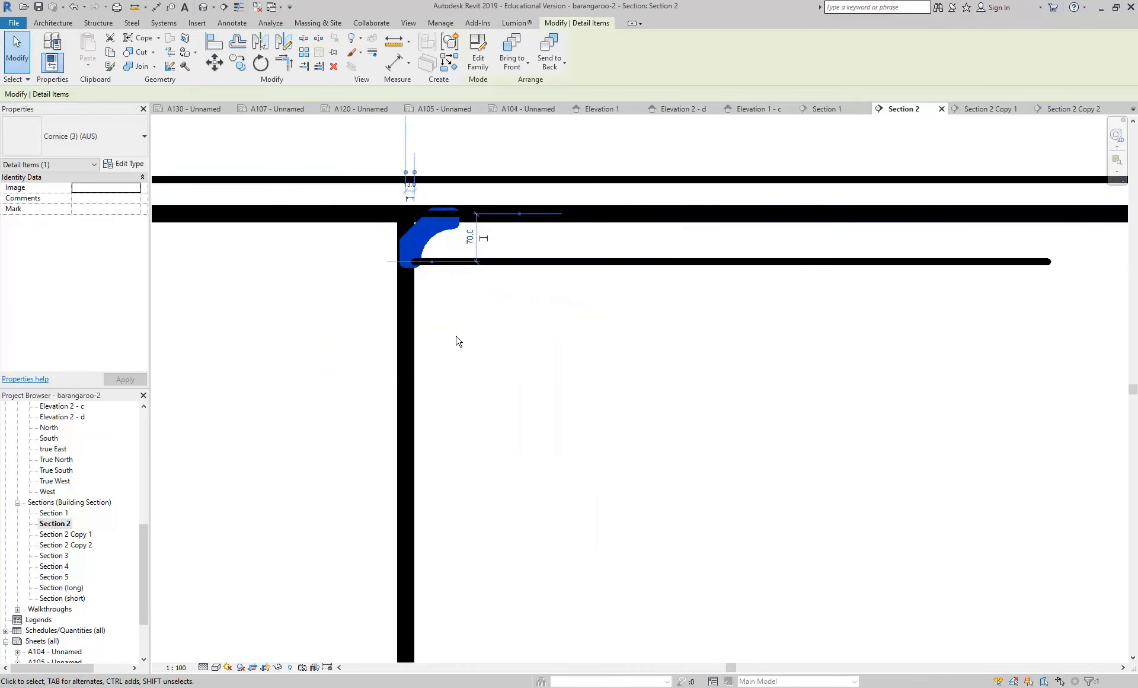
pyautogui.scroll(2, 293, 172)
pyautogui.click(323, 182)
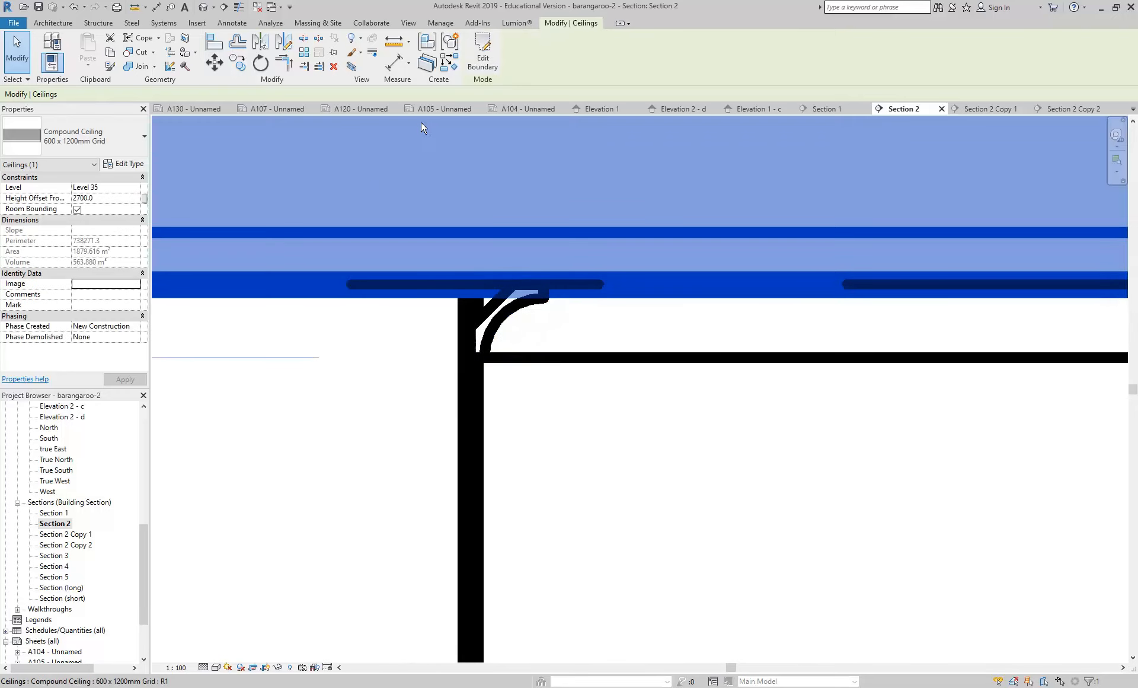
pyautogui.rightClick(443, 130)
pyautogui.click(467, 137)
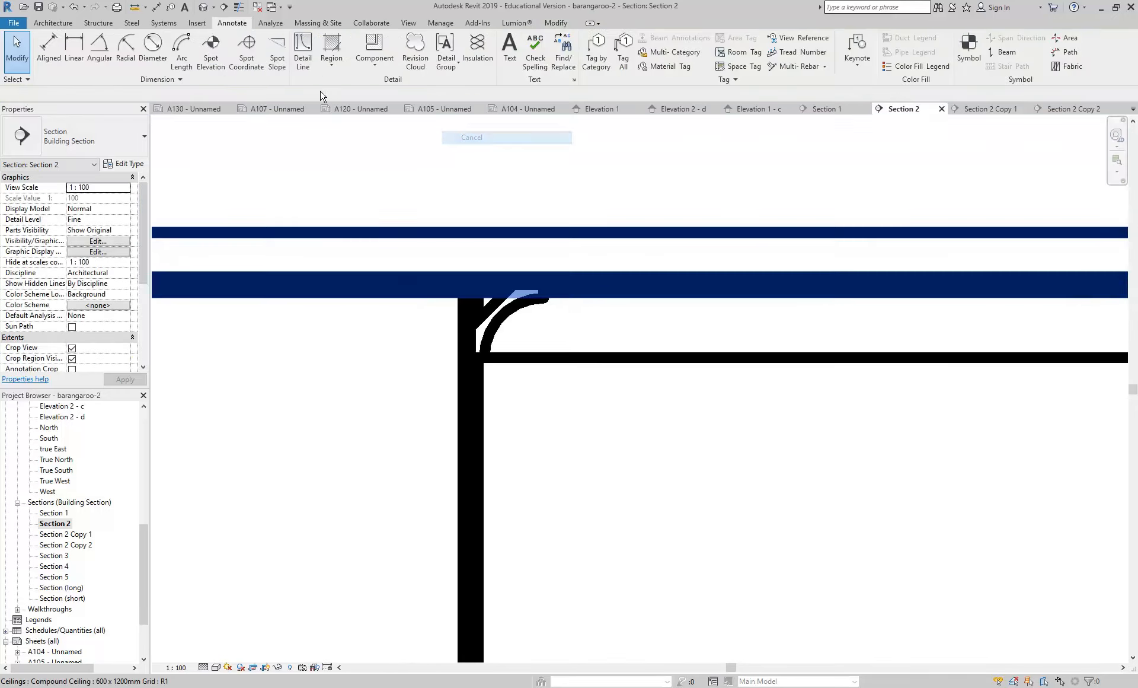
# - Browse the Detail Items family library's Div 04 - Masonry and Div 08 - Door and Windows folders, previewing Brick Joint - Flush (AUS)
pyautogui.click(375, 68)
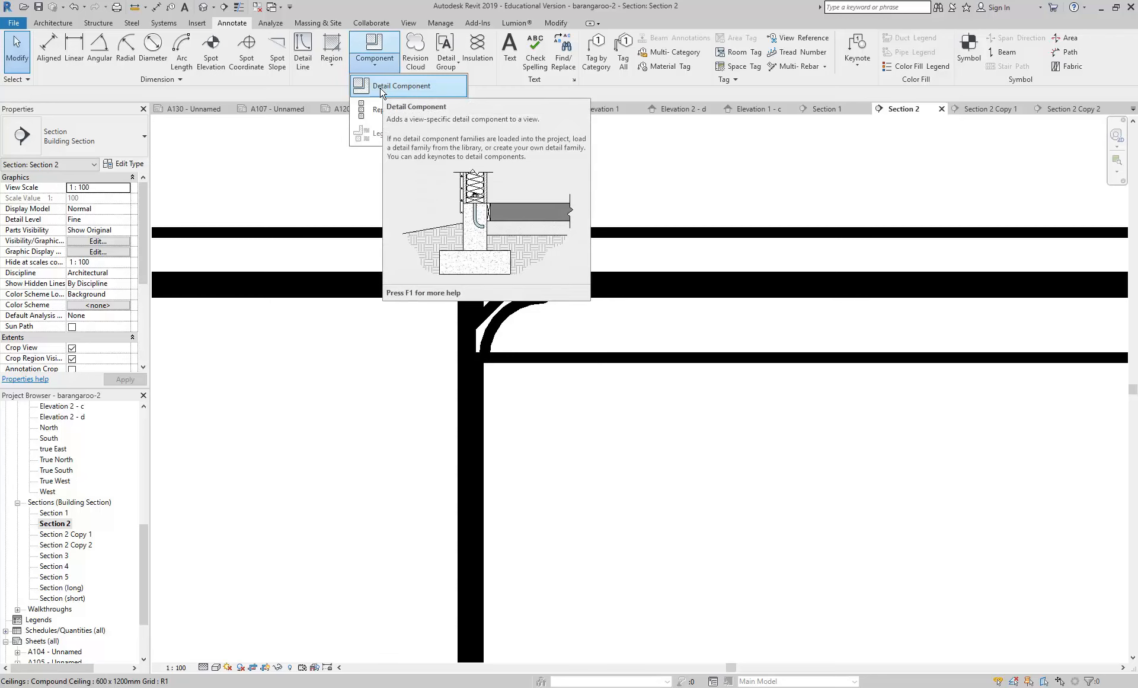
pyautogui.click(380, 88)
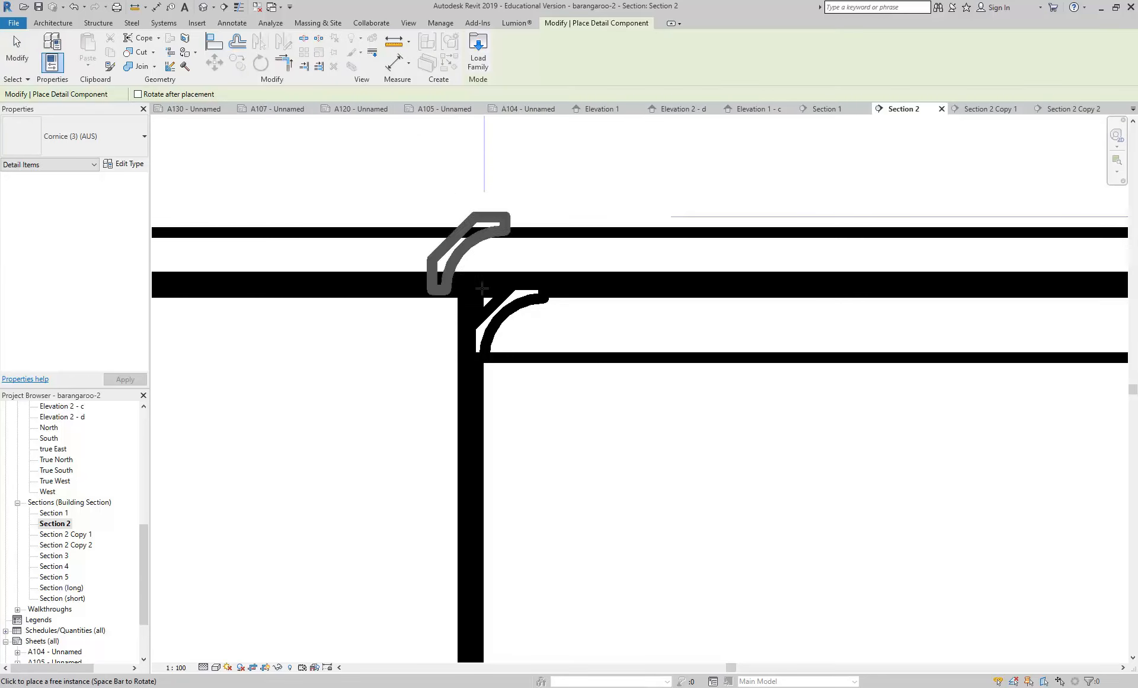
pyautogui.click(478, 52)
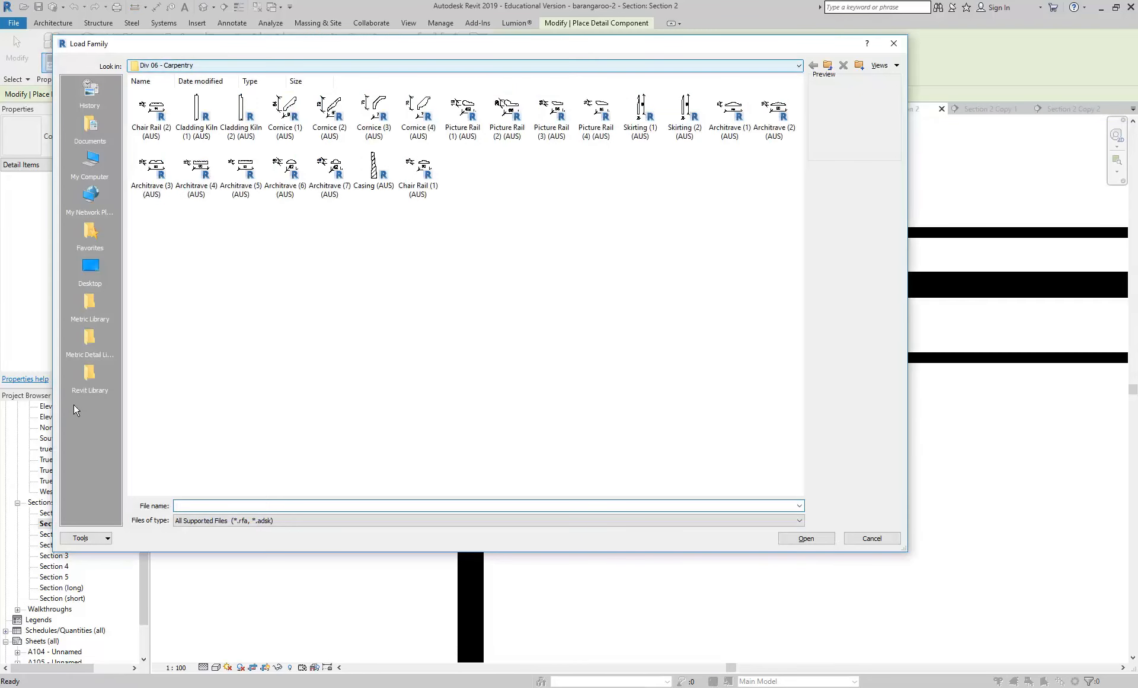
pyautogui.click(91, 338)
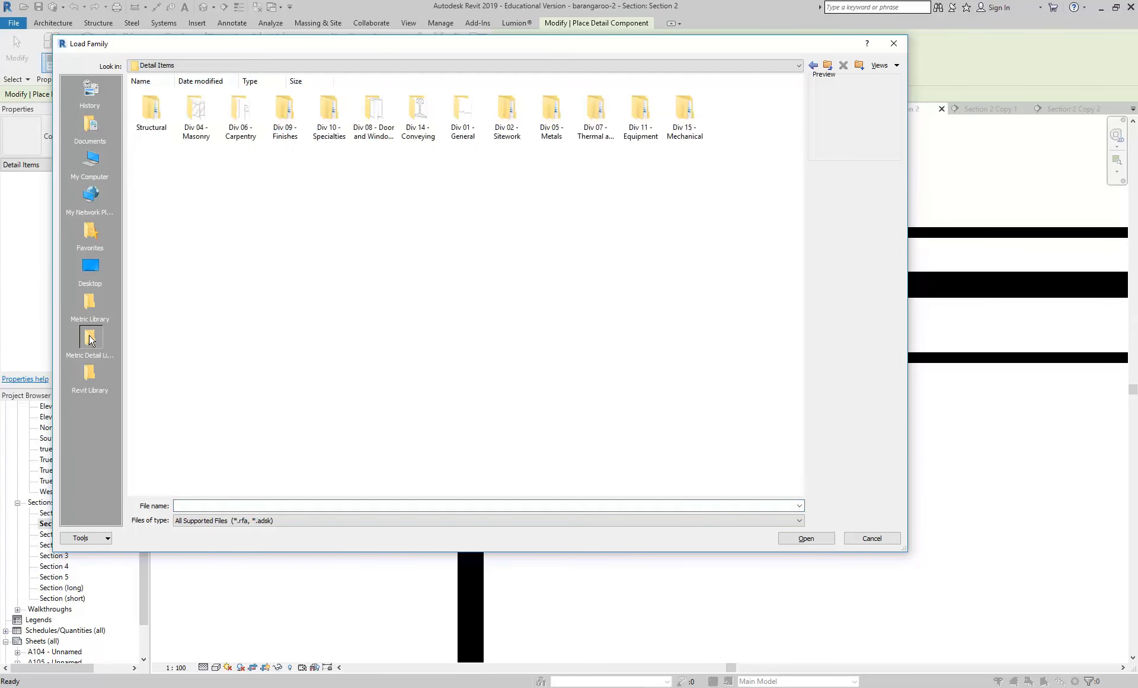
pyautogui.click(91, 303)
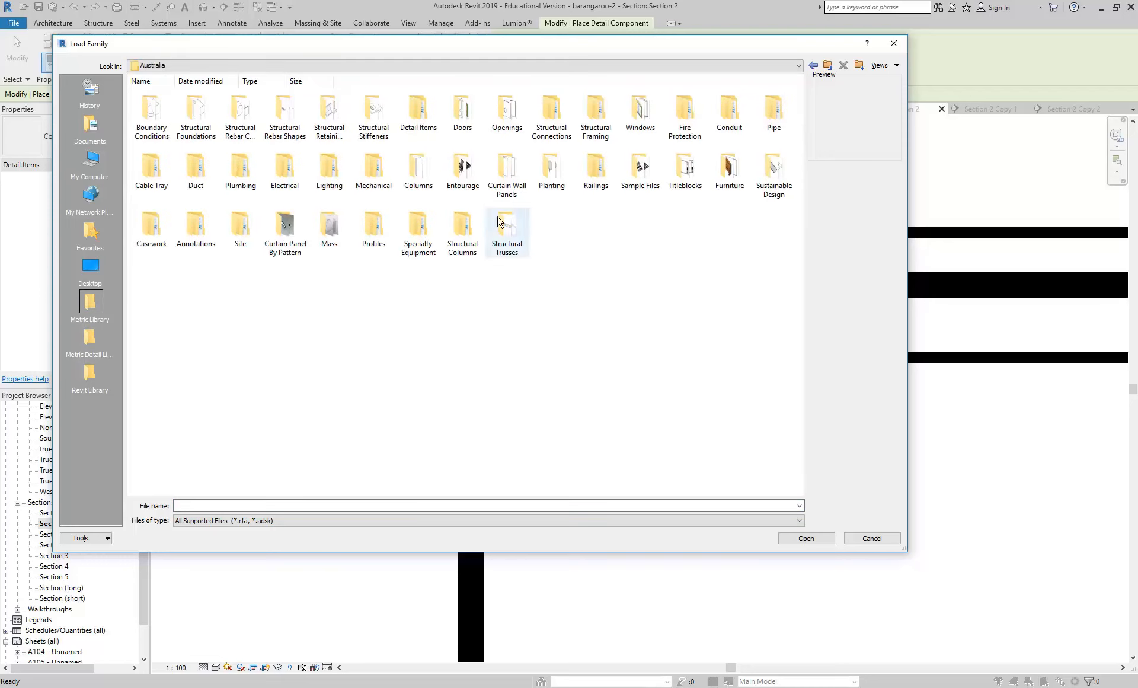
pyautogui.doubleClick(417, 109)
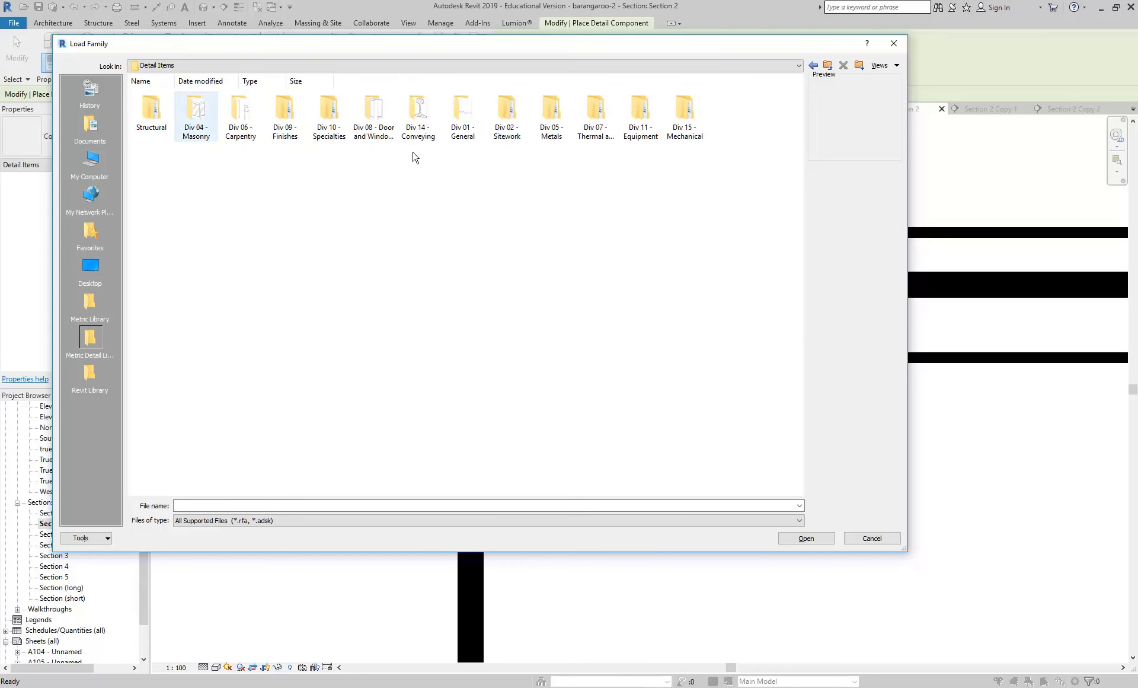
pyautogui.doubleClick(195, 112)
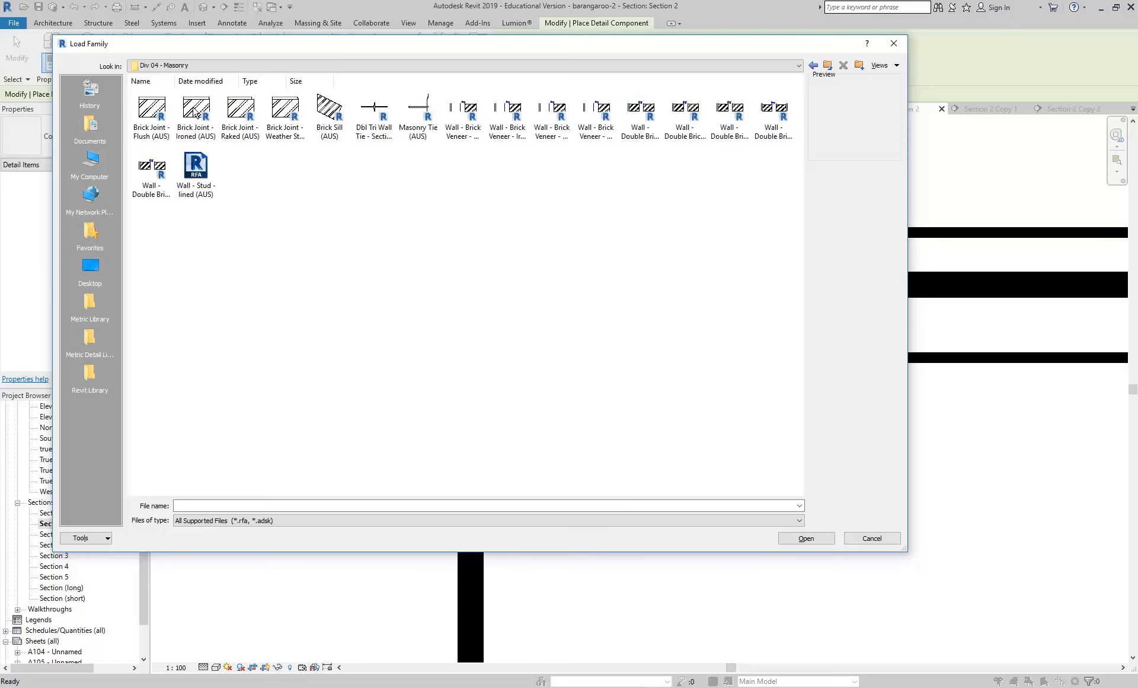
pyautogui.click(158, 116)
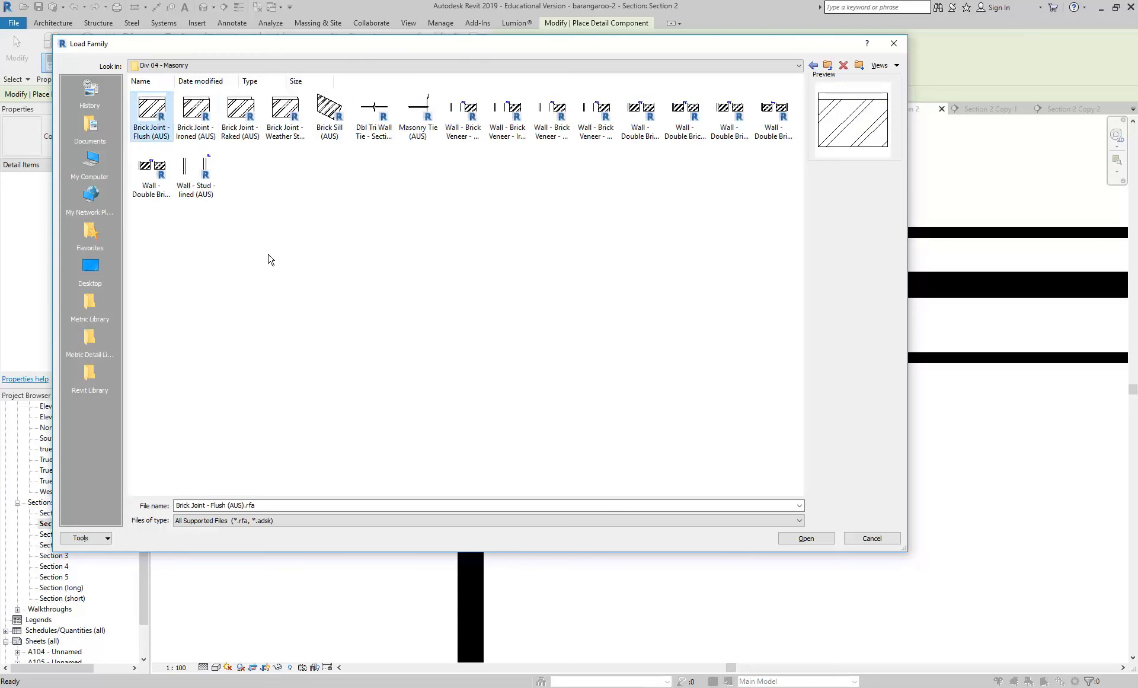
pyautogui.click(828, 64)
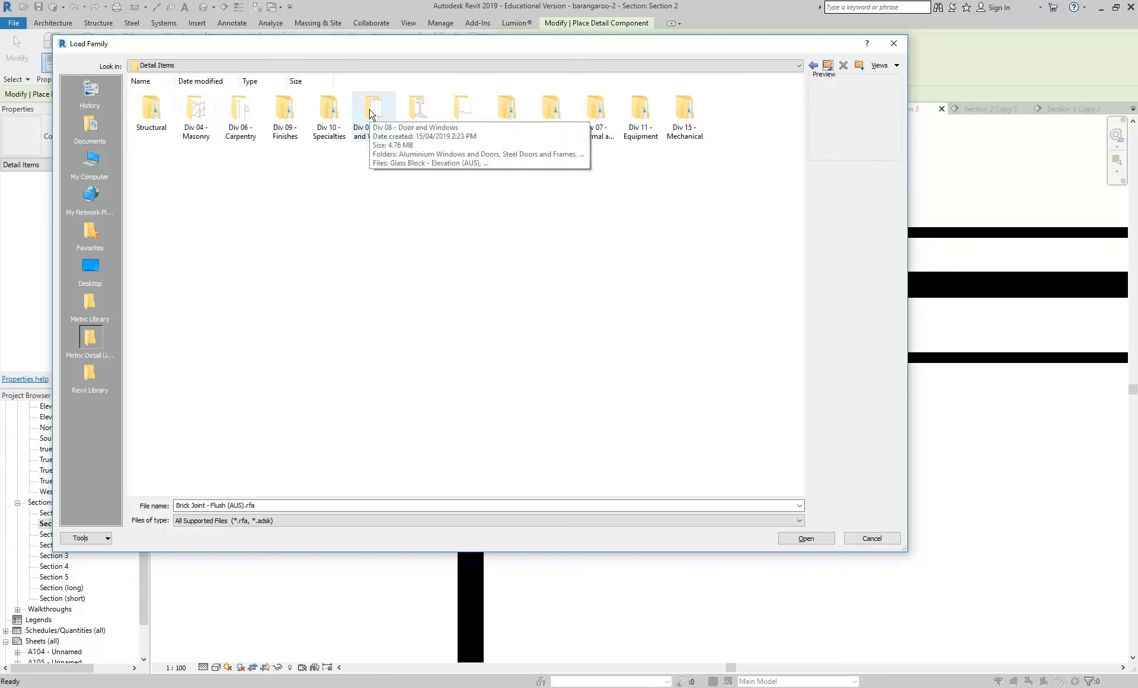
pyautogui.doubleClick(374, 121)
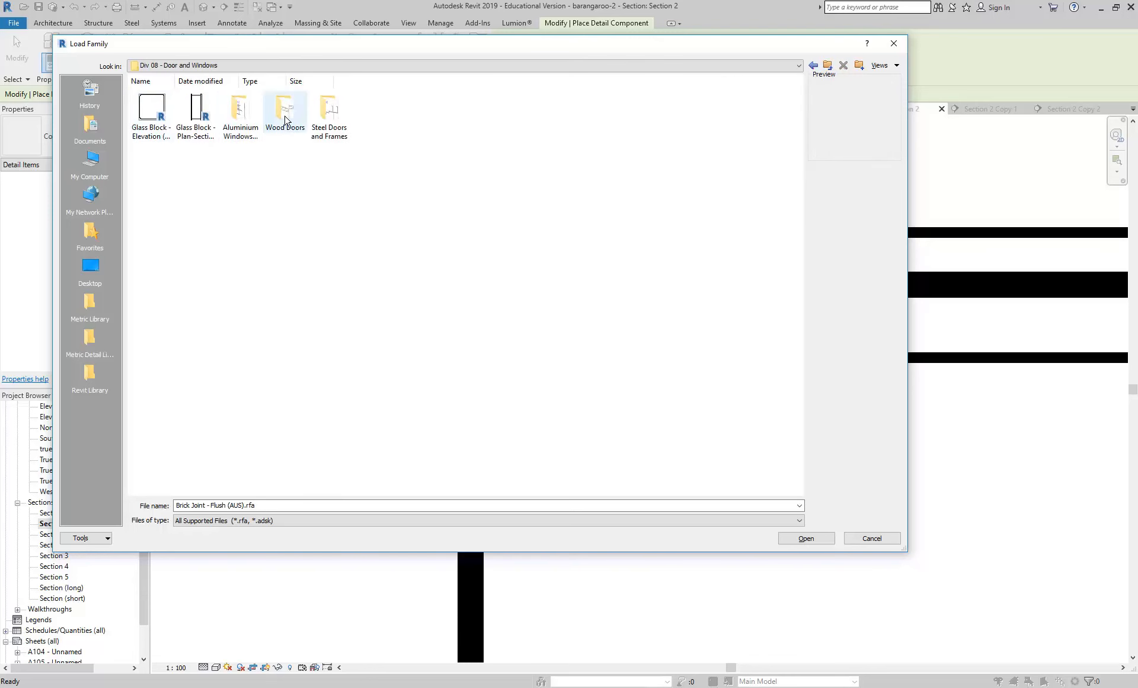
pyautogui.click(826, 66)
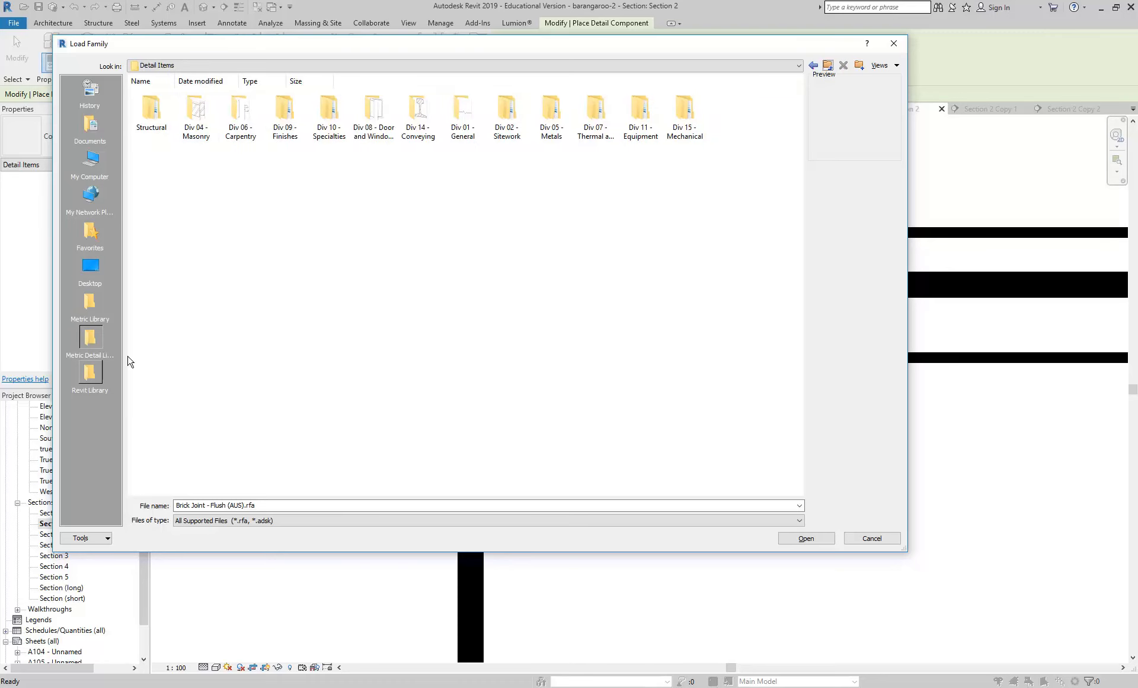
# - Open the Revit Library folder for loading families and sort its contents by name
pyautogui.click(92, 373)
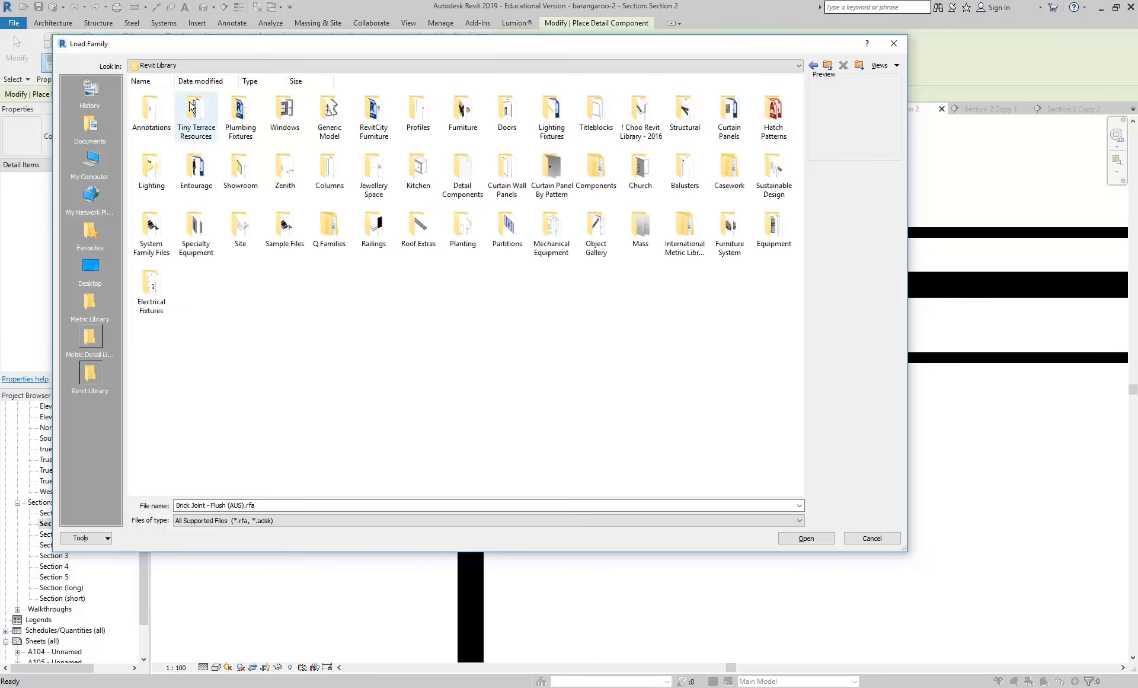
pyautogui.rightClick(399, 310)
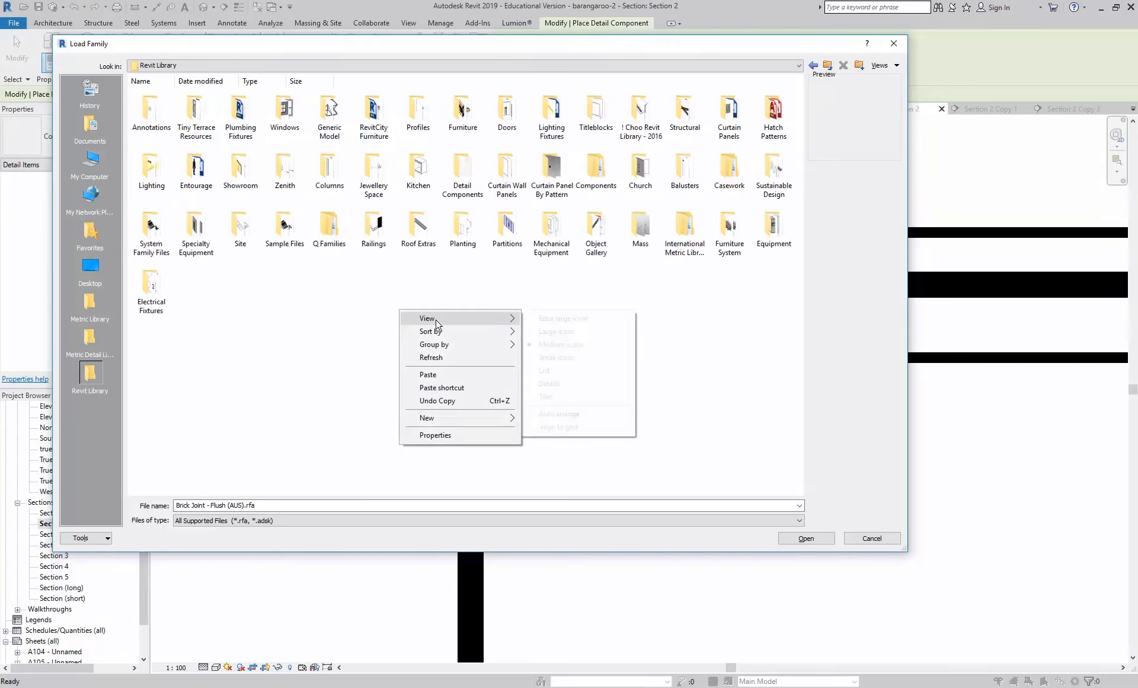
pyautogui.moveTo(454, 332)
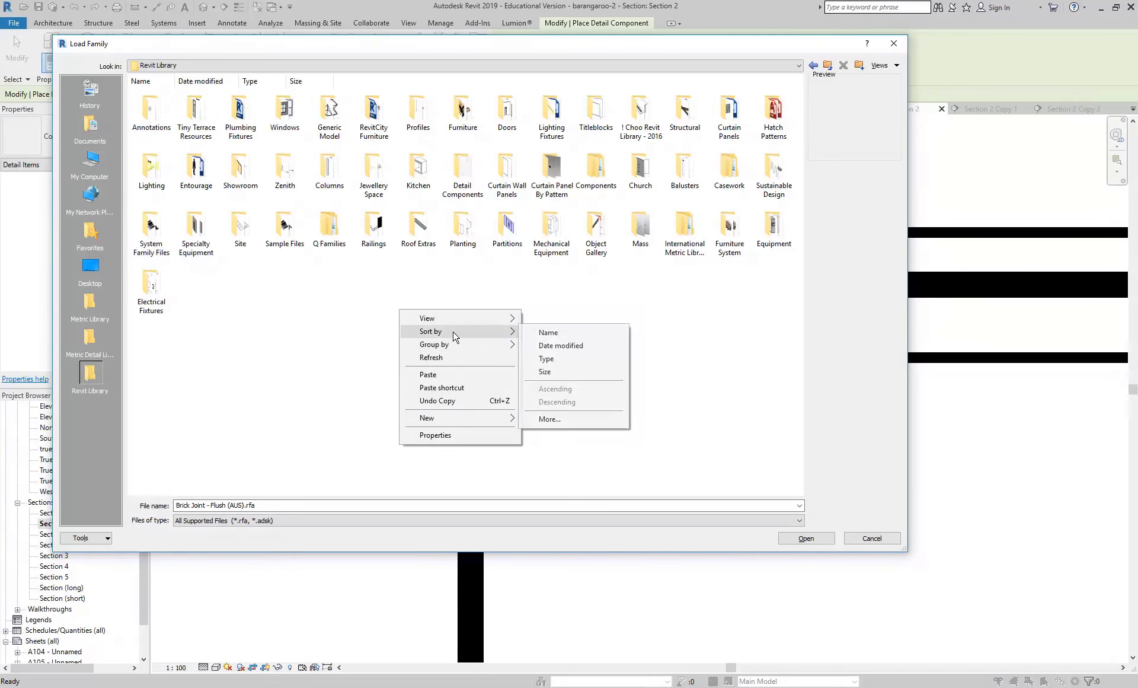
pyautogui.click(549, 332)
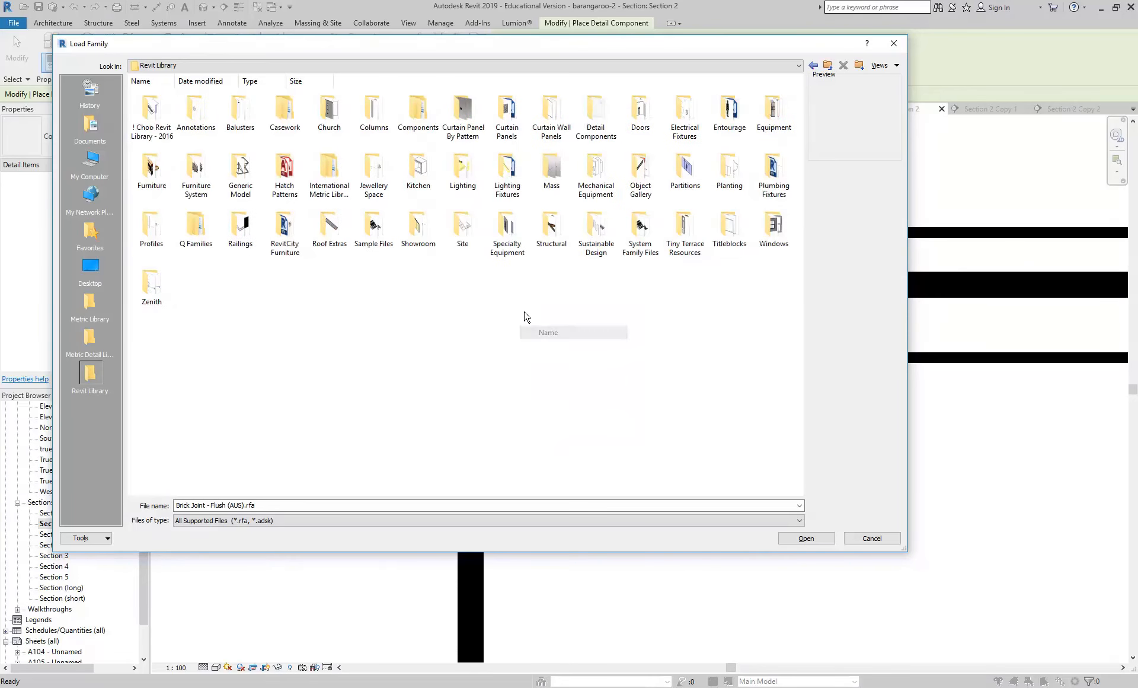
# - Browse the Detail Components folder's Div 01-General and Annotations subfolders, previewing Coursing Lines in Section-Elevation and Wheel Chair Circle
pyautogui.doubleClick(594, 111)
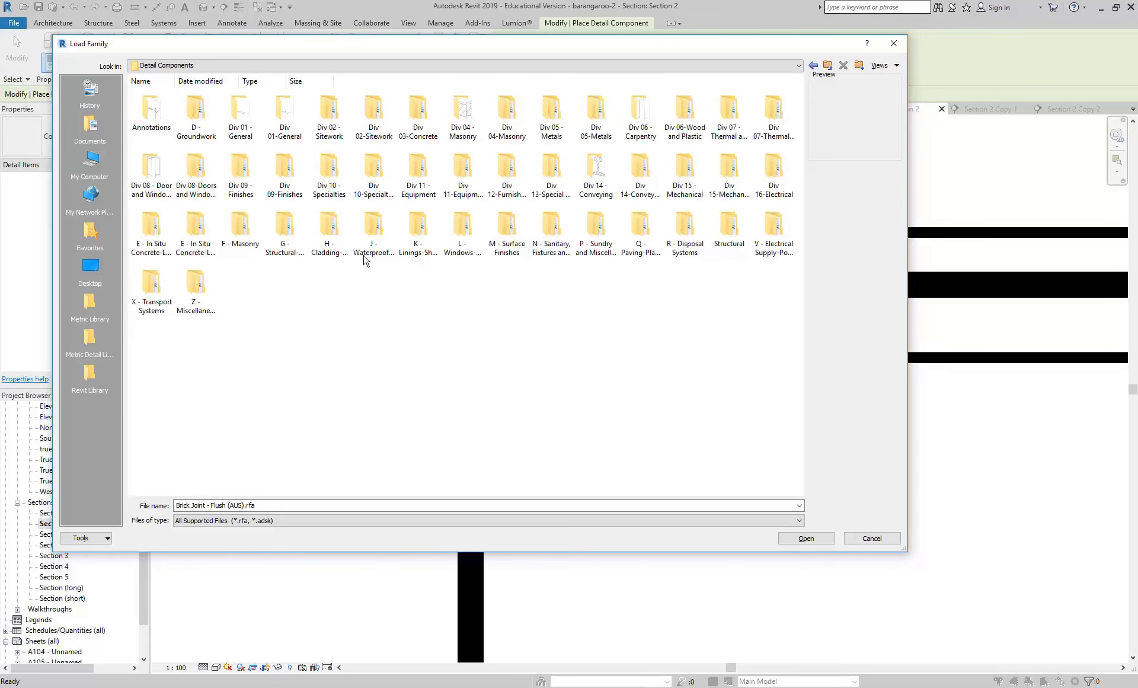
pyautogui.doubleClick(285, 116)
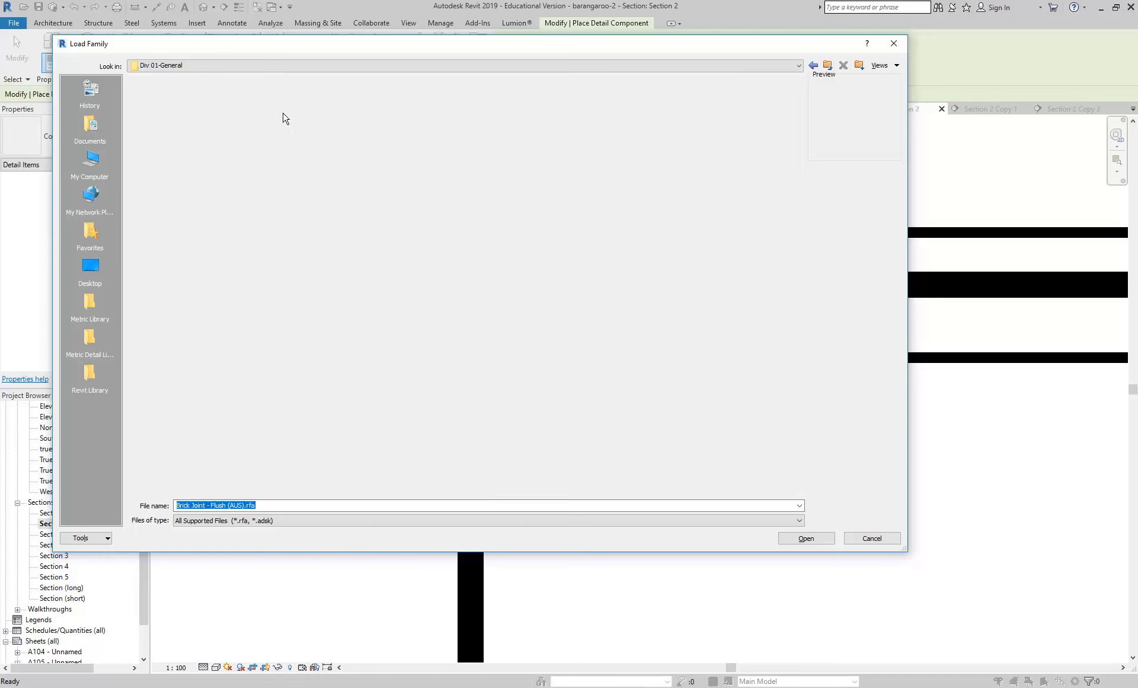
pyautogui.click(828, 65)
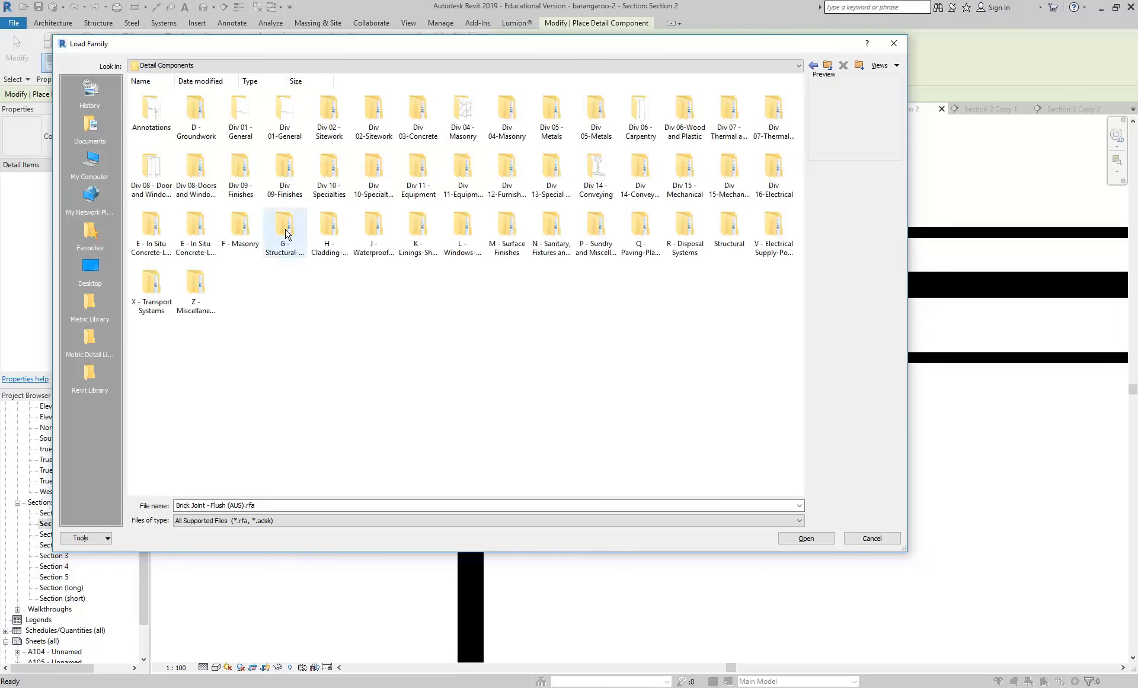
pyautogui.click(195, 228)
pyautogui.click(151, 288)
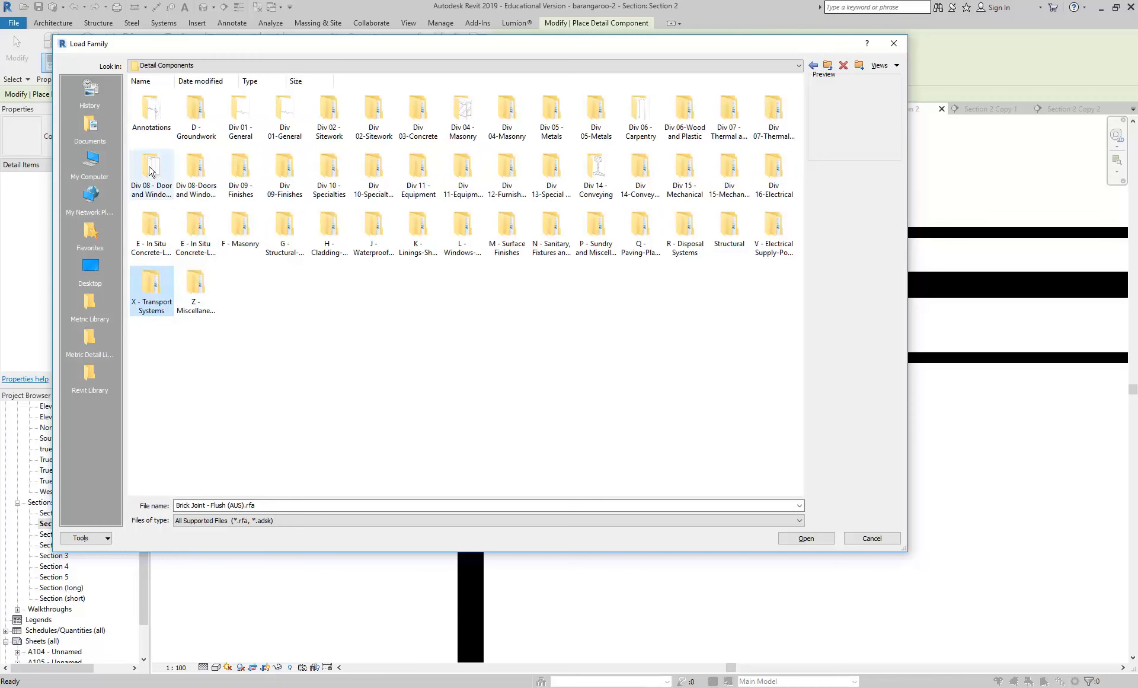
pyautogui.doubleClick(148, 110)
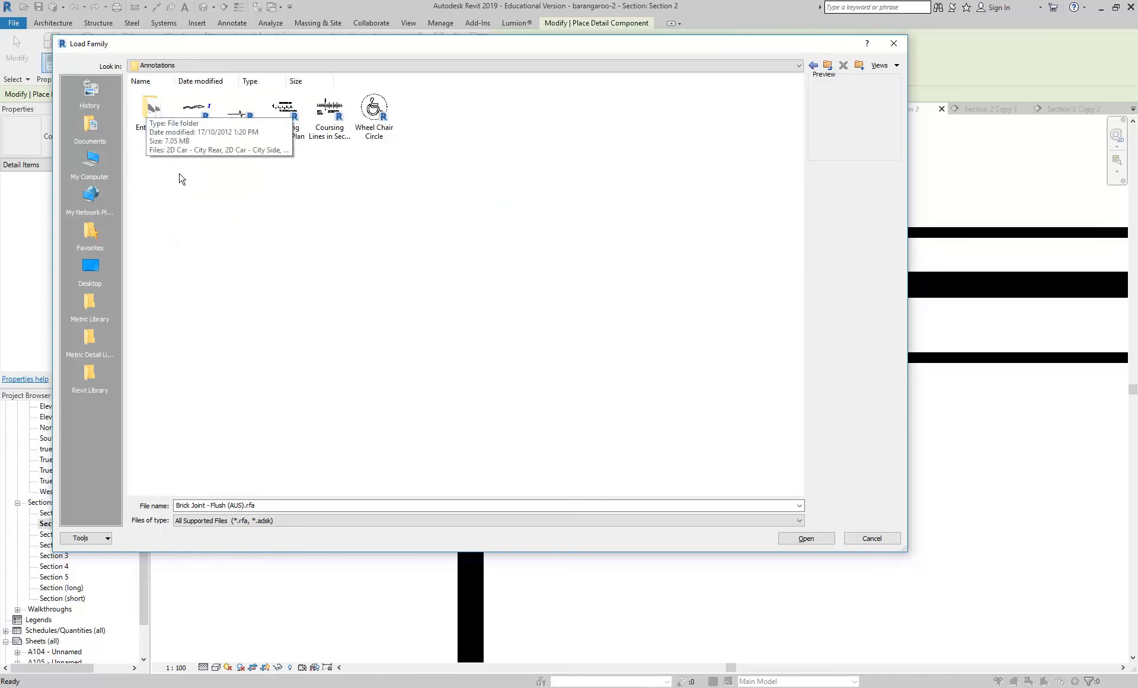
pyautogui.click(288, 117)
pyautogui.click(340, 119)
pyautogui.click(373, 112)
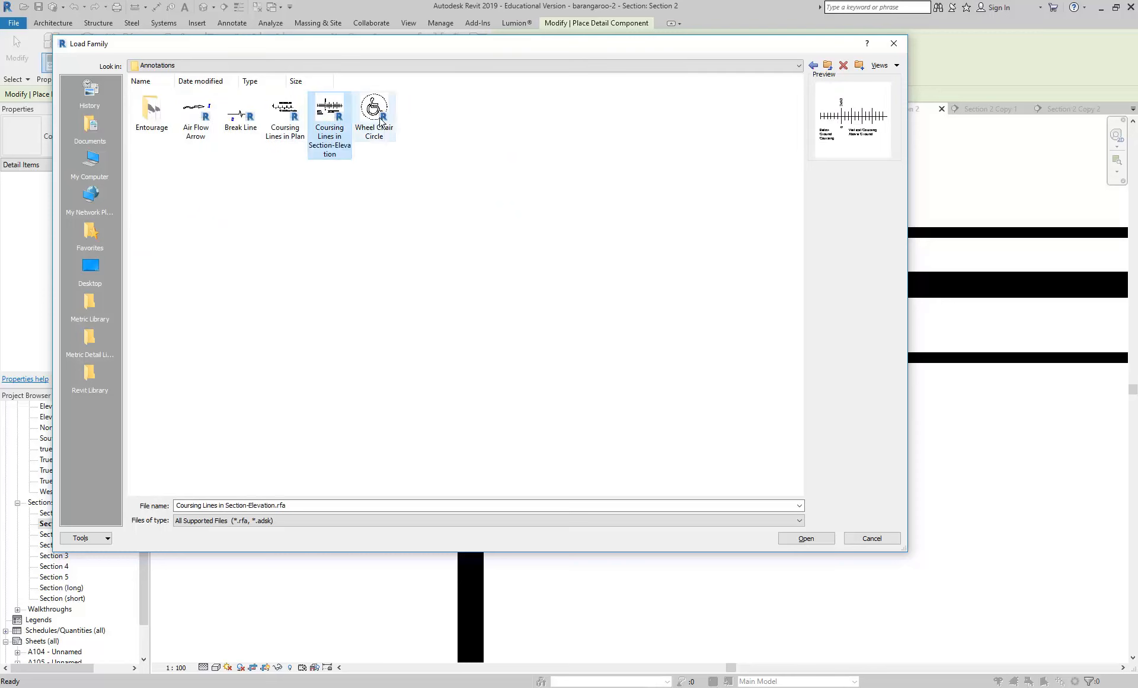
pyautogui.click(827, 63)
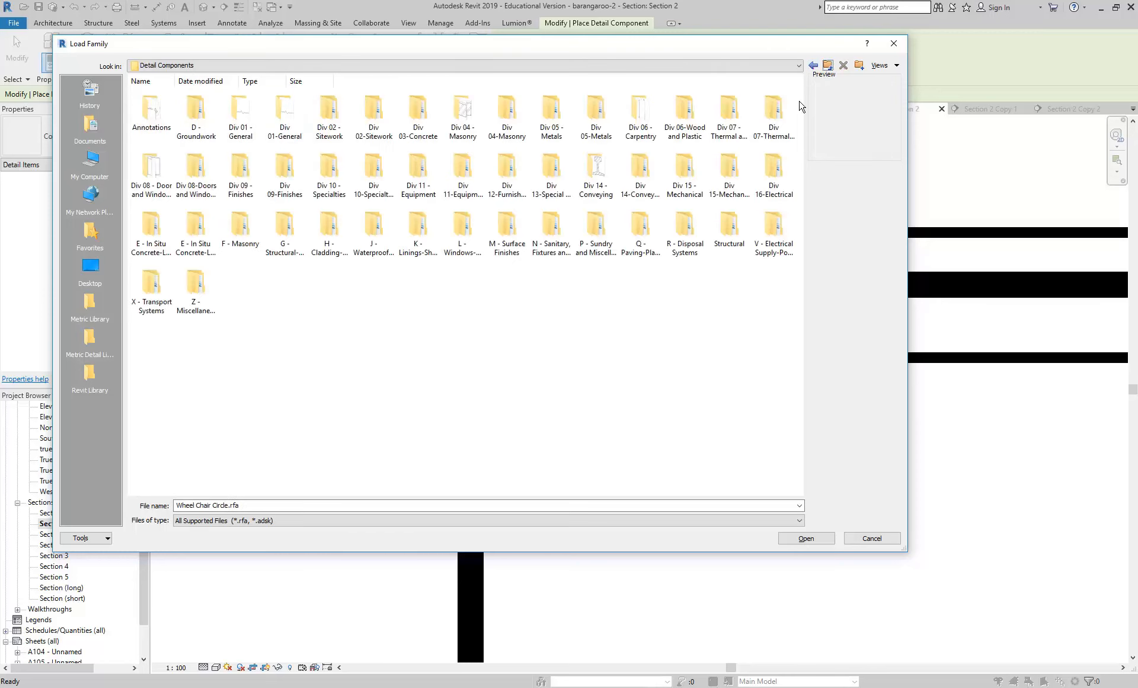
# - Browse 15150-Sanitary Waste and Vent Piping in the mechanical details, previewing the roof and floor drain families, and close the library without loading
pyautogui.doubleClick(735, 173)
pyautogui.doubleClick(151, 110)
pyautogui.doubleClick(153, 110)
pyautogui.click(276, 112)
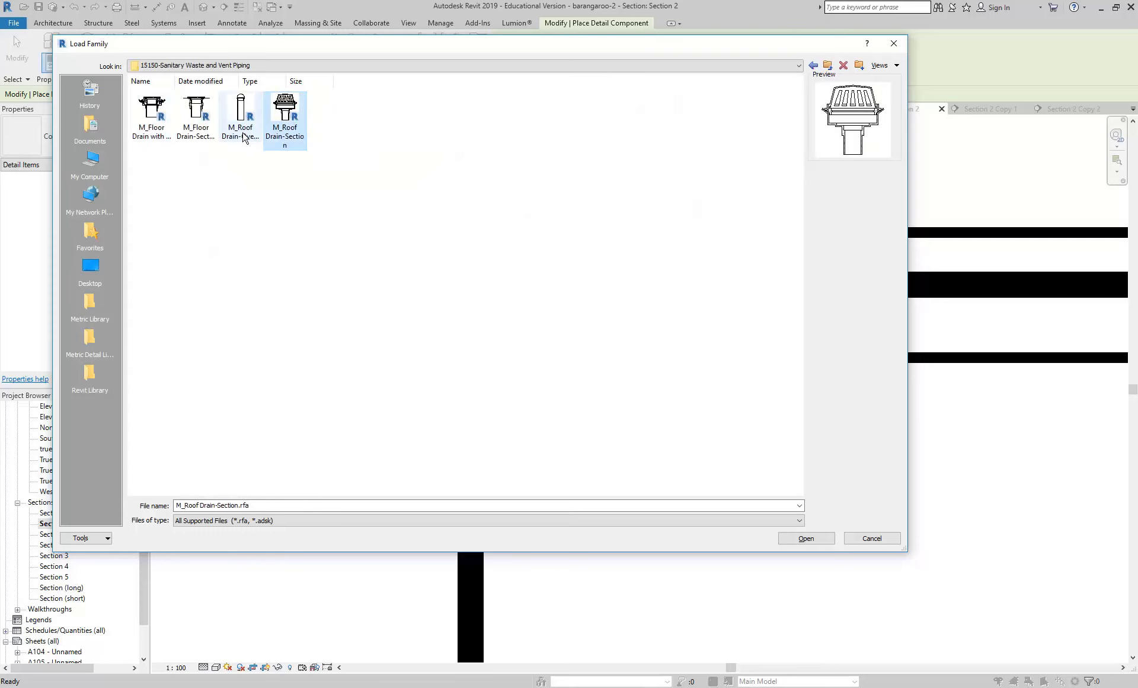
pyautogui.click(193, 113)
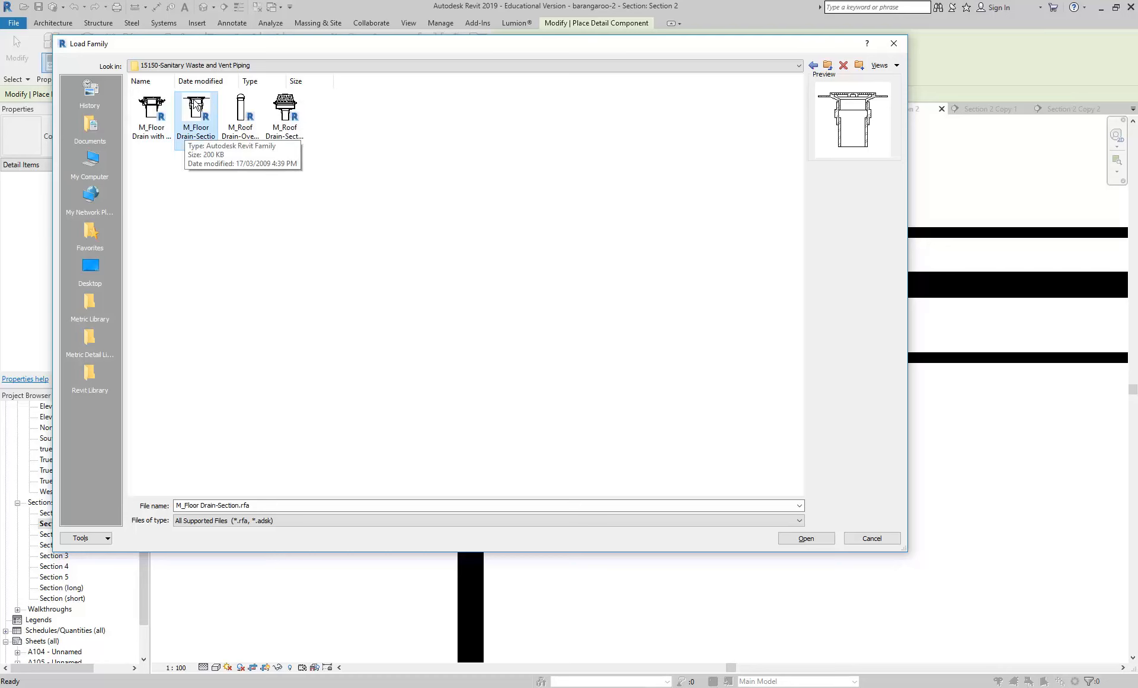
pyautogui.click(242, 113)
pyautogui.click(190, 115)
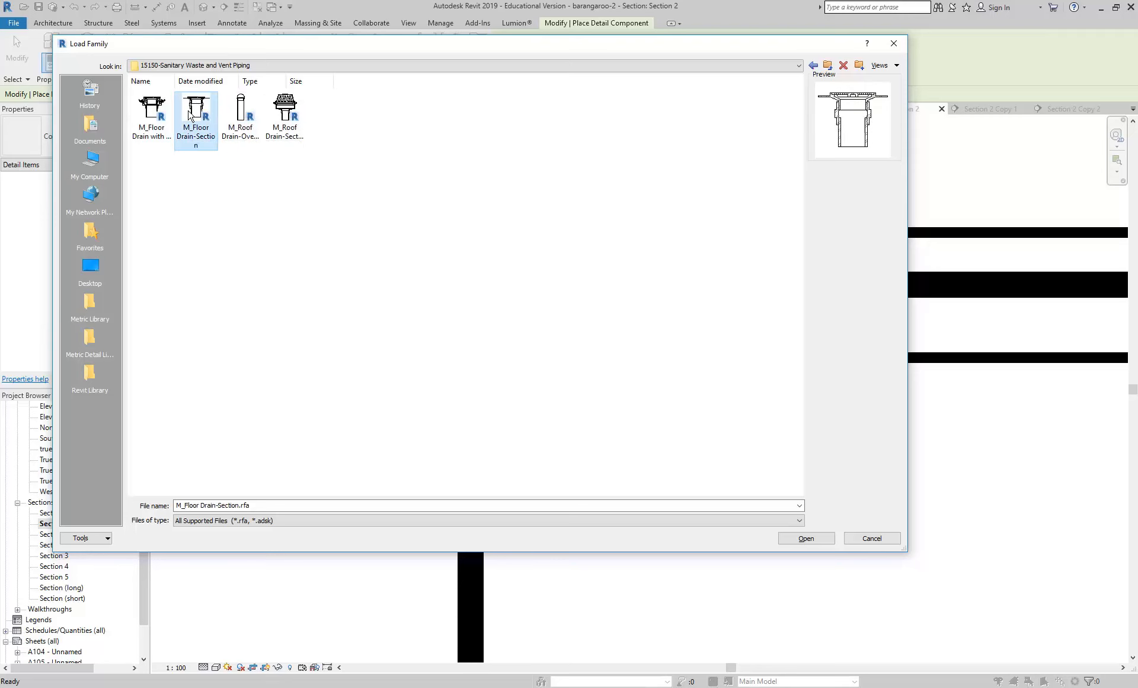
pyautogui.click(828, 65)
pyautogui.click(828, 65)
pyautogui.click(828, 65)
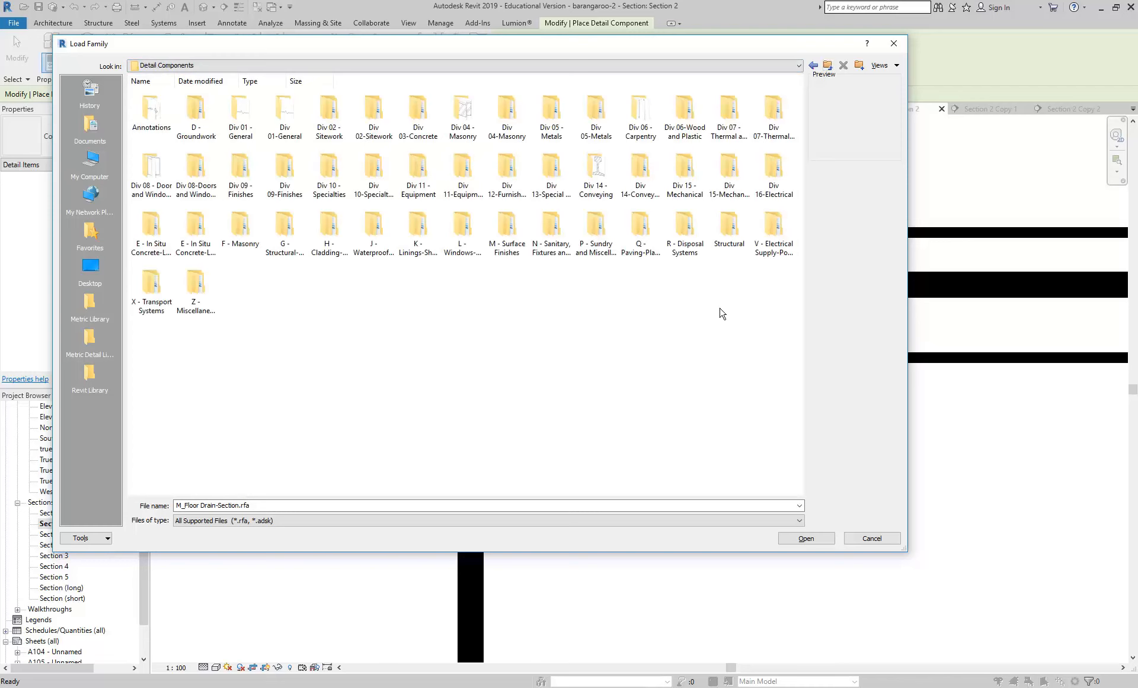
pyautogui.click(866, 541)
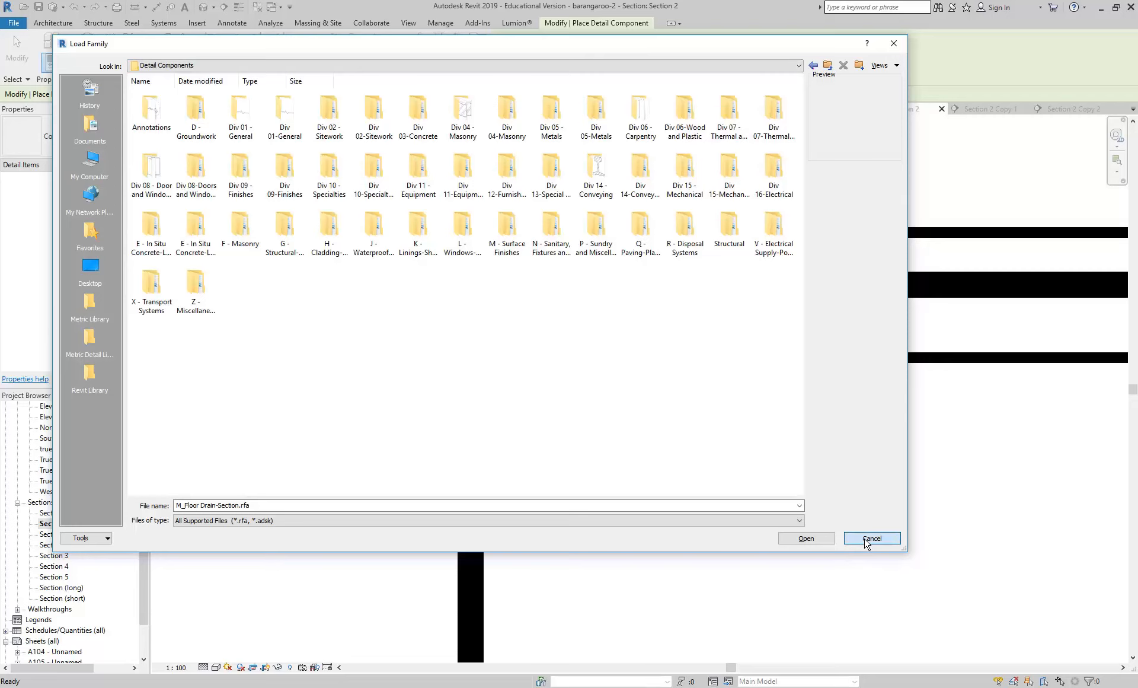
pyautogui.rightClick(344, 172)
pyautogui.click(408, 187)
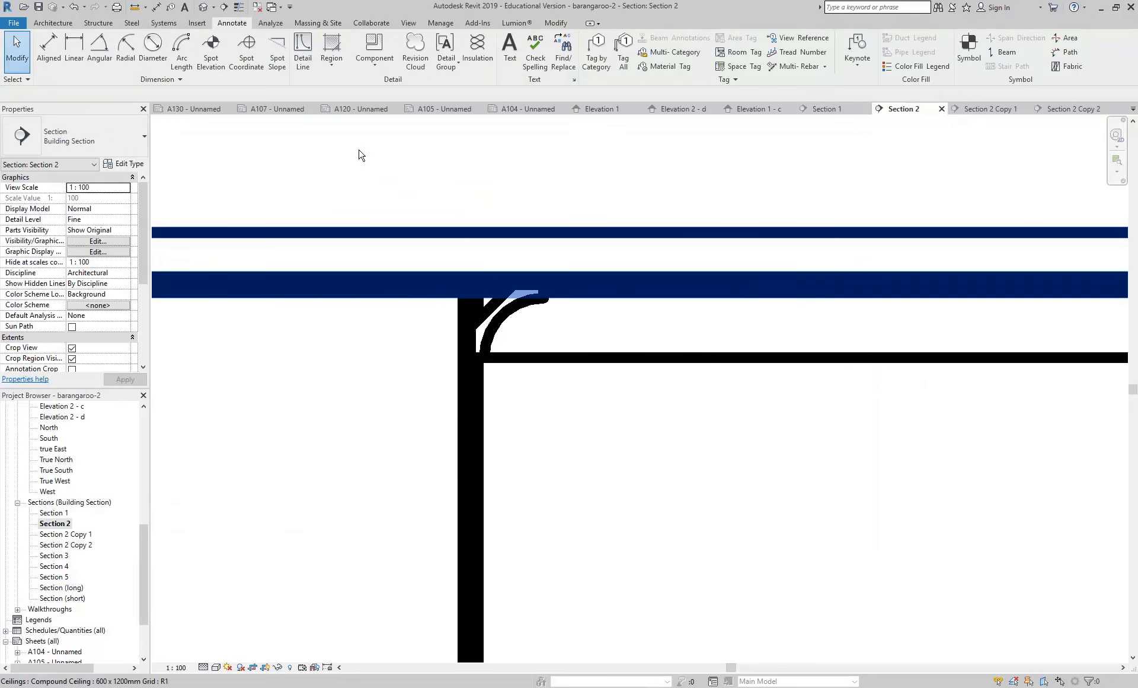
pyautogui.scroll(-2, 350, 178)
pyautogui.click(371, 62)
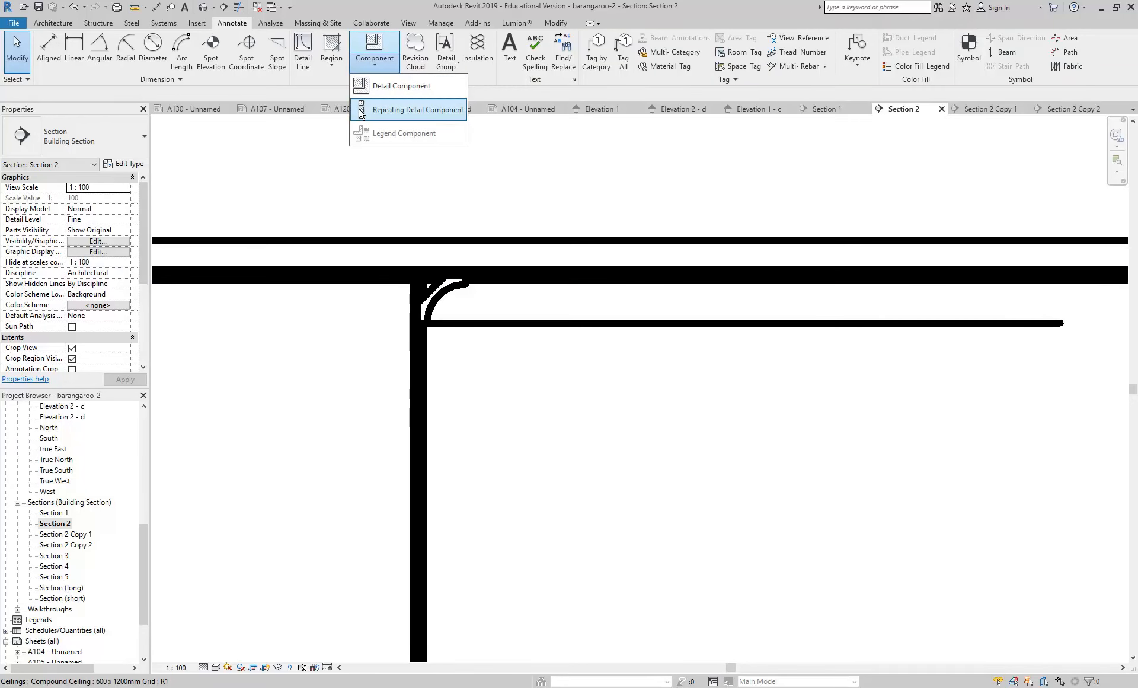
pyautogui.click(395, 112)
pyautogui.scroll(-4, 379, 190)
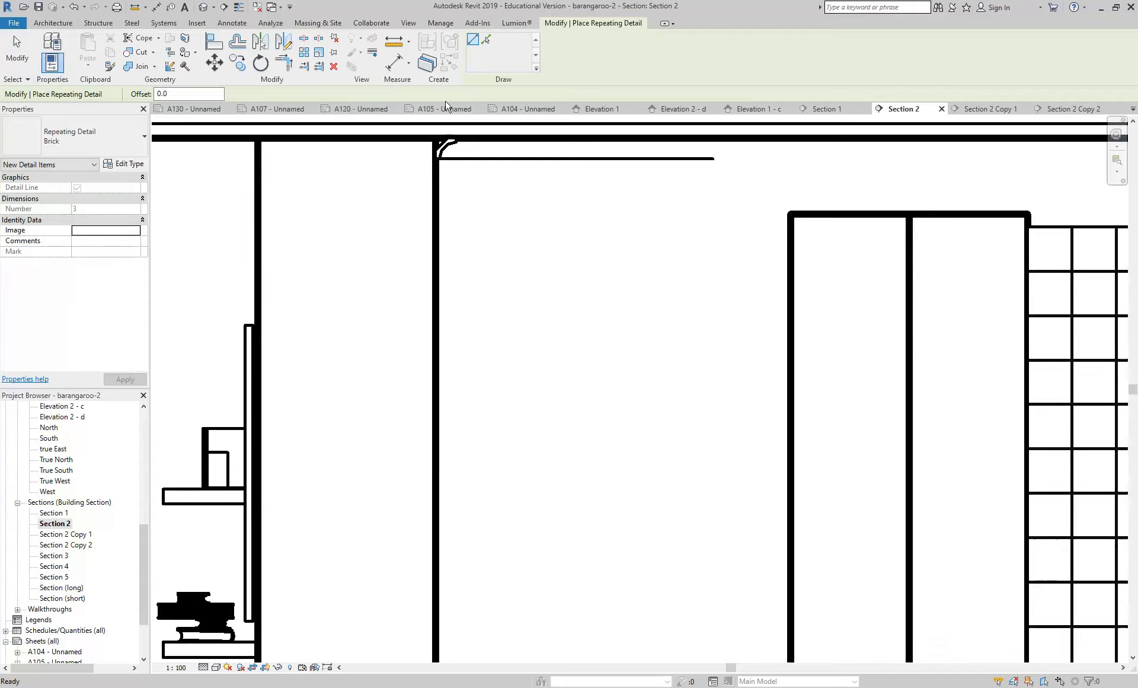
pyautogui.scroll(-4, 454, 280)
pyautogui.moveTo(456, 291); pyautogui.dragTo(404, 162, button='middle')
pyautogui.scroll(1, 404, 162)
pyautogui.moveTo(381, 442); pyautogui.dragTo(419, 450, button='middle')
pyautogui.scroll(-2, 603, 424)
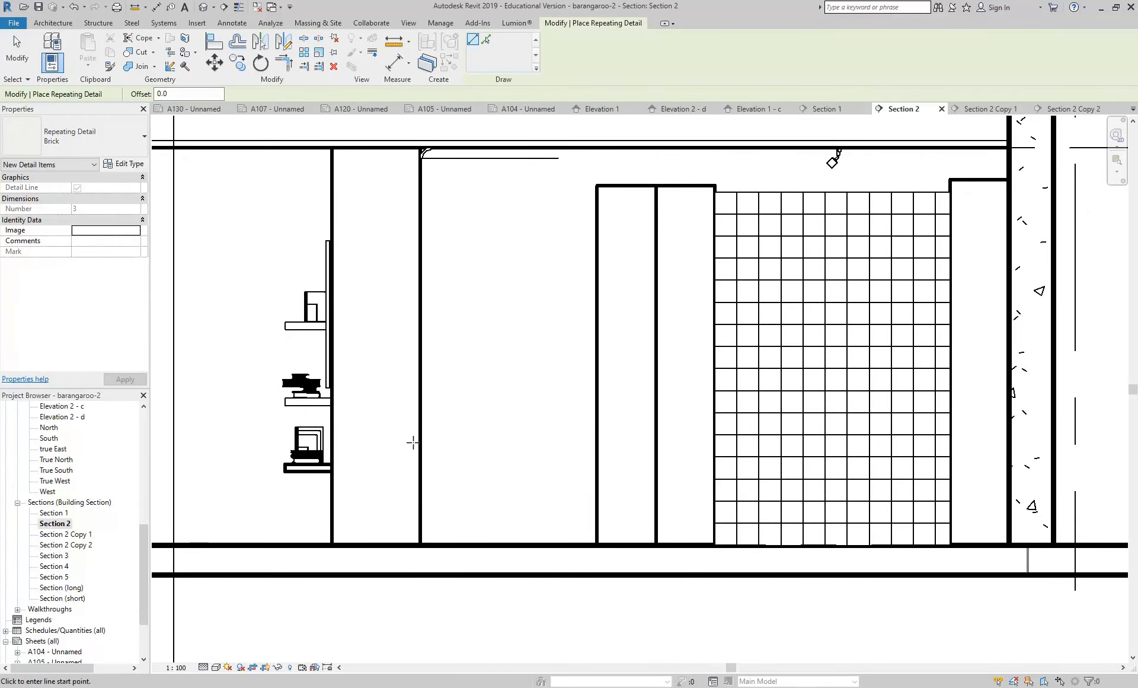
pyautogui.rightClick(465, 374)
pyautogui.click(483, 381)
pyautogui.rightClick(485, 376)
pyautogui.click(498, 382)
# - Select the full-height casework beside the shelves in Section 2 and locate it in the Level 35 floor plan
pyautogui.click(415, 463)
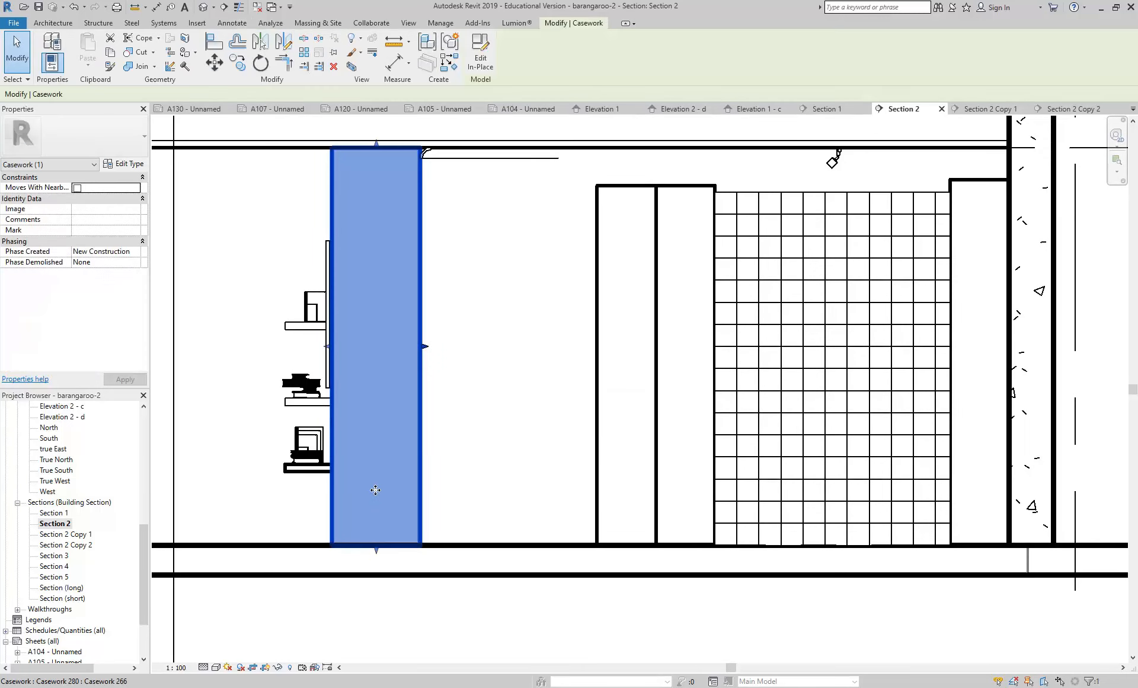
pyautogui.scroll(-4, 439, 441)
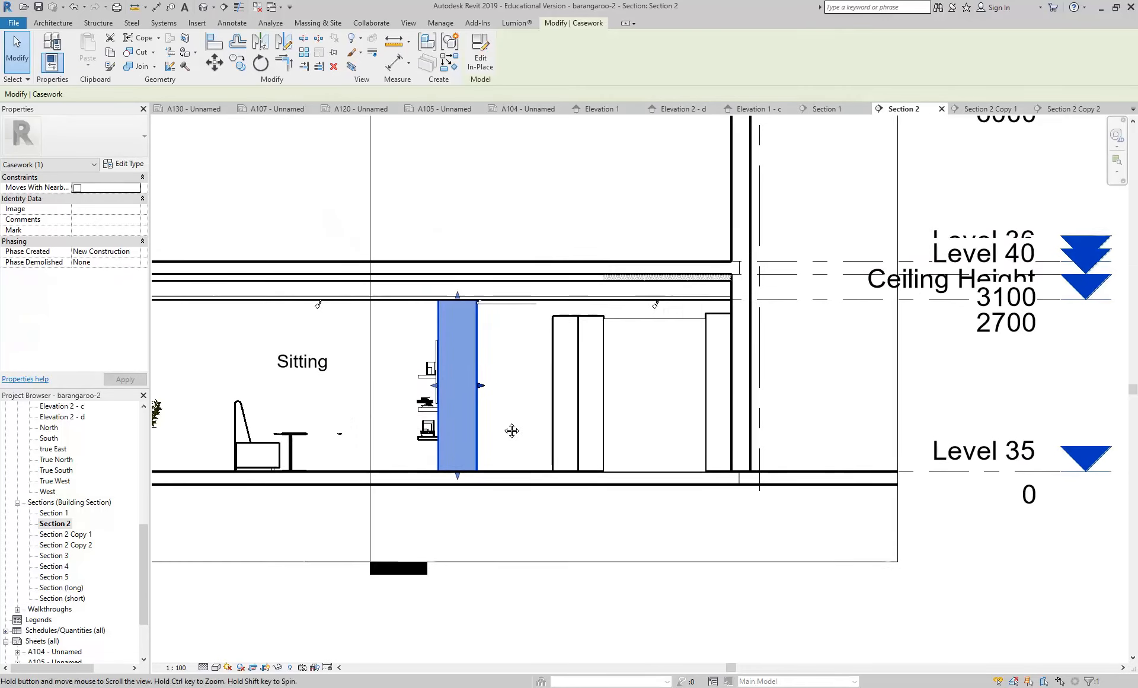
pyautogui.scroll(2, 348, 410)
pyautogui.scroll(-2, 292, 376)
pyautogui.moveTo(293, 376)
pyautogui.mouseDown(button='middle')
pyautogui.moveTo(375, 399)
pyautogui.moveTo(477, 409)
pyautogui.mouseUp(button='middle')
pyautogui.scroll(-2, 423, 423)
pyautogui.moveTo(144, 558); pyautogui.dragTo(140, 443)
pyautogui.doubleClick(53, 469)
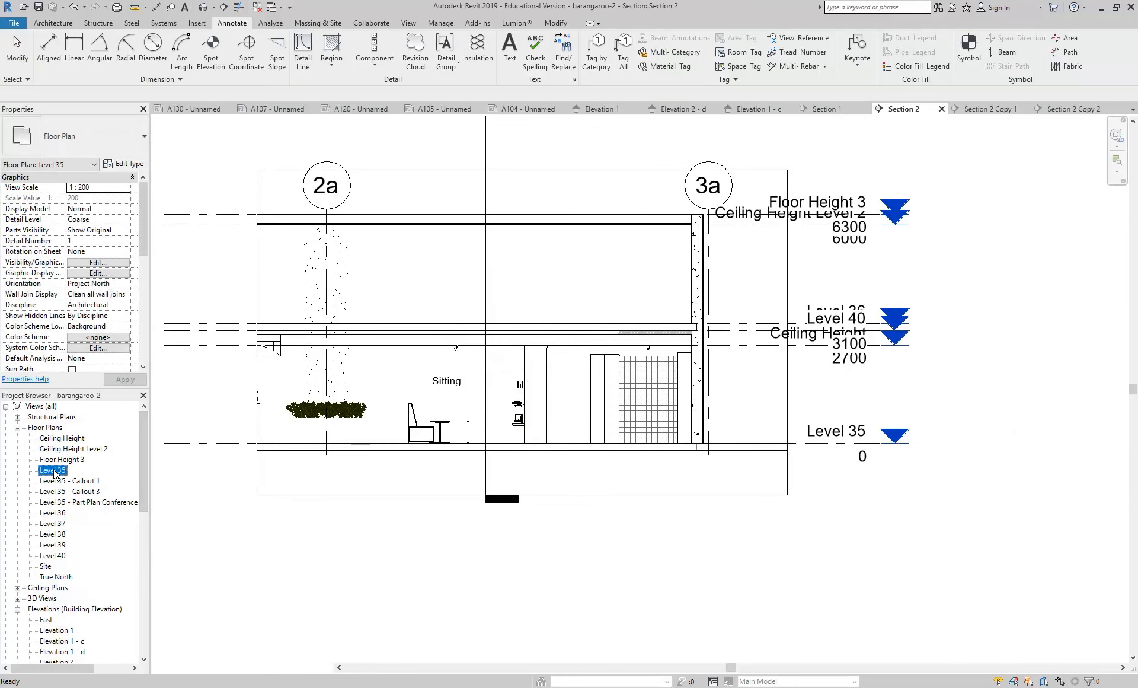
pyautogui.scroll(5, 603, 448)
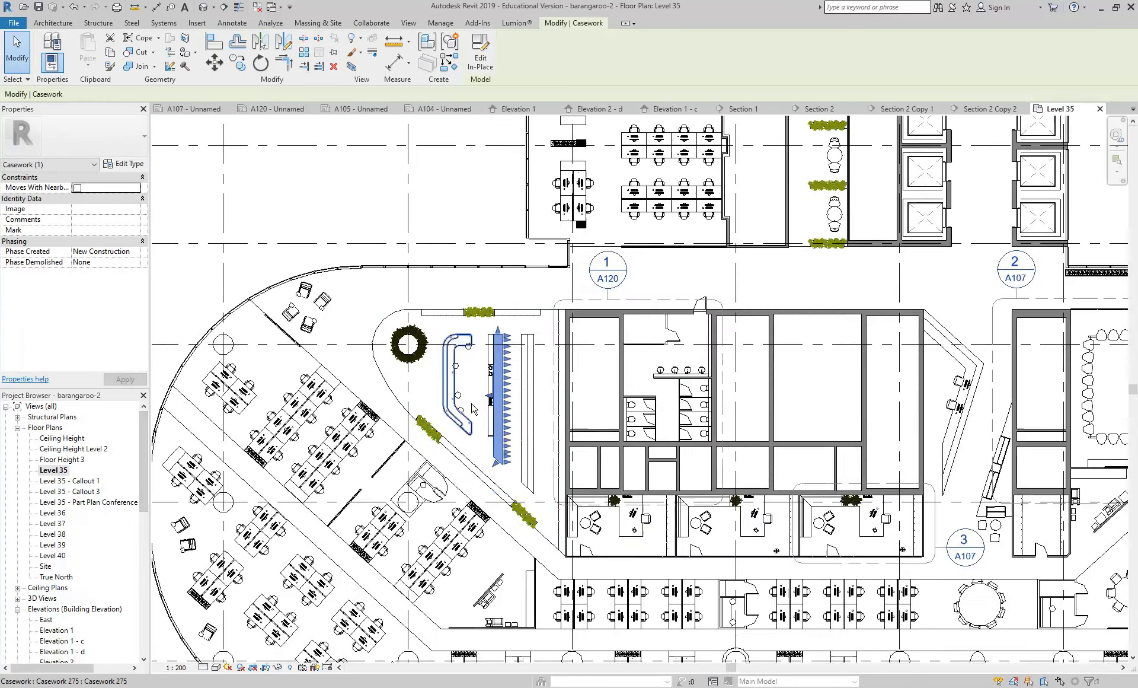
pyautogui.scroll(3, 770, 439)
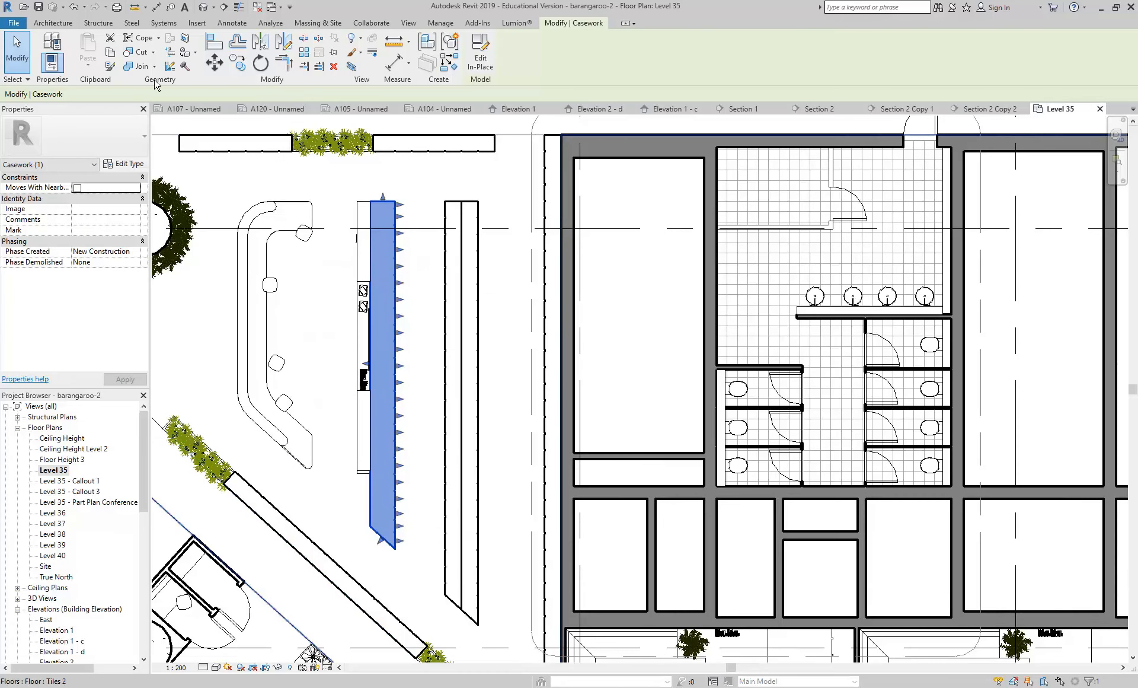
# - Draw a Brick - 110 basic wall along the outer face of the long casework facing the toilet core, from its angled end to its square end
pyautogui.click(53, 23)
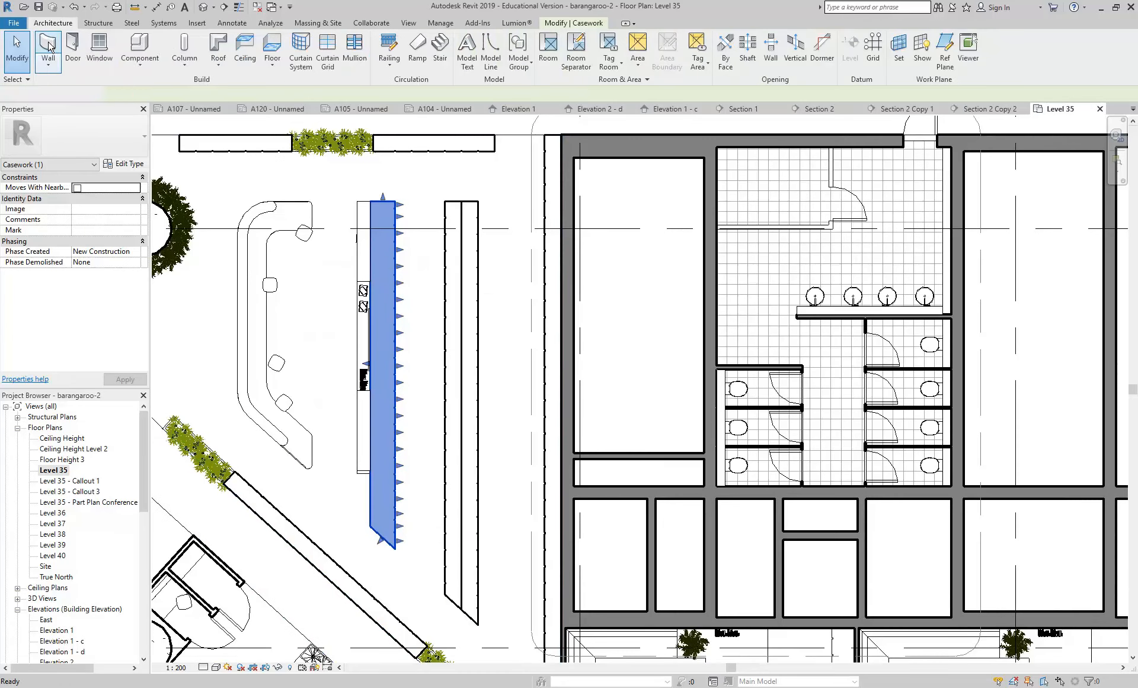
pyautogui.click(52, 57)
pyautogui.click(83, 137)
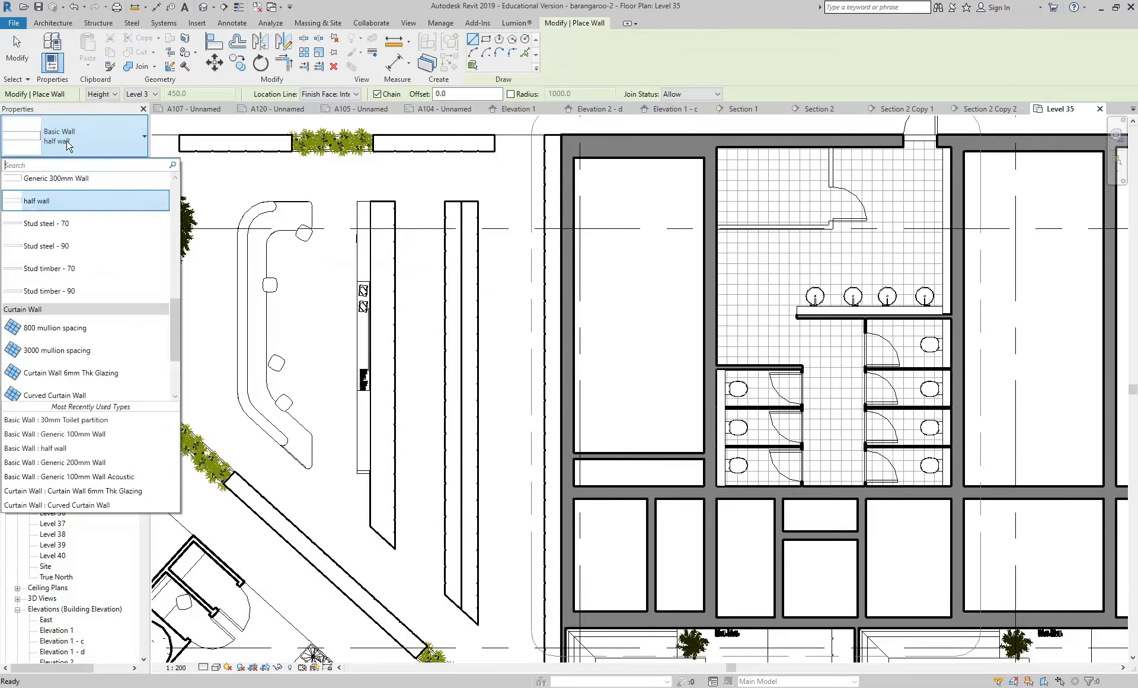
pyautogui.scroll(1, 54, 270)
pyautogui.click(53, 253)
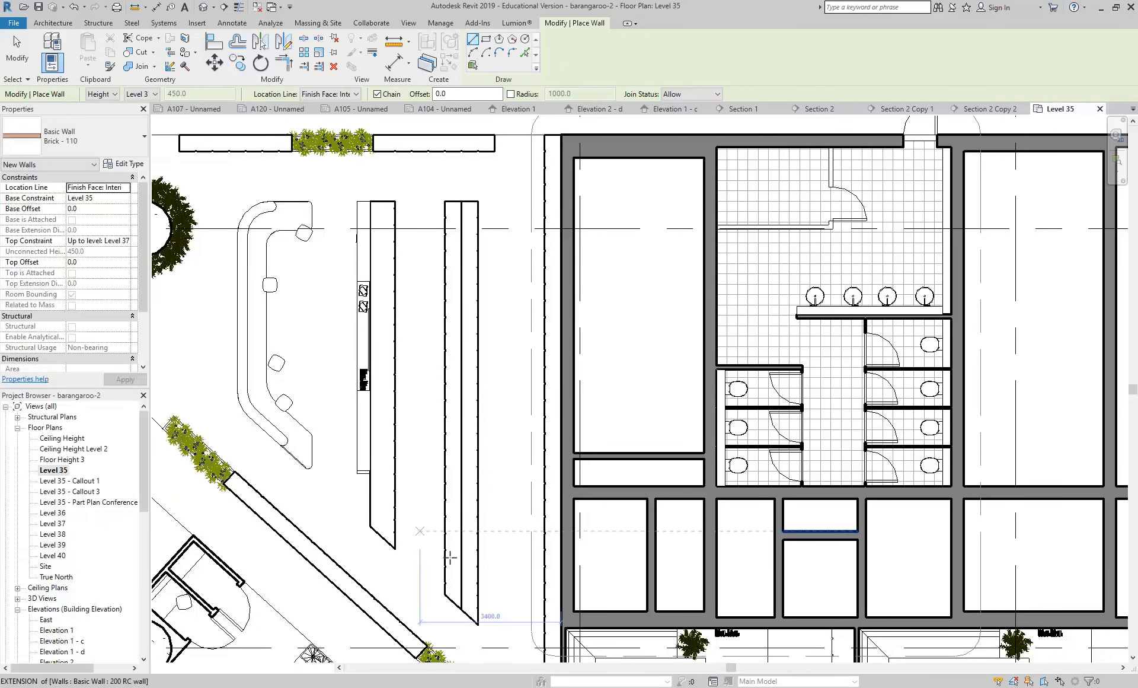
pyautogui.click(478, 623)
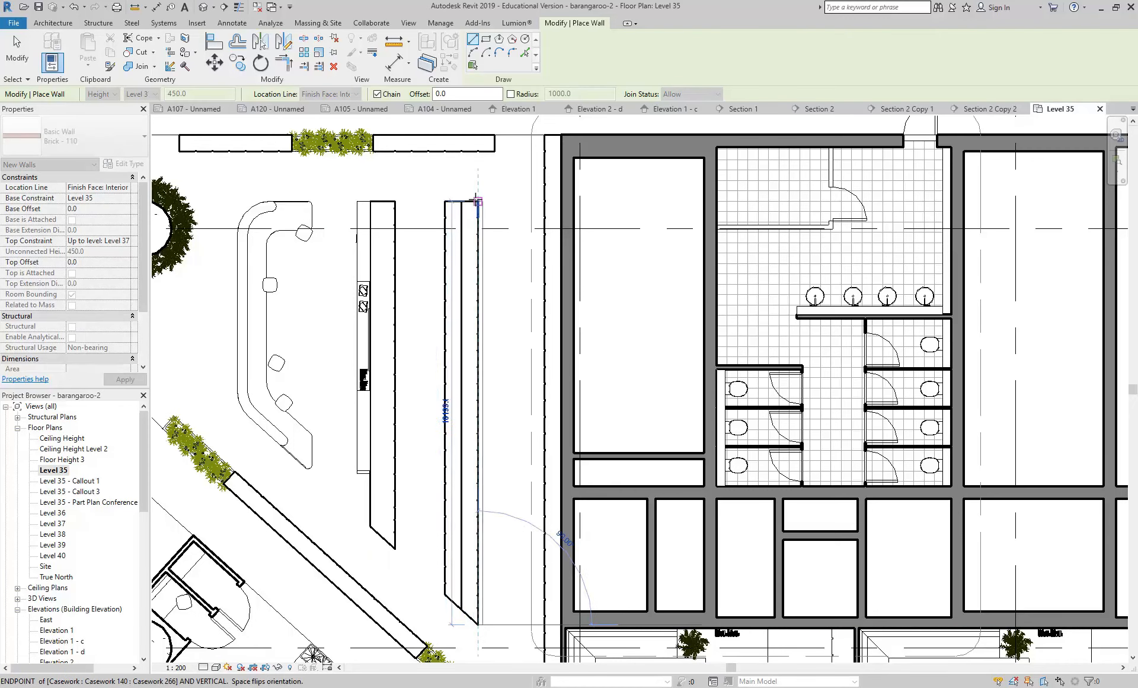
pyautogui.rightClick(438, 158)
pyautogui.click(440, 162)
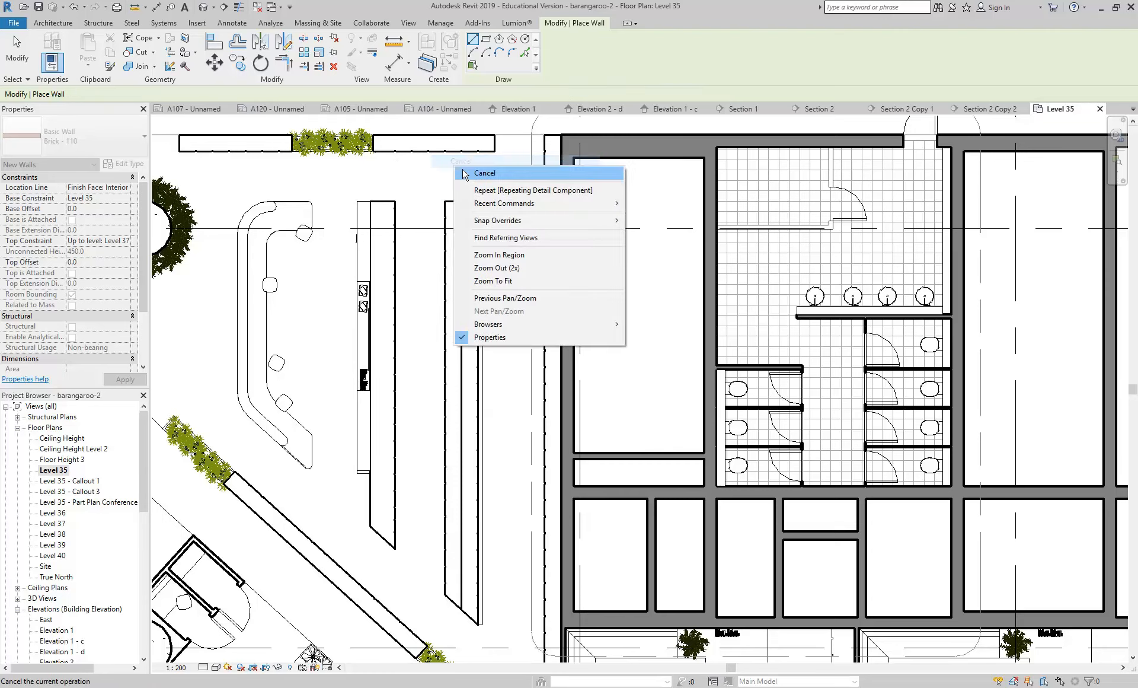
pyautogui.press('Escape')
pyautogui.click(486, 309)
pyautogui.press('Escape')
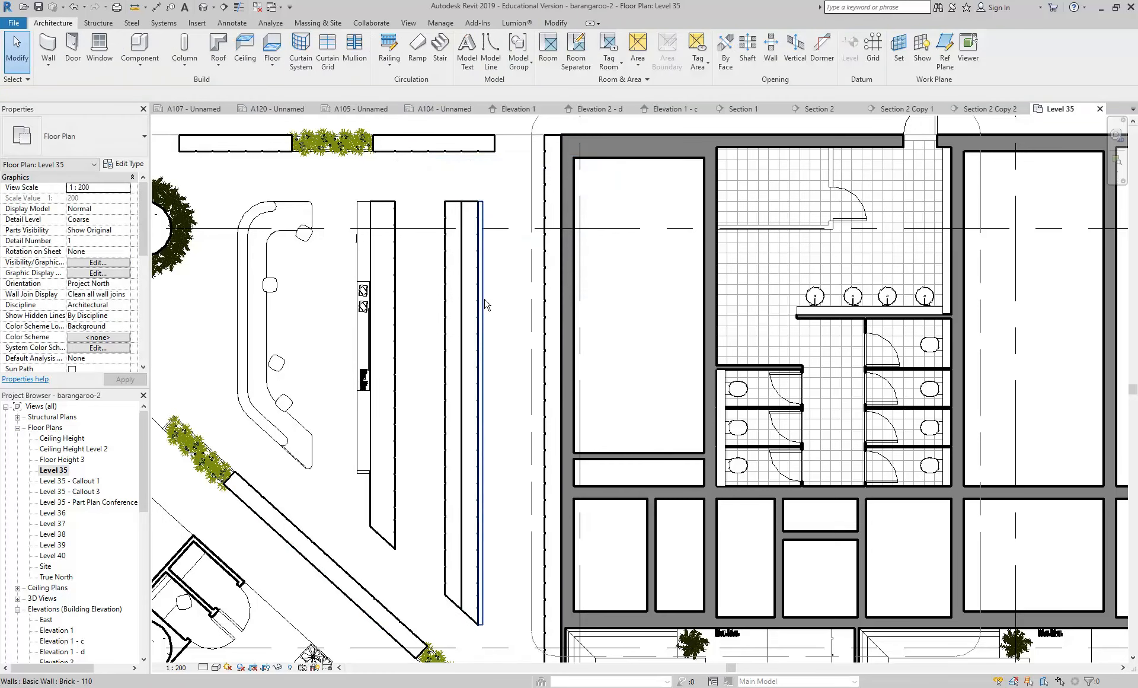
pyautogui.click(482, 304)
pyautogui.press('Escape')
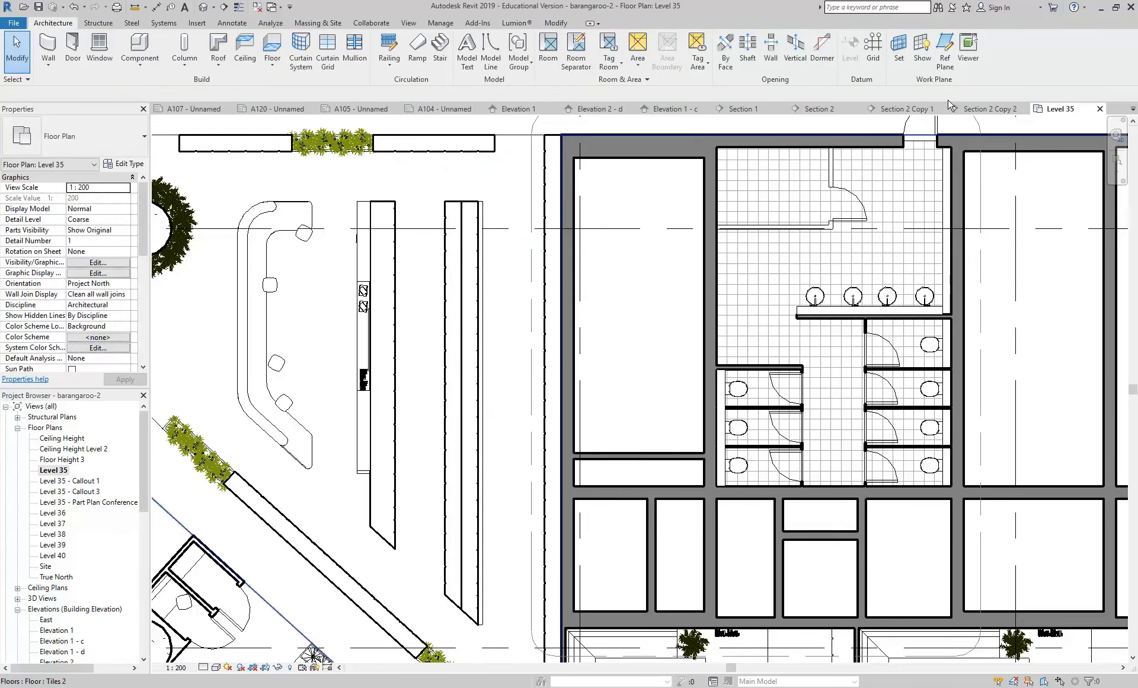
# - Open Section 2 Copy 2 and stretch the new brick wall's top up to the ceiling line
pyautogui.click(977, 109)
pyautogui.scroll(-3, 503, 383)
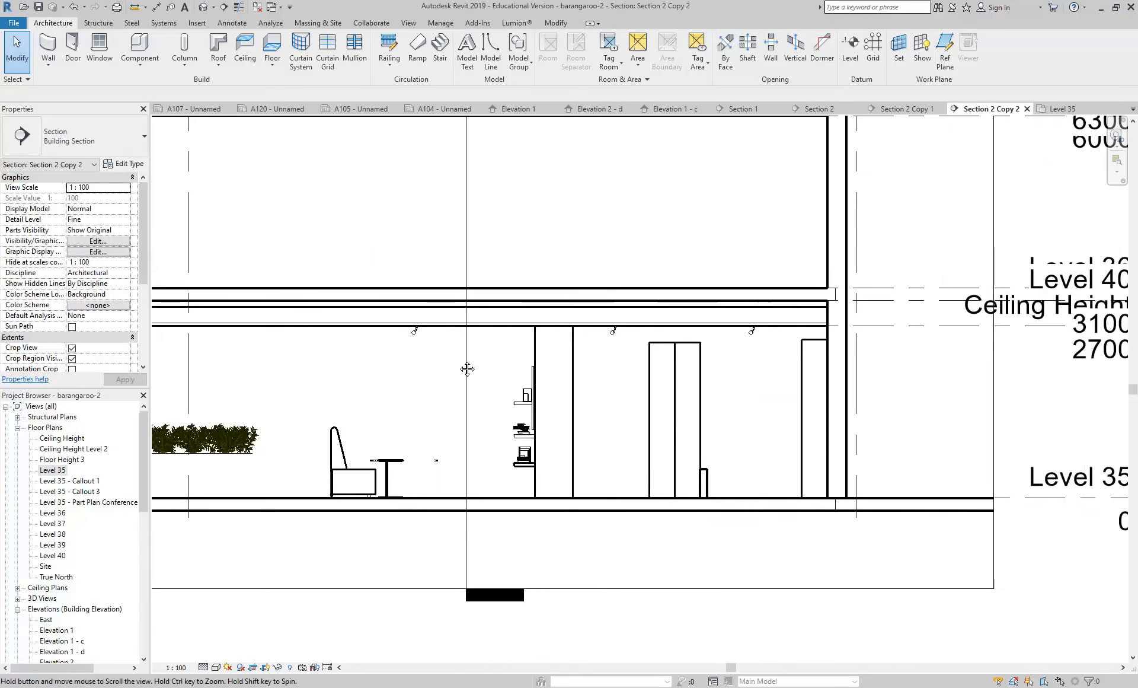
pyautogui.scroll(4, 724, 467)
pyautogui.scroll(-2, 652, 469)
pyautogui.scroll(4, 599, 470)
pyautogui.click(506, 474)
pyautogui.moveTo(507, 455); pyautogui.dragTo(505, 166)
pyautogui.moveTo(554, 303); pyautogui.dragTo(501, 340, button='middle')
pyautogui.press('Escape')
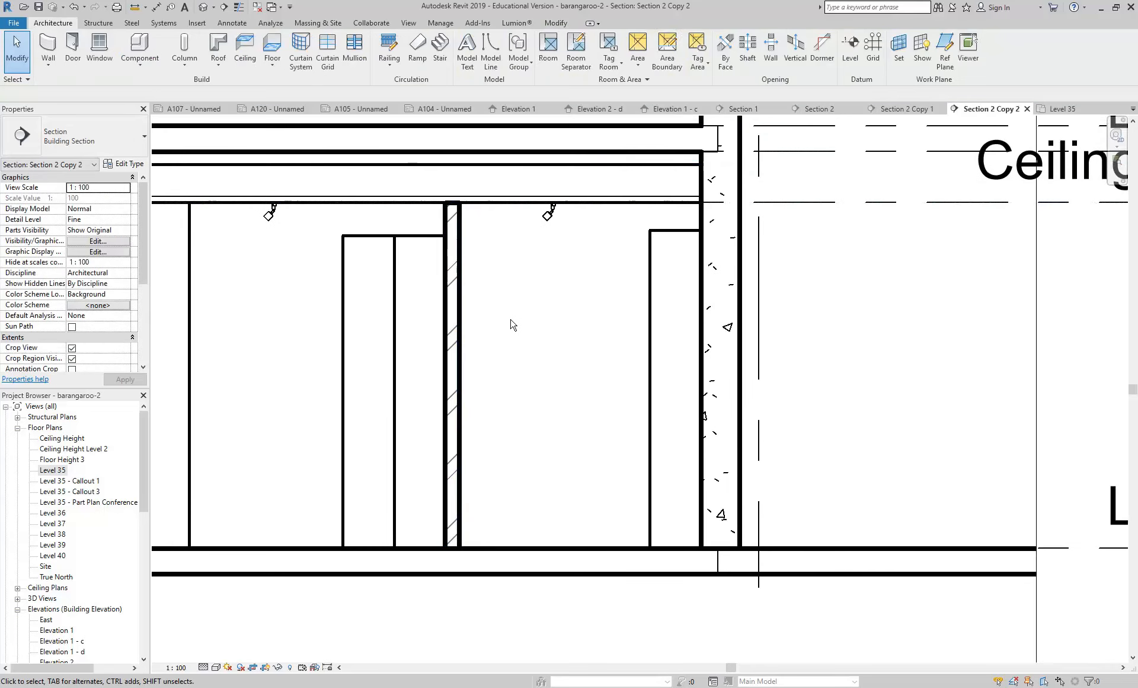
# - Set the Section 2 Copy 2 view scale to 1:20 and show the brick wall's base at the floor
pyautogui.scroll(1, 513, 324)
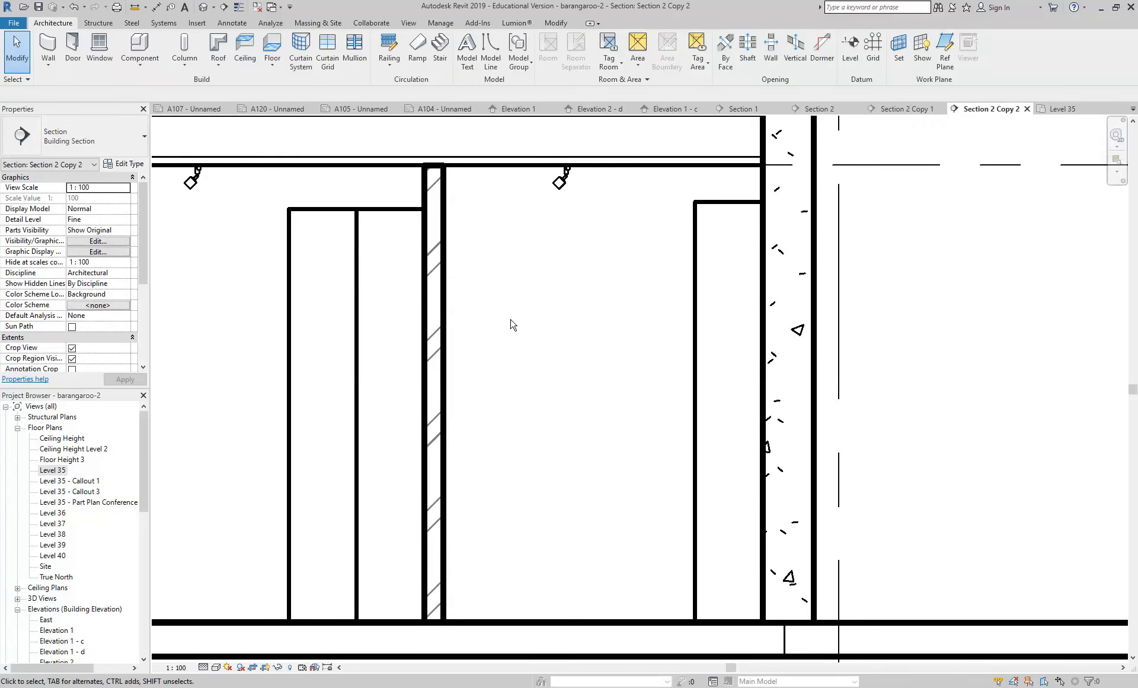
pyautogui.scroll(1, 473, 411)
pyautogui.click(176, 667)
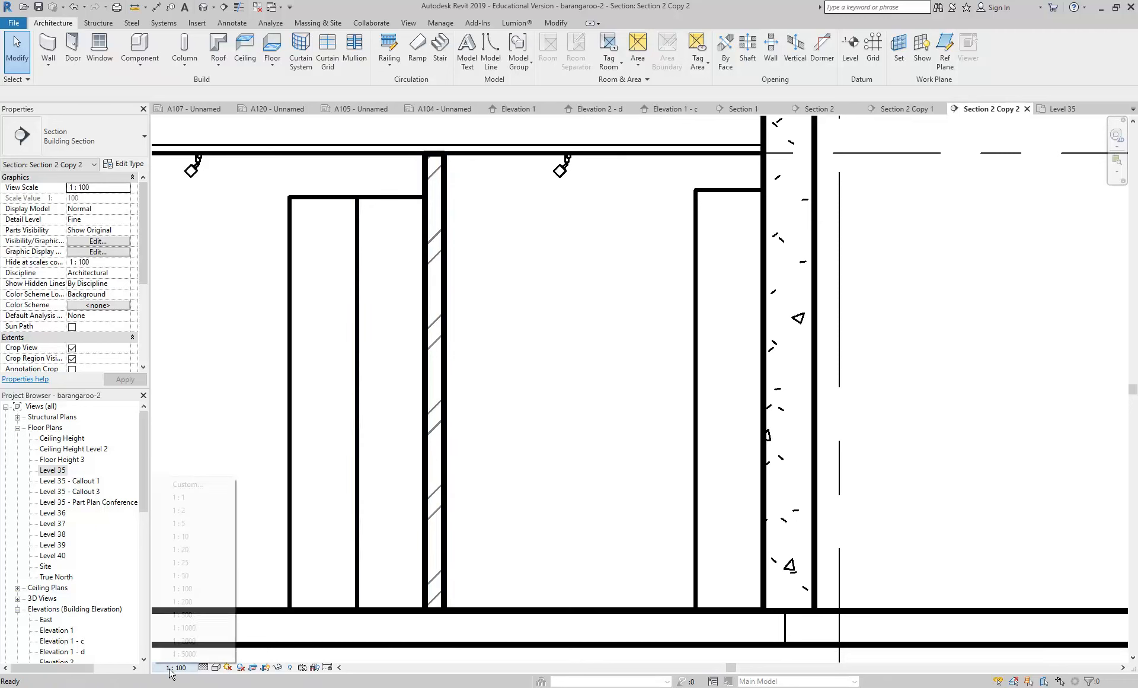
pyautogui.click(189, 551)
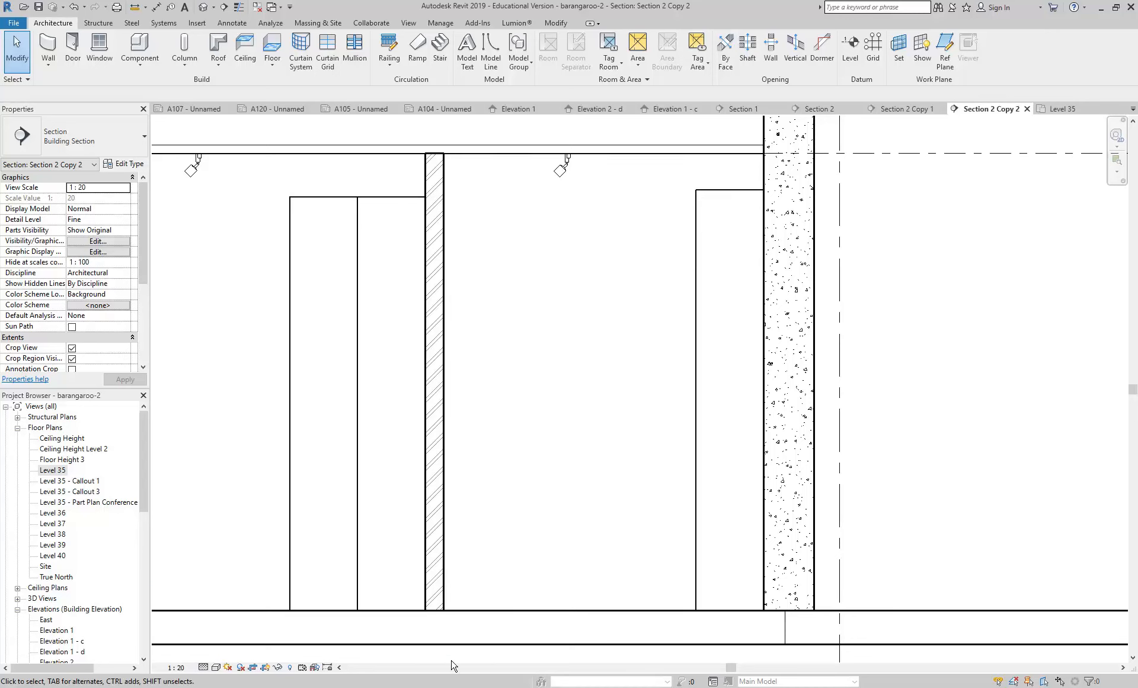
pyautogui.scroll(5, 425, 596)
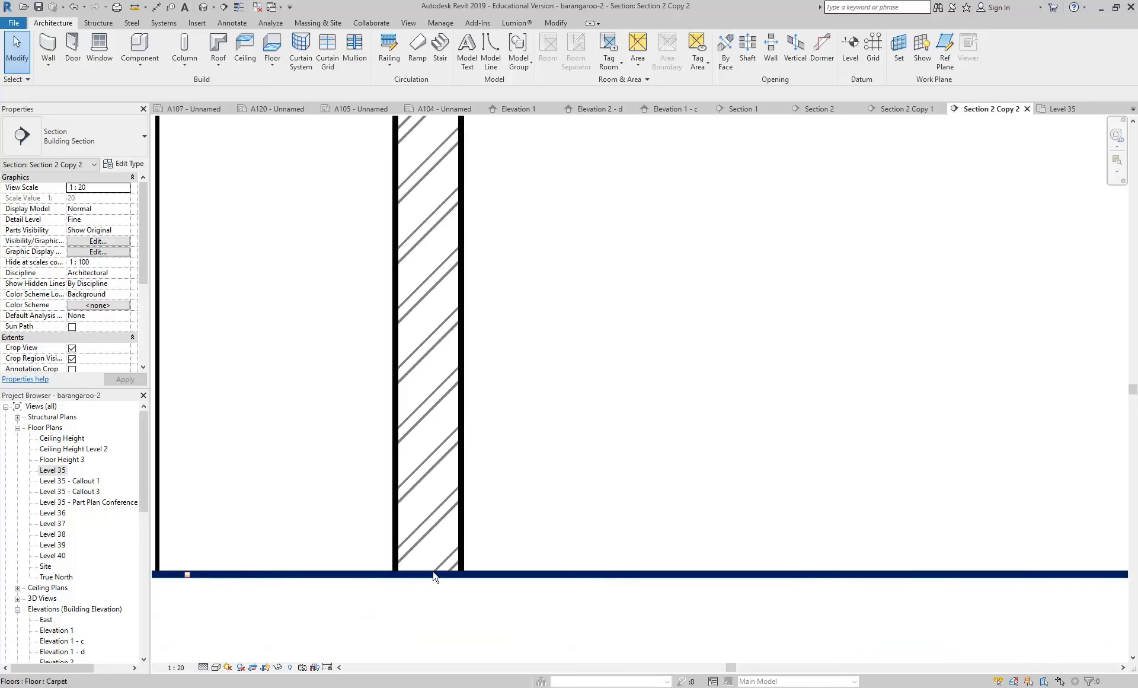
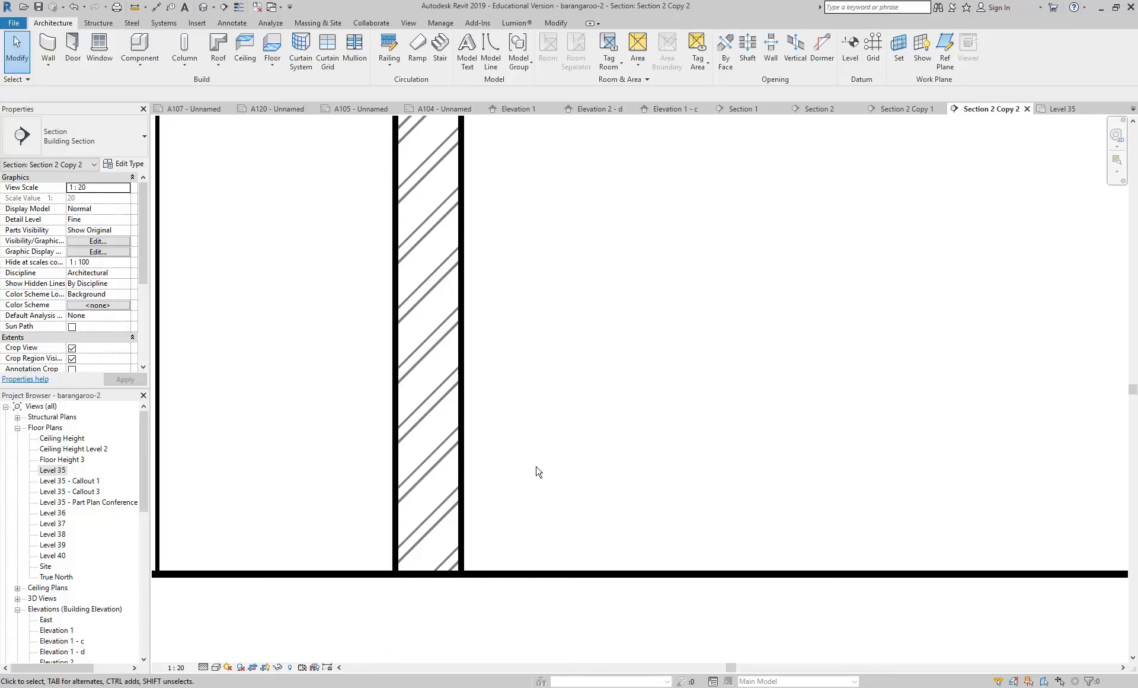
# - Place a Brick repeating detail about 2620 mm long up the Brick - 110 wall, from the floor intersection to just below the ceiling
pyautogui.click(225, 23)
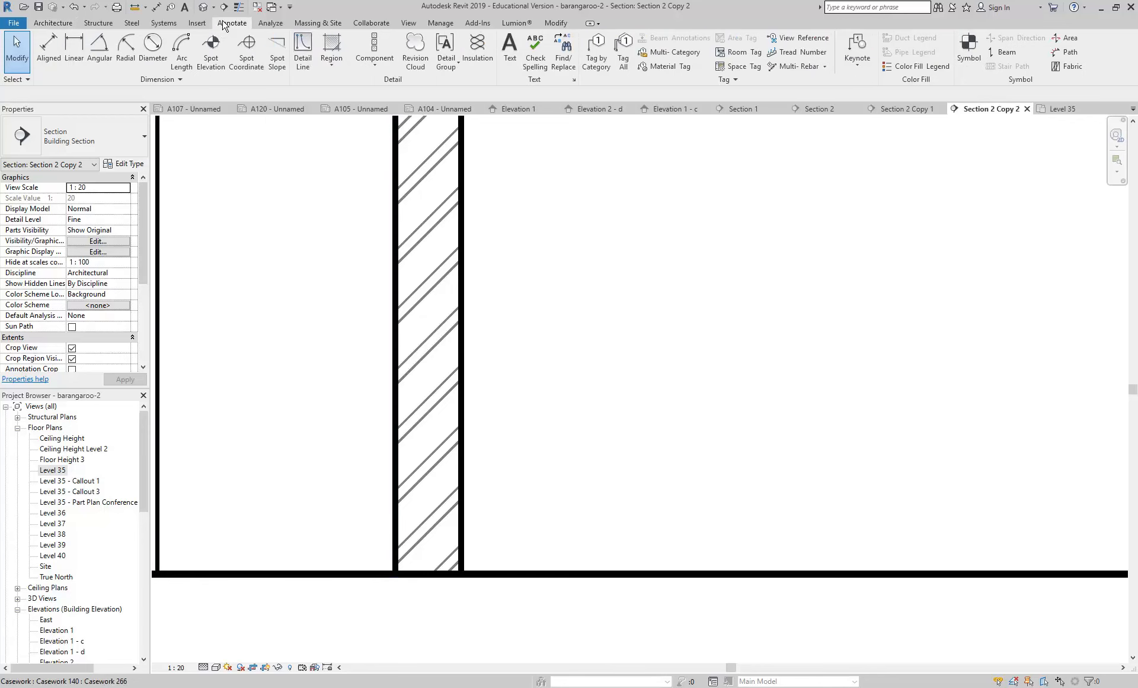
pyautogui.click(375, 65)
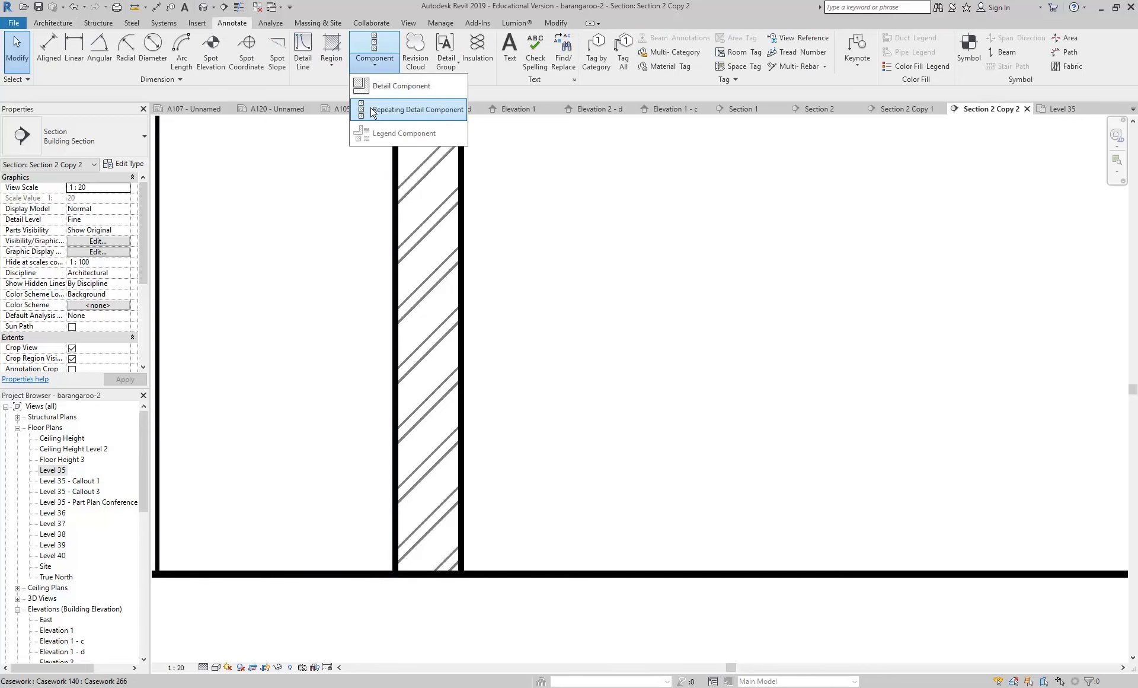
pyautogui.click(382, 110)
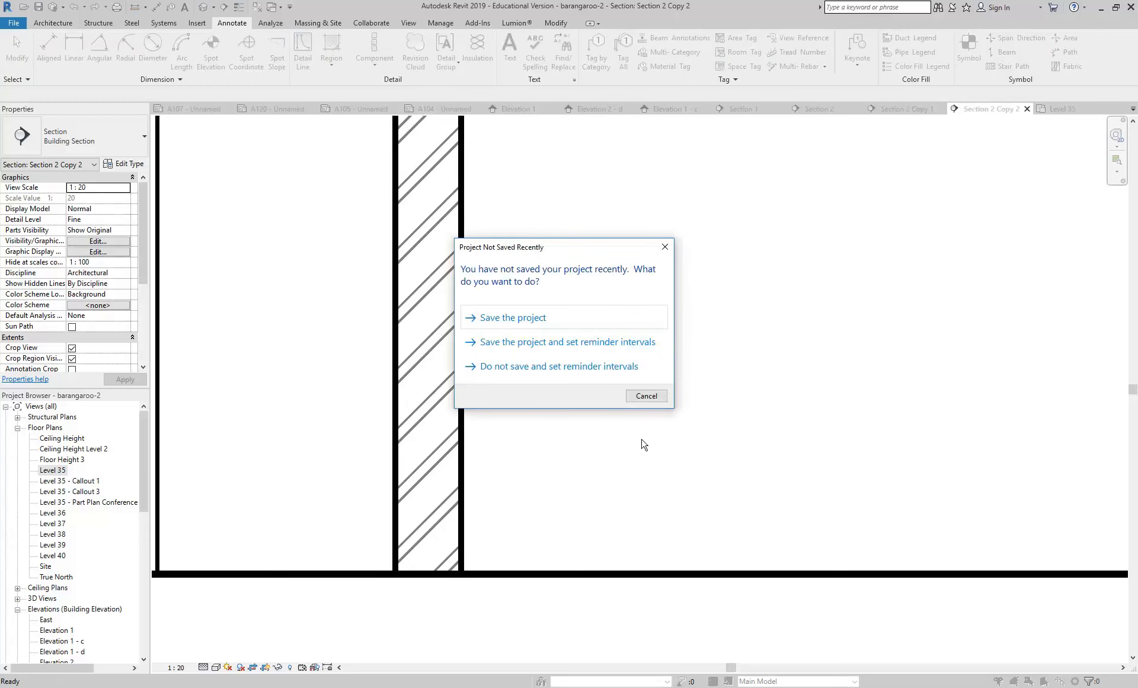
pyautogui.click(645, 395)
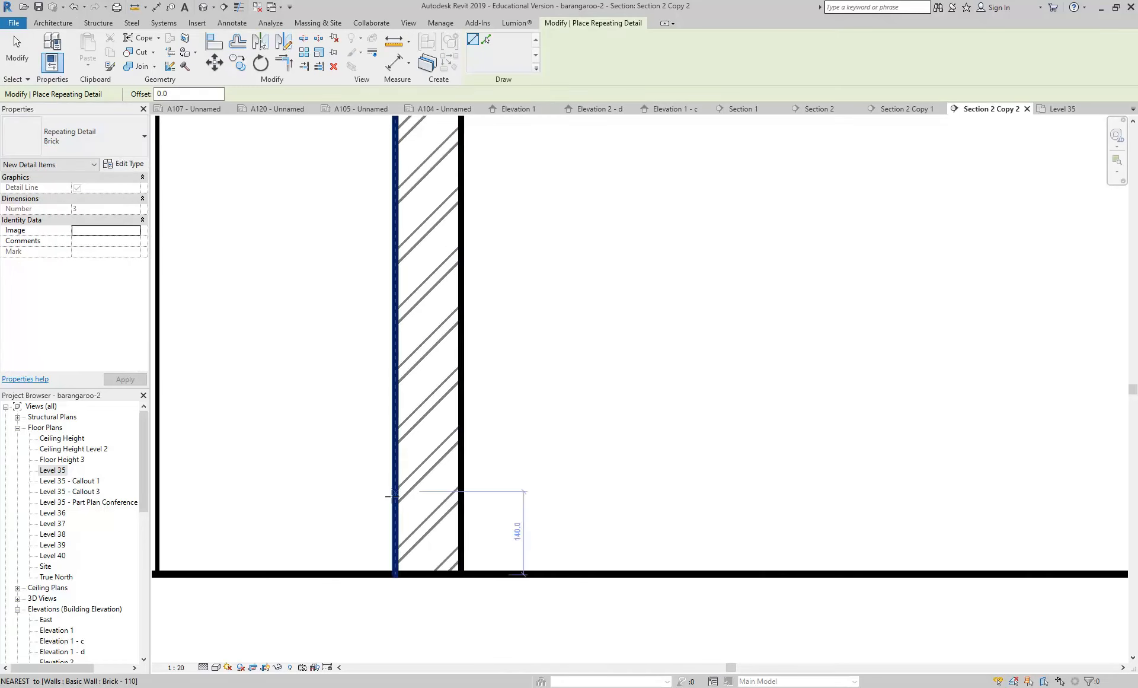
pyautogui.scroll(3, 408, 596)
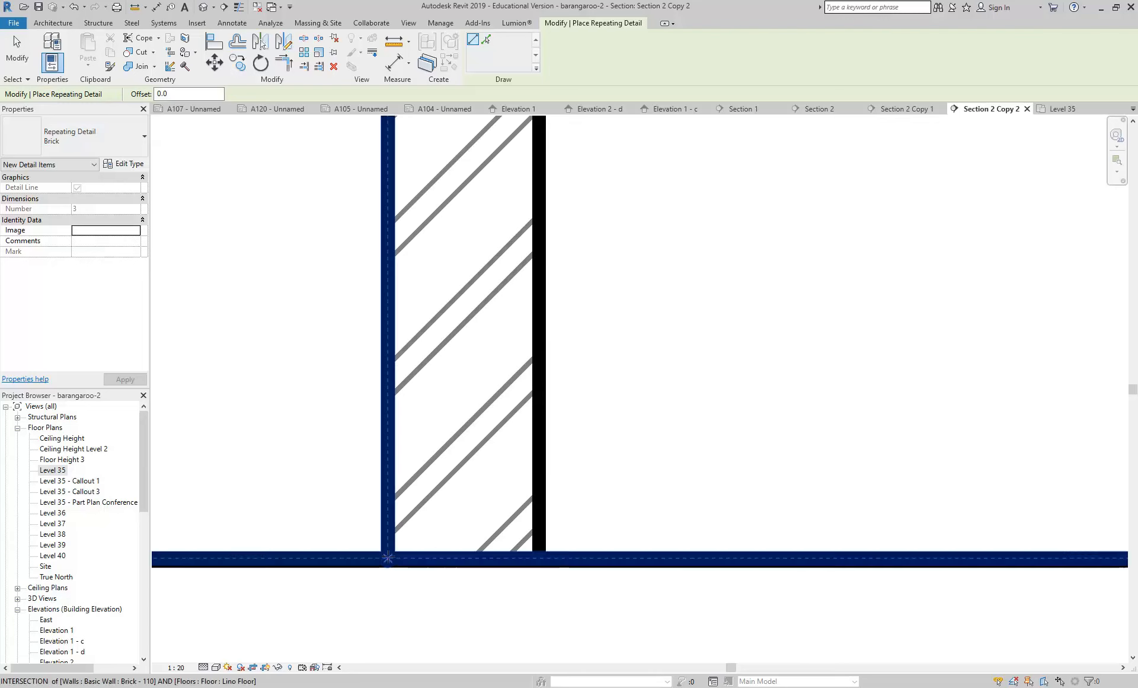
pyautogui.click(388, 559)
pyautogui.scroll(-3, 388, 315)
pyautogui.moveTo(395, 326); pyautogui.dragTo(392, 512, button='middle')
pyautogui.scroll(-1, 395, 254)
pyautogui.moveTo(395, 254); pyautogui.dragTo(375, 571, button='middle')
pyautogui.scroll(-2, 369, 218)
pyautogui.moveTo(368, 218); pyautogui.dragTo(368, 438, button='middle')
pyautogui.scroll(-1, 369, 247)
pyautogui.moveTo(368, 246); pyautogui.dragTo(353, 346, button='middle')
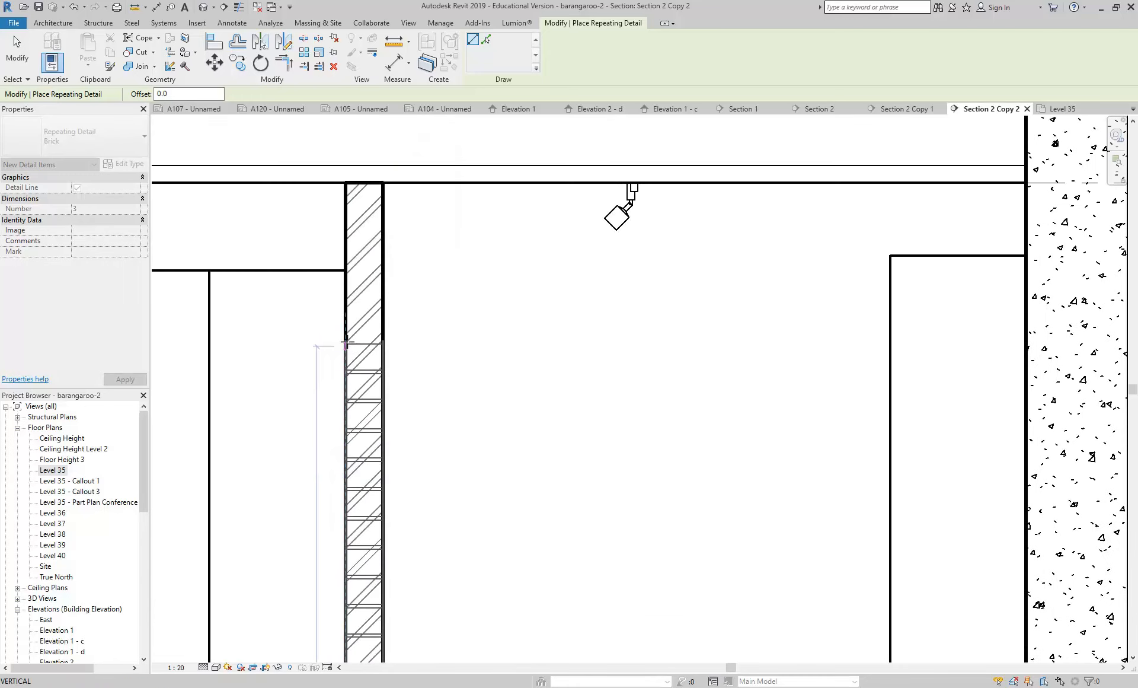
pyautogui.click(350, 209)
pyautogui.rightClick(439, 259)
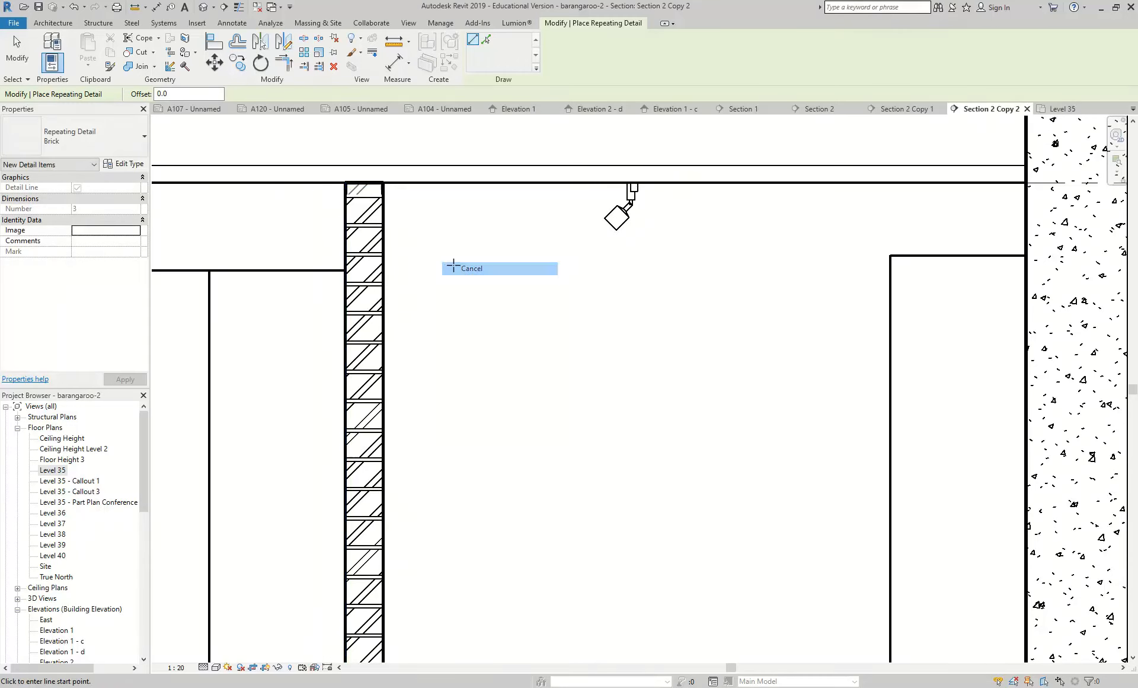
pyautogui.click(483, 273)
# - Examine how the brick courses meet the ceiling at the wall's head and the floor at its base
pyautogui.scroll(-1, 466, 361)
pyautogui.moveTo(461, 477); pyautogui.dragTo(462, 520, button='middle')
pyautogui.scroll(8, 373, 236)
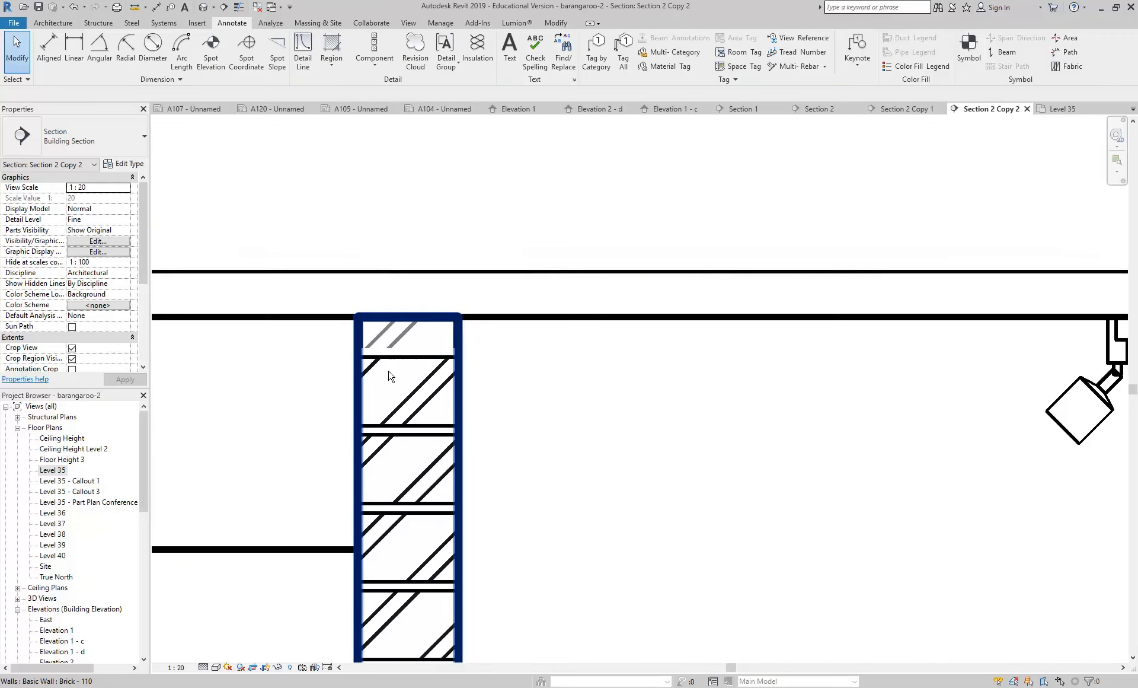
pyautogui.scroll(-7, 389, 377)
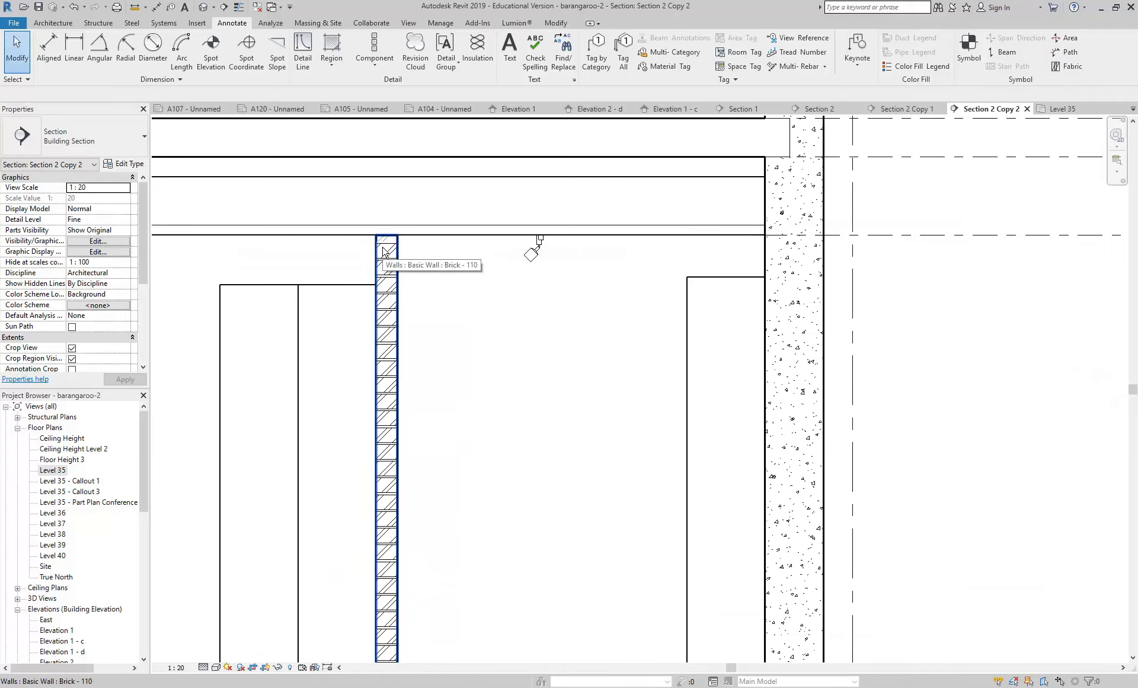
pyautogui.scroll(-1, 398, 258)
pyautogui.moveTo(422, 332); pyautogui.dragTo(435, 202, button='middle')
pyautogui.scroll(2, 350, 542)
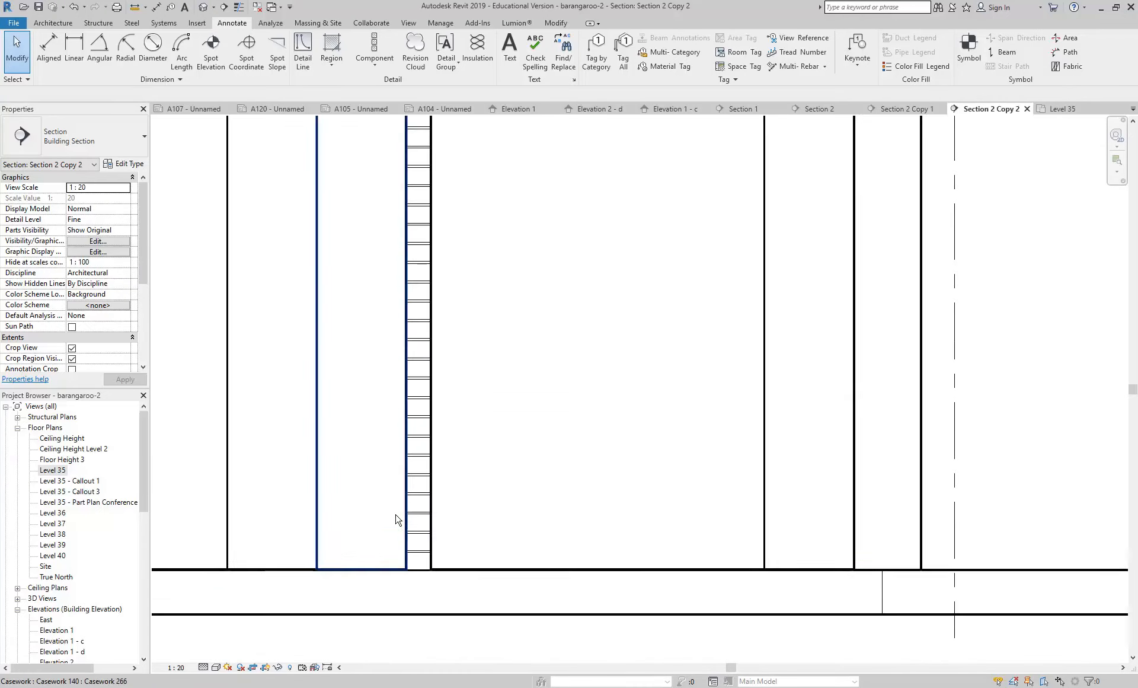
pyautogui.scroll(3, 428, 552)
pyautogui.scroll(2, 471, 613)
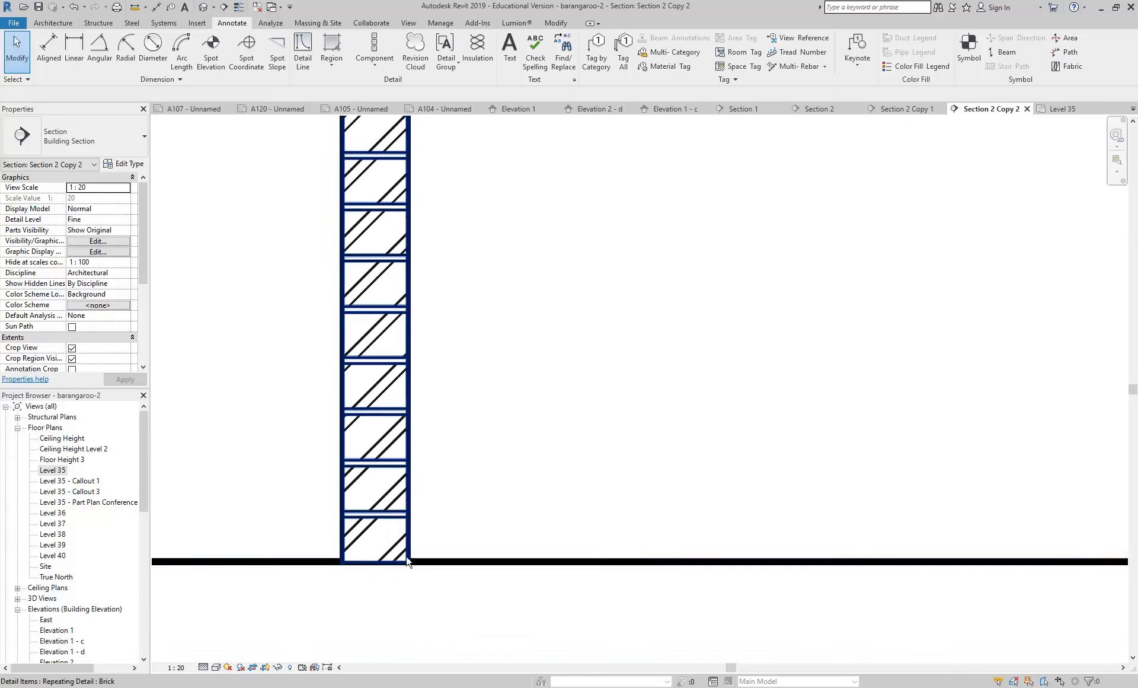
pyautogui.click(366, 533)
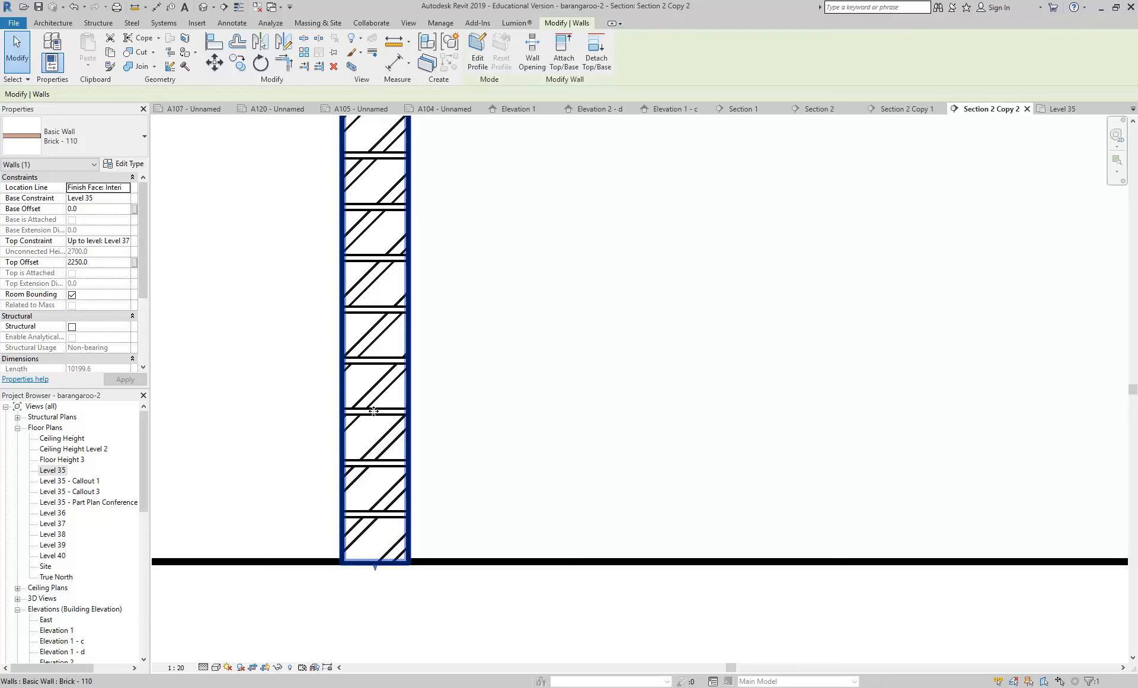
pyautogui.click(127, 165)
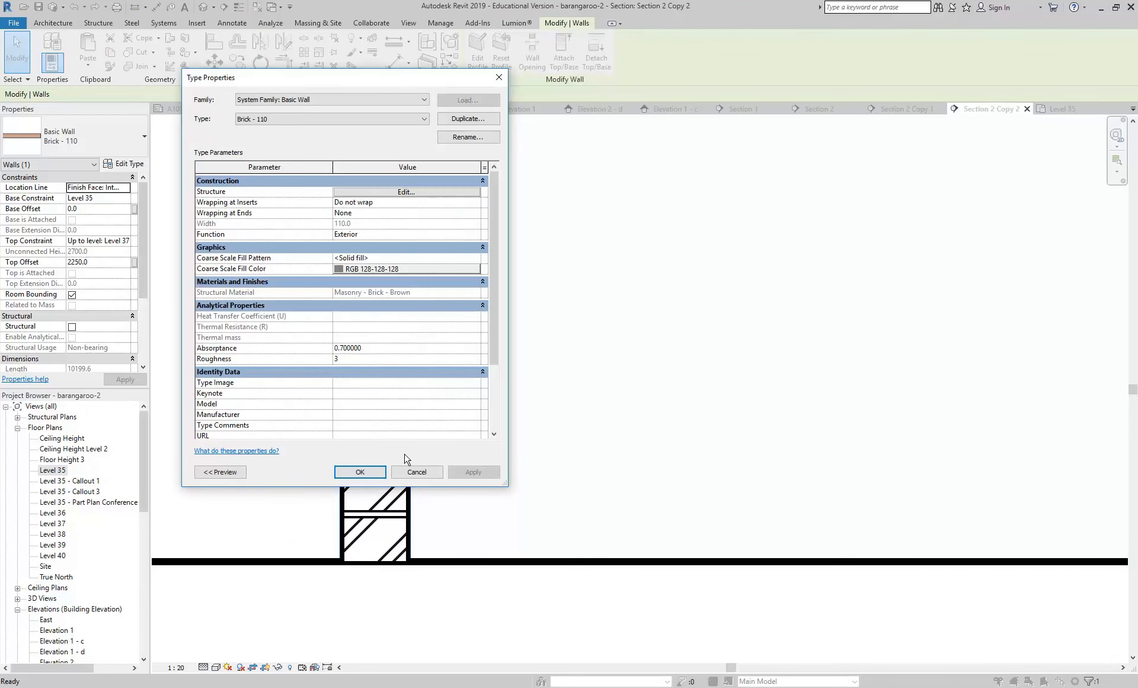
pyautogui.click(419, 474)
pyautogui.press('Escape')
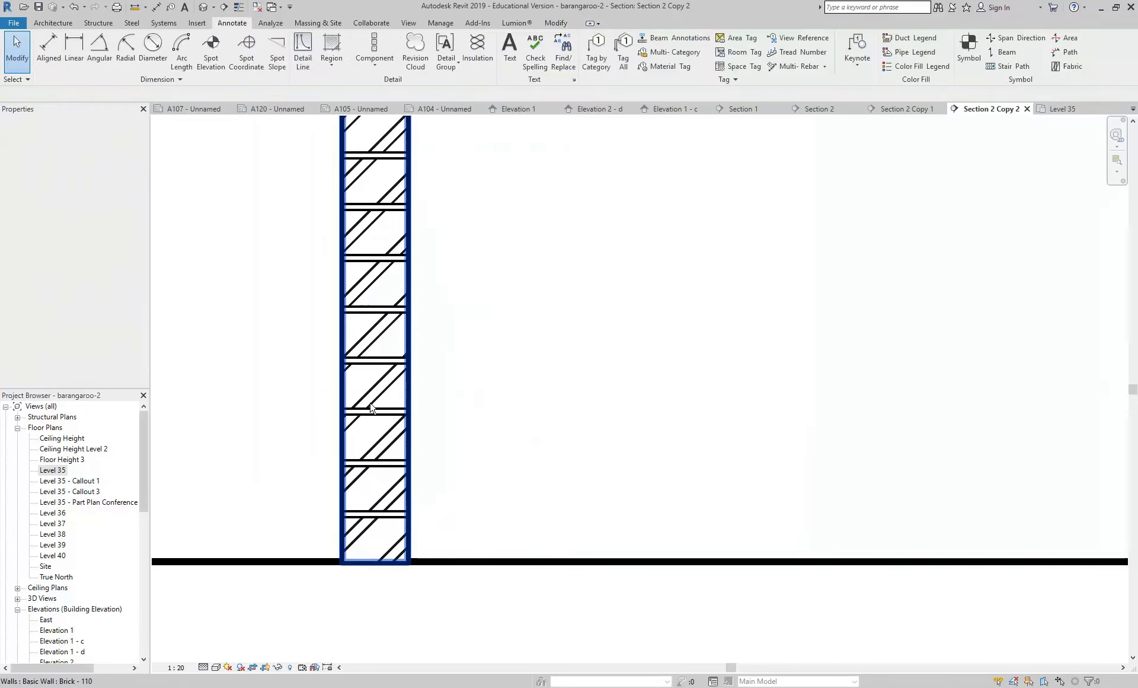
pyautogui.click(373, 411)
pyautogui.press('Escape')
pyautogui.click(373, 419)
pyautogui.press('Escape')
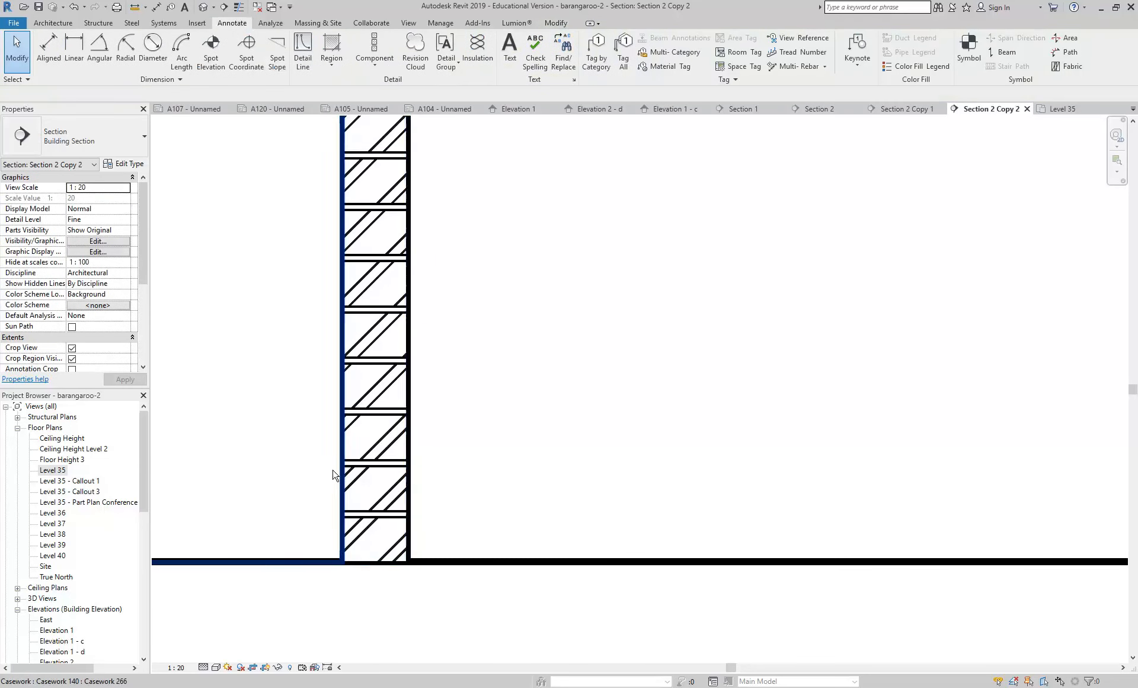
# - Inspect the type parameters of the Brick repeating detail, in particular its spacing
pyautogui.click(343, 526)
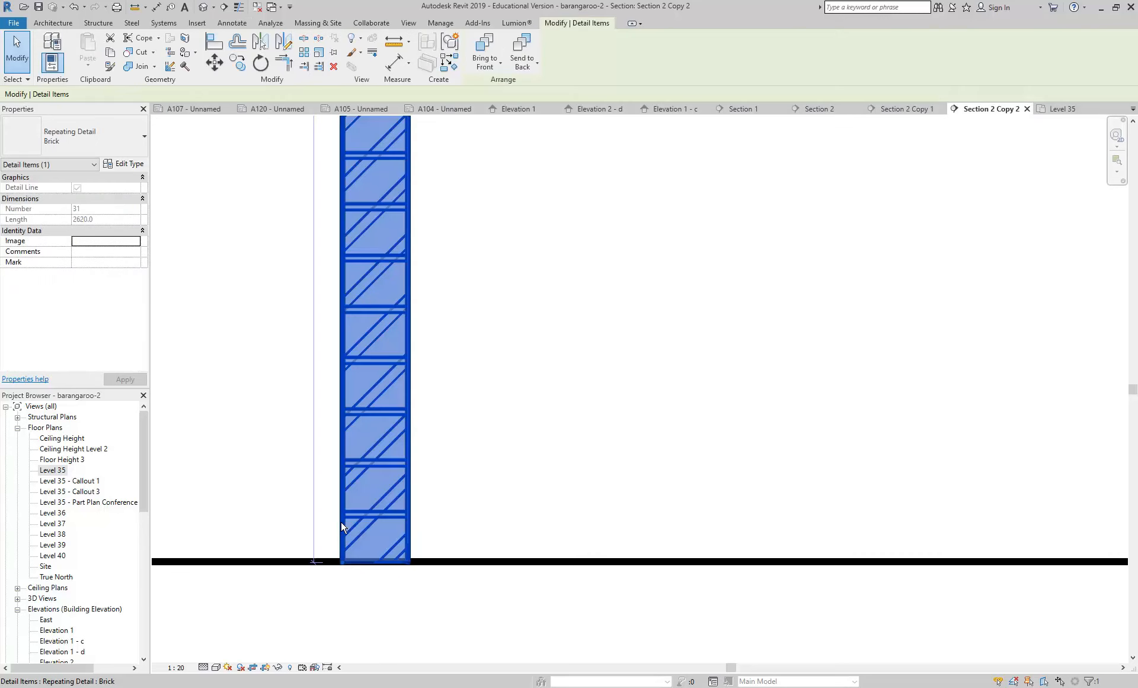
pyautogui.click(134, 165)
pyautogui.click(380, 224)
pyautogui.click(381, 224)
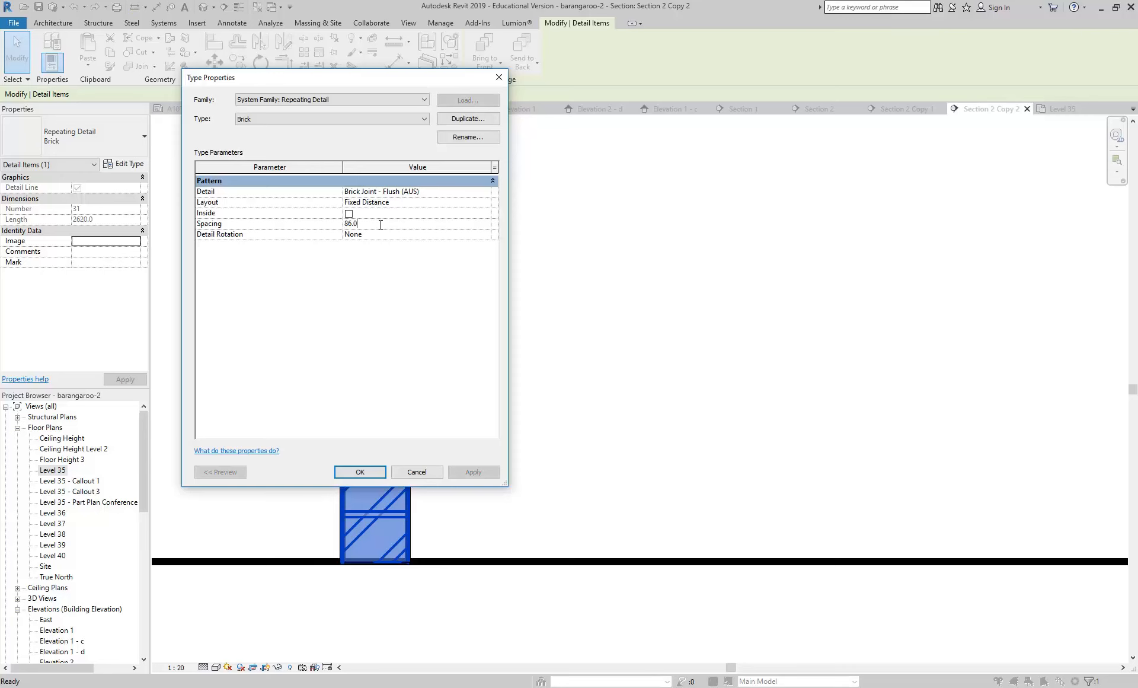
pyautogui.click(403, 472)
# - Check the repeating brick detail over the wall's full height in the section view
pyautogui.scroll(-3, 415, 363)
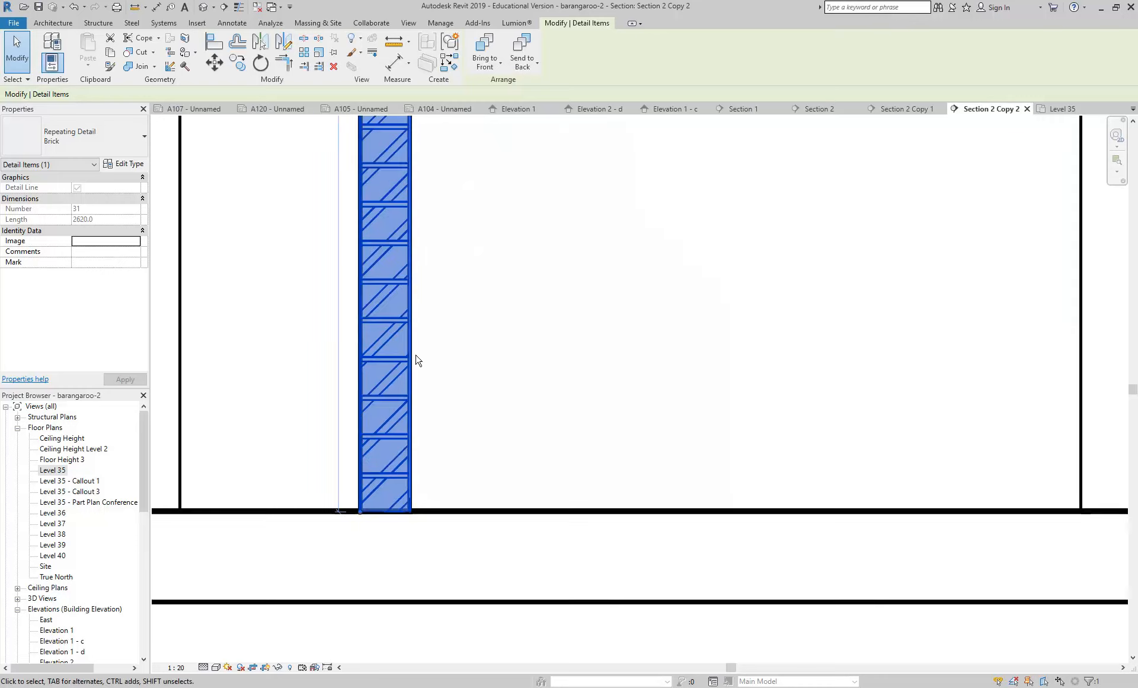
pyautogui.scroll(-3, 460, 442)
pyautogui.press('Escape')
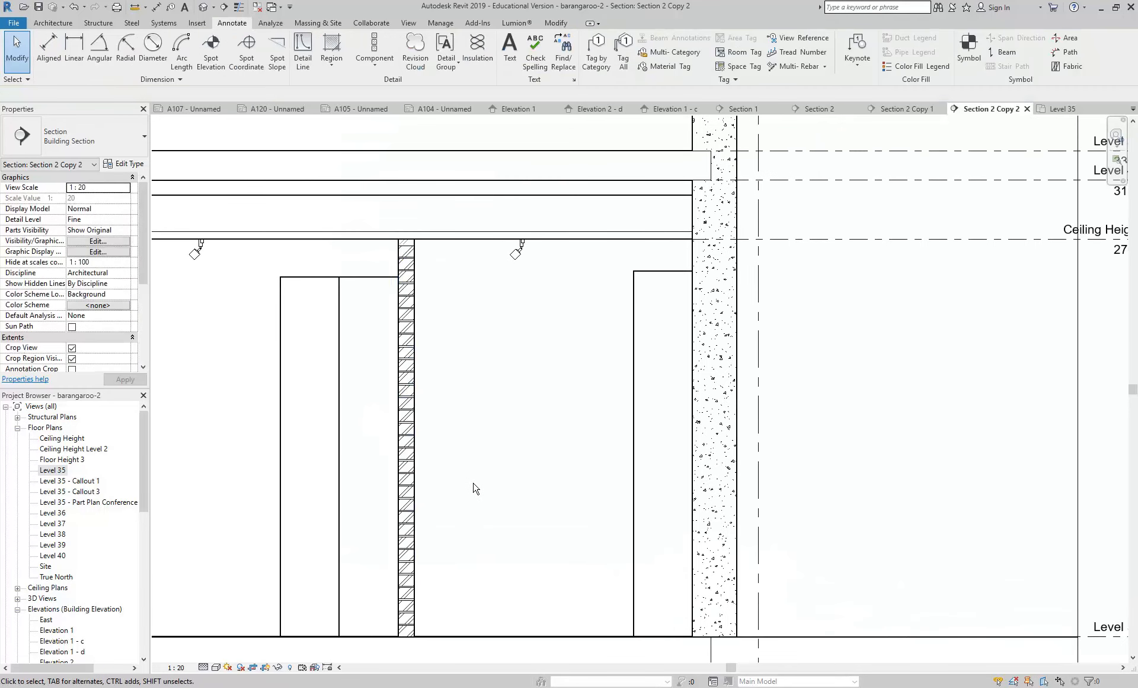
pyautogui.moveTo(581, 356); pyautogui.dragTo(406, 470, button='middle')
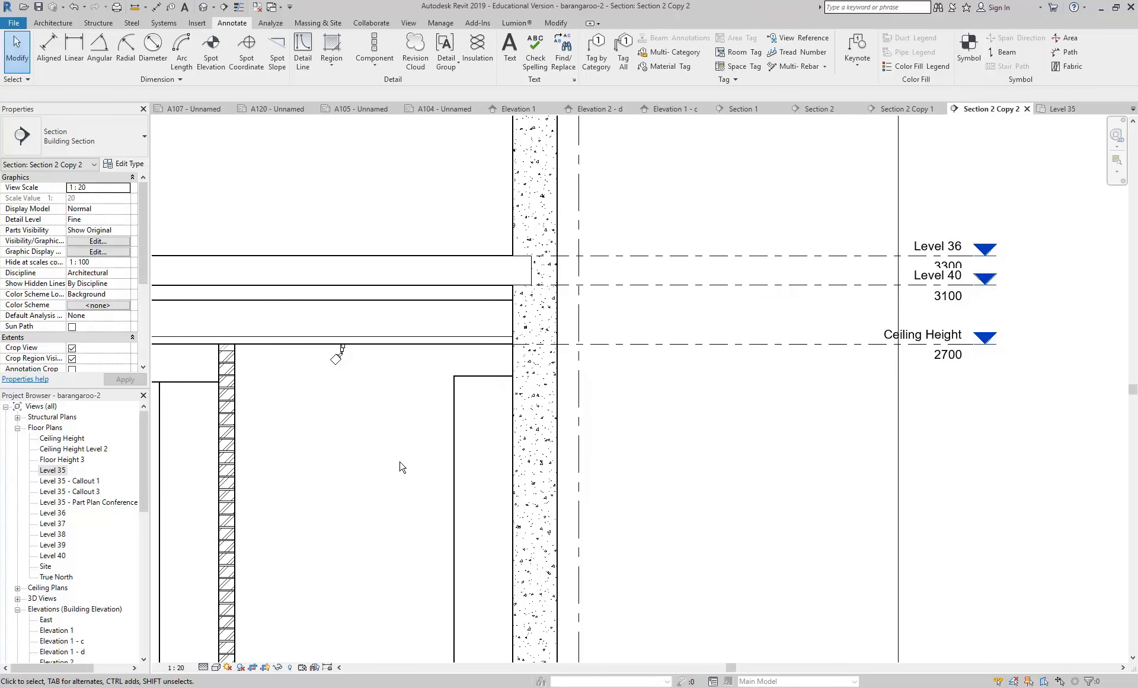
pyautogui.moveTo(276, 482); pyautogui.dragTo(432, 208, button='middle')
pyautogui.scroll(2, 359, 446)
pyautogui.scroll(2, 403, 424)
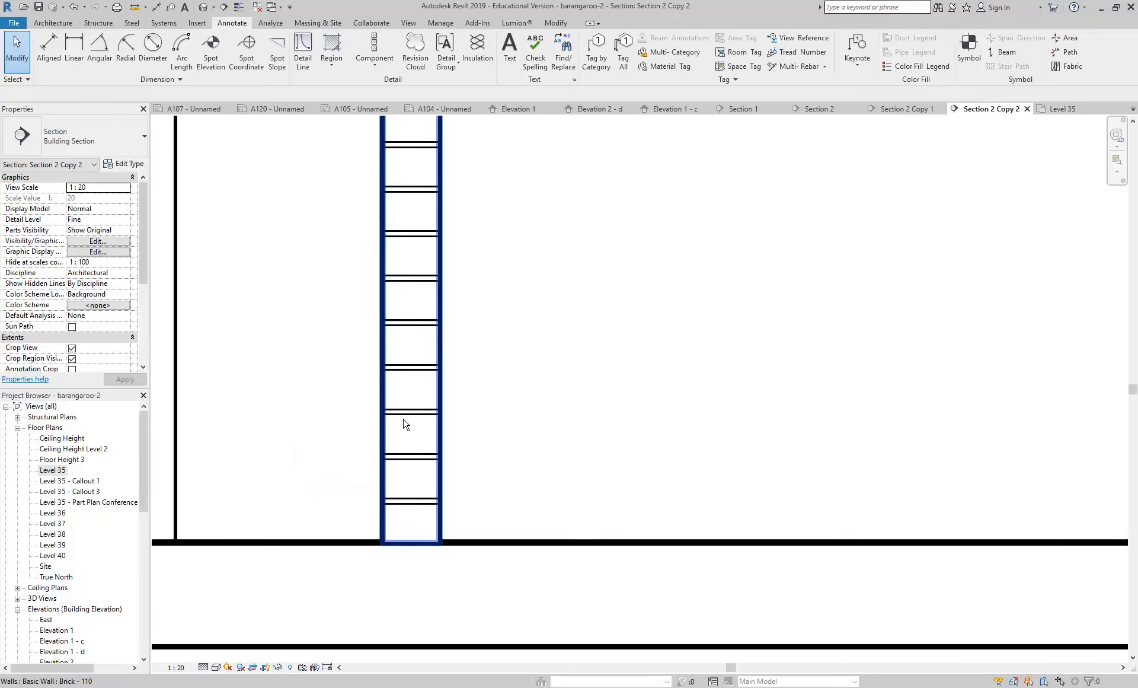
pyautogui.click(384, 440)
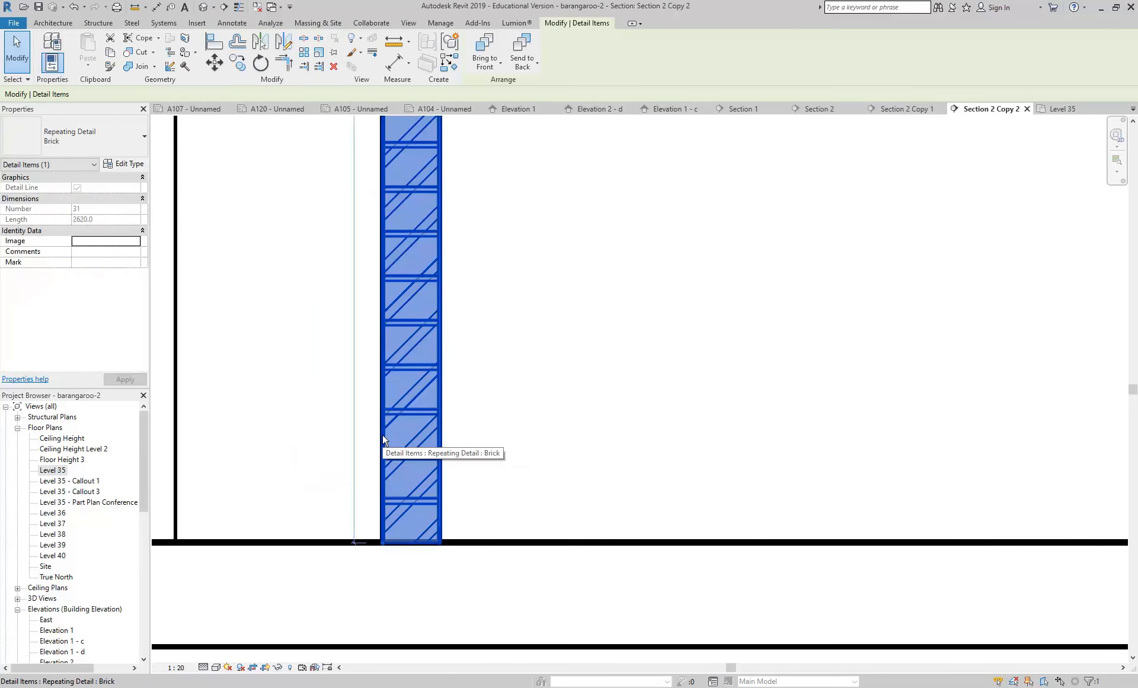
pyautogui.click(581, 348)
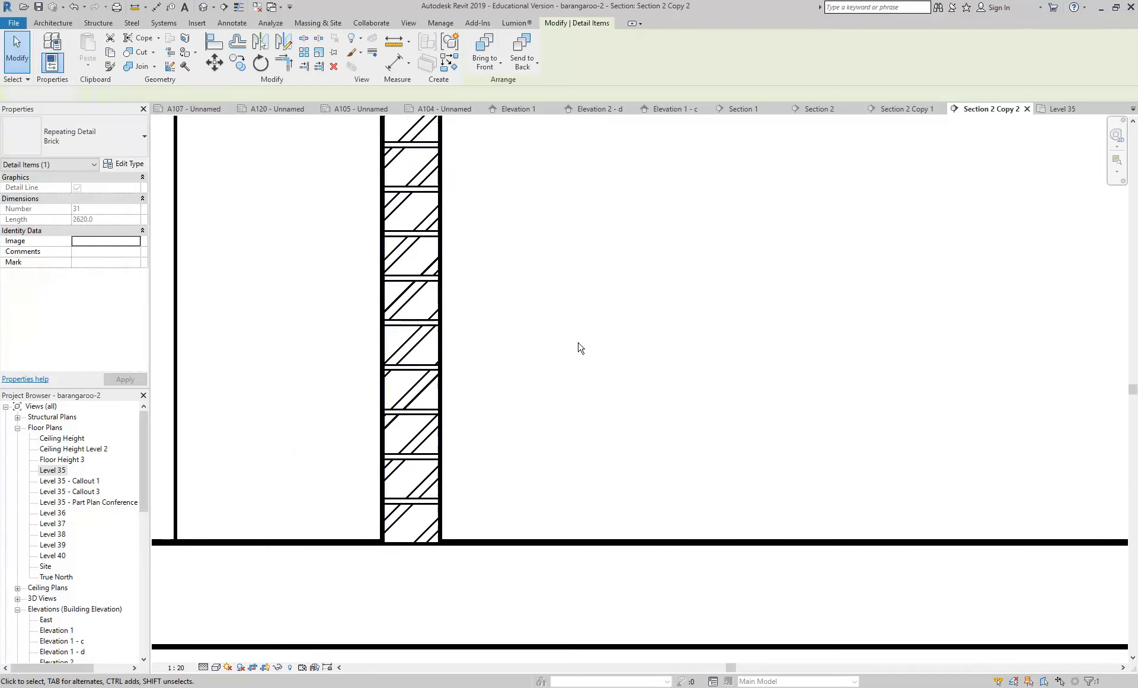
pyautogui.click(201, 24)
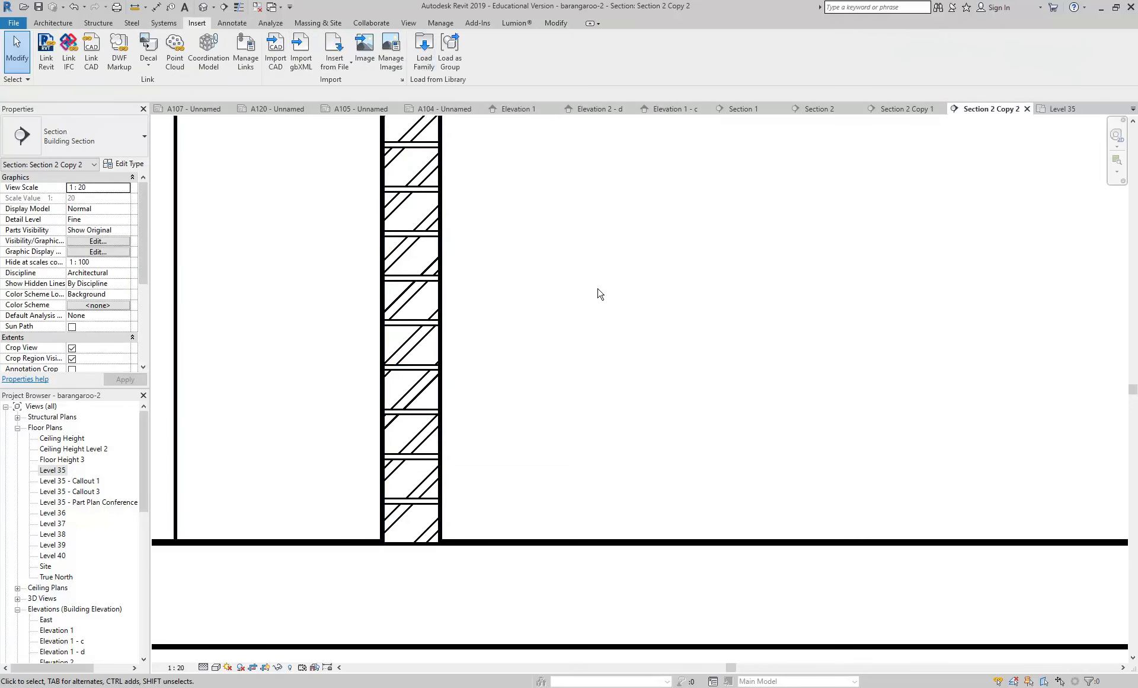
pyautogui.scroll(-5, 600, 293)
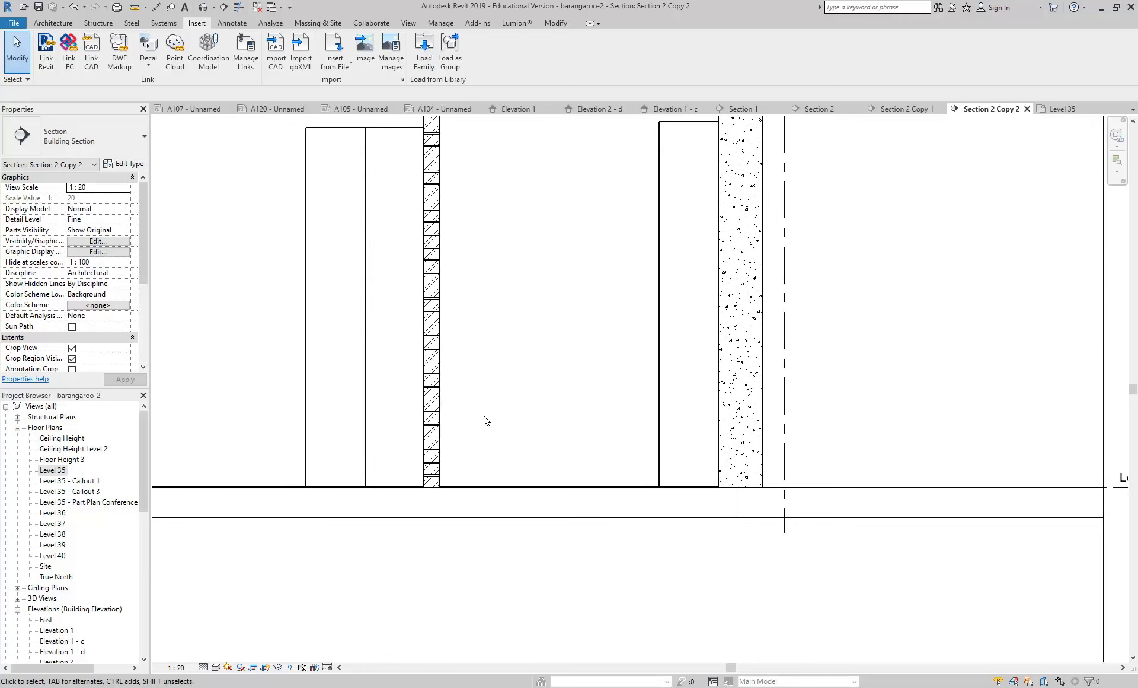
pyautogui.moveTo(539, 253); pyautogui.dragTo(490, 308, button='middle')
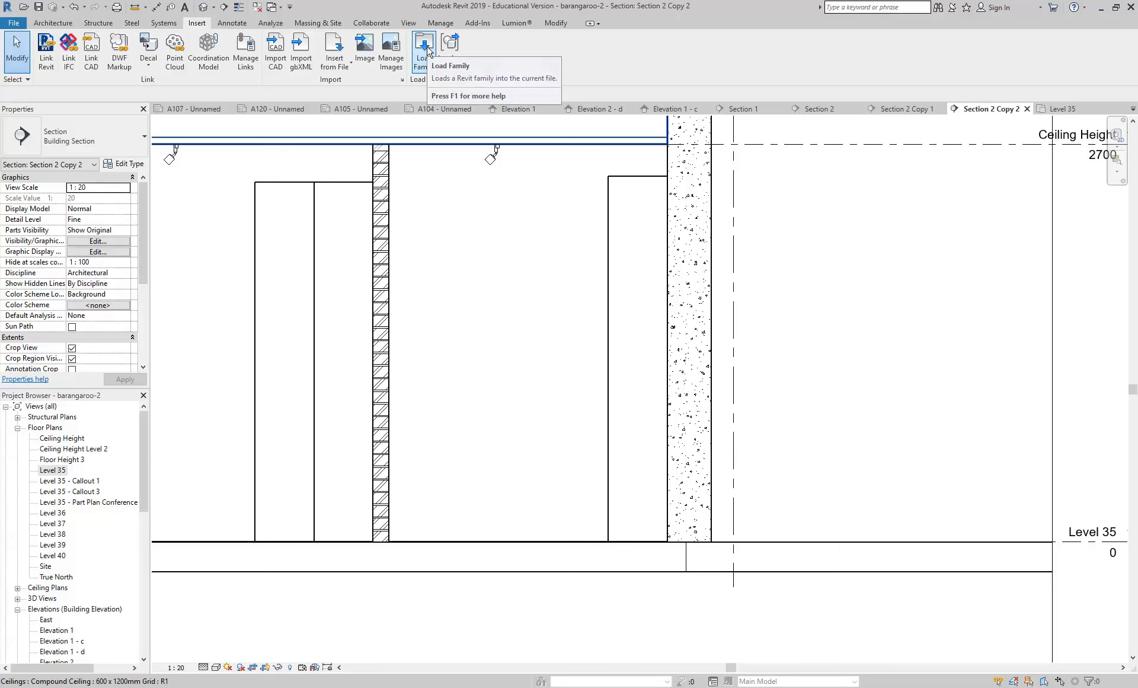
# - Review the Brick repeating detail's type properties again, including its assigned detail and the available types
pyautogui.click(372, 411)
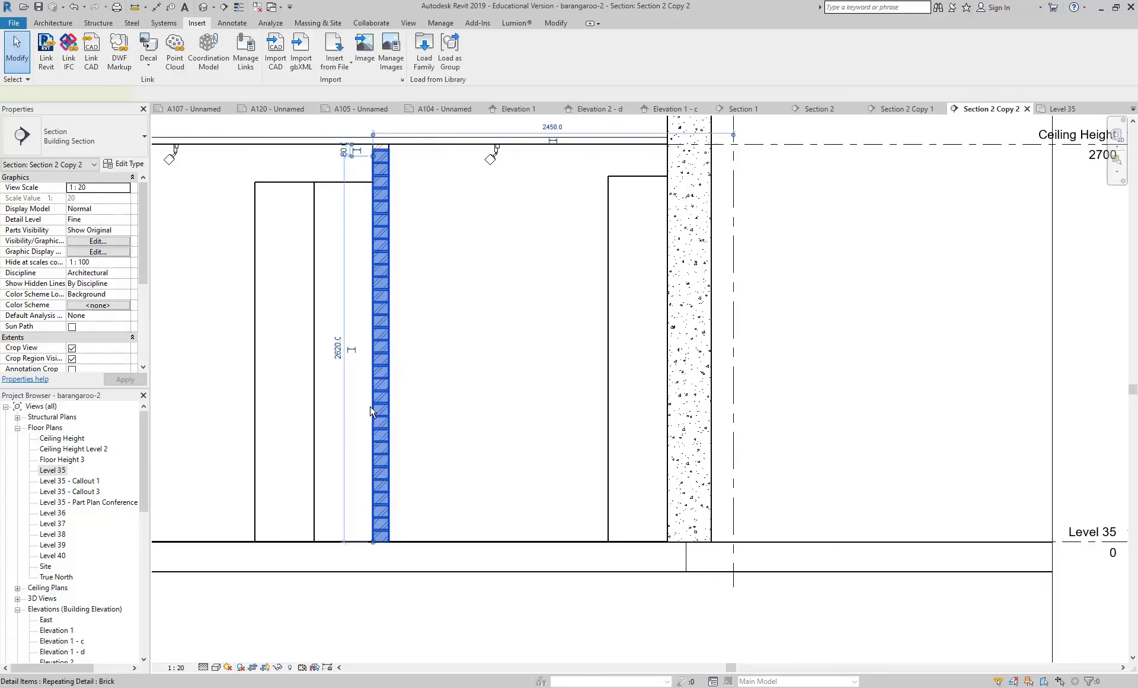
pyautogui.click(124, 164)
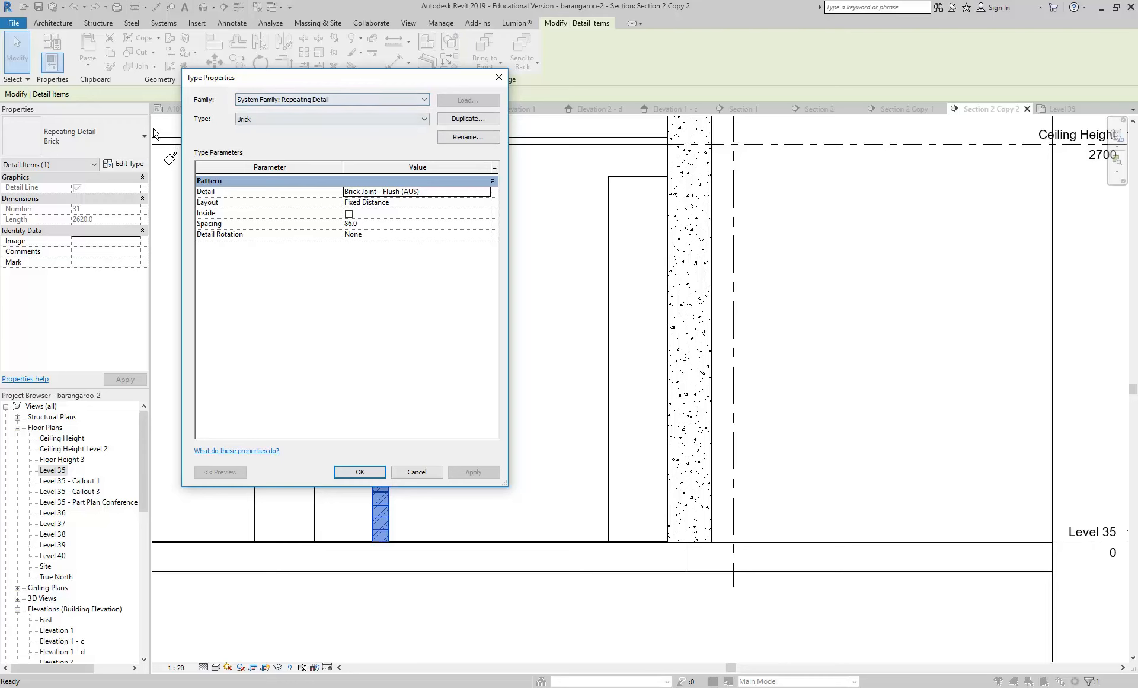
pyautogui.click(262, 119)
pyautogui.click(228, 122)
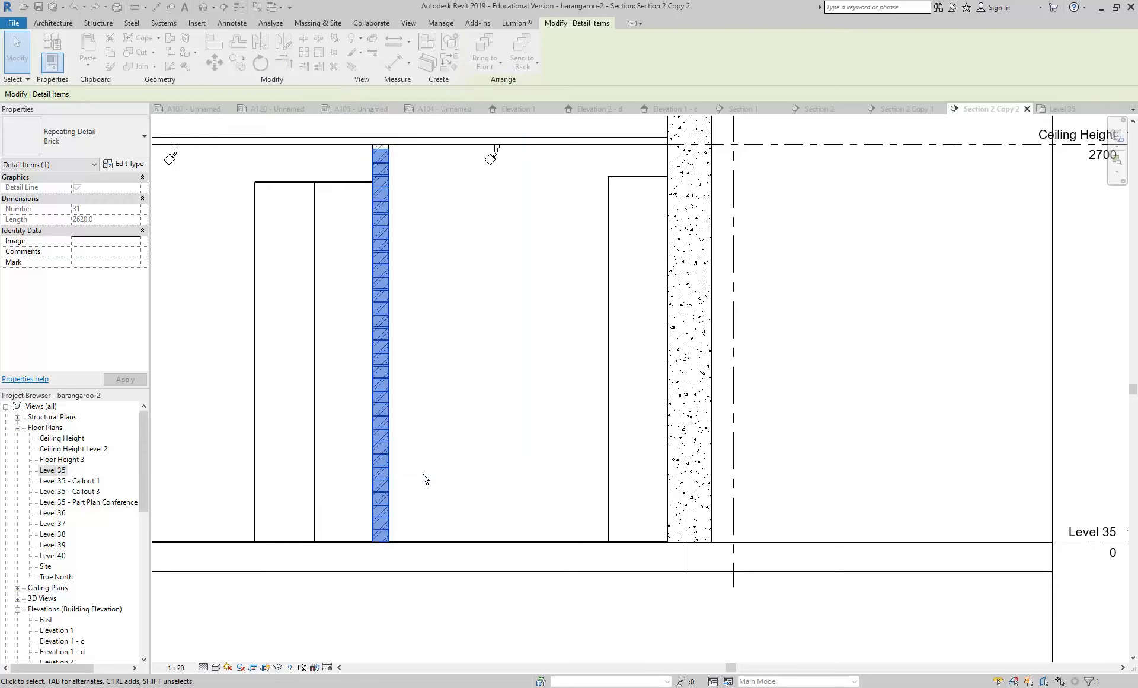
pyautogui.click(423, 473)
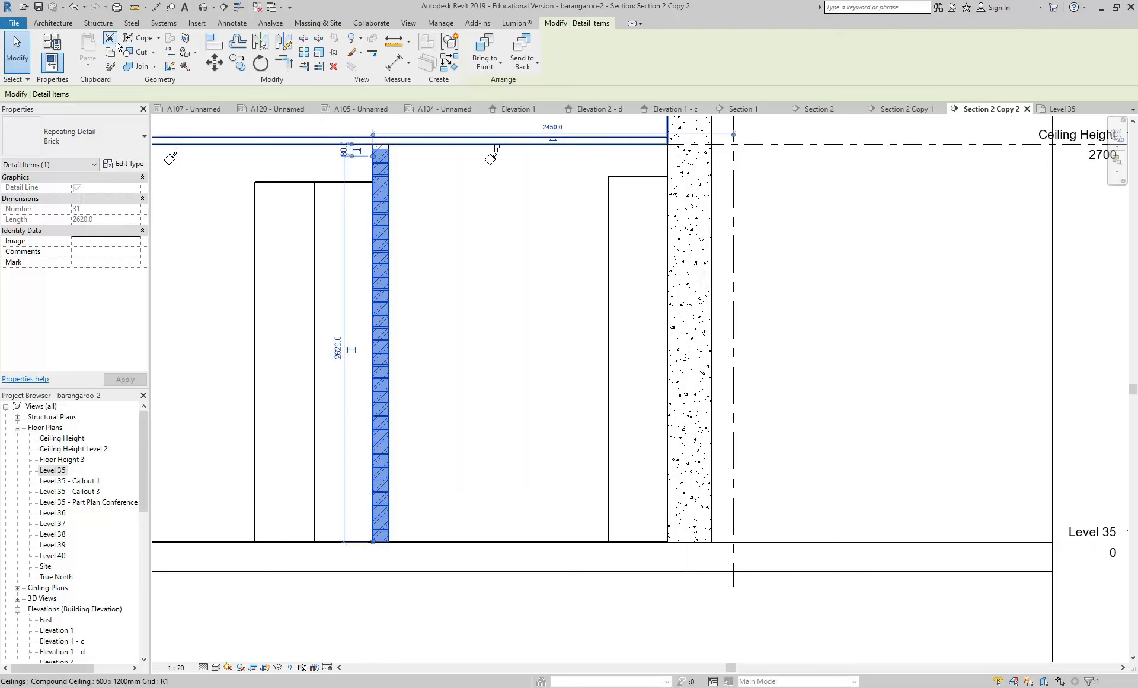
pyautogui.click(197, 23)
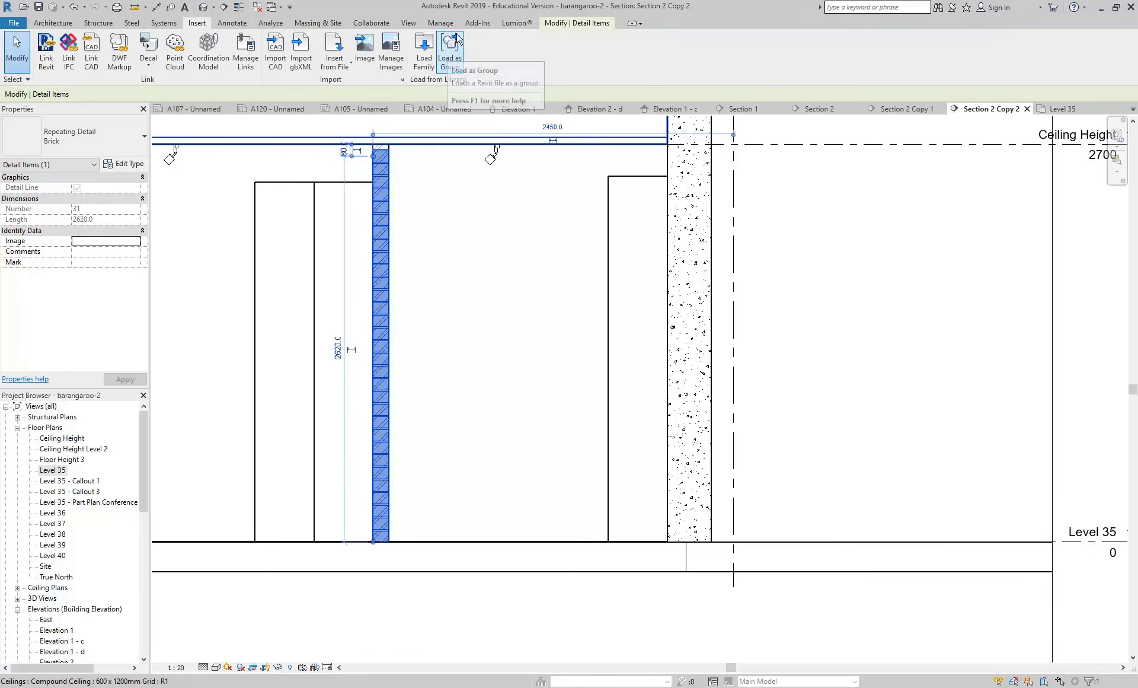
pyautogui.click(440, 22)
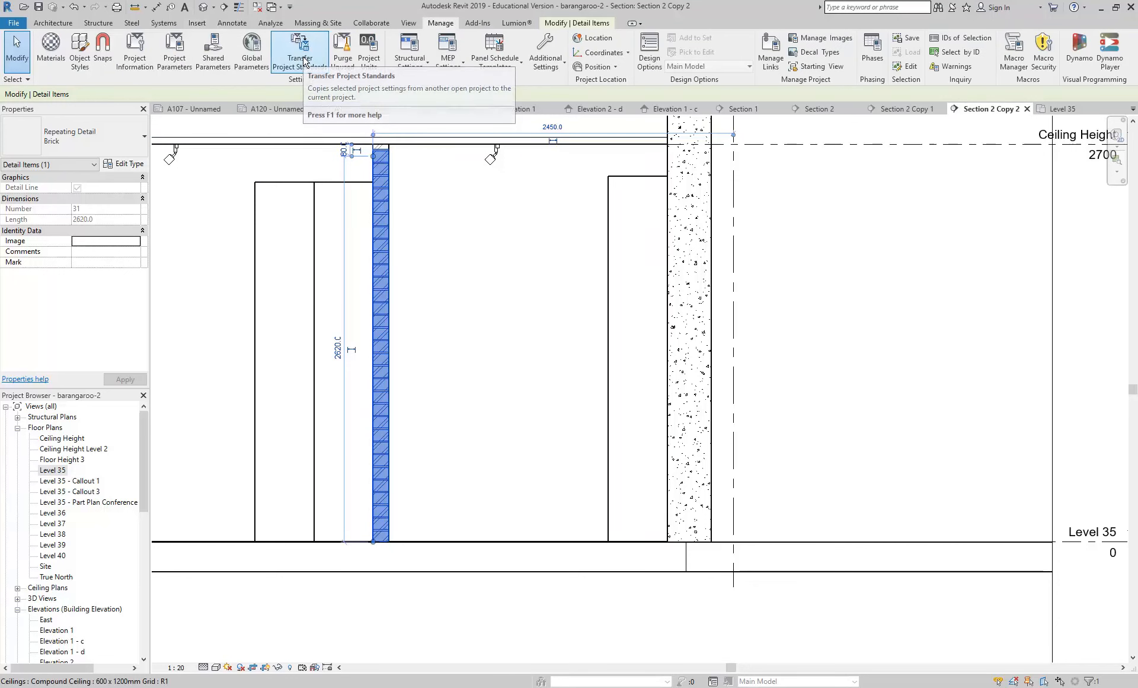
pyautogui.click(473, 256)
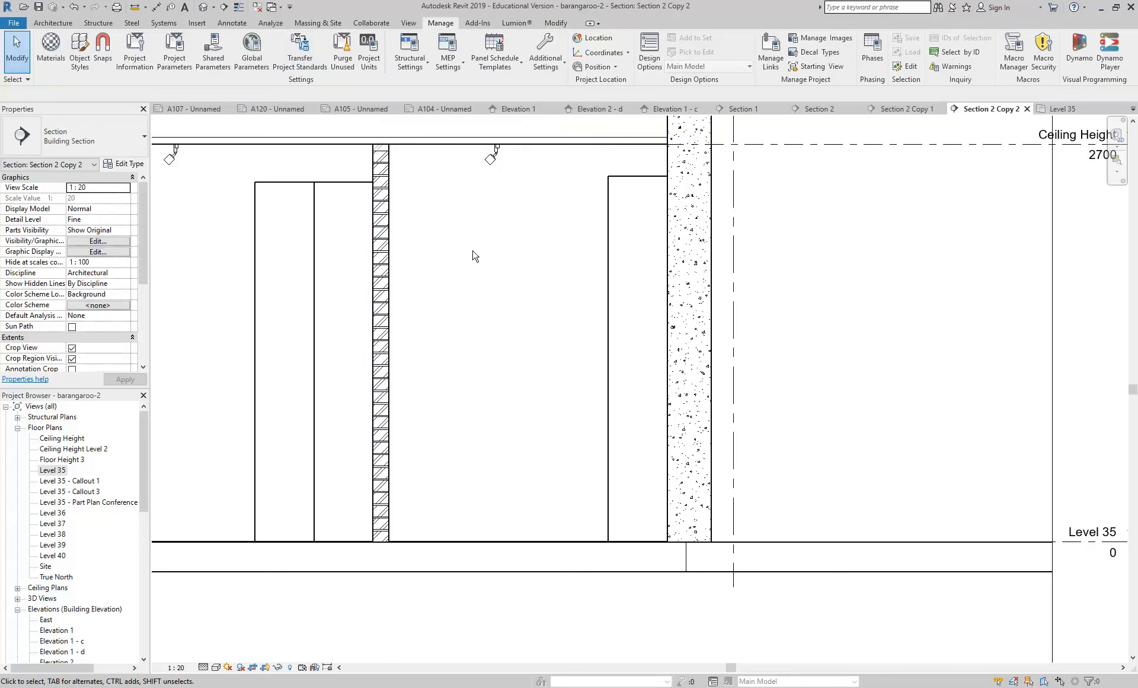
# - Browse to the Sample Files folder of the Australian metric library for opening a file
pyautogui.click(11, 24)
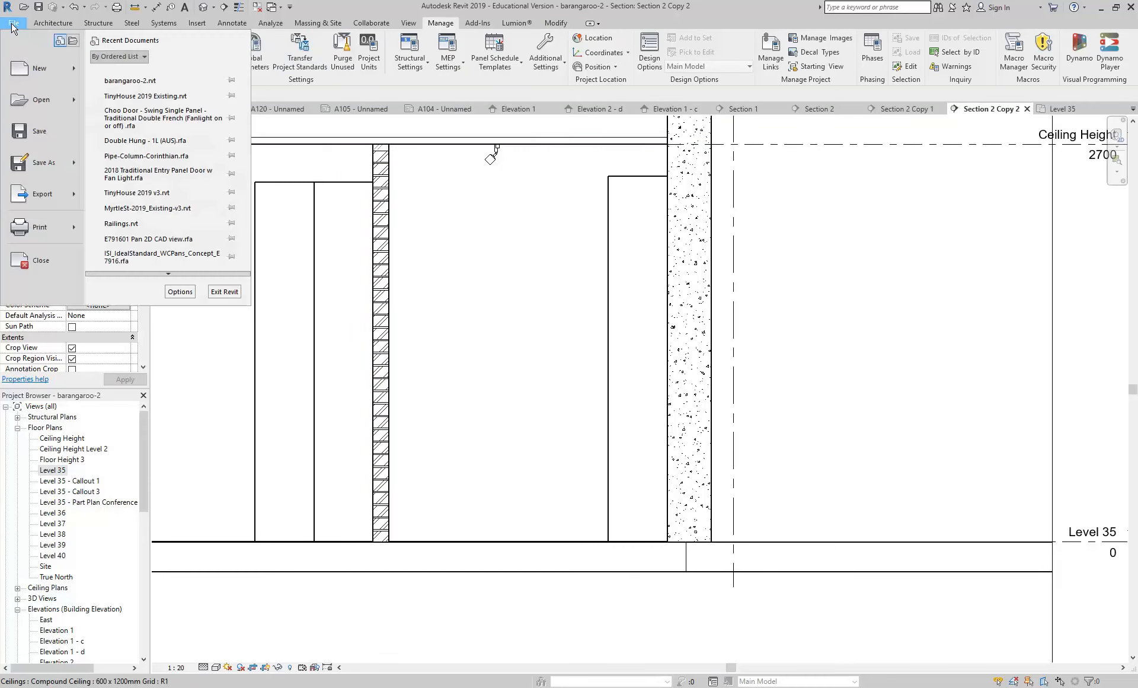
pyautogui.moveTo(21, 111)
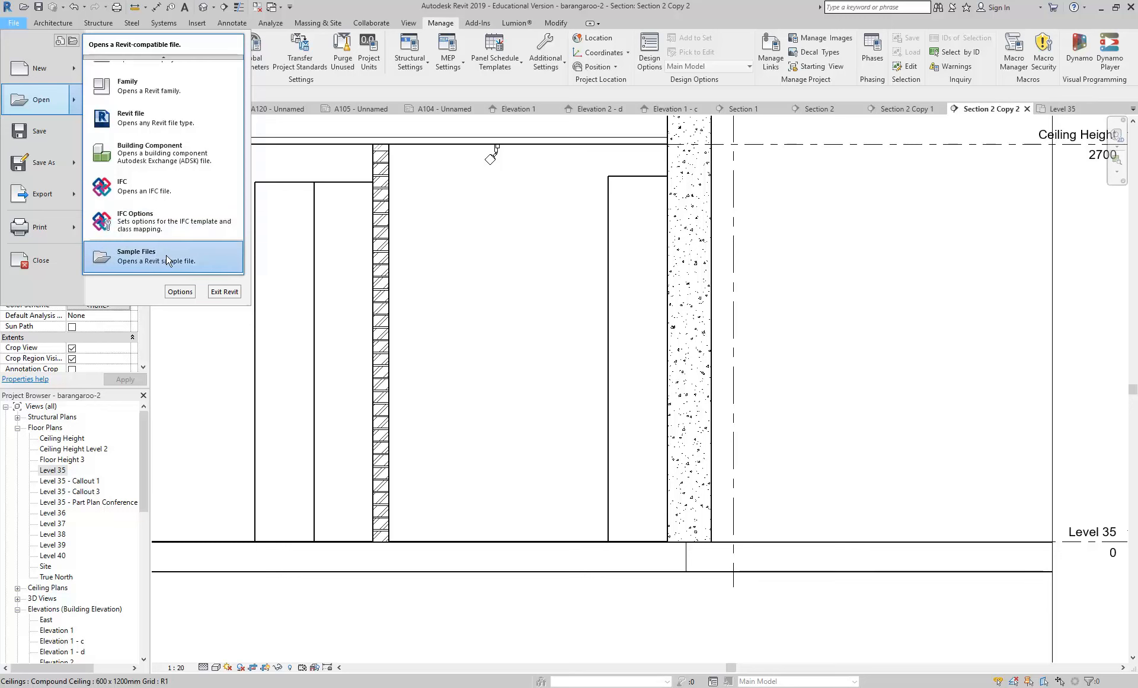
pyautogui.click(28, 104)
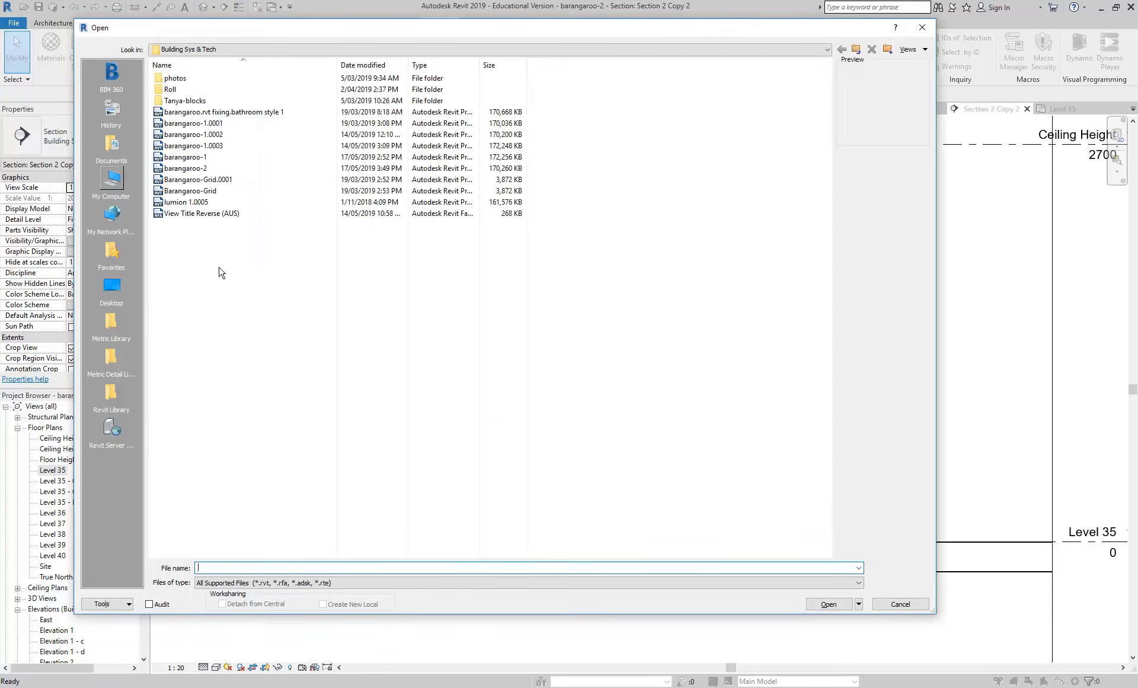
pyautogui.click(263, 584)
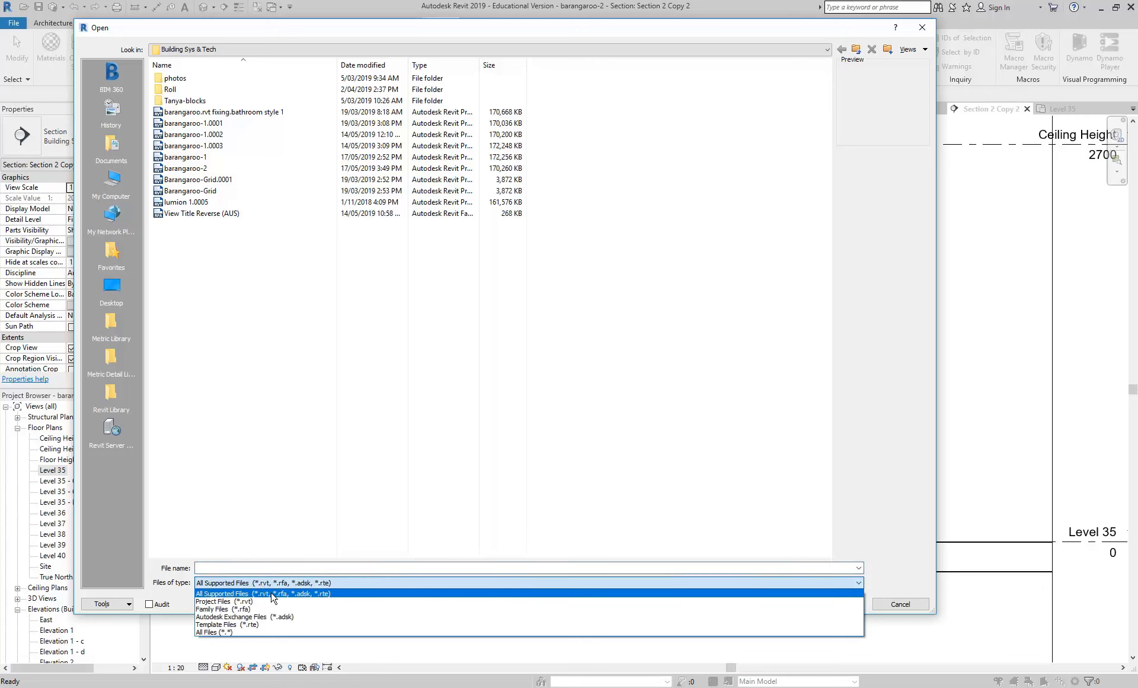
pyautogui.click(220, 311)
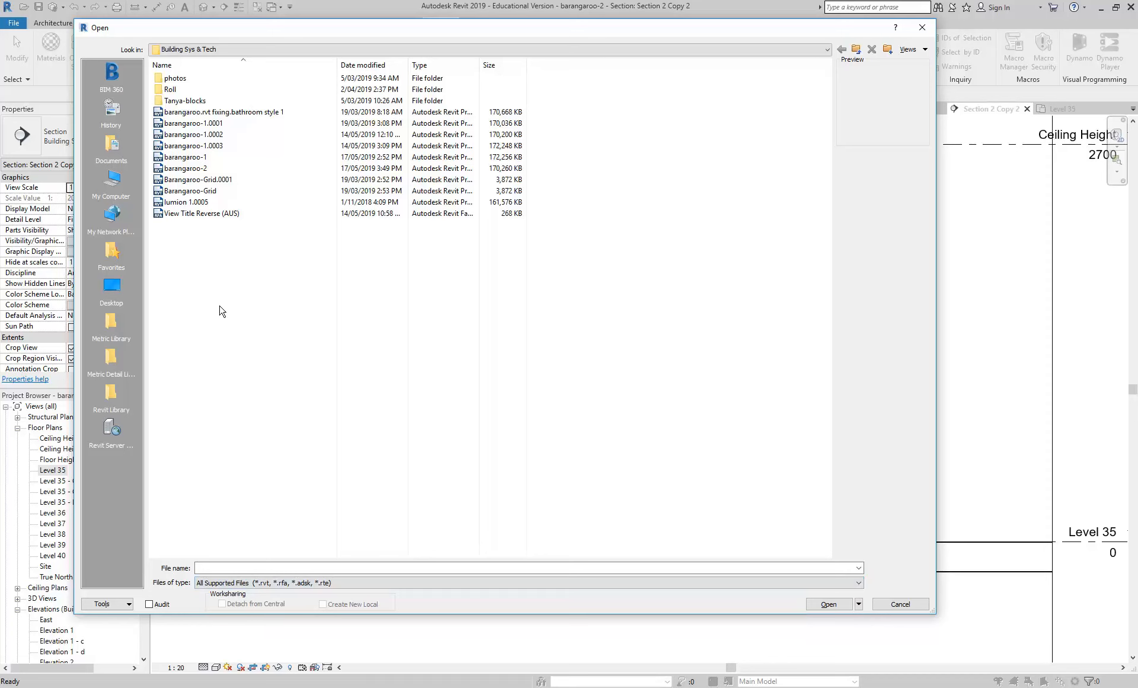
pyautogui.click(112, 320)
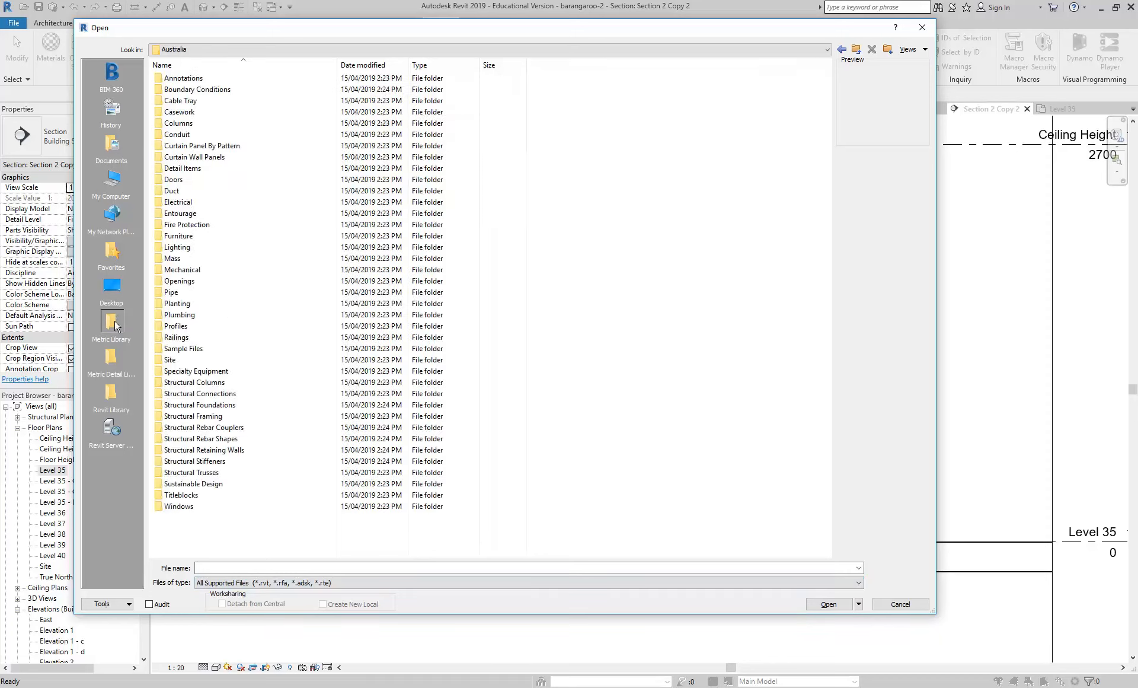
pyautogui.click(177, 348)
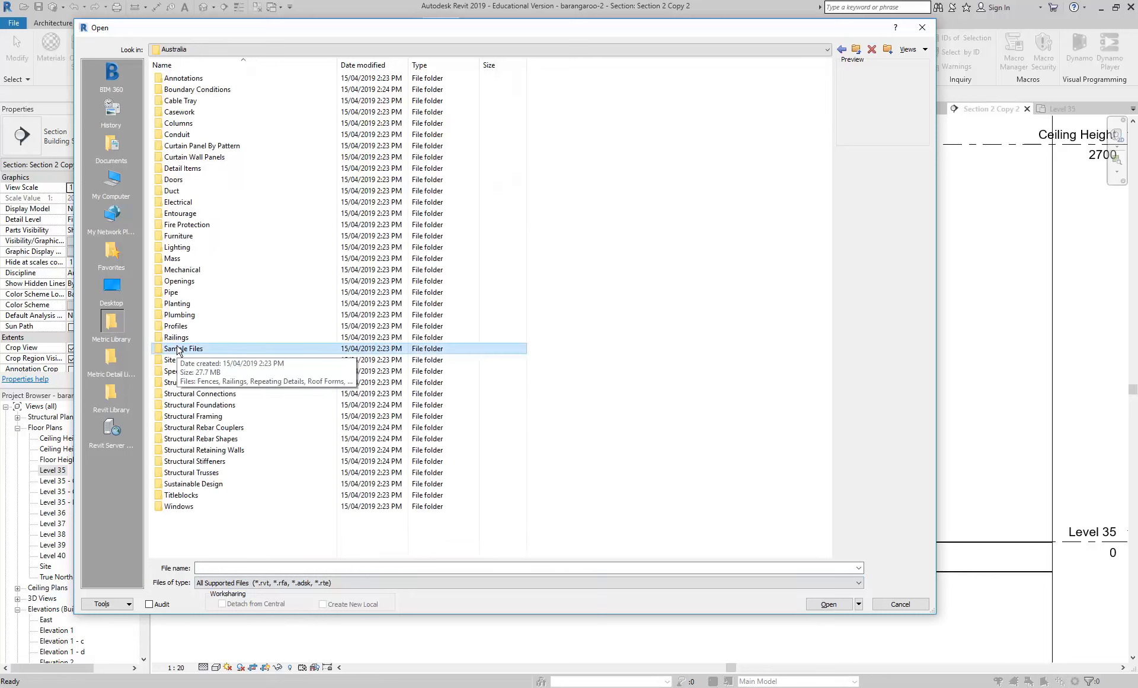
pyautogui.doubleClick(178, 349)
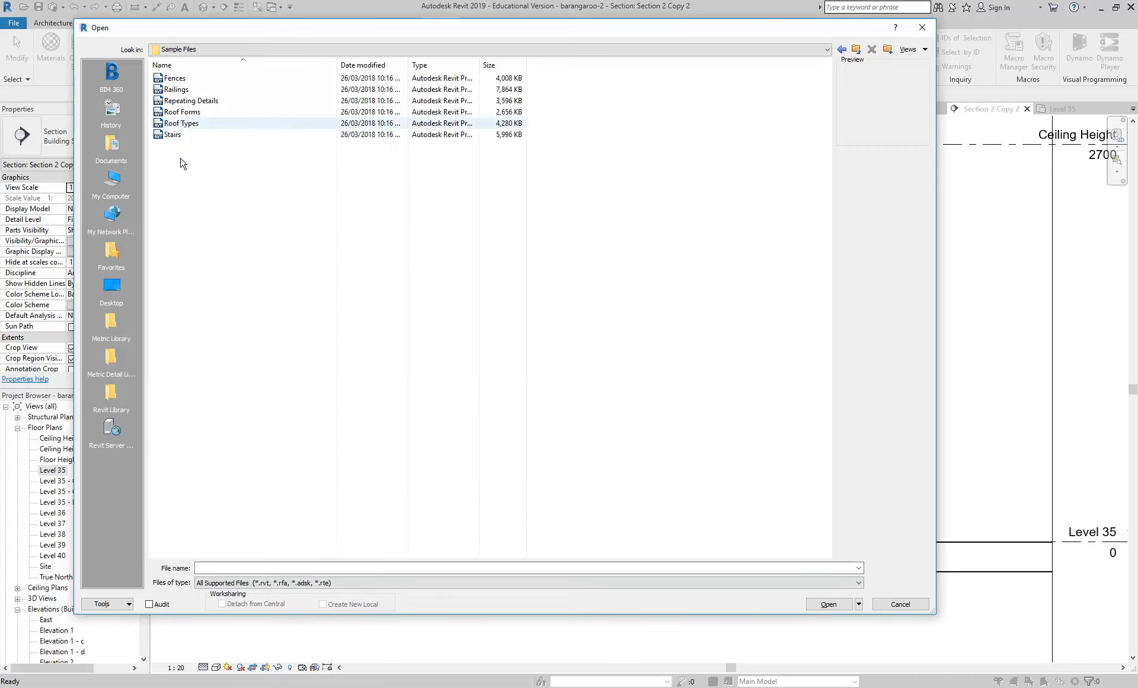
# - Preview the railing, stair, fence and roof sample files, and open the Repeating Details sample project
pyautogui.click(181, 92)
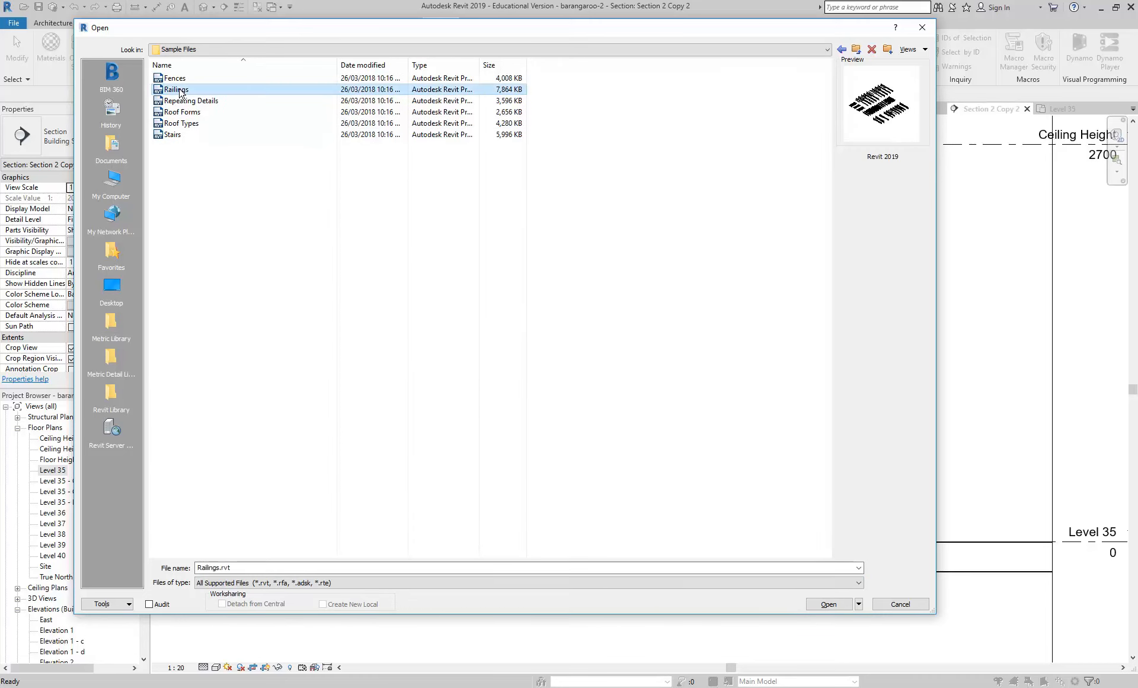
pyautogui.click(170, 136)
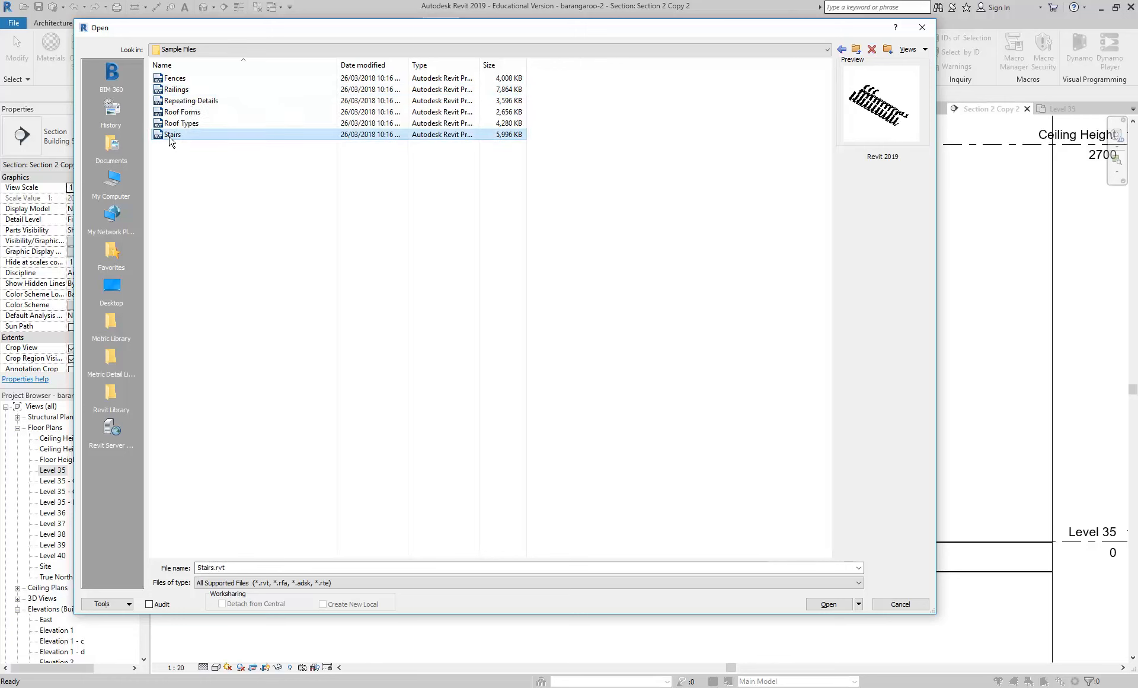
pyautogui.click(175, 80)
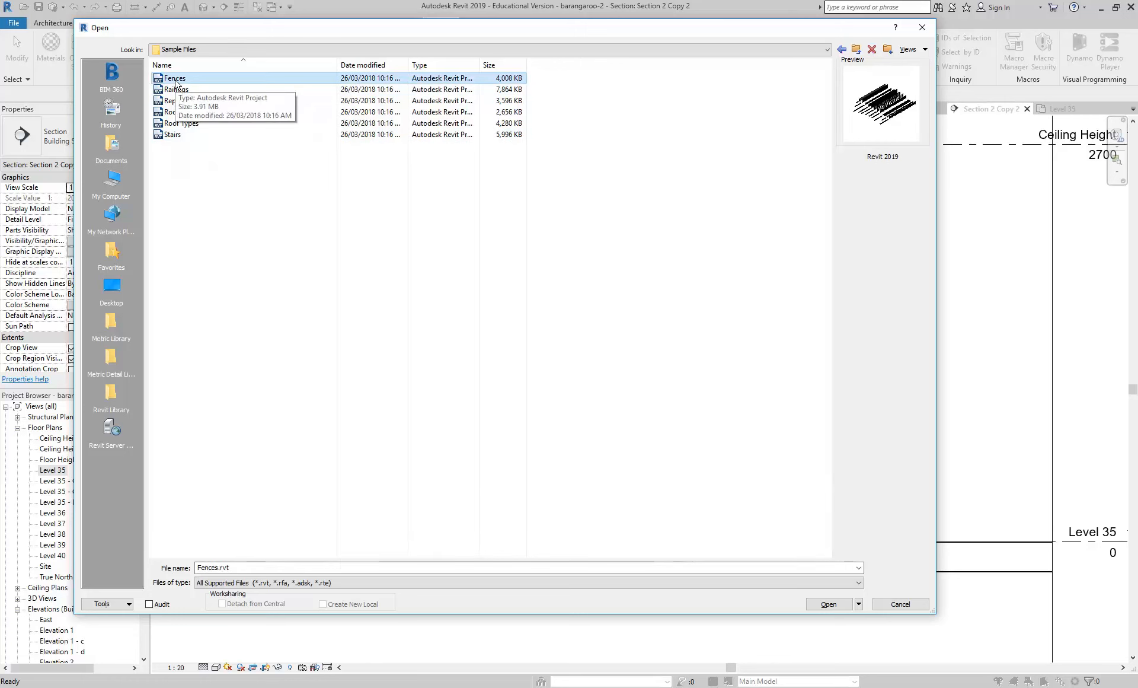
pyautogui.click(178, 112)
pyautogui.click(180, 124)
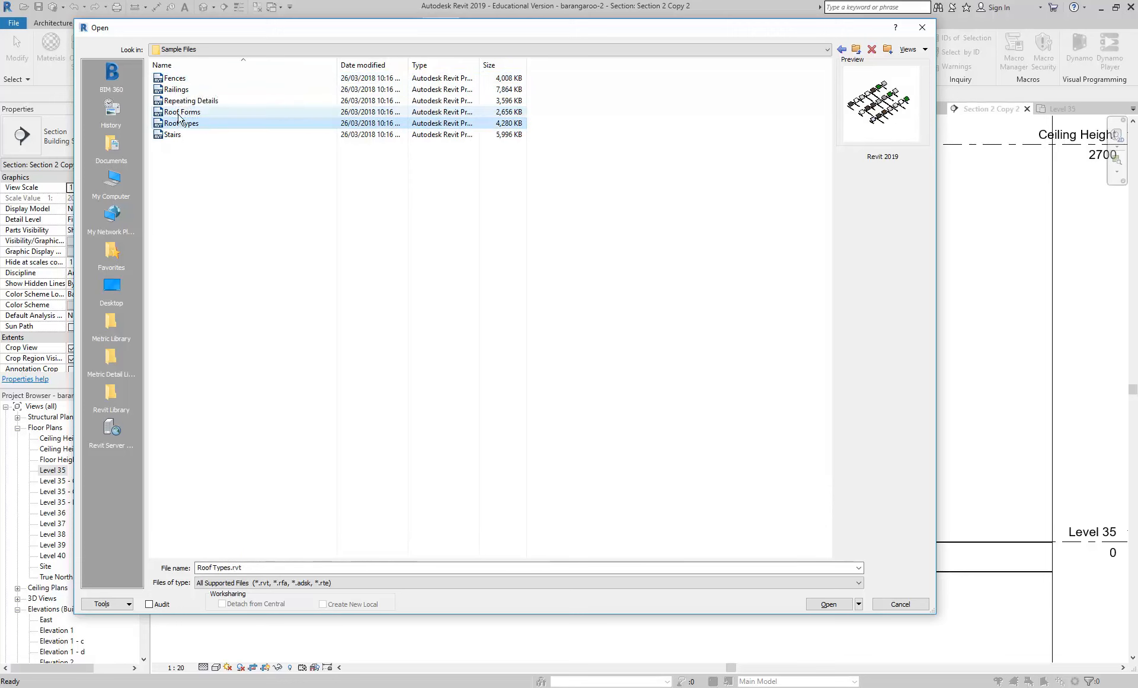
pyautogui.click(178, 112)
pyautogui.click(179, 102)
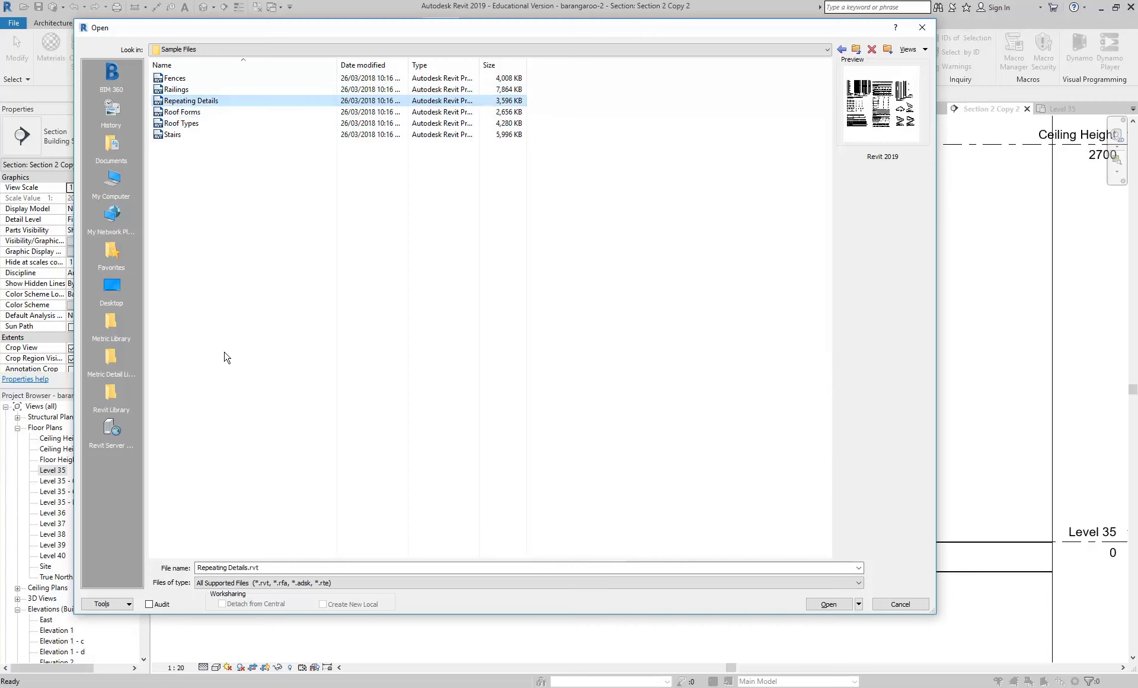
pyautogui.doubleClick(179, 102)
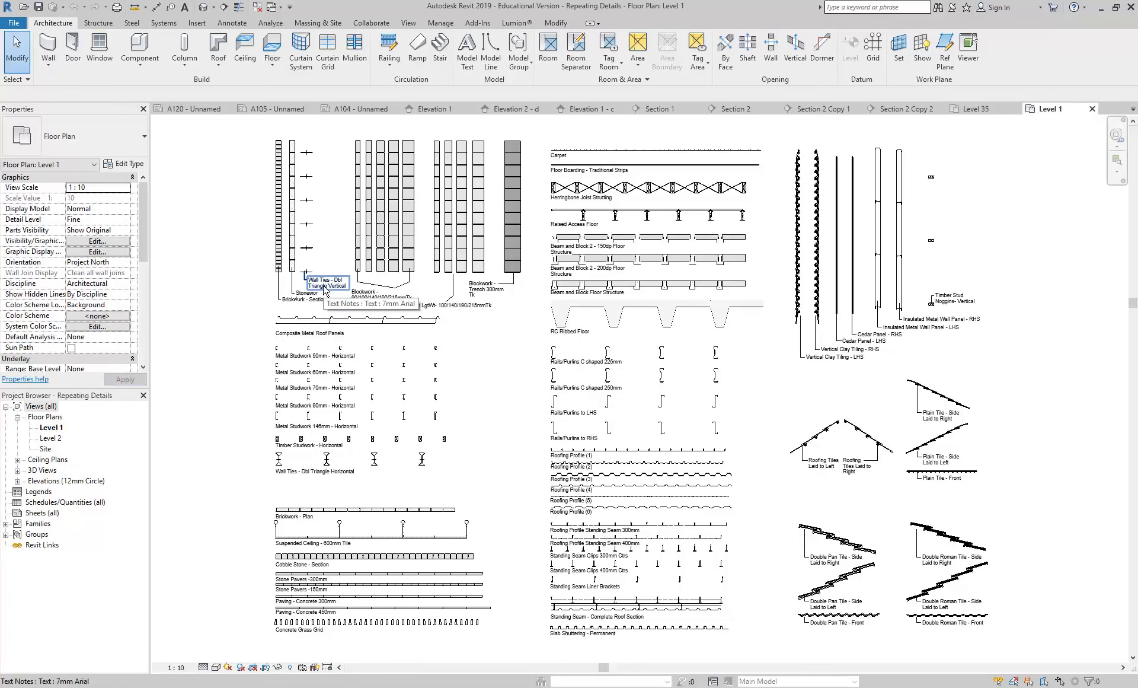
# - Copy the "Double Pan Tile - Side Laid to Right" repeating detail to the clipboard
pyautogui.moveTo(775, 489); pyautogui.dragTo(370, 248, button='middle')
pyautogui.scroll(5, 418, 361)
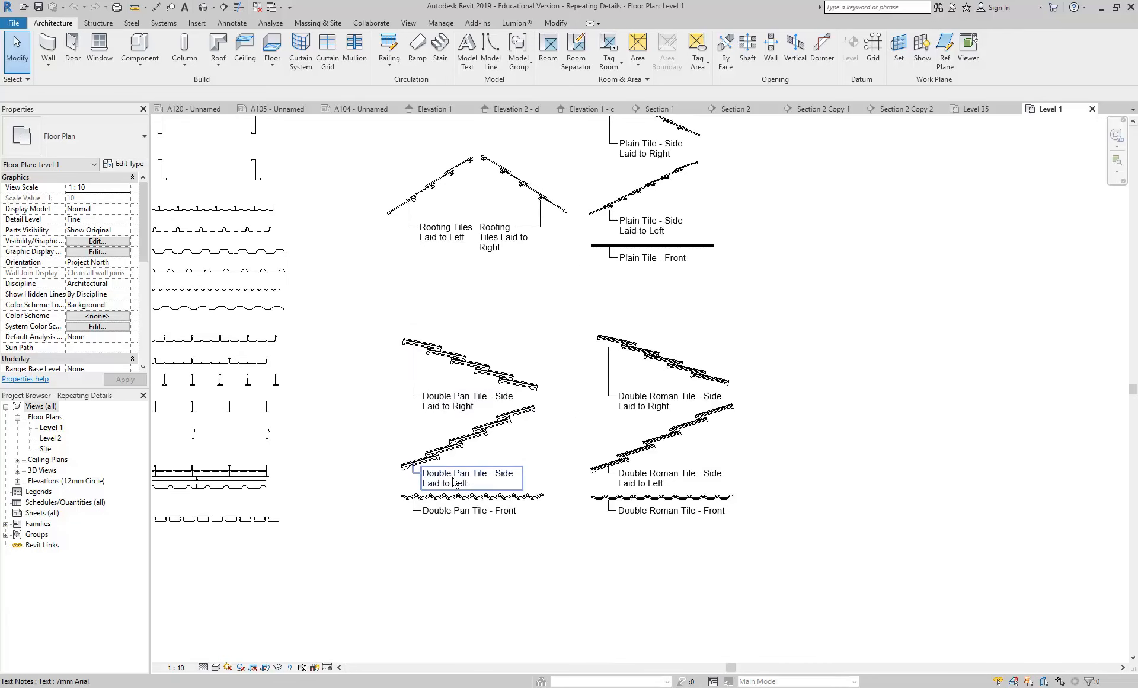
pyautogui.click(446, 437)
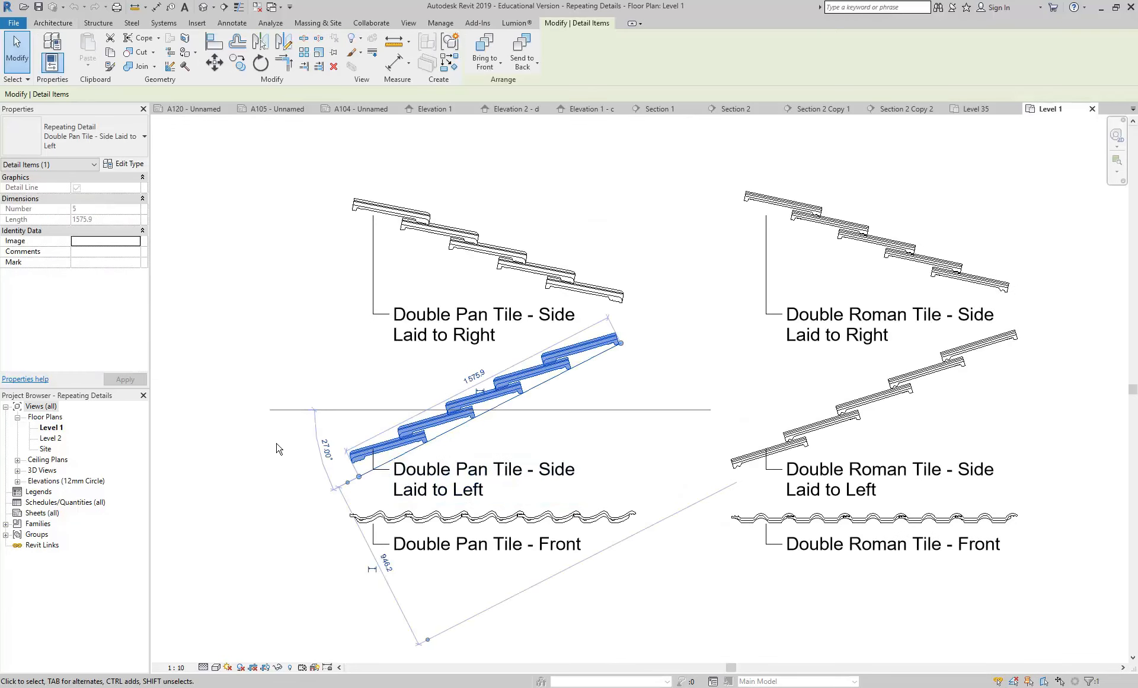
pyautogui.click(304, 278)
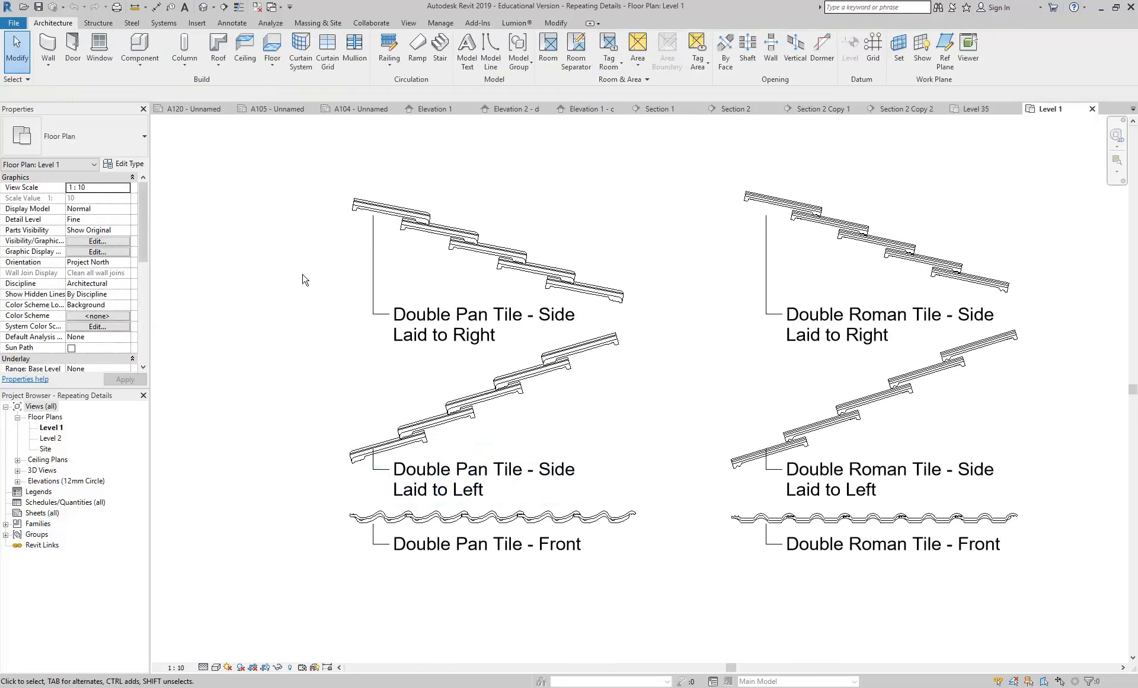
pyautogui.click(408, 239)
pyautogui.scroll(2, 434, 233)
pyautogui.scroll(-1, 526, 372)
pyautogui.moveTo(526, 372); pyautogui.dragTo(568, 393, button='middle')
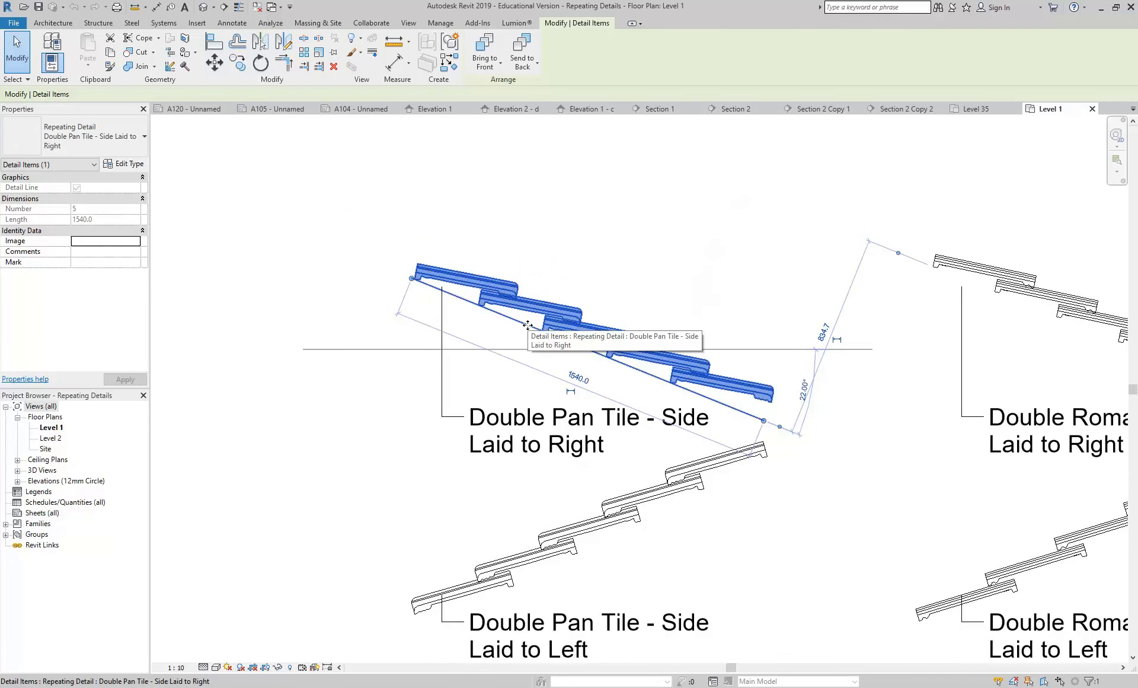
pyautogui.moveTo(383, 273); pyautogui.dragTo(381, 308, button='middle')
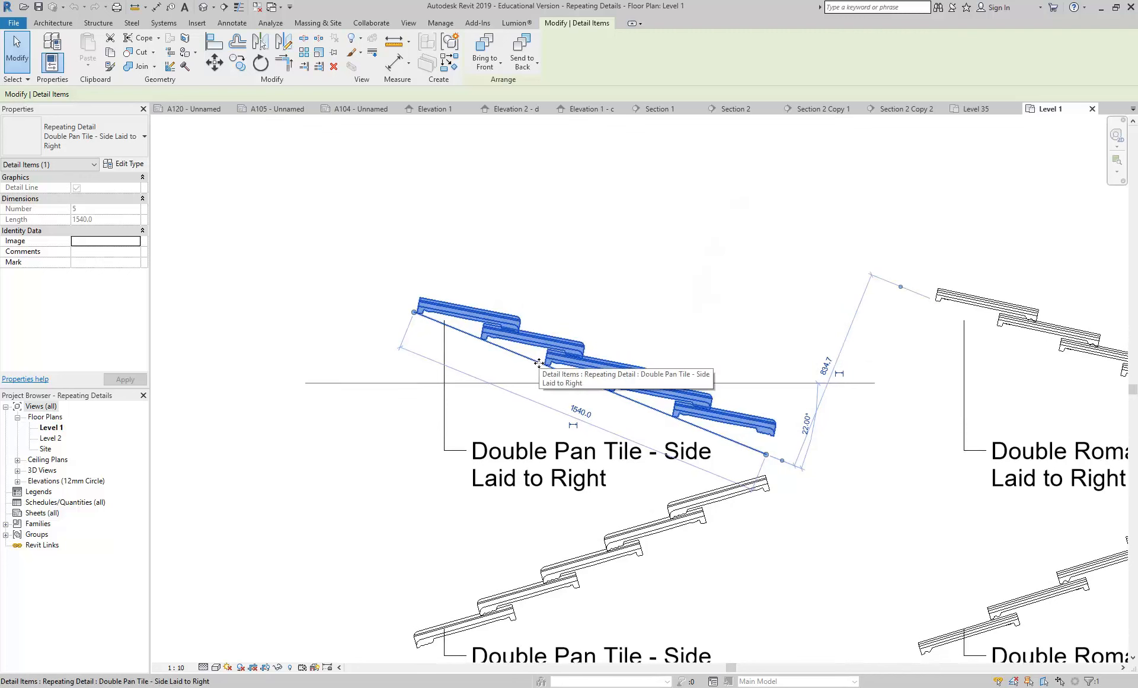
pyautogui.click(109, 53)
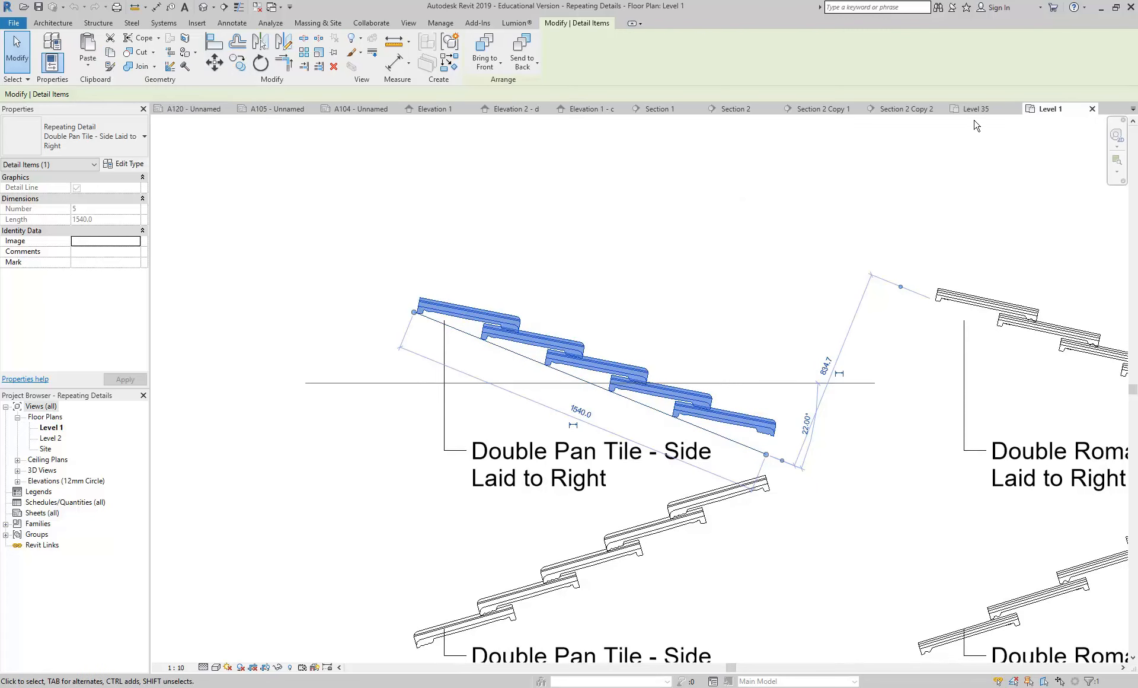
# - Paste the copied roof tile detail into the Section 2 Copy 2 view, above Level 36 beside the concrete wall
pyautogui.click(897, 109)
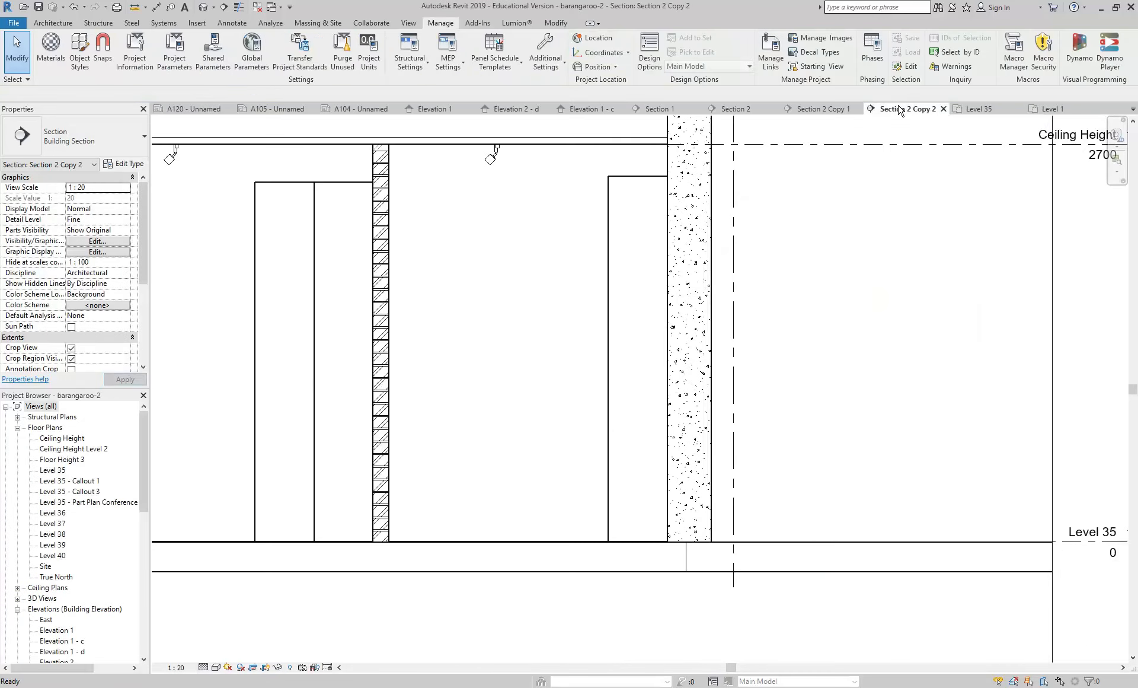
pyautogui.scroll(-3, 557, 332)
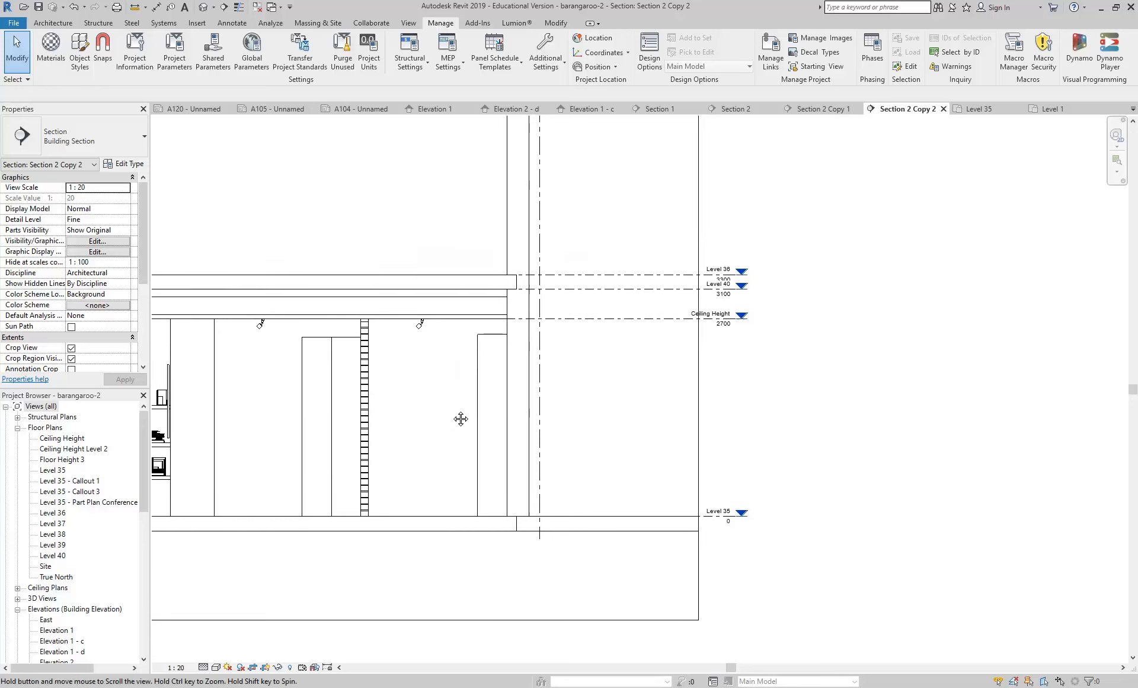
pyautogui.click(553, 24)
pyautogui.click(87, 43)
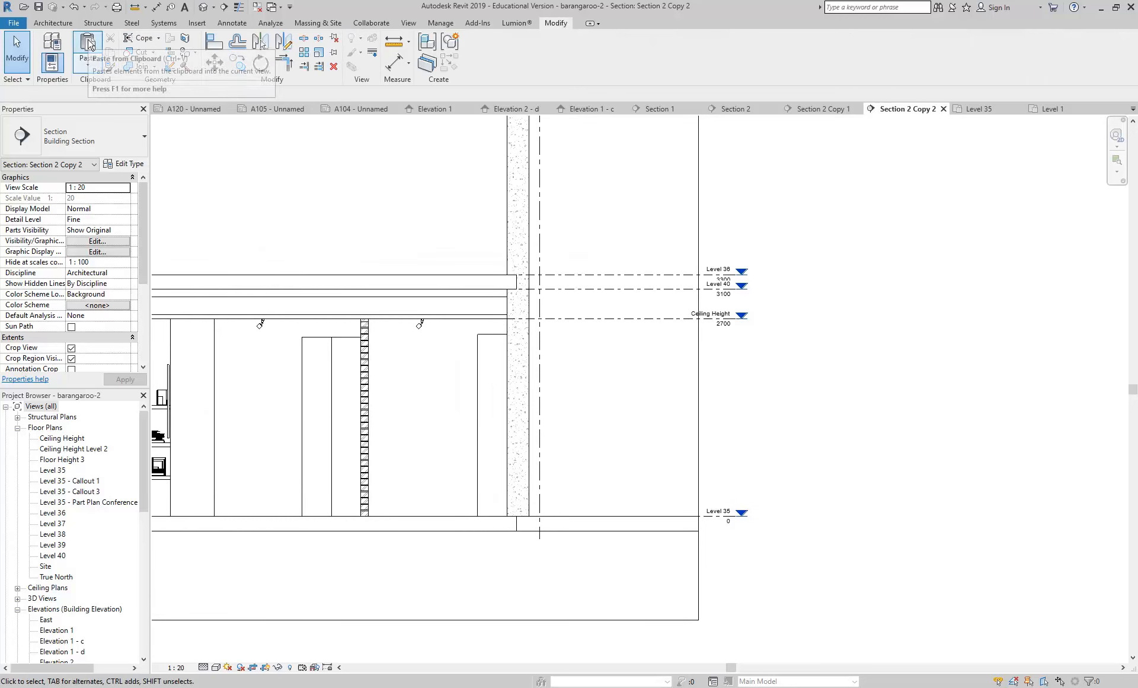
pyautogui.click(596, 401)
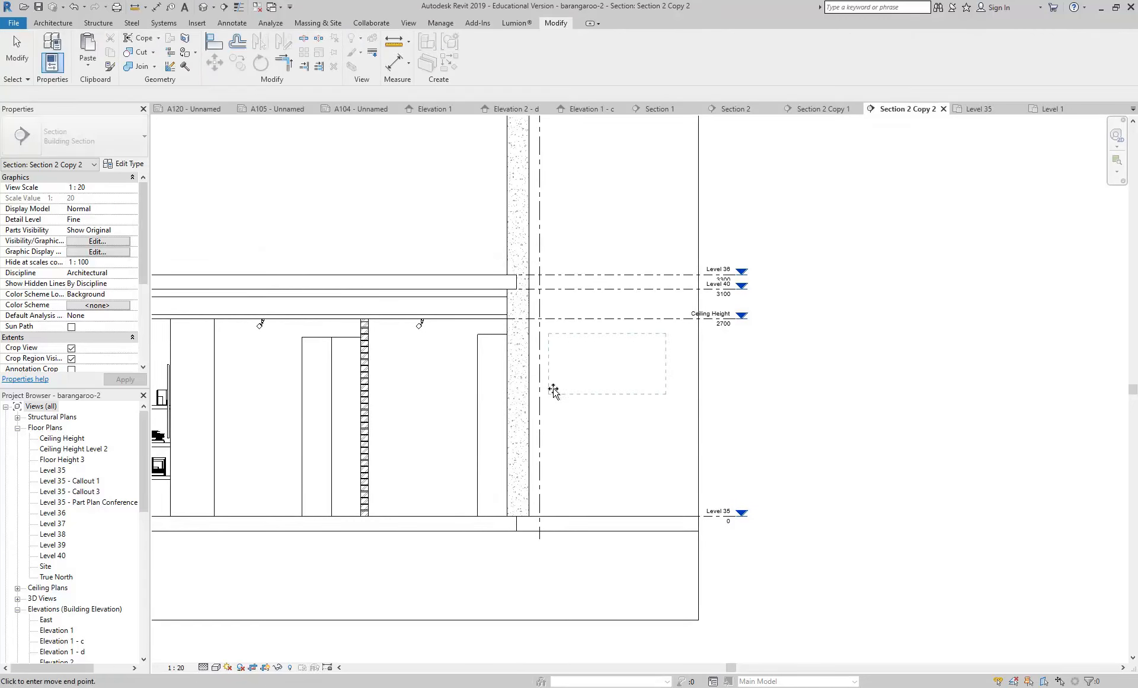
pyautogui.click(398, 237)
pyautogui.moveTo(343, 200); pyautogui.dragTo(492, 269, button='middle')
pyautogui.scroll(3, 427, 293)
pyautogui.click(424, 303)
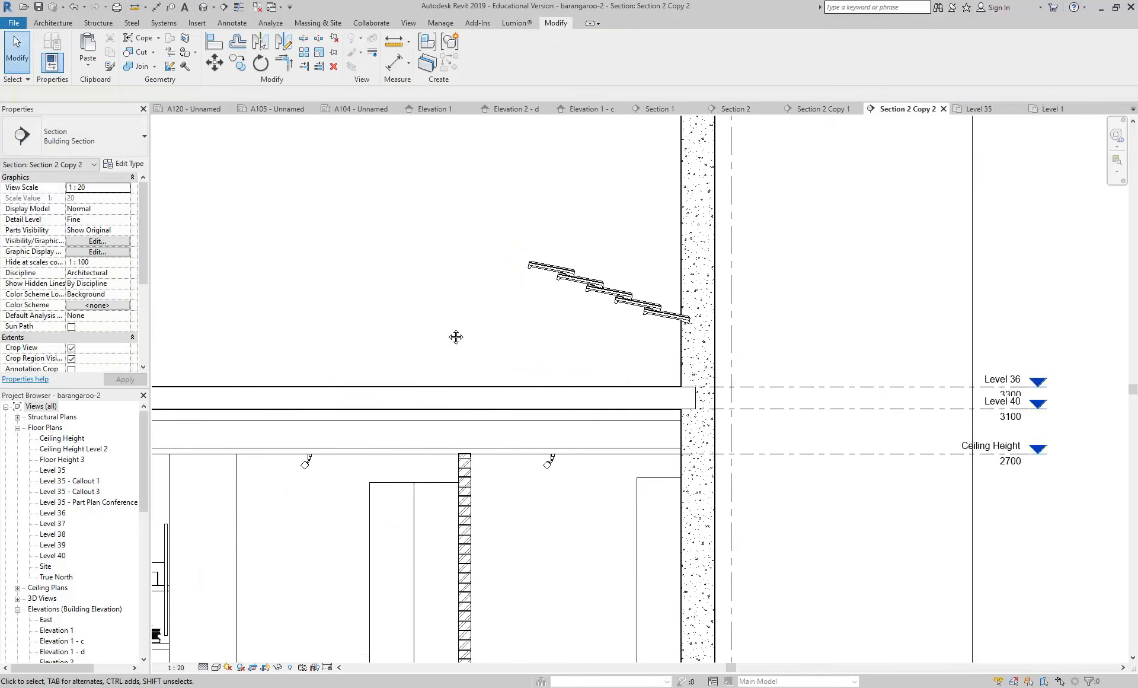
# - Place a sloping "Double Pan Tile - Side Laid to Right" repeating detail about 6120 mm long above the Level 36 slab
pyautogui.click(232, 23)
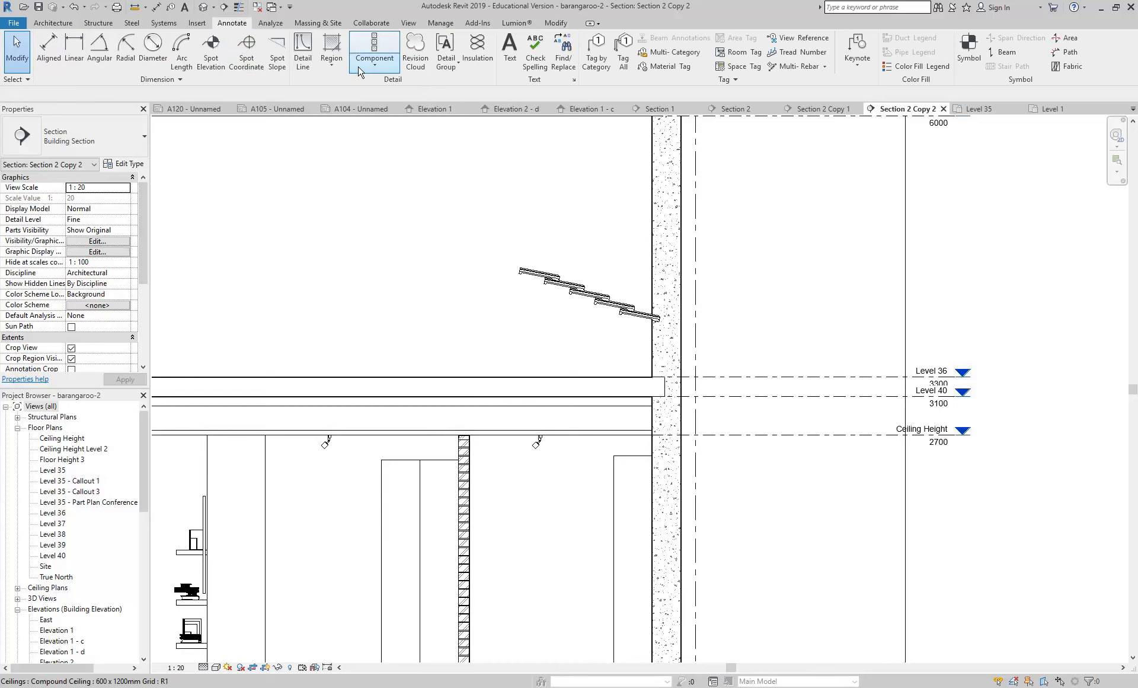
pyautogui.click(374, 64)
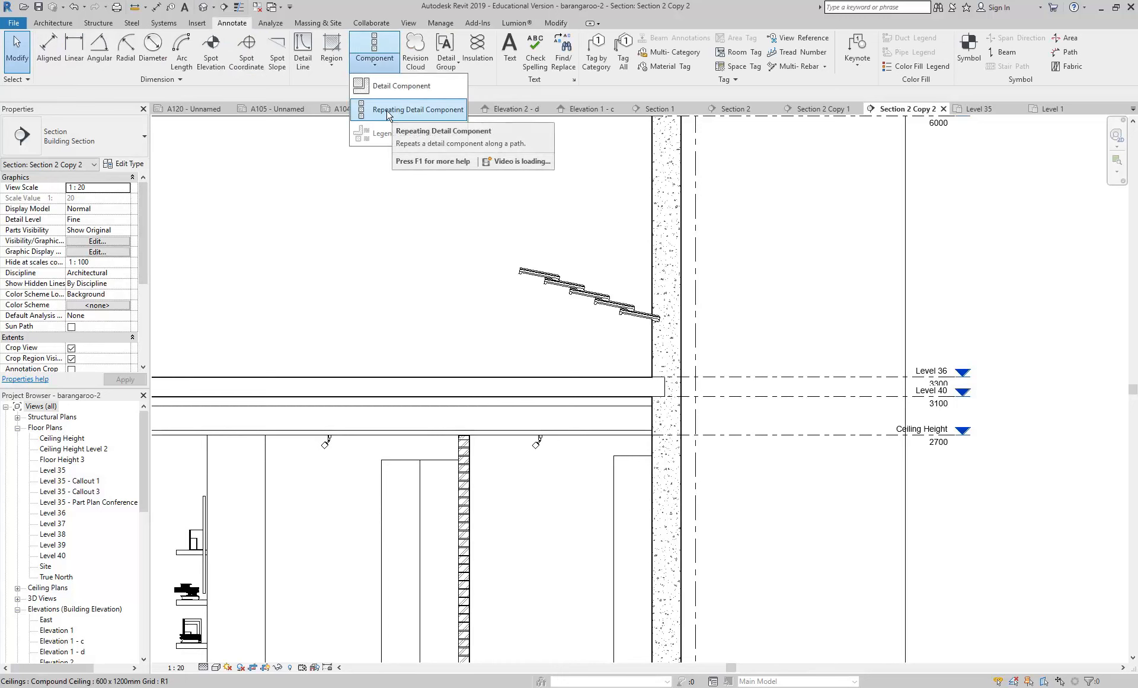
pyautogui.click(386, 111)
pyautogui.click(71, 139)
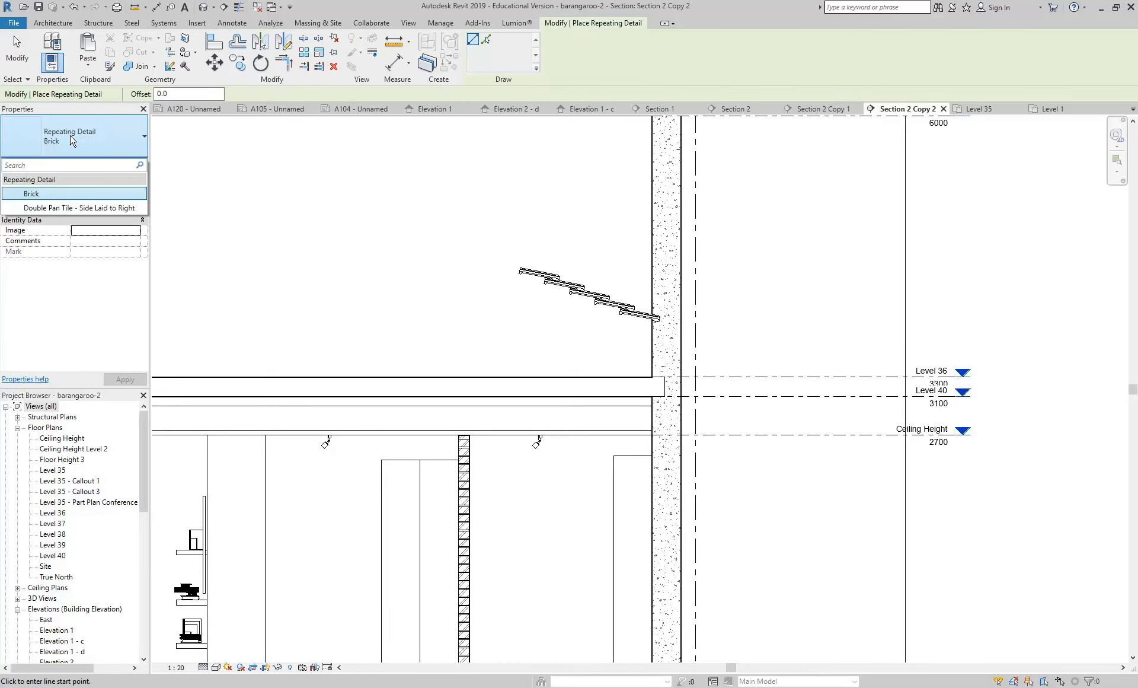
pyautogui.click(48, 207)
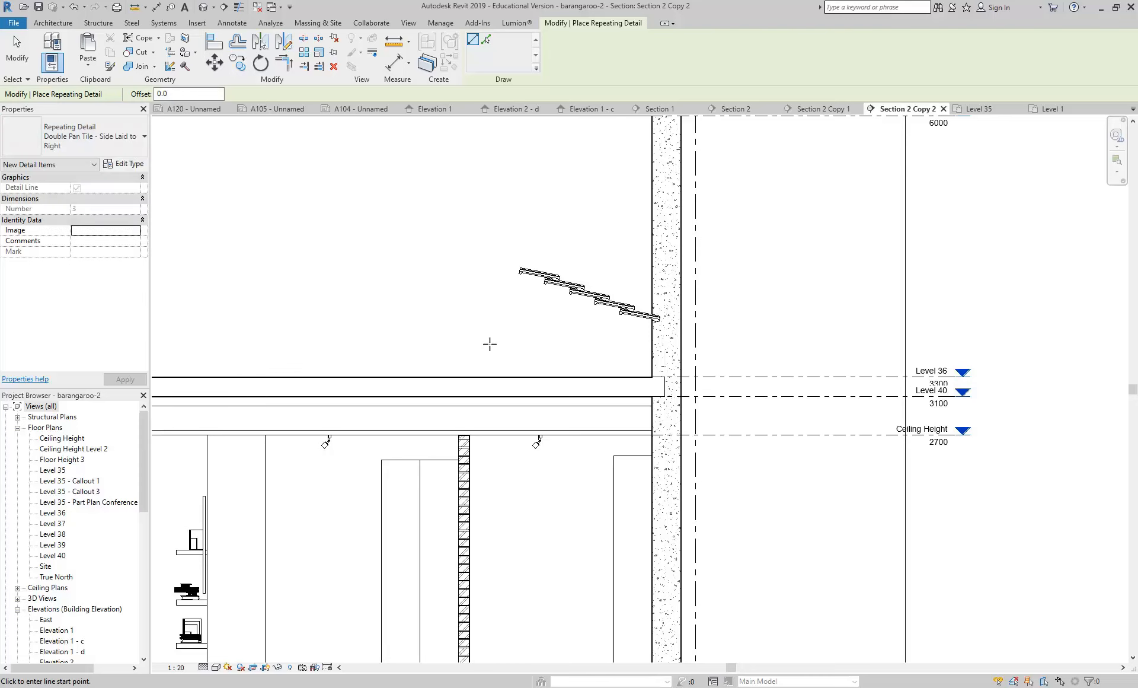
pyautogui.click(595, 377)
pyautogui.moveTo(202, 202); pyautogui.dragTo(363, 253, button='middle')
pyautogui.click(289, 226)
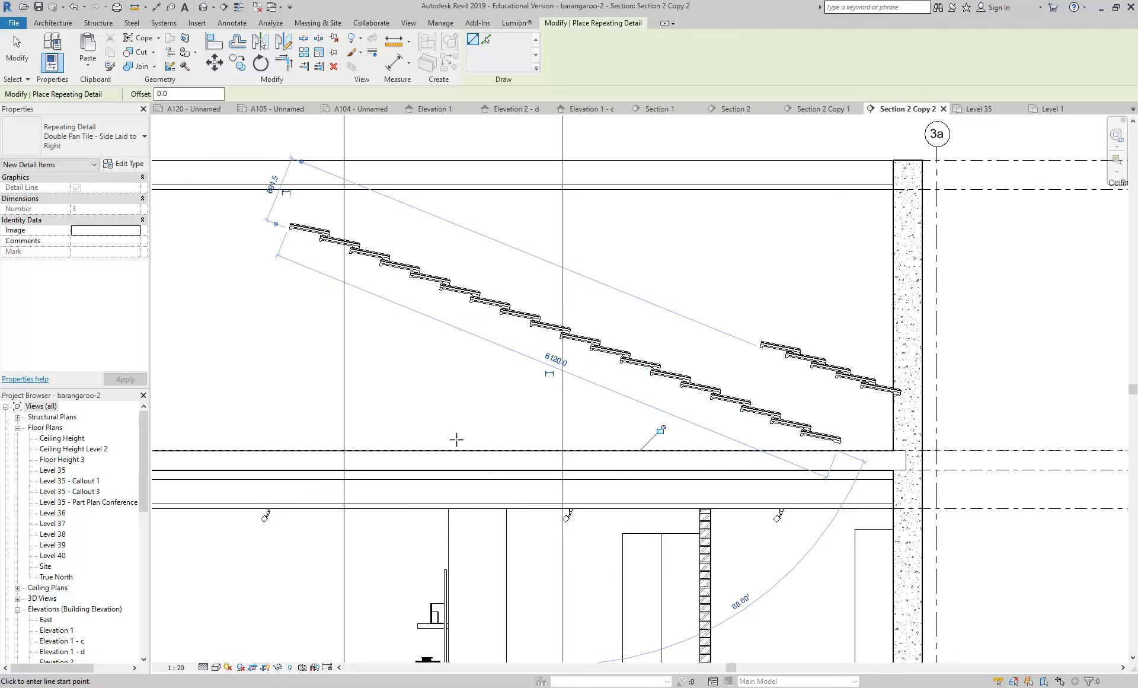
pyautogui.rightClick(400, 364)
pyautogui.click(414, 370)
pyautogui.rightClick(417, 372)
pyautogui.click(435, 382)
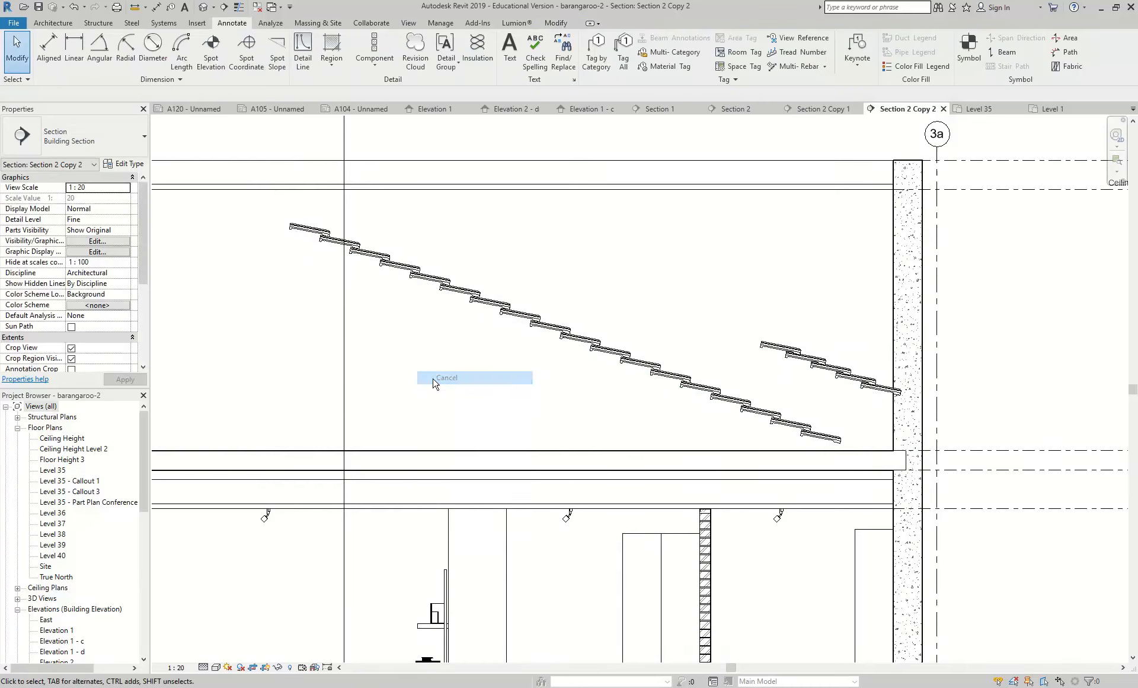
# - Return to the Level 1 plan of the Repeating Details project and survey its full set of sample details
pyautogui.scroll(-1, 450, 398)
pyautogui.moveTo(450, 398); pyautogui.dragTo(437, 345, button='middle')
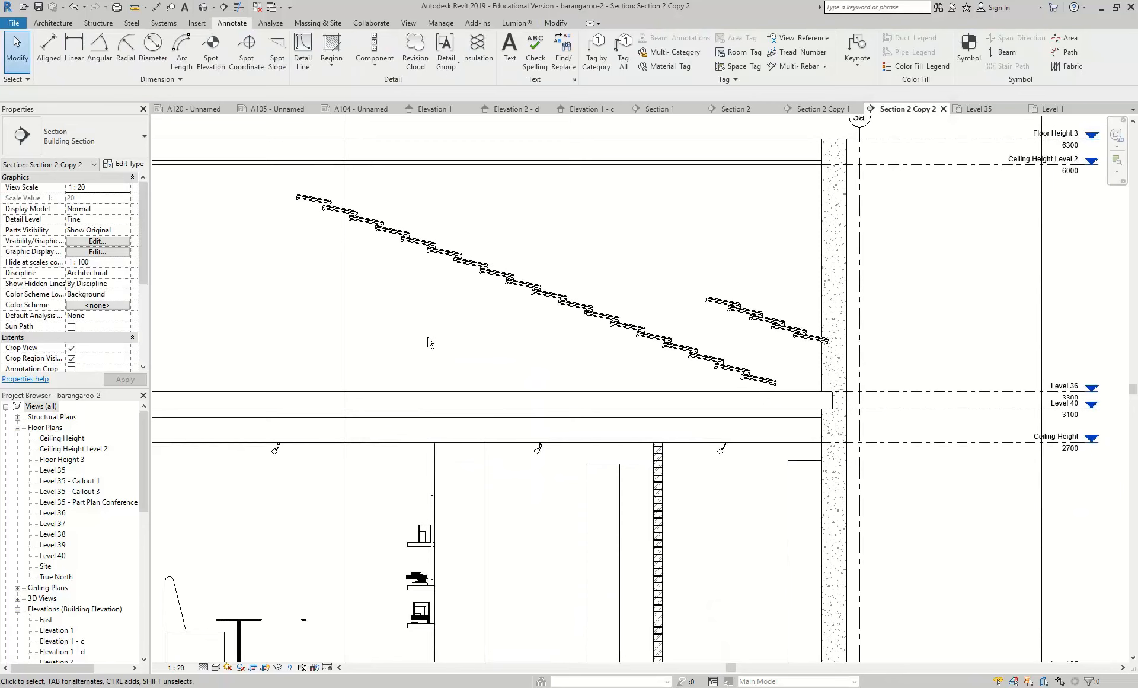
pyautogui.click(1051, 109)
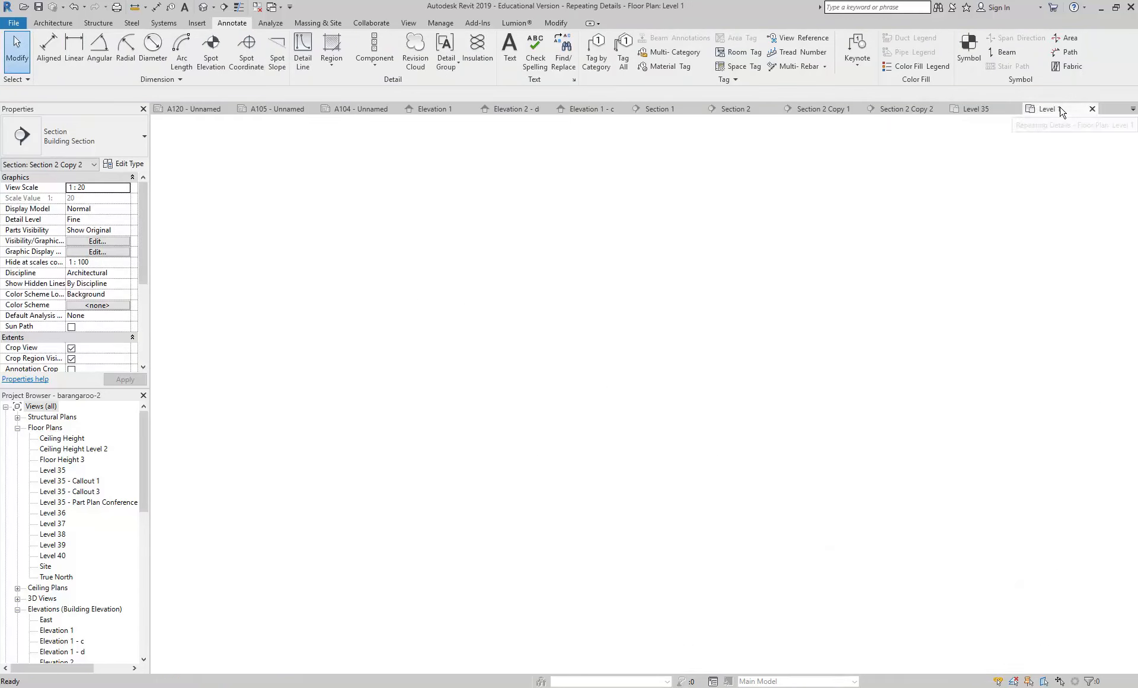
pyautogui.scroll(-8, 569, 242)
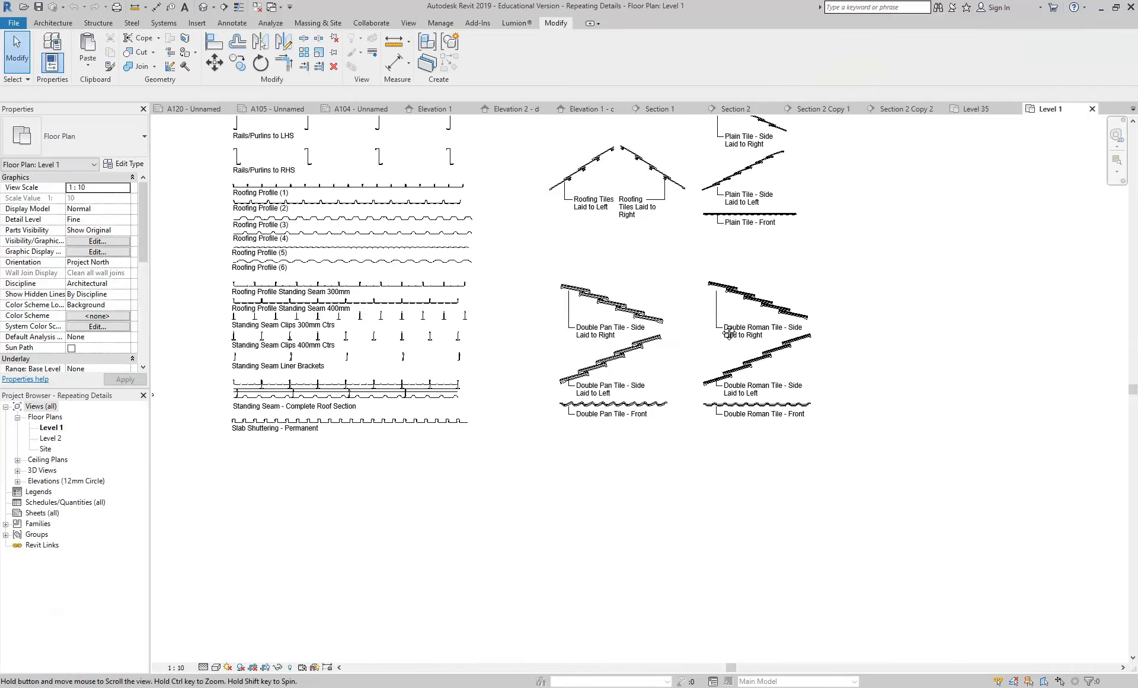
pyautogui.moveTo(769, 493); pyautogui.dragTo(758, 470, button='middle')
# - Open the Railings and Stairs projects from the Sample Files folder, checking the Level 35 plan in between
pyautogui.click(23, 7)
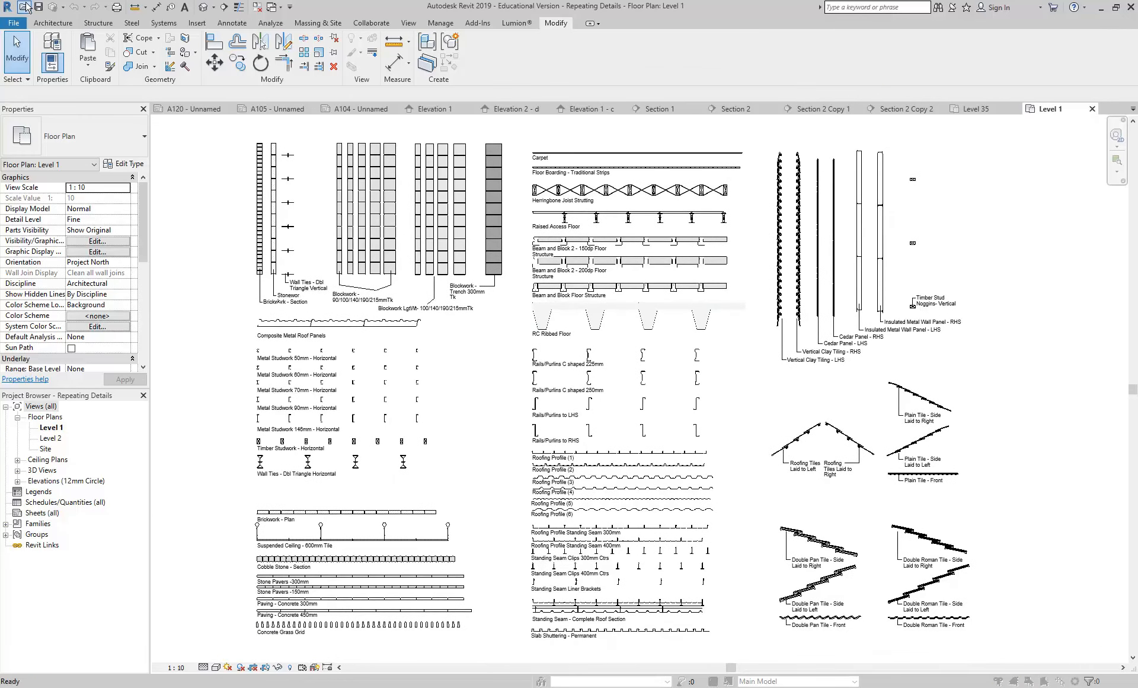
pyautogui.doubleClick(176, 90)
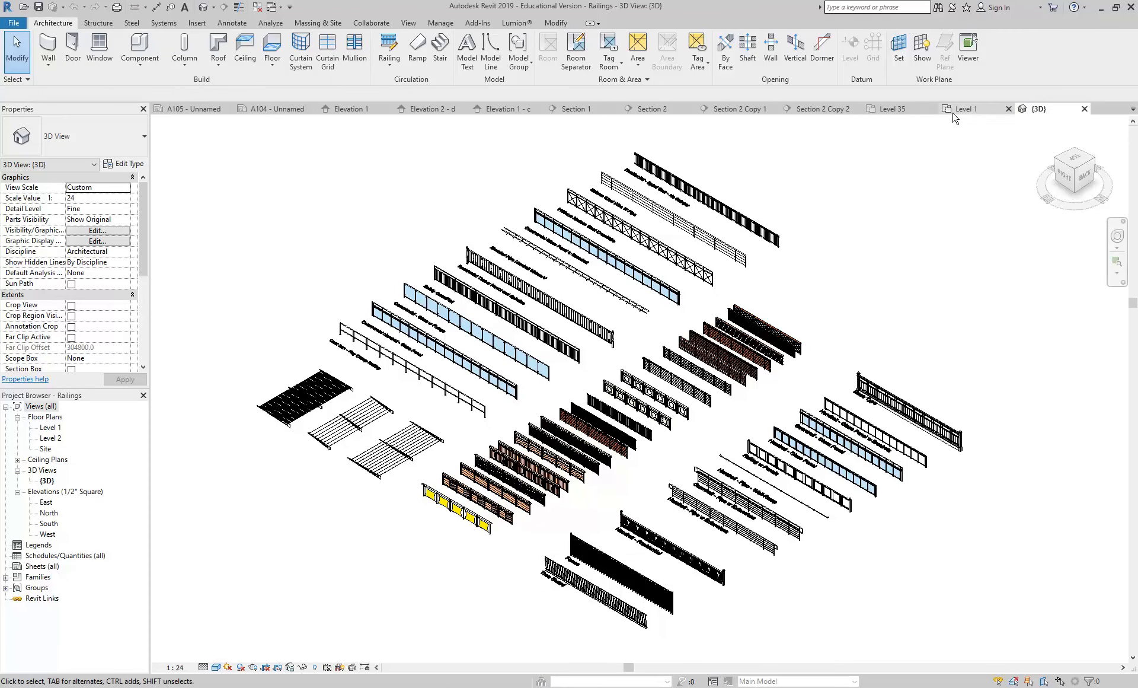
pyautogui.click(893, 110)
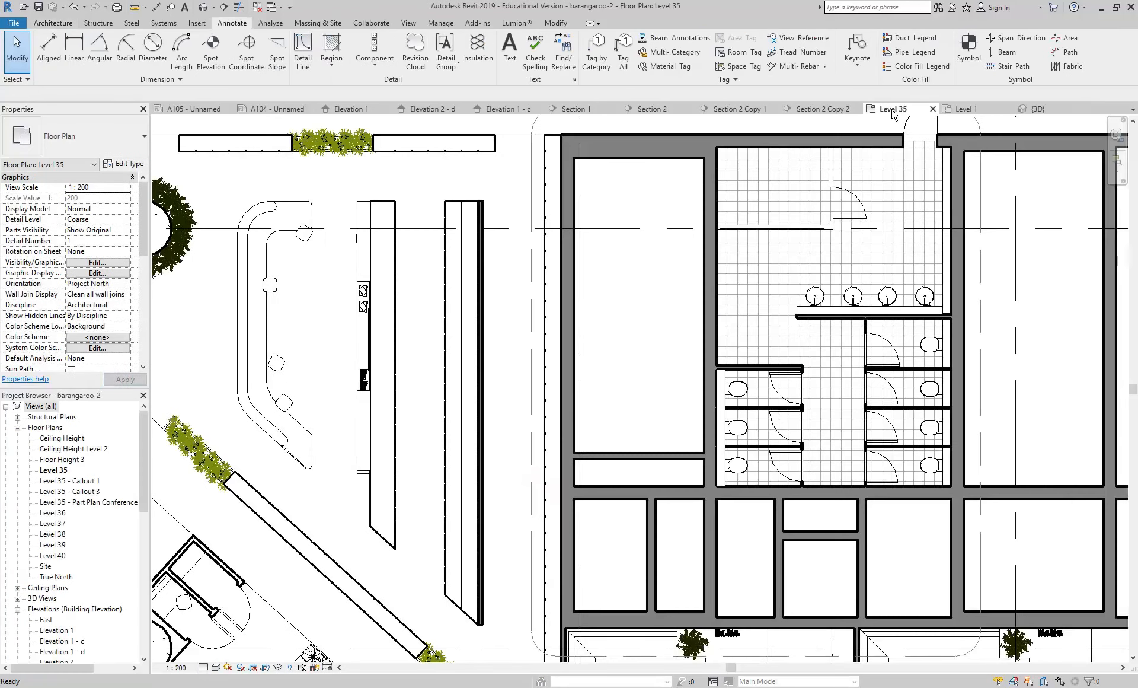
pyautogui.click(1038, 109)
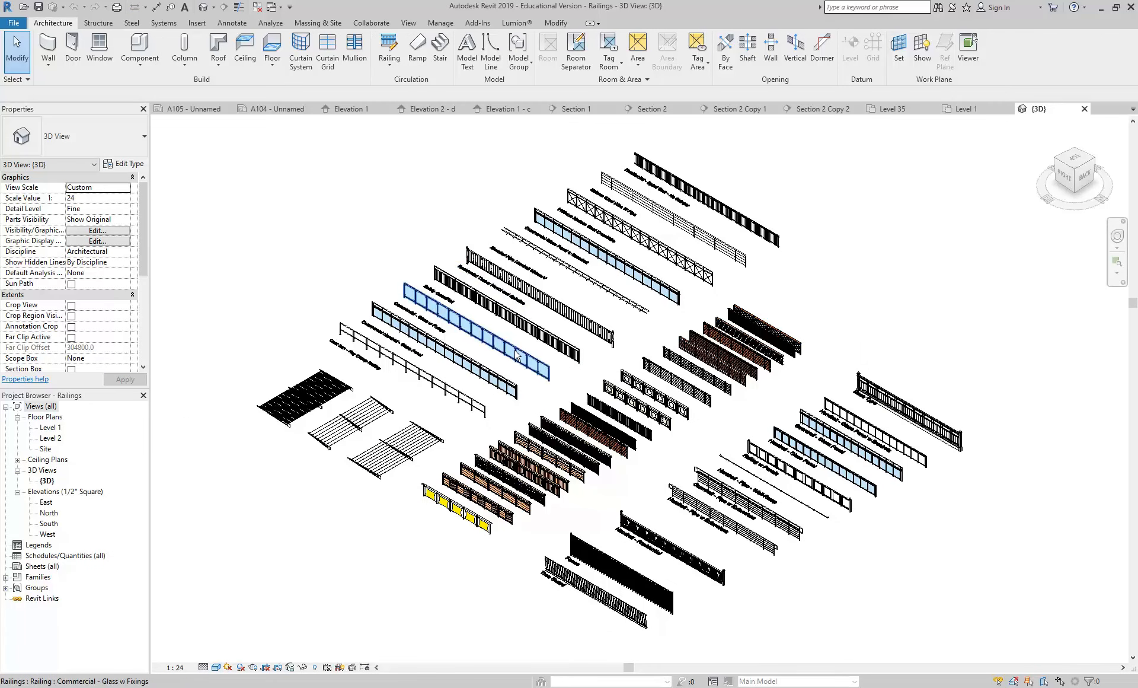
pyautogui.click(24, 6)
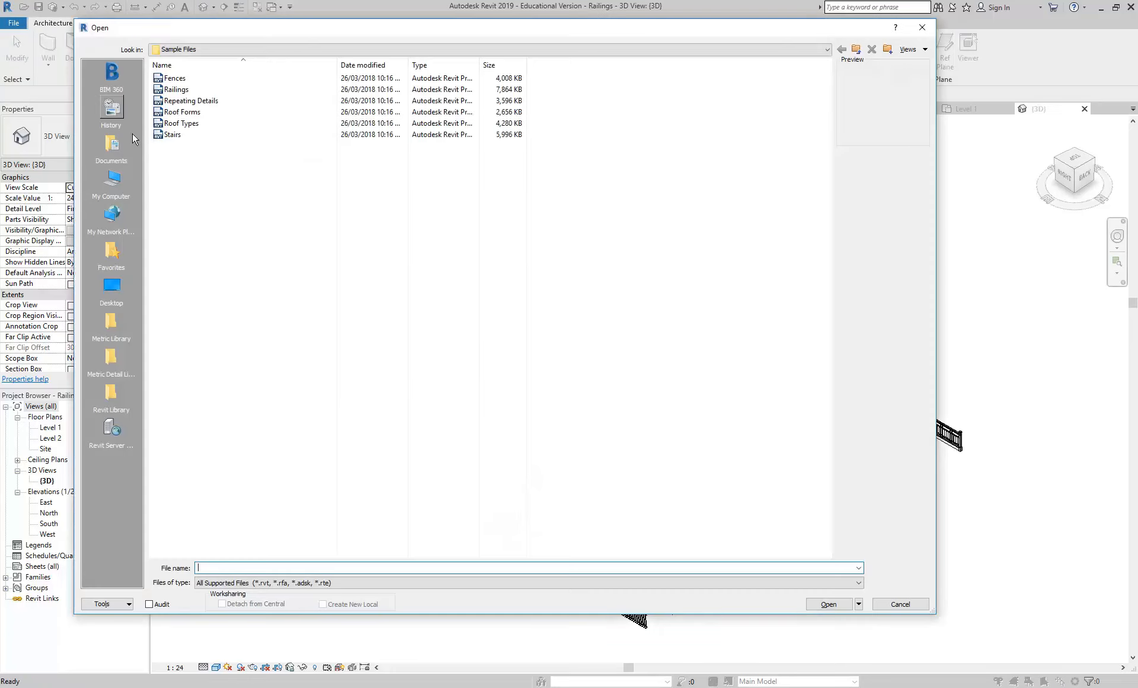
pyautogui.doubleClick(173, 135)
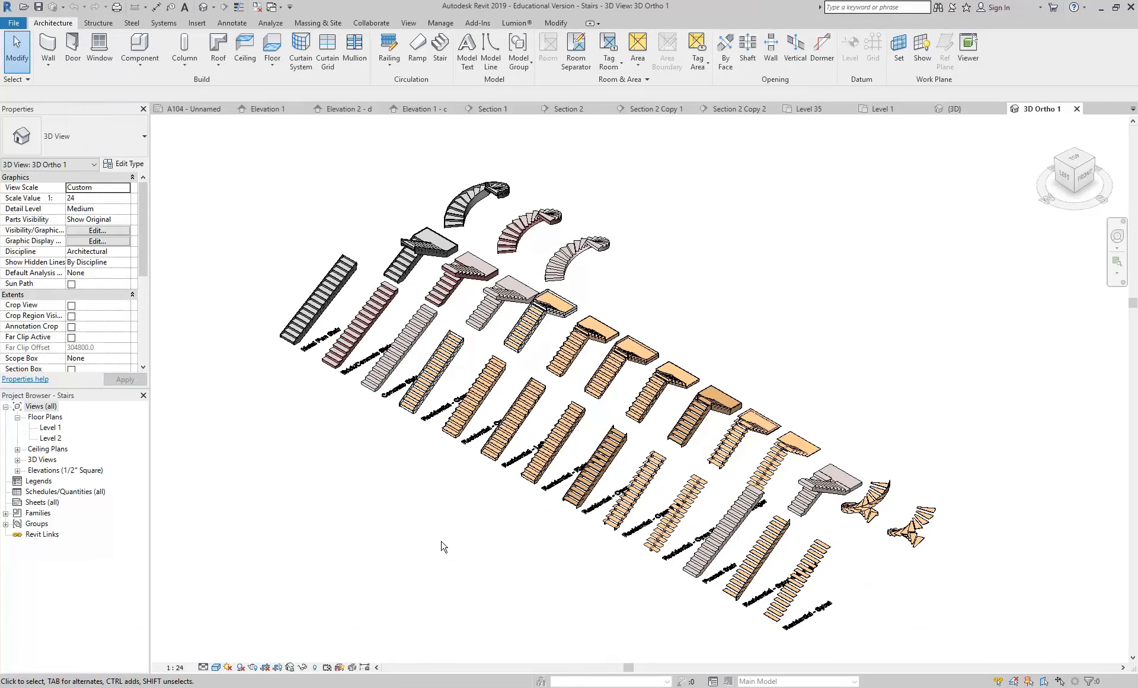
# - Inspect the type properties and available types of the "Residential - Open Riser - Middle Stringer" stair, leaving them unchanged
pyautogui.click(691, 490)
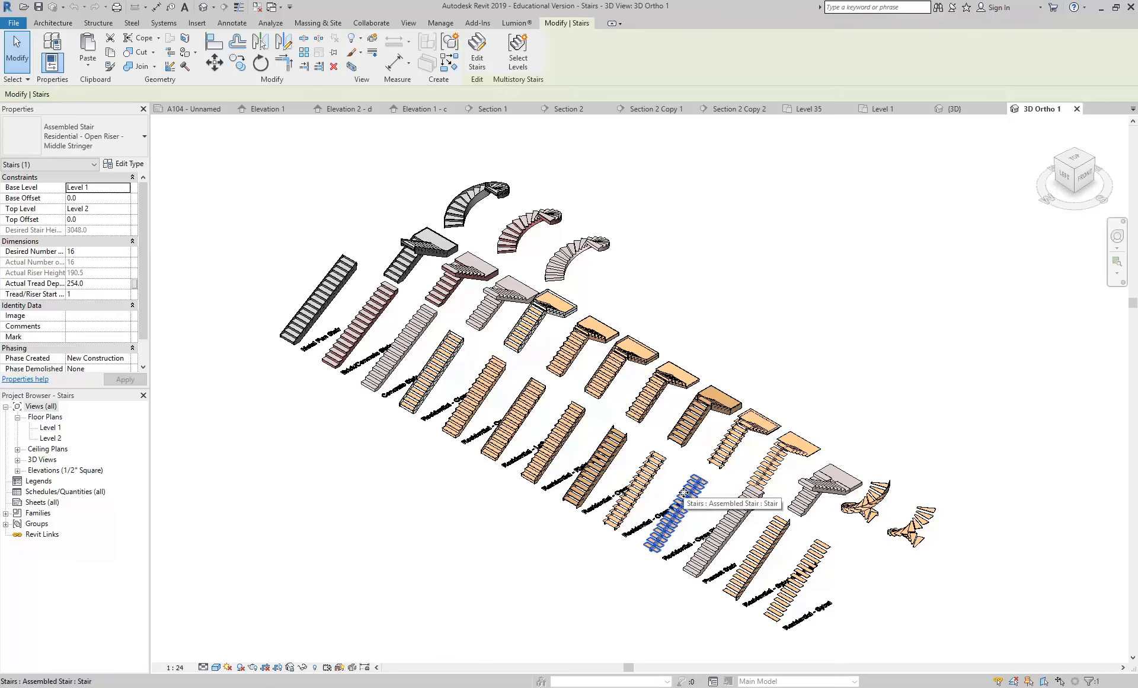
pyautogui.scroll(6, 684, 492)
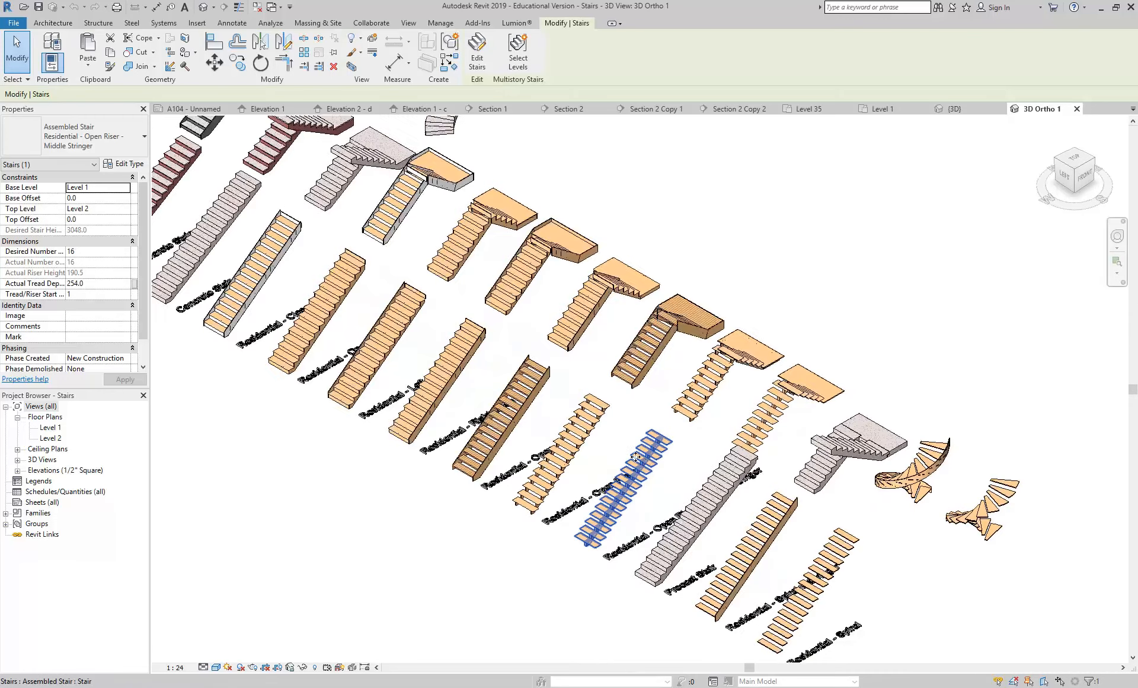
pyautogui.click(124, 164)
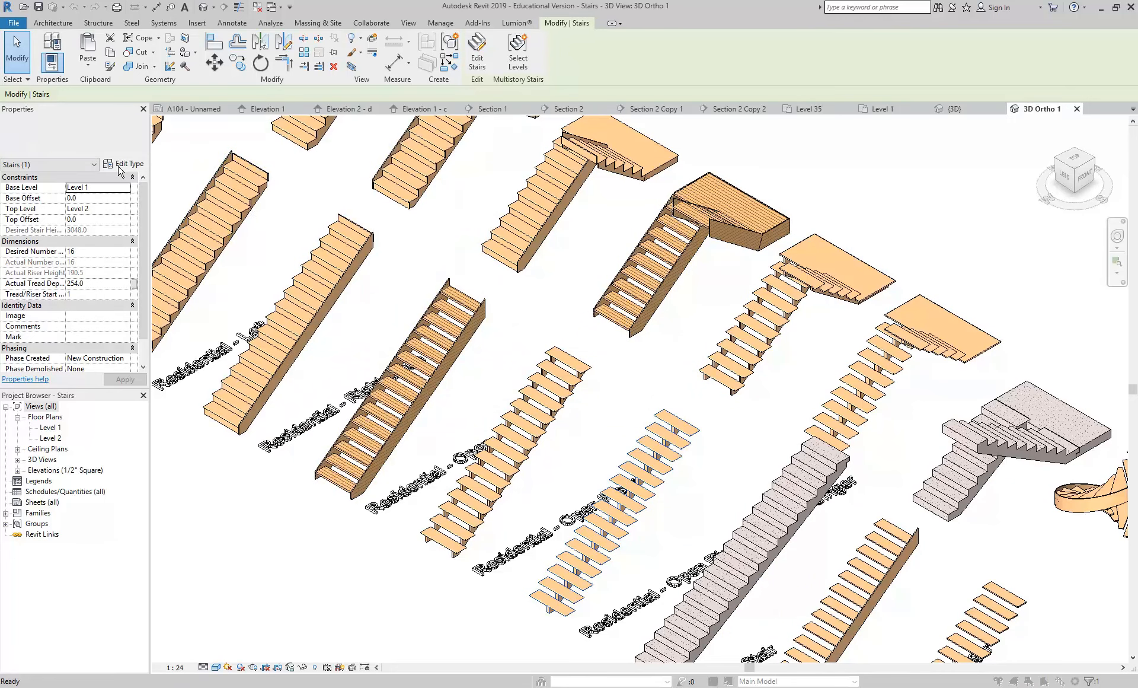
pyautogui.click(297, 99)
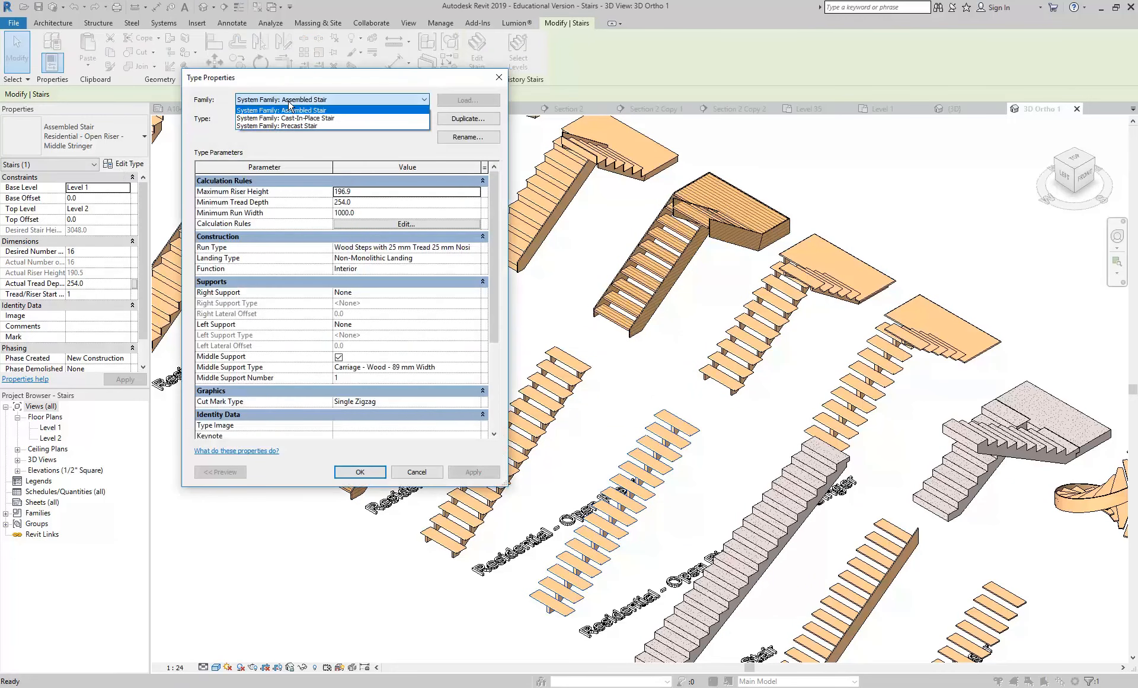
pyautogui.click(289, 107)
pyautogui.click(296, 119)
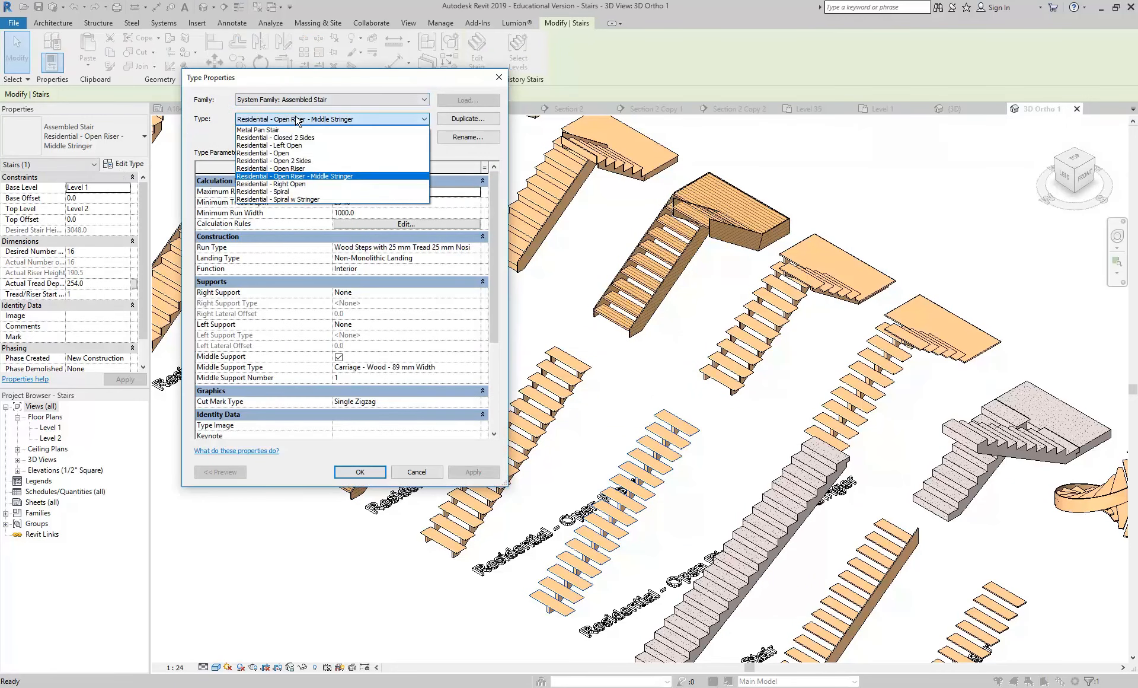
pyautogui.click(298, 120)
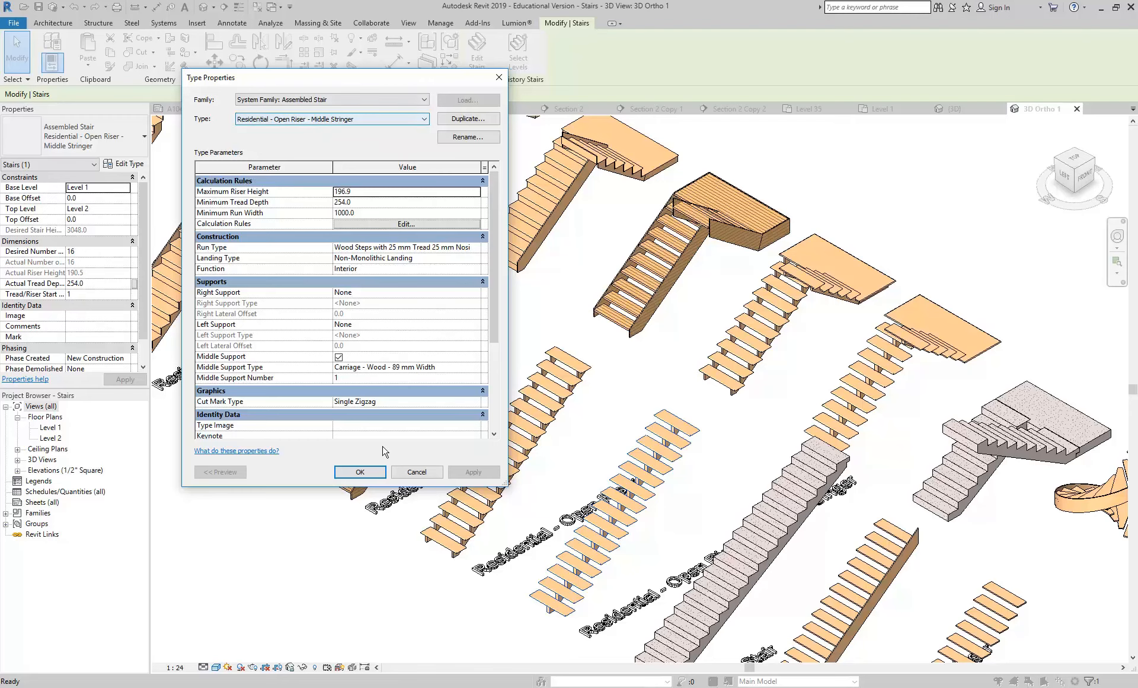
pyautogui.click(417, 474)
pyautogui.scroll(-4, 589, 233)
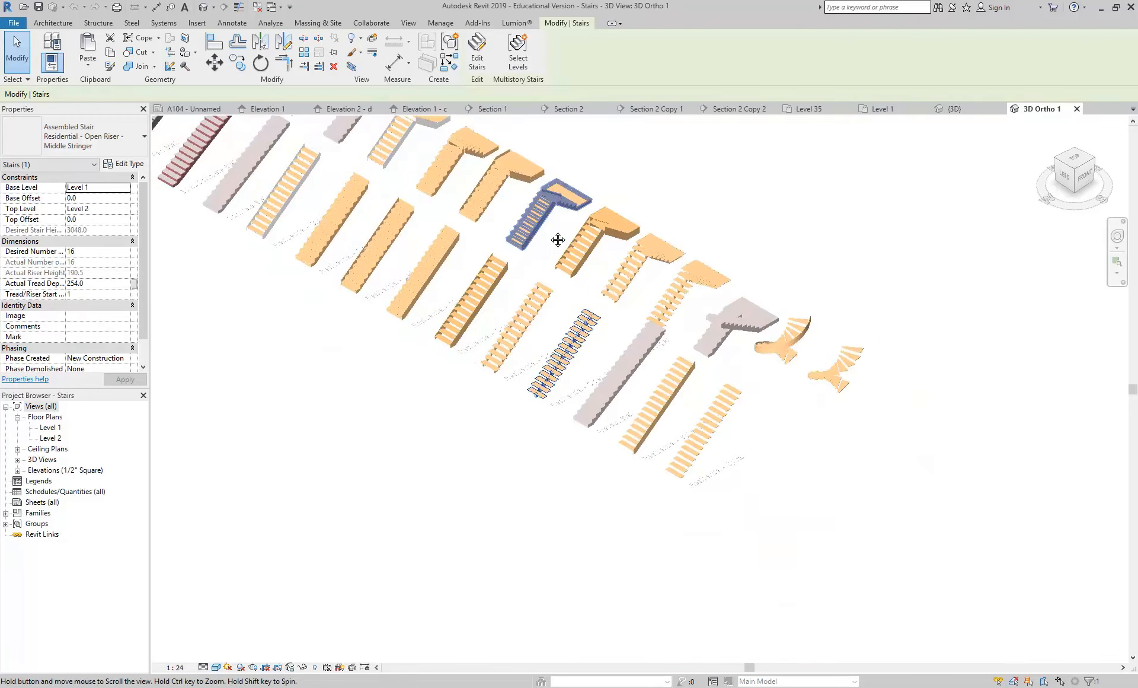
pyautogui.click(736, 253)
pyautogui.moveTo(736, 255); pyautogui.dragTo(767, 297, button='middle')
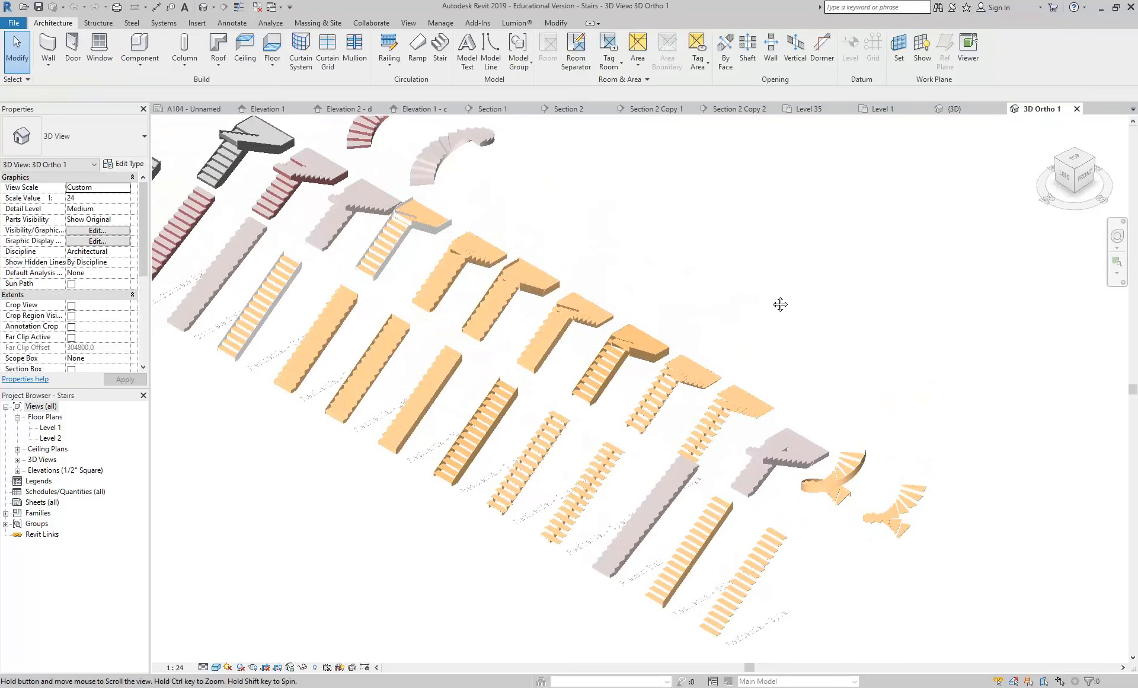
pyautogui.click(678, 413)
pyautogui.keyDown('shift'); pyautogui.moveTo(678, 414); pyautogui.dragTo(697, 396, button='middle'); pyautogui.keyUp('shift')
pyautogui.click(711, 334)
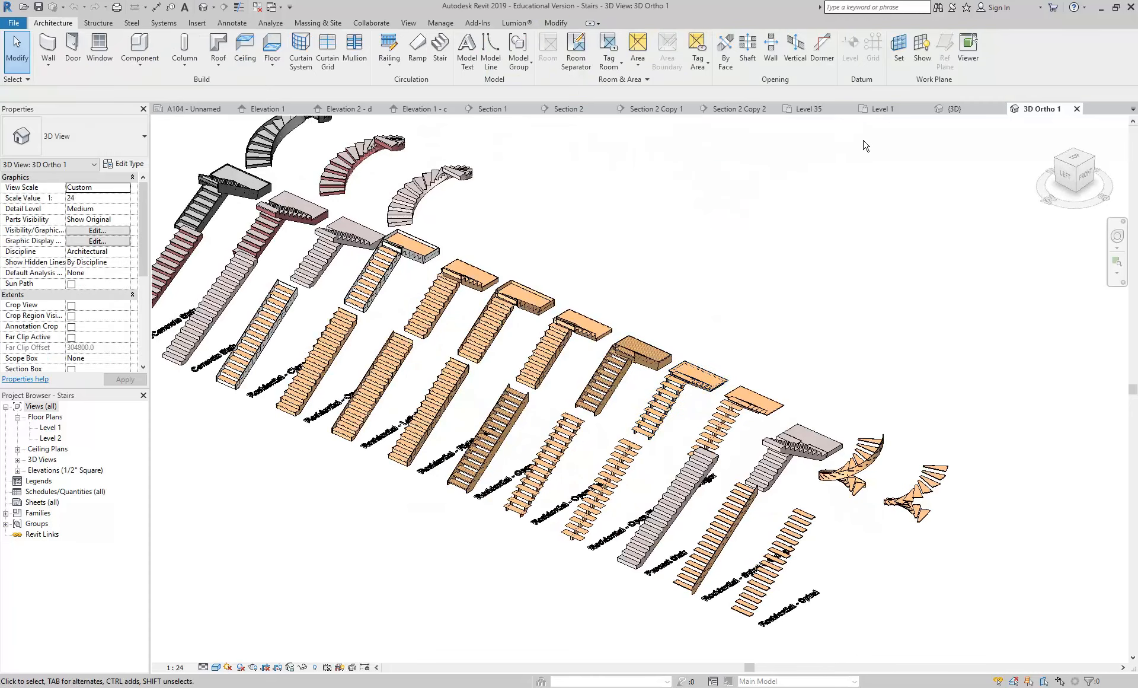
# - Return to the Section 2 Copy 2 view and shorten the long sloping roof tile detail to about 3700 mm from its upper end
pyautogui.click(880, 109)
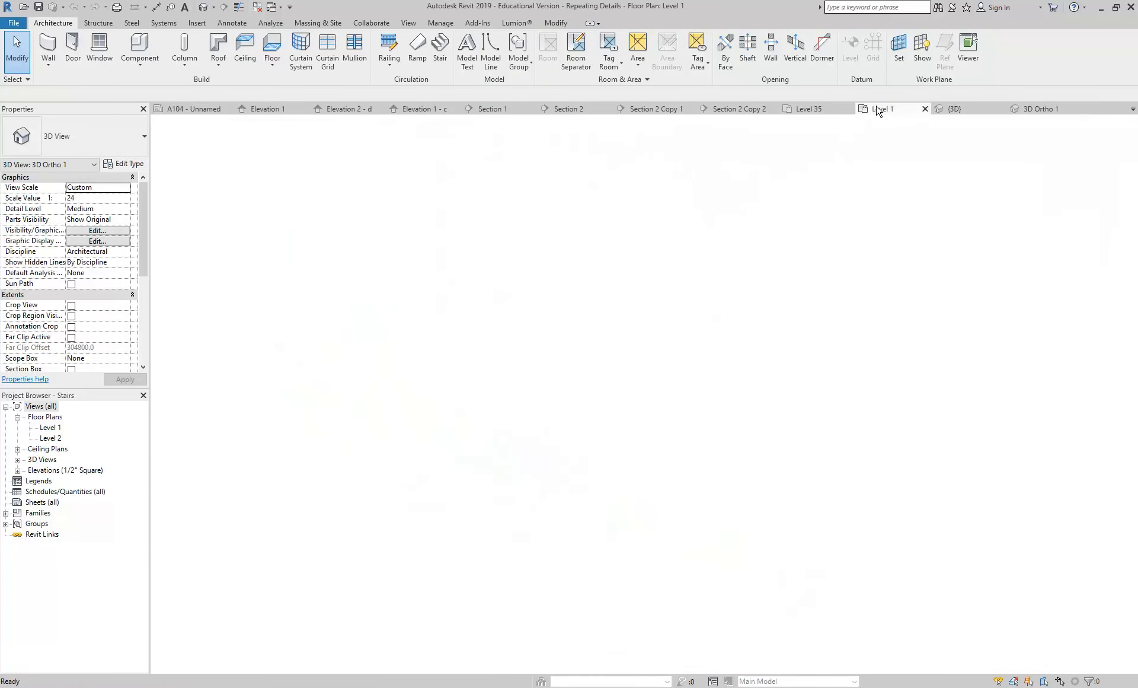
pyautogui.click(730, 111)
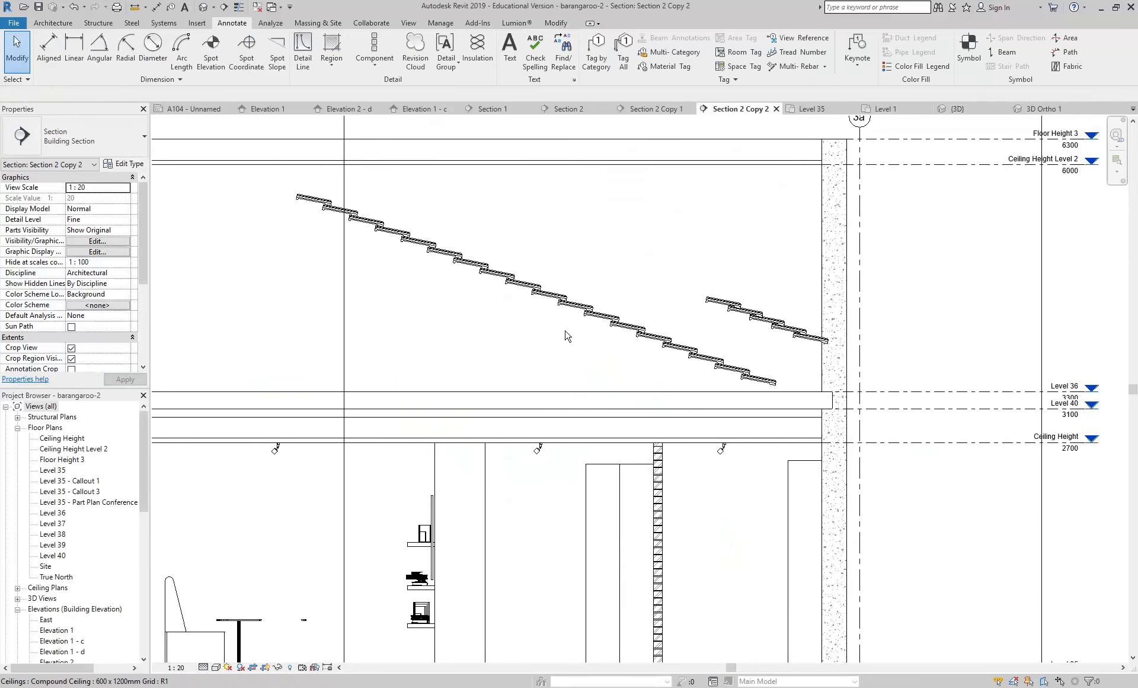
pyautogui.click(511, 274)
pyautogui.scroll(-3, 563, 342)
pyautogui.scroll(5, 563, 343)
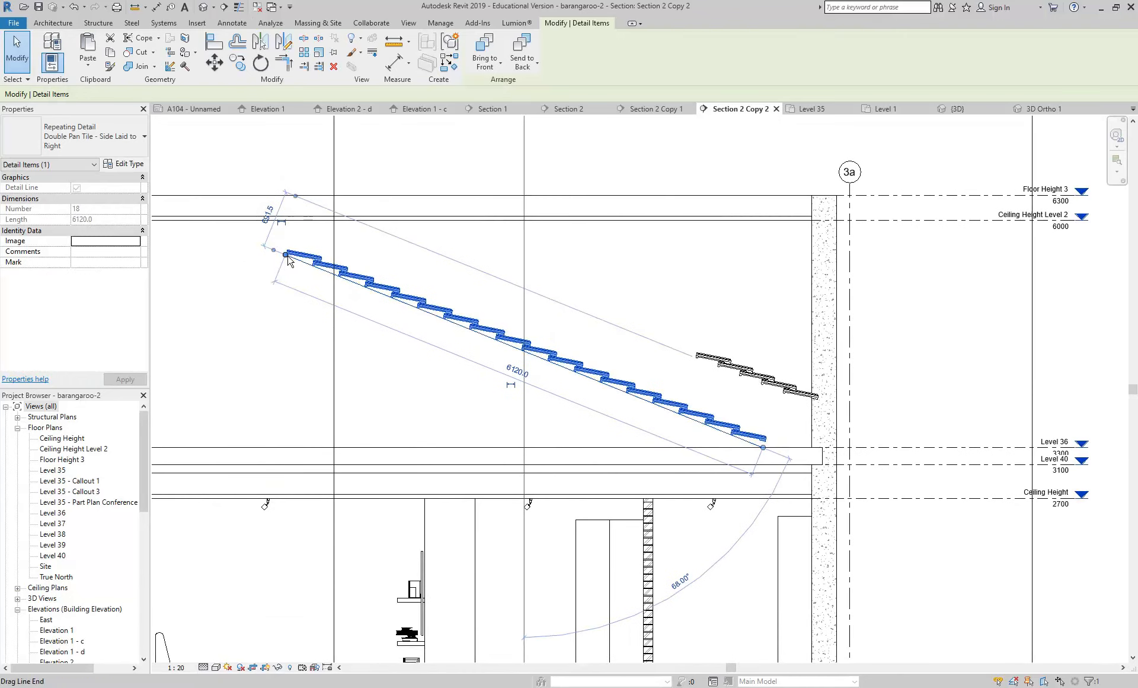
pyautogui.moveTo(288, 259); pyautogui.dragTo(477, 329)
pyautogui.click(521, 305)
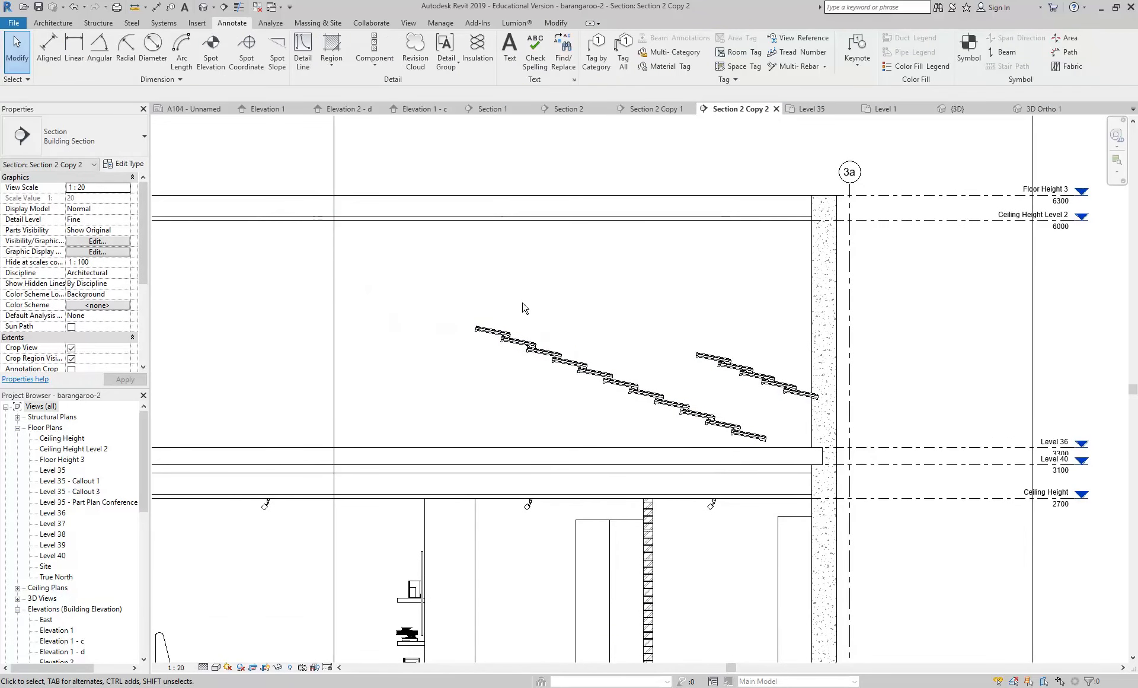
# - Delete both roof tile repeating details above the Level 36 slab
pyautogui.click(577, 383)
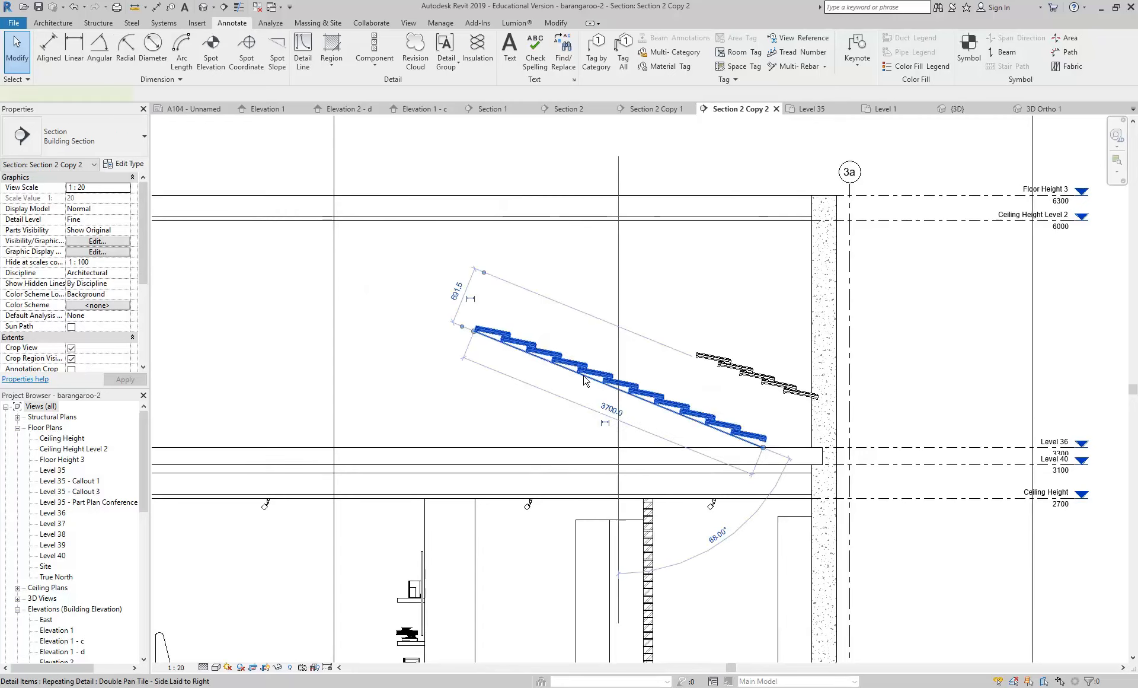
pyautogui.press('Delete')
pyautogui.click(729, 365)
pyautogui.press('Delete')
pyautogui.scroll(-3, 592, 284)
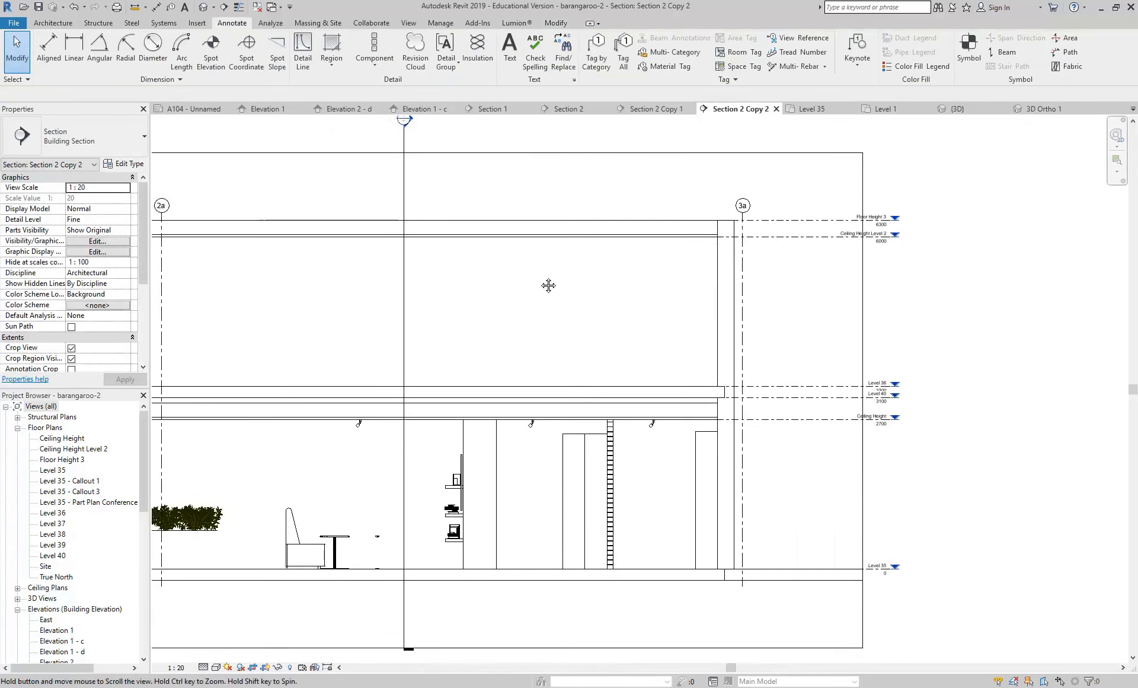
pyautogui.moveTo(534, 263); pyautogui.dragTo(550, 261, button='middle')
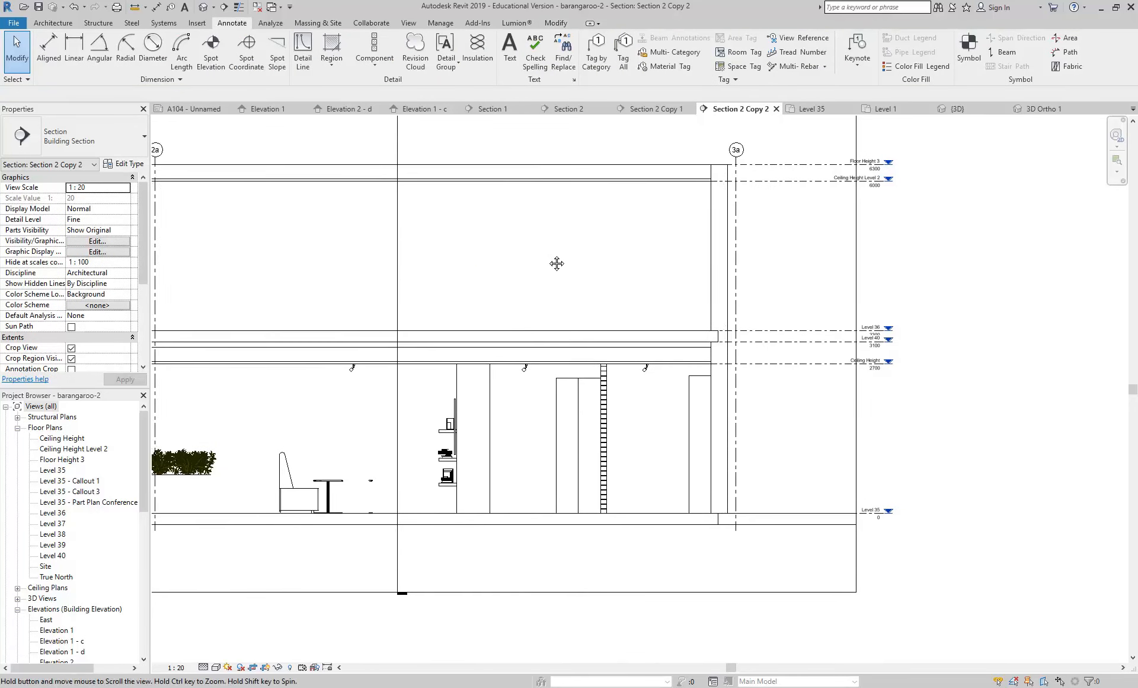
pyautogui.click(365, 67)
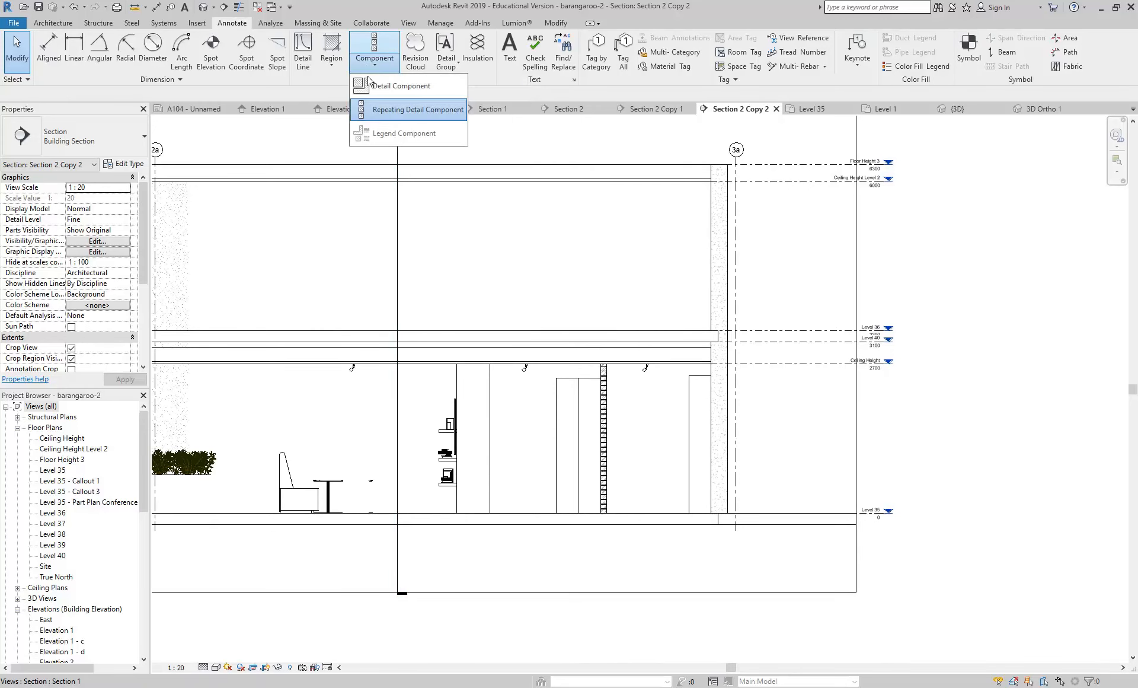
pyautogui.click(497, 260)
pyautogui.moveTo(497, 490); pyautogui.dragTo(628, 509, button='middle')
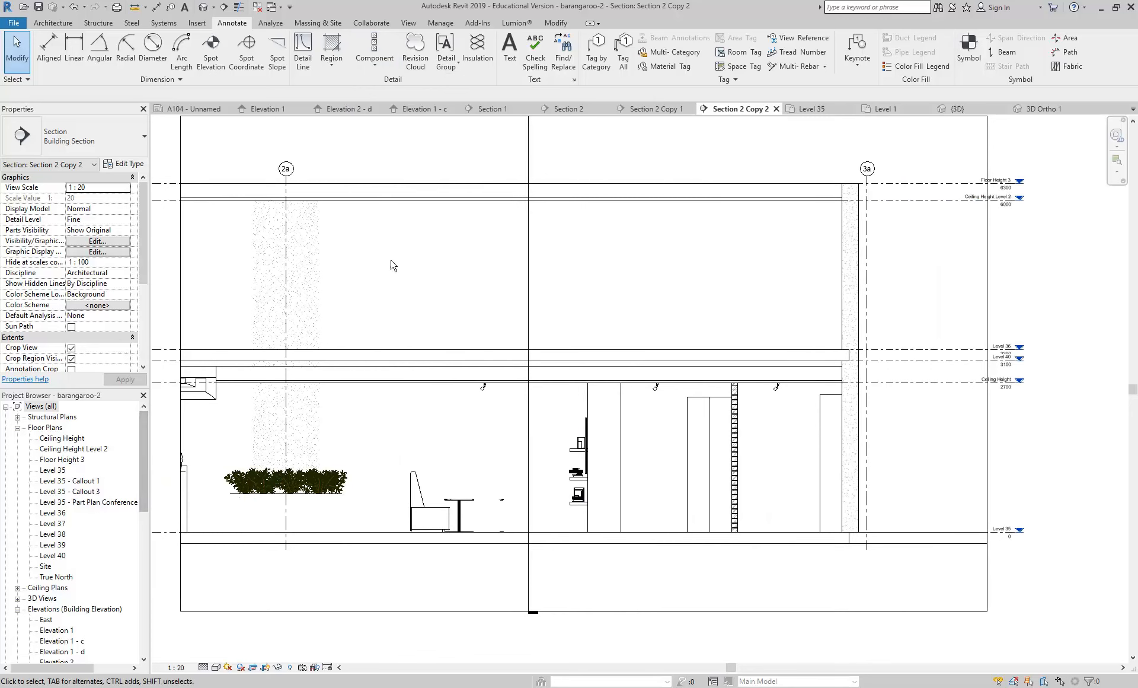
# - Create a new legend view named Legend 1 at a scale of 1:50
pyautogui.moveTo(146, 445); pyautogui.dragTo(144, 610)
pyautogui.scroll(-1, 387, 252)
pyautogui.click(39, 556)
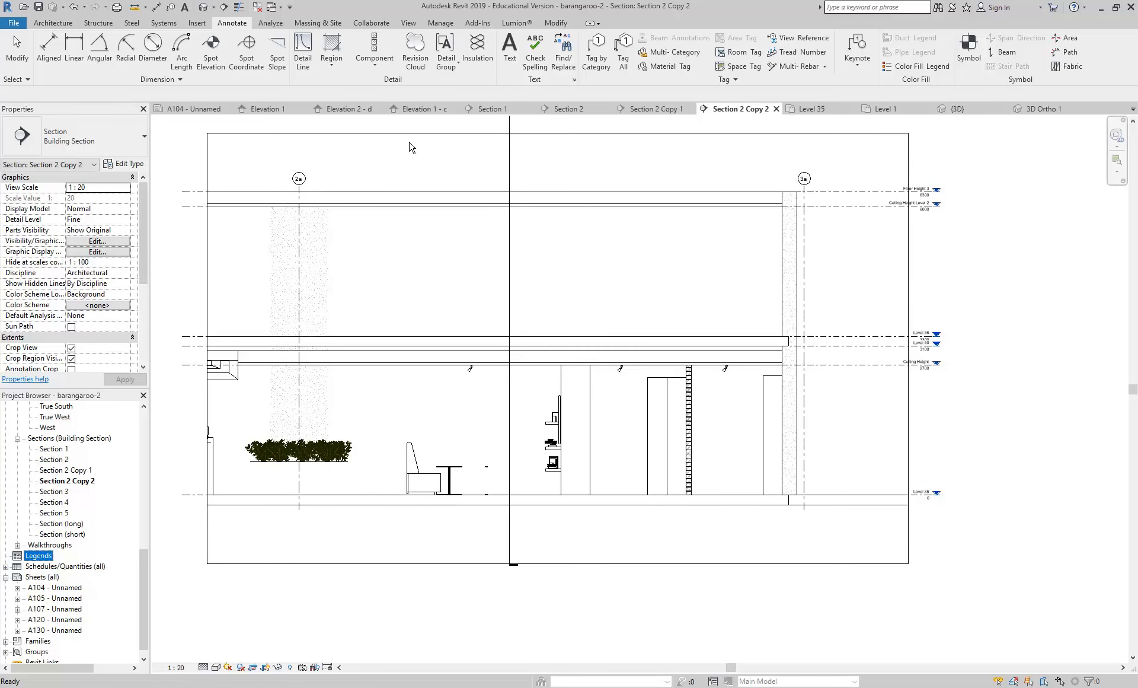
pyautogui.click(409, 23)
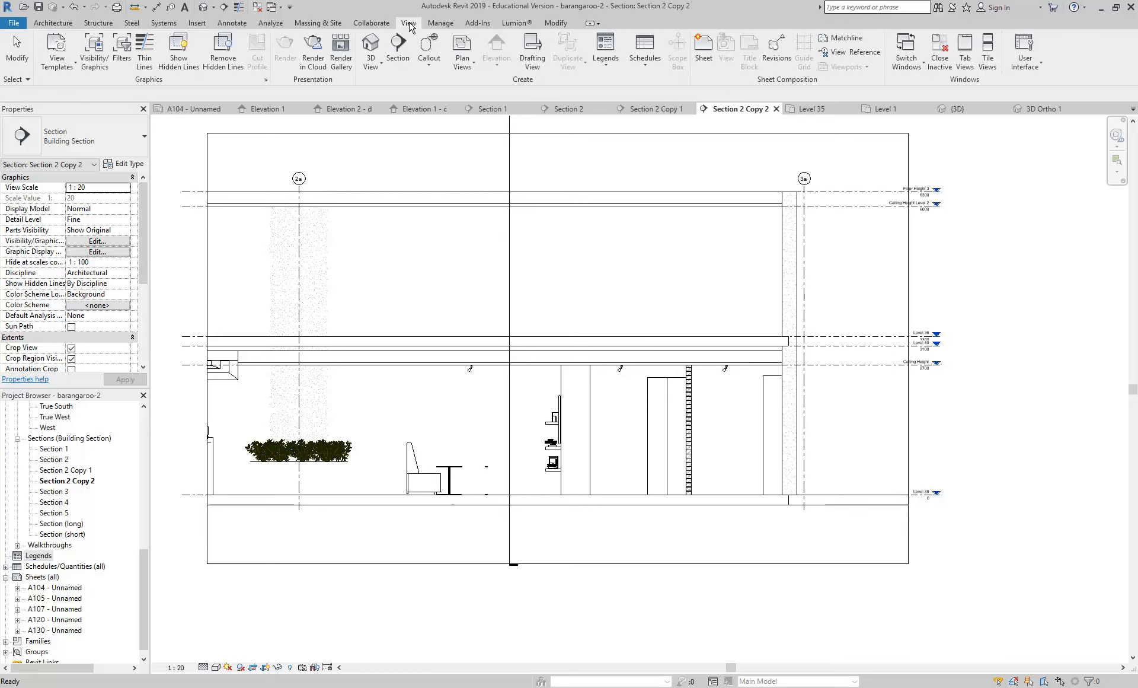
pyautogui.click(606, 54)
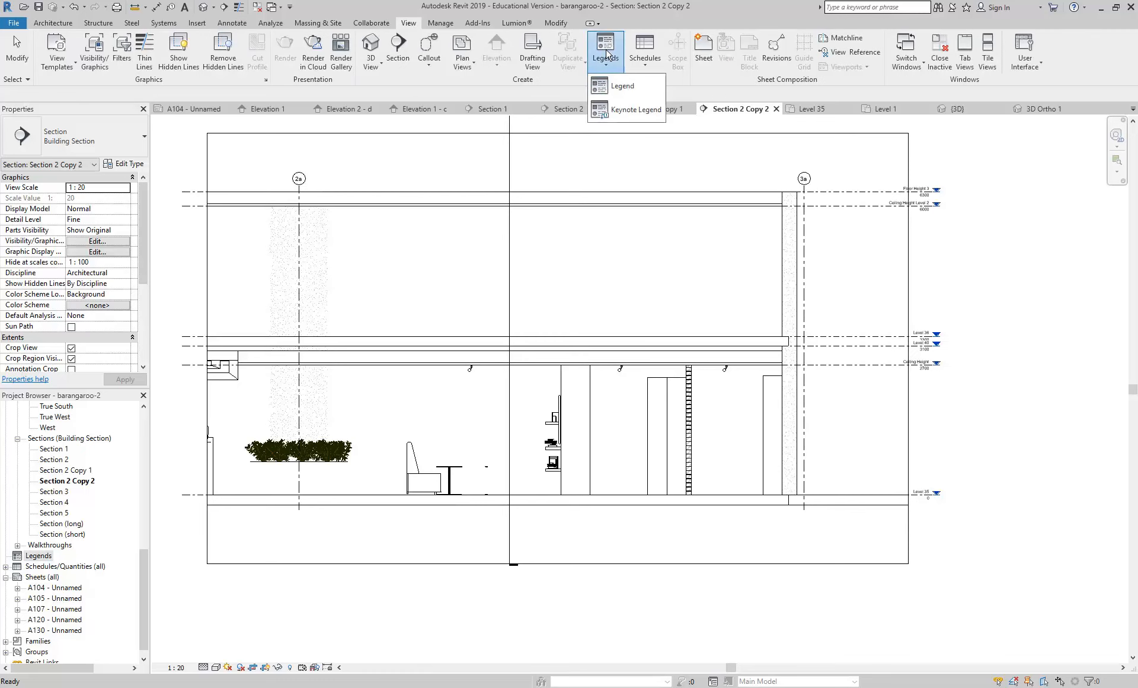
pyautogui.click(628, 86)
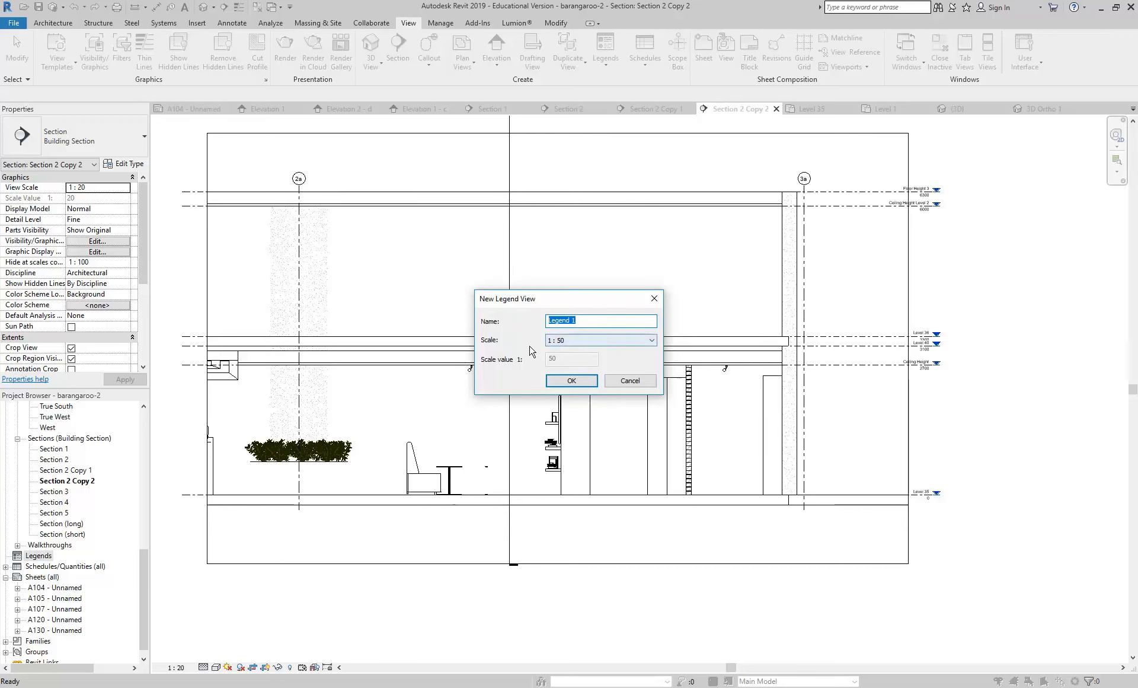
pyautogui.click(573, 381)
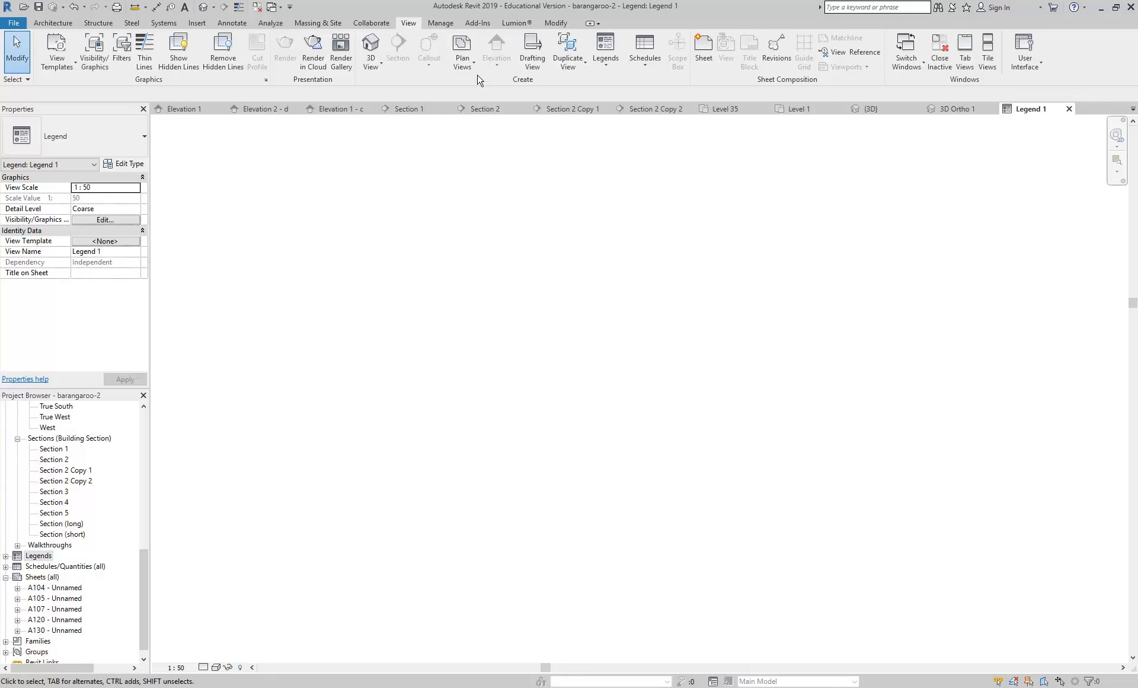
# - Start placing a legend component and preview the black Clark Round Blade basin mixer and the 400x550mm Single_Sink_Vanity in floor plan view
pyautogui.click(229, 24)
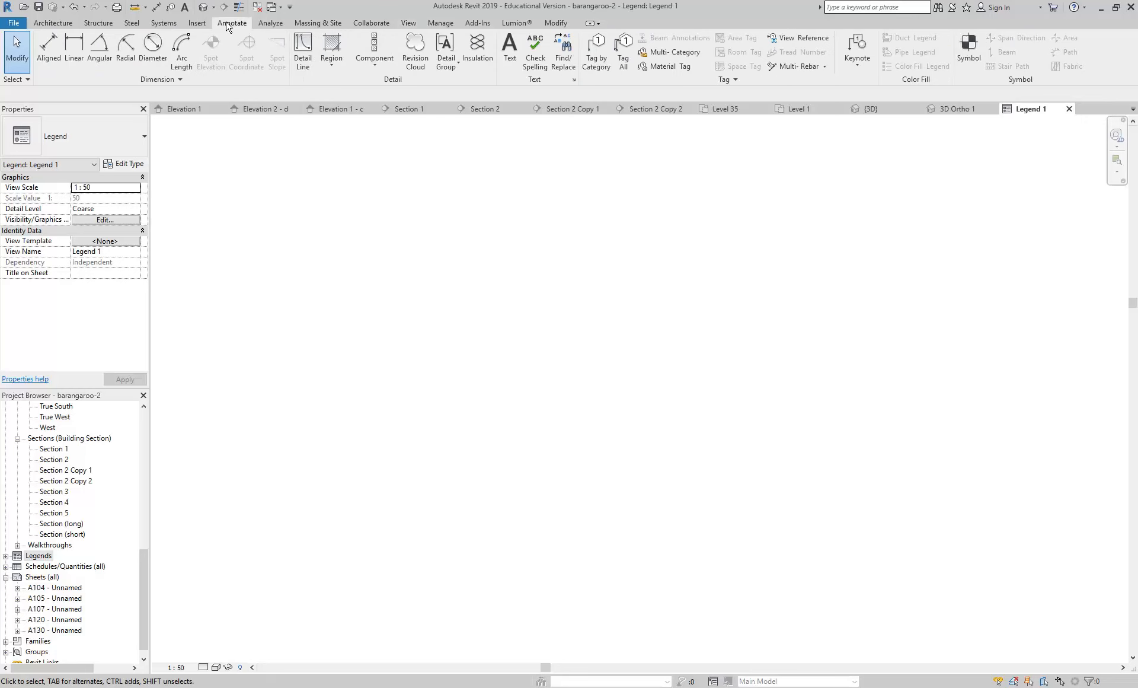
pyautogui.click(374, 63)
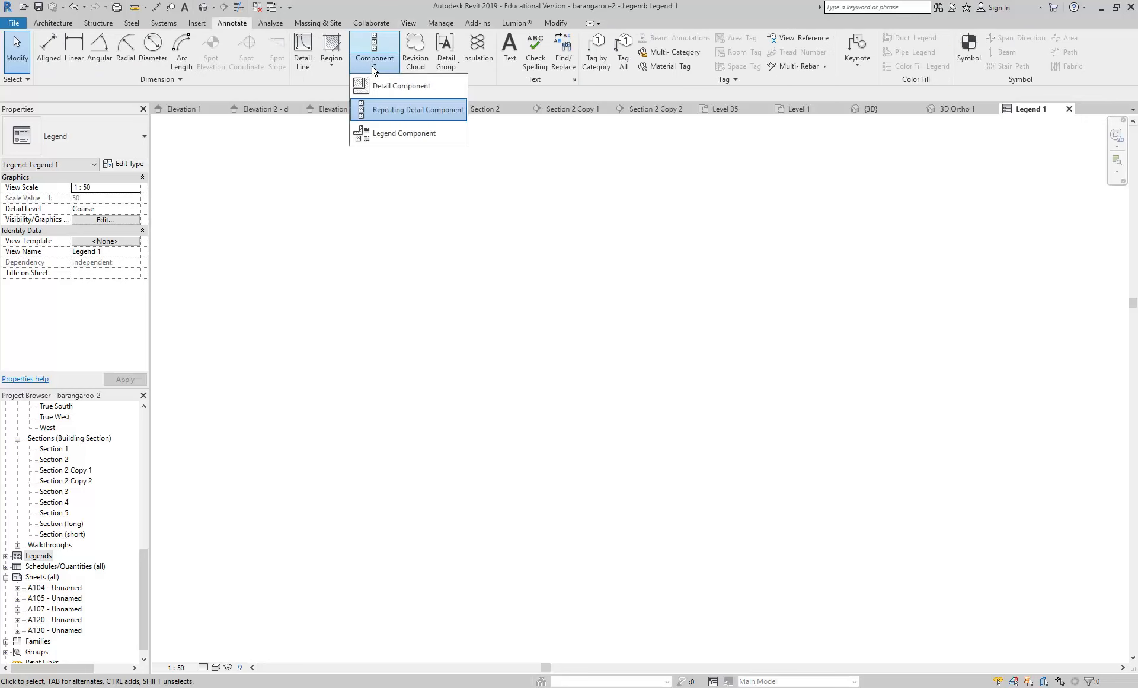
pyautogui.click(401, 138)
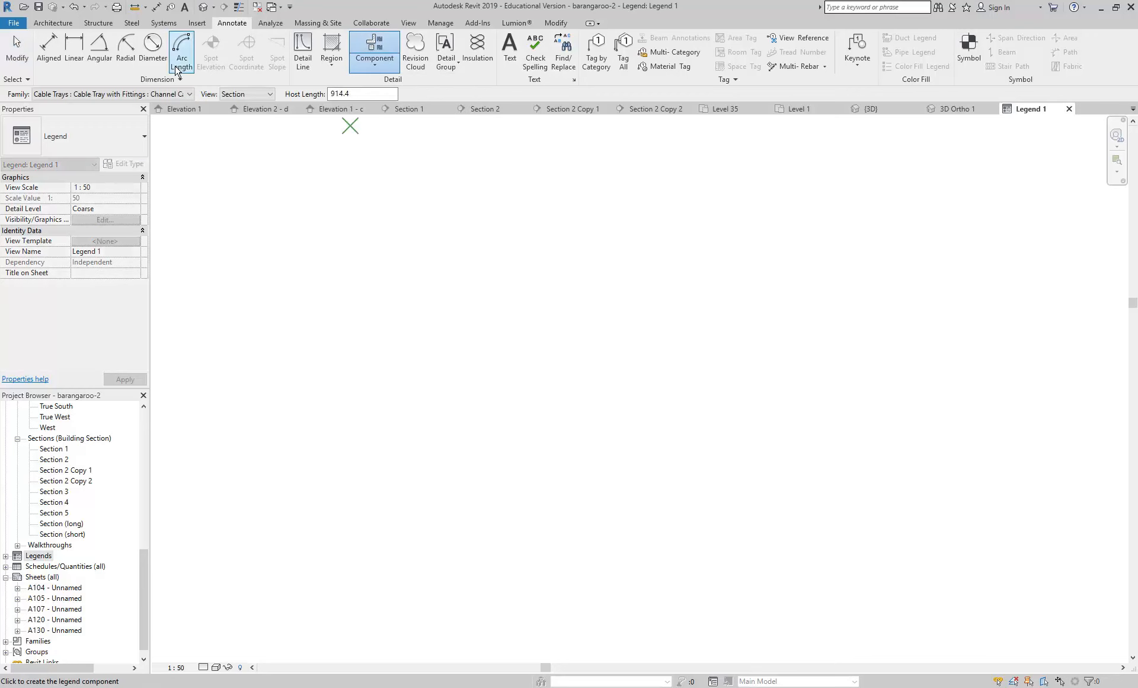
pyautogui.click(174, 96)
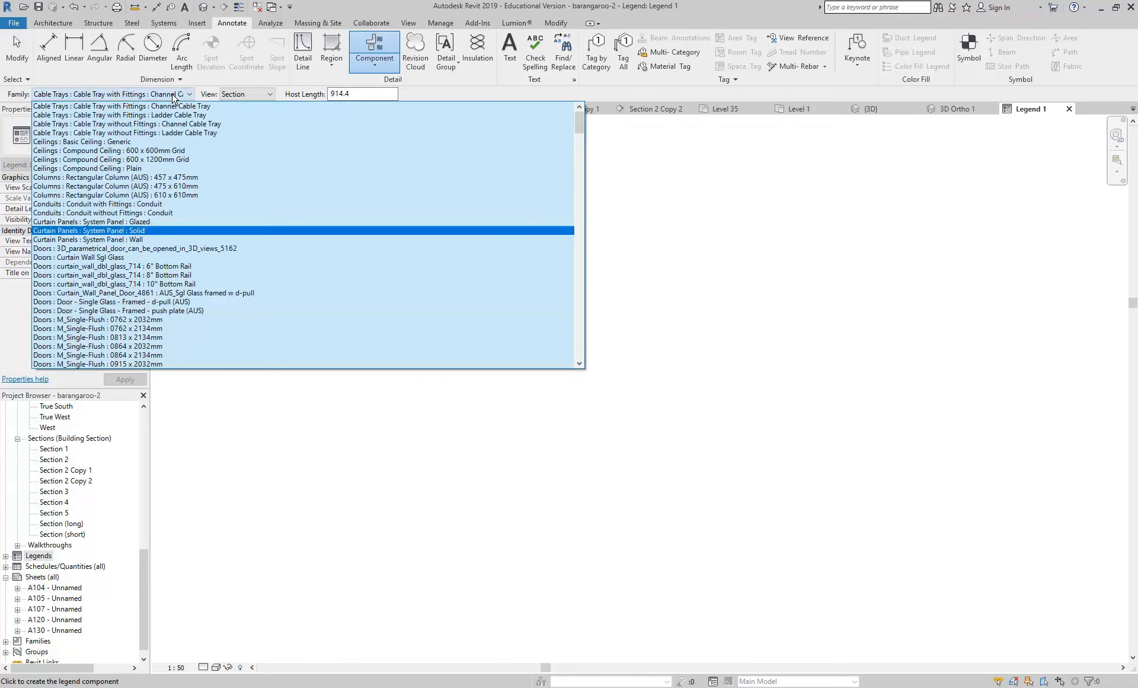
pyautogui.scroll(-20, 135, 275)
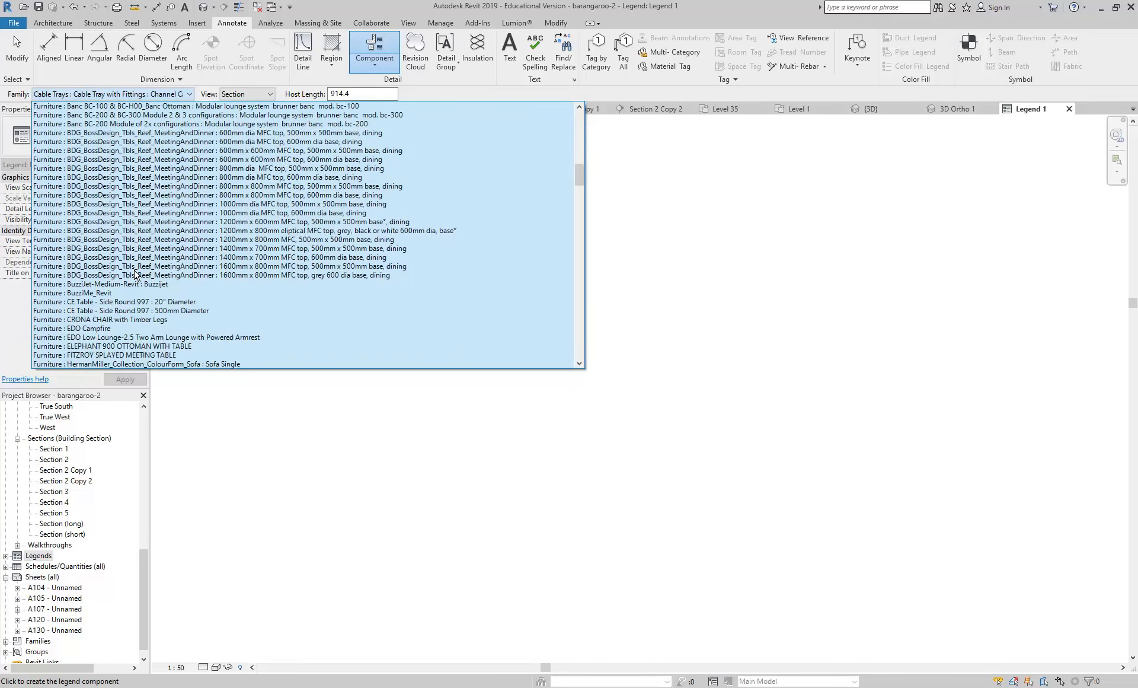
pyautogui.scroll(-1, 135, 274)
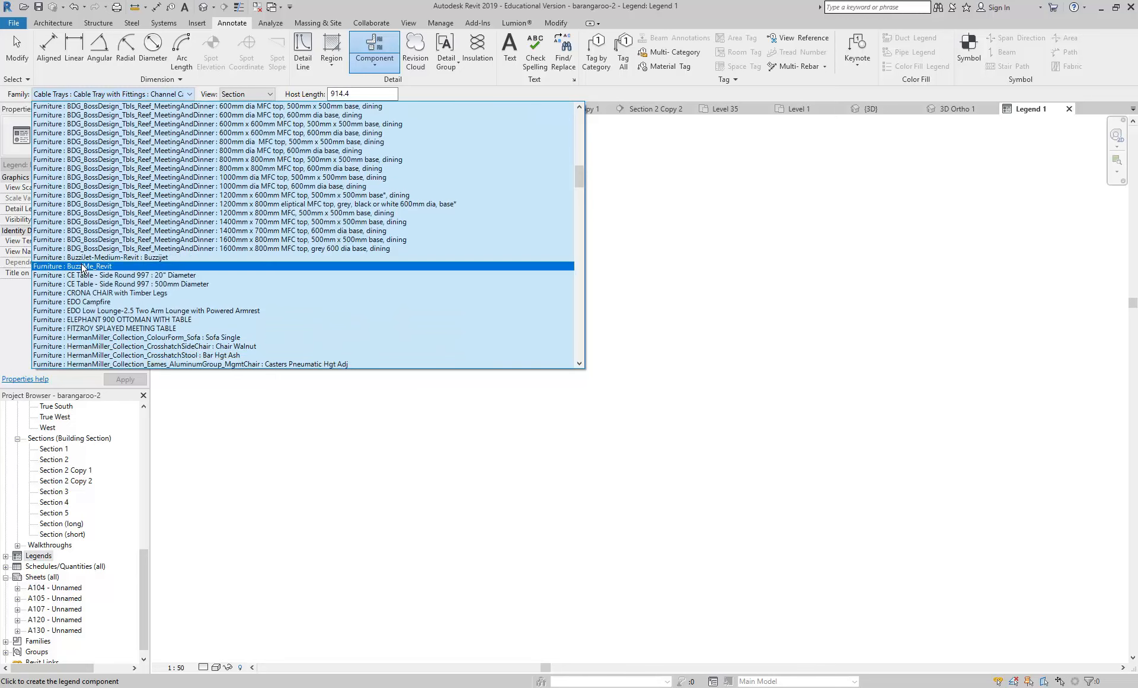
pyautogui.scroll(-5, 83, 268)
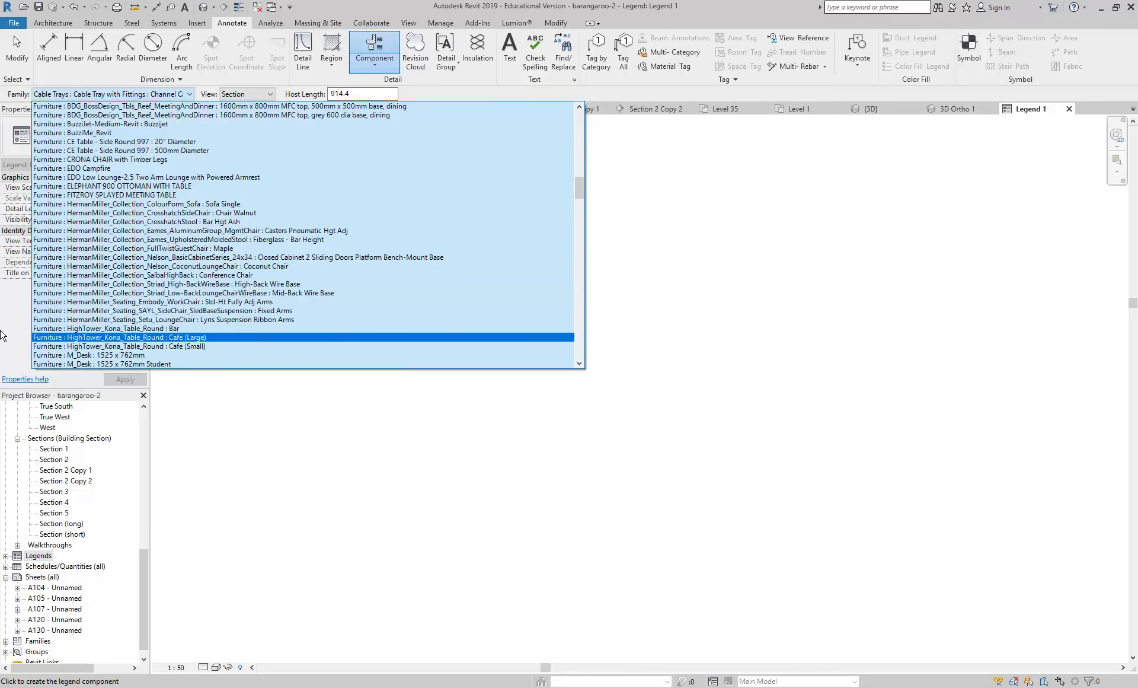
pyautogui.scroll(-7, 165, 305)
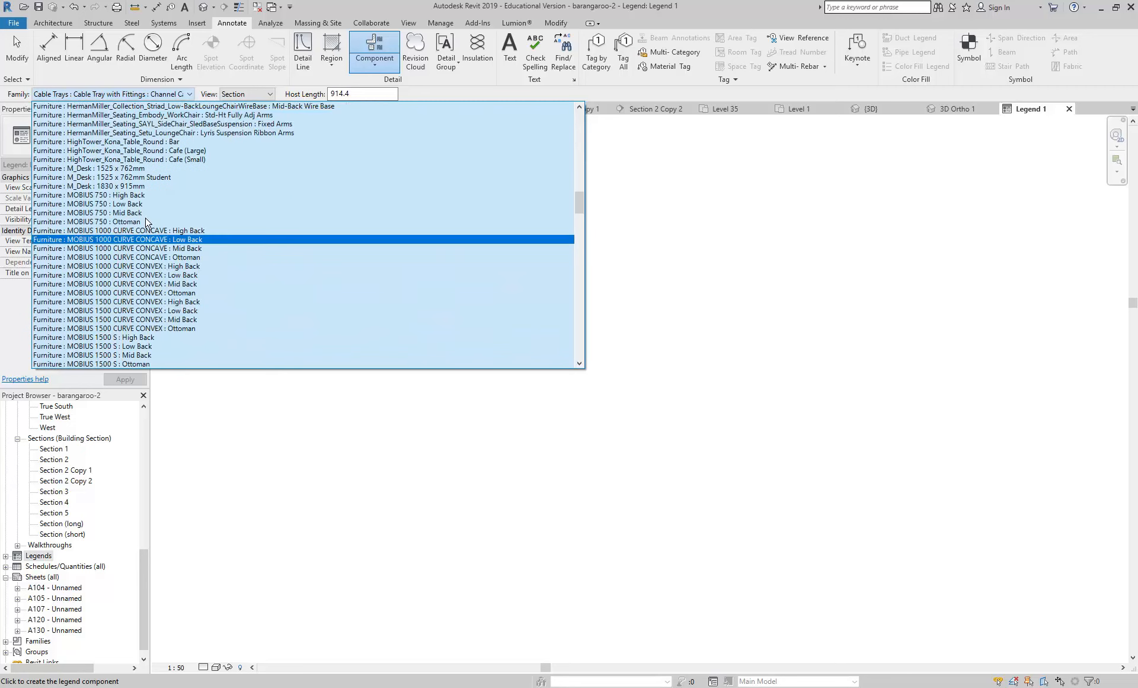
pyautogui.scroll(-10, 148, 203)
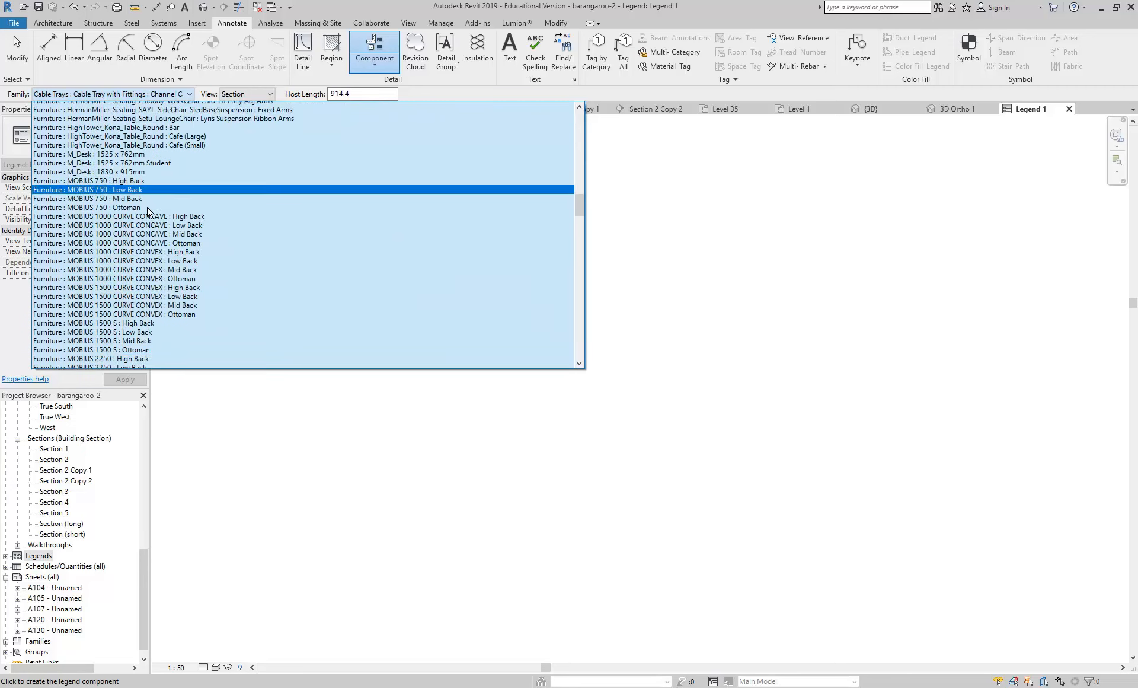
pyautogui.moveTo(580, 234); pyautogui.dragTo(584, 299)
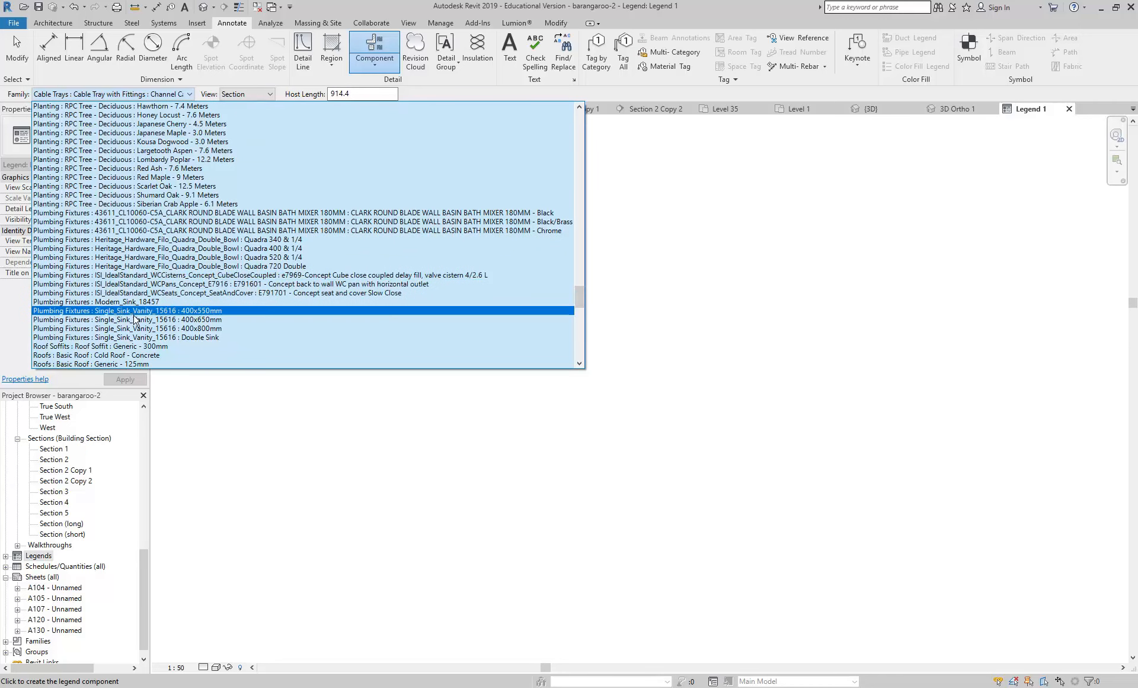
pyautogui.click(137, 213)
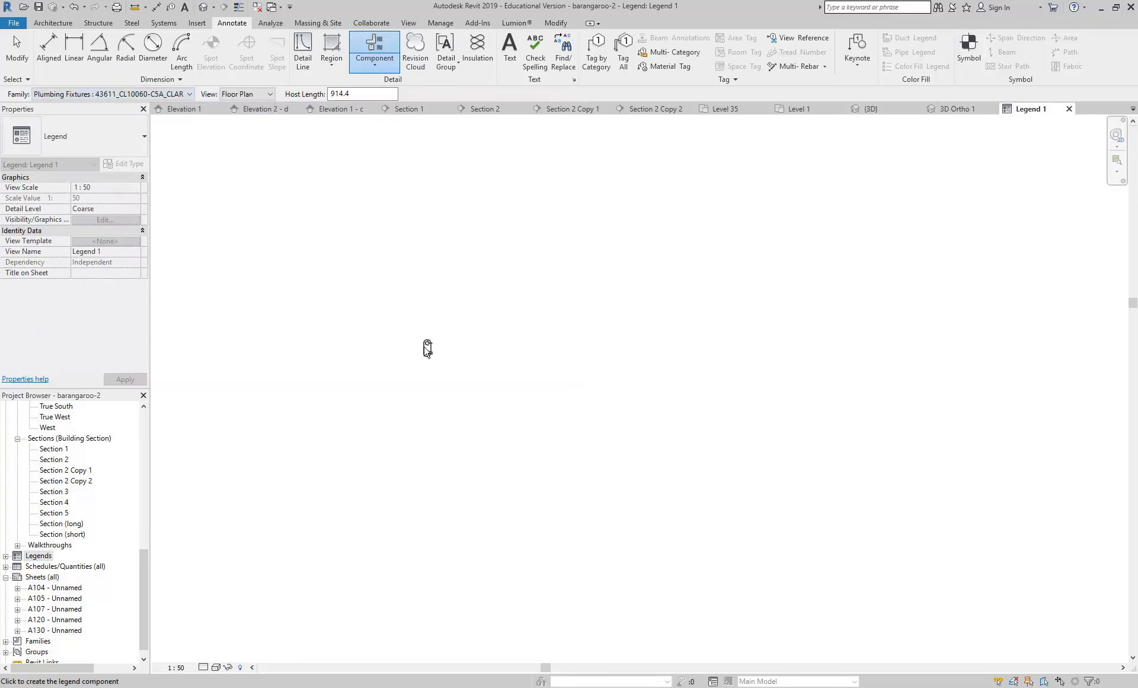
pyautogui.click(178, 95)
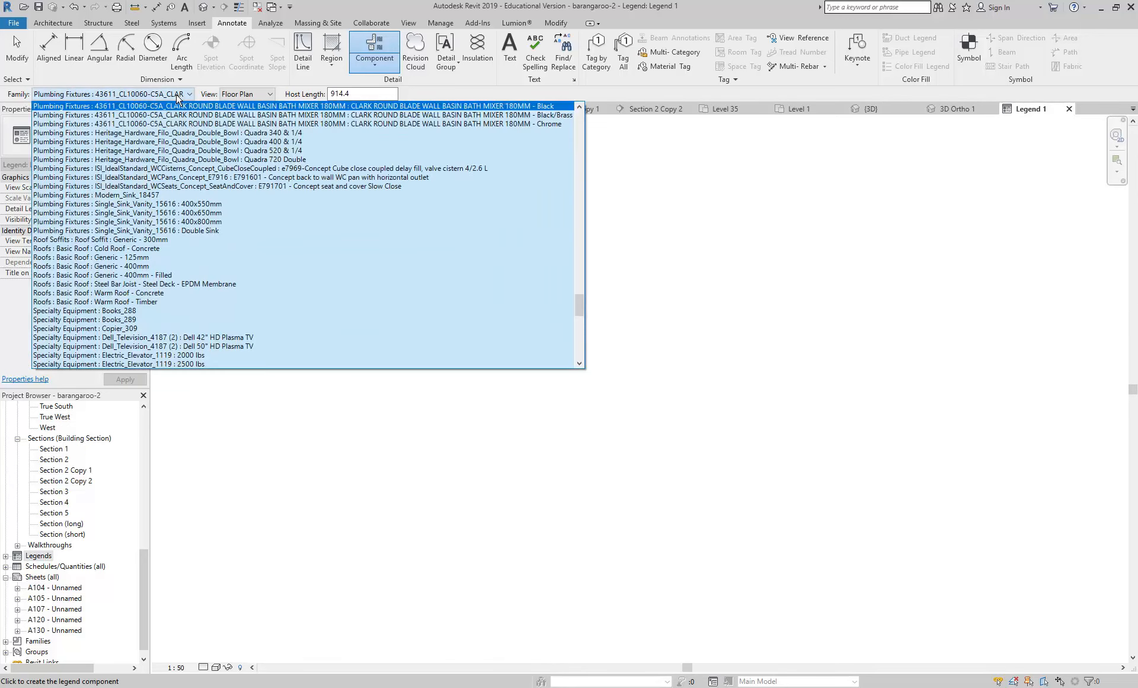
pyautogui.click(157, 204)
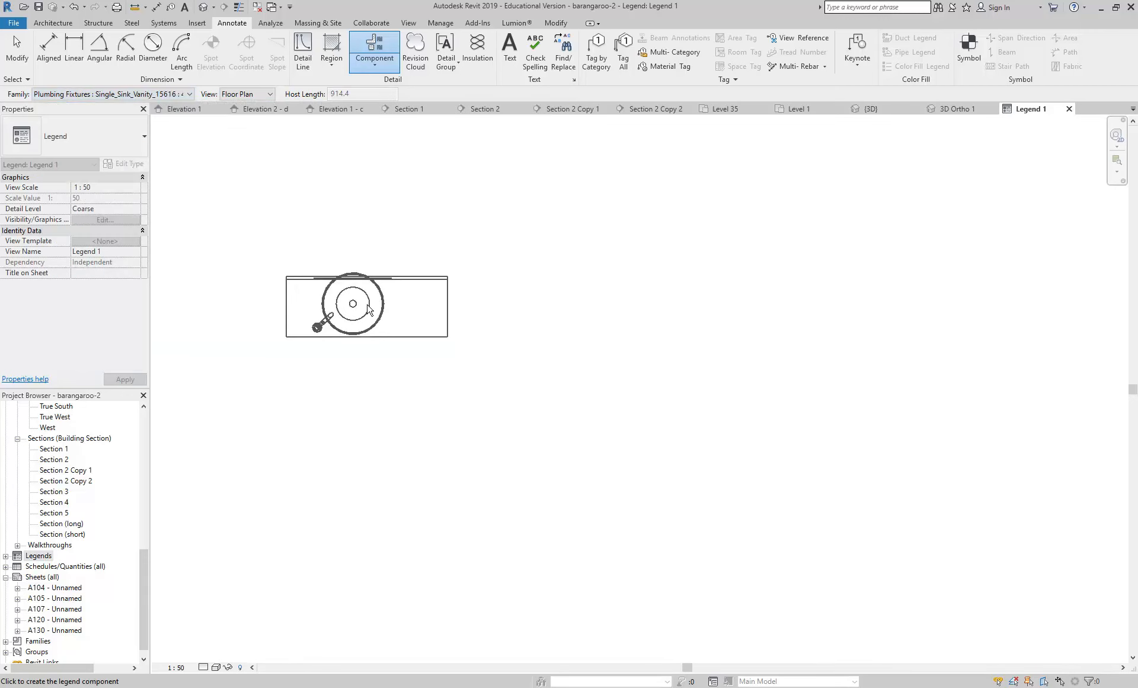
# - Place the Modern_Sink_18457 plumbing fixture in the legend as a floor plan component
pyautogui.click(172, 93)
pyautogui.scroll(2, 148, 170)
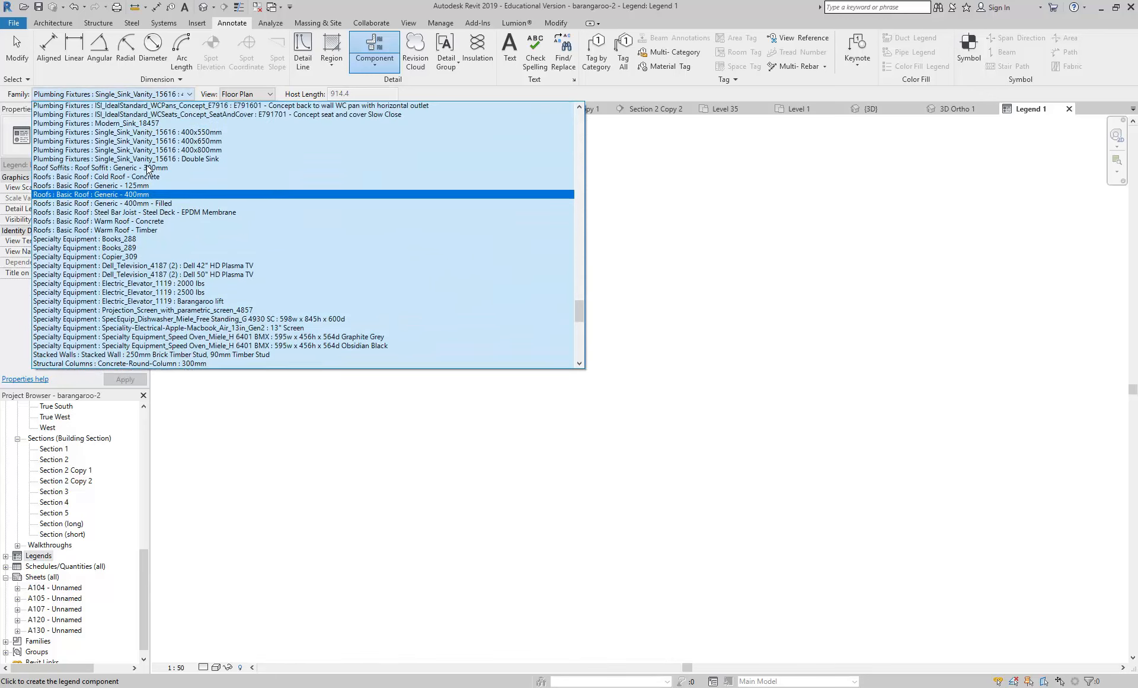
pyautogui.scroll(1, 149, 171)
pyautogui.click(138, 145)
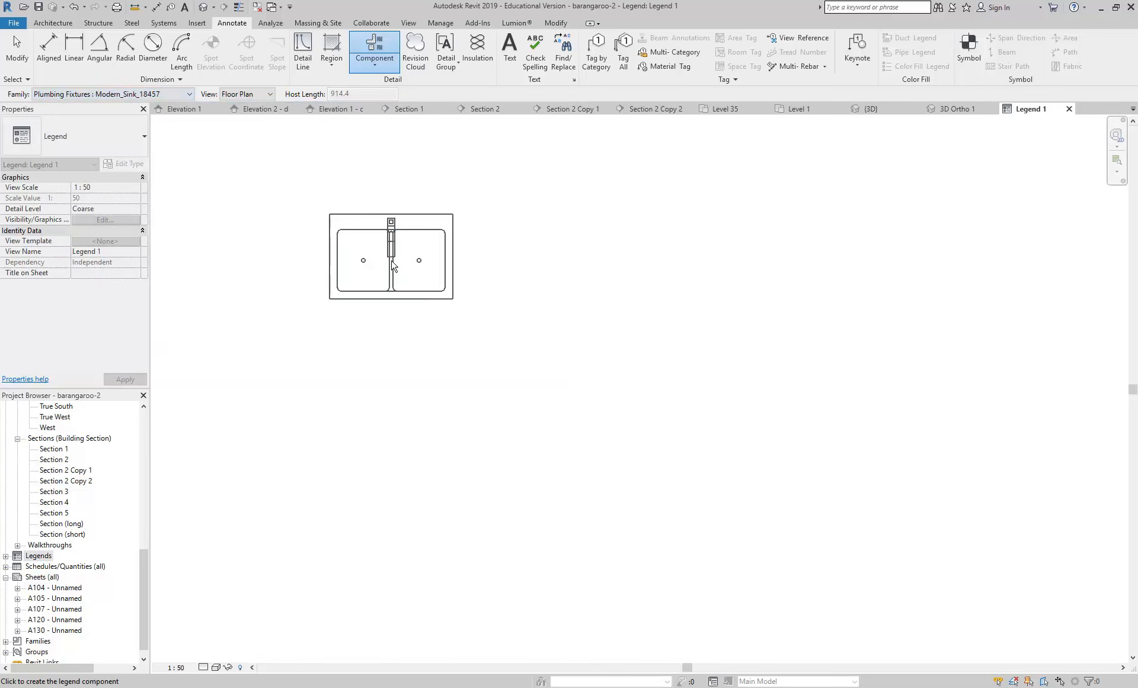
pyautogui.click(415, 299)
pyautogui.scroll(1, 420, 443)
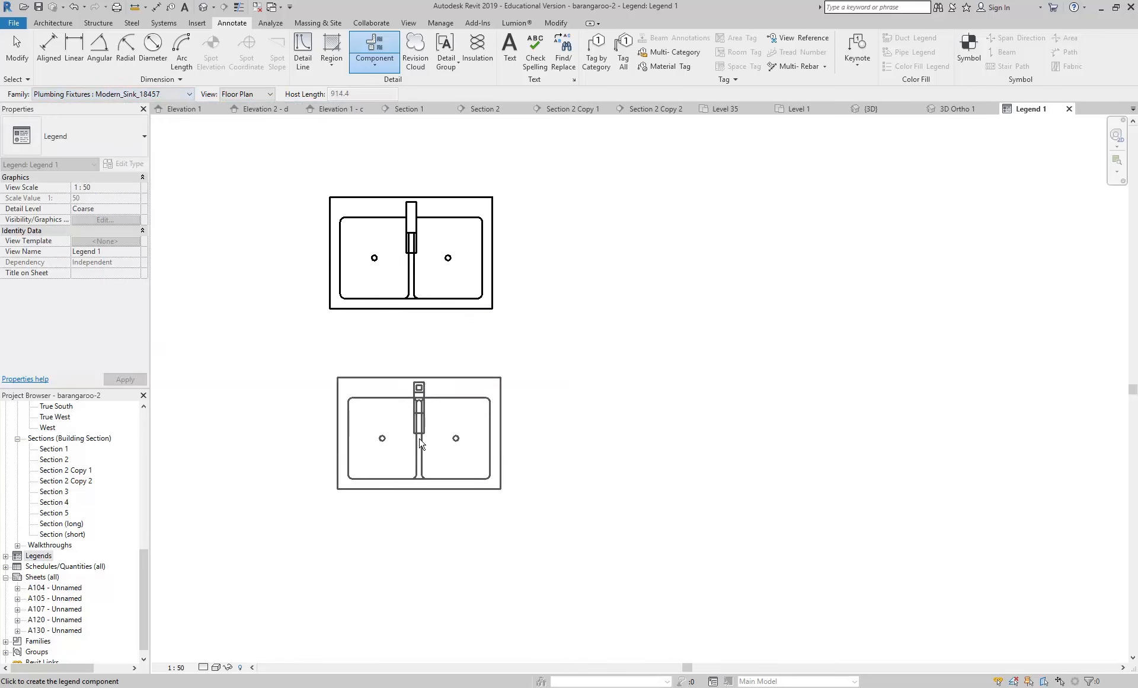
# - Try the ISI_IdealStandard WC cistern as the next legend component
pyautogui.click(161, 78)
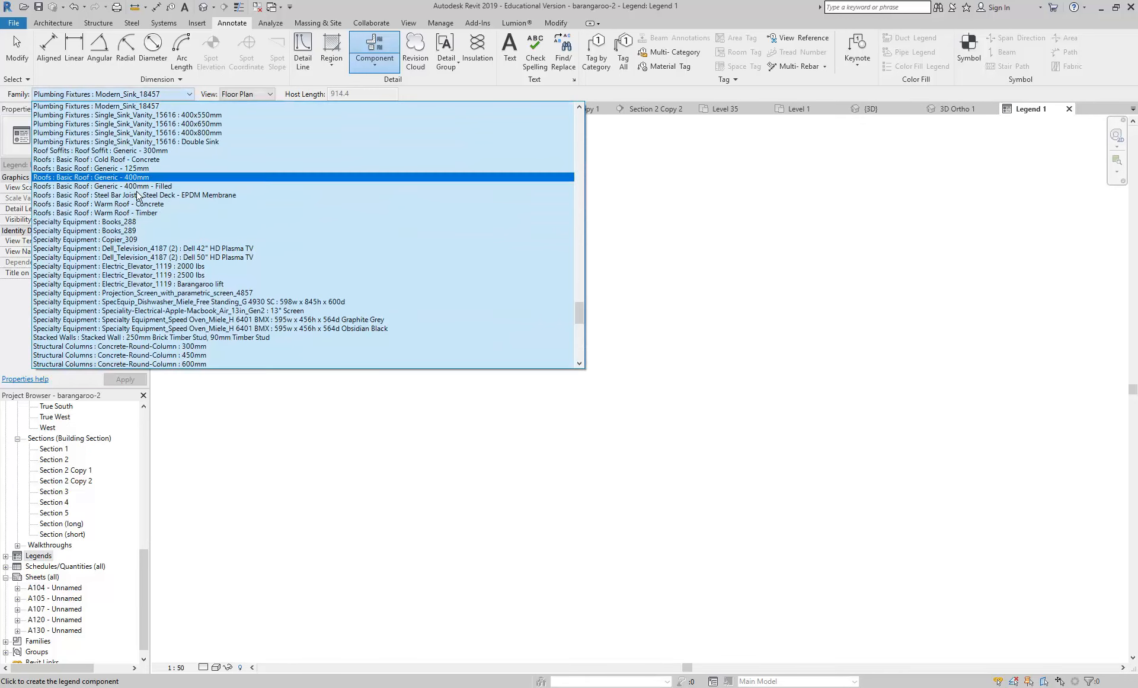
pyautogui.scroll(5, 112, 213)
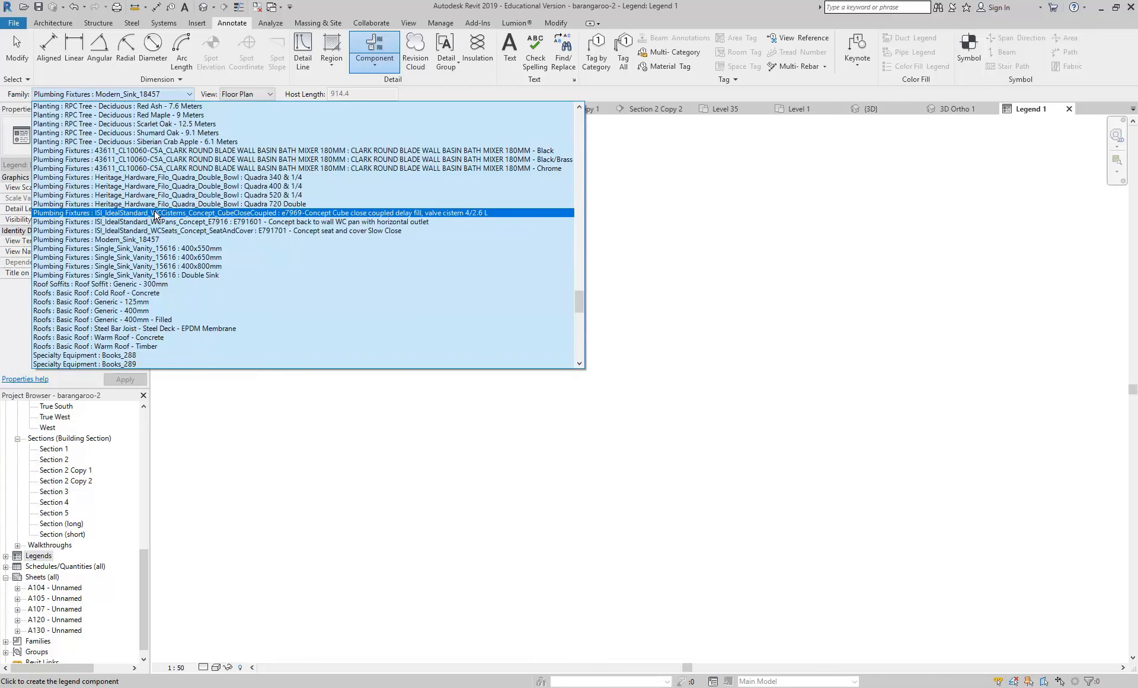
pyautogui.click(156, 212)
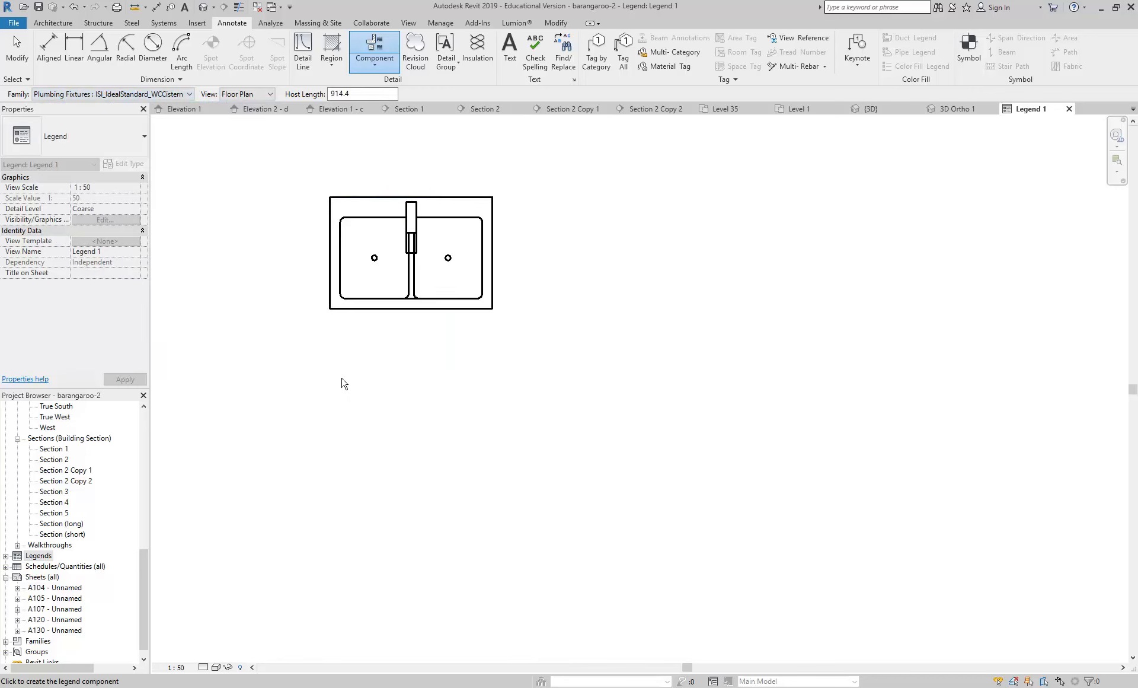
pyautogui.click(167, 94)
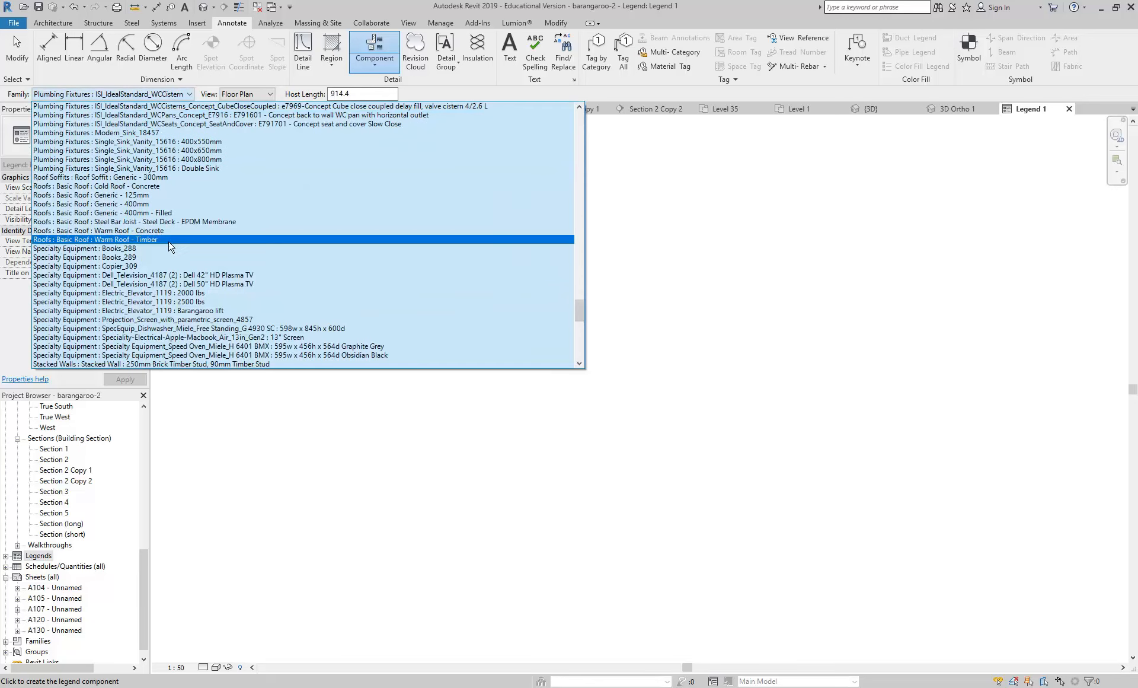
pyautogui.scroll(4, 153, 172)
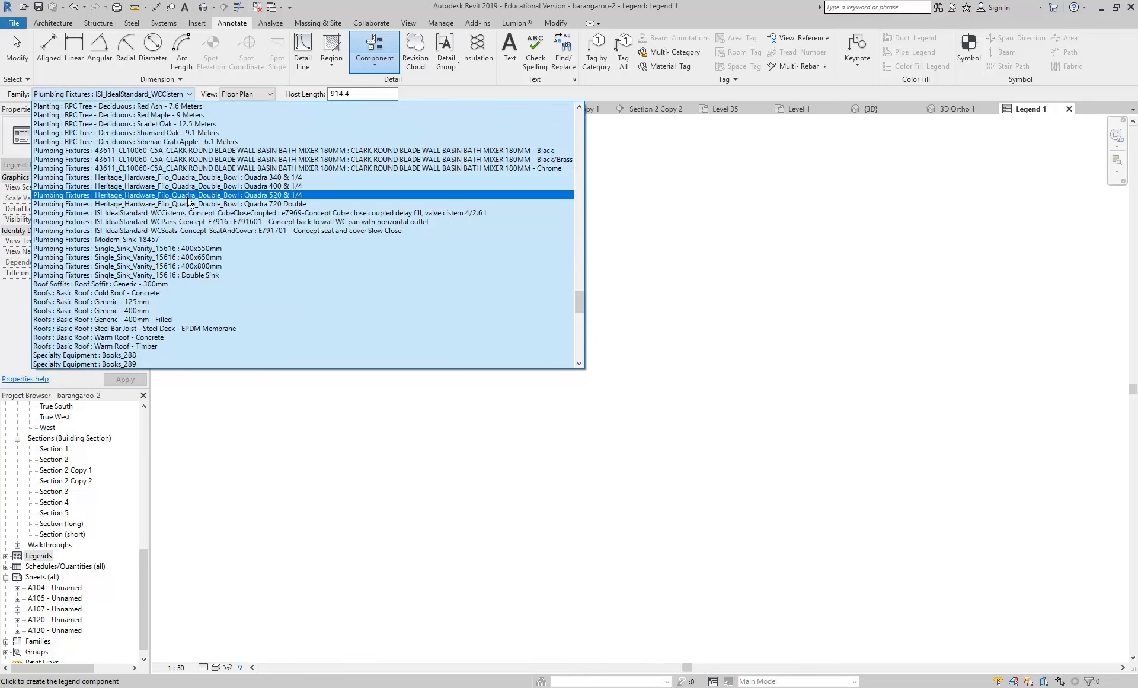
pyautogui.scroll(2, 172, 140)
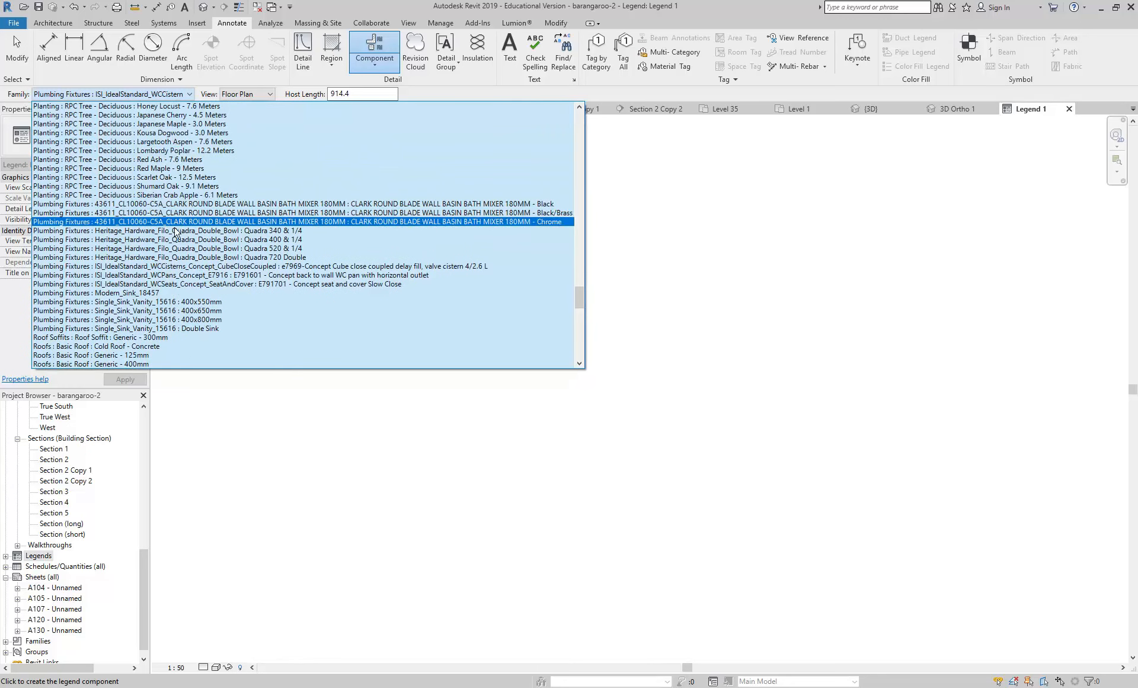
pyautogui.scroll(-3, 160, 281)
pyautogui.scroll(20, 155, 286)
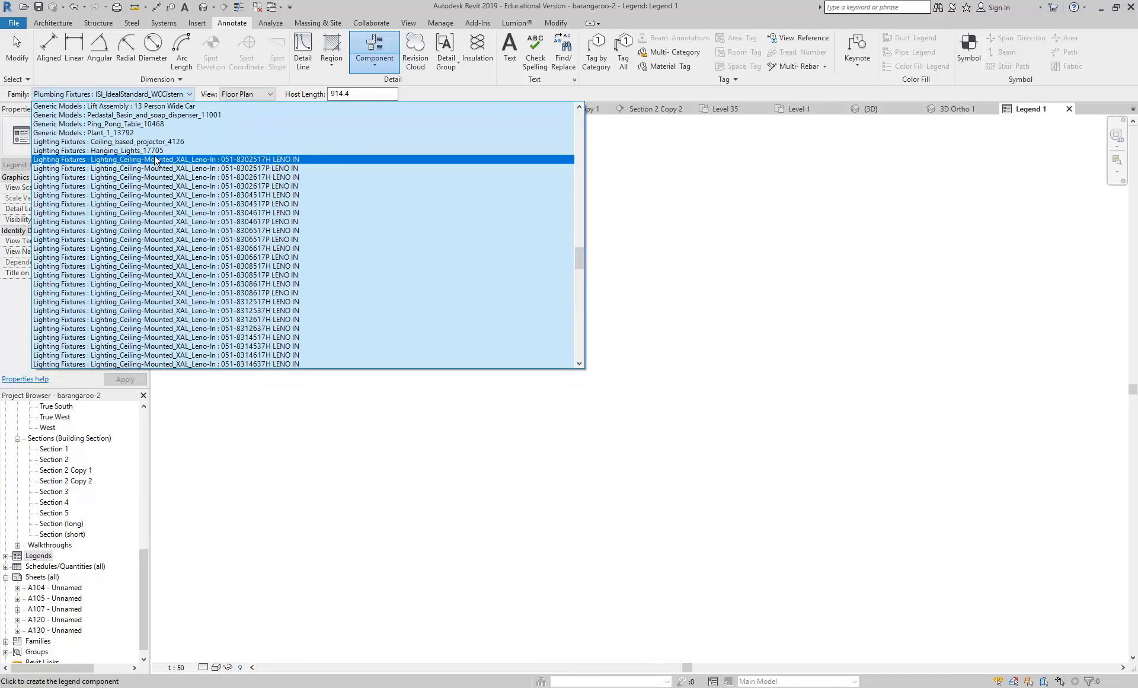
pyautogui.click(150, 159)
pyautogui.click(395, 429)
# - Preview the Work Station main desks furniture family as a legend component without placing it
pyautogui.click(117, 95)
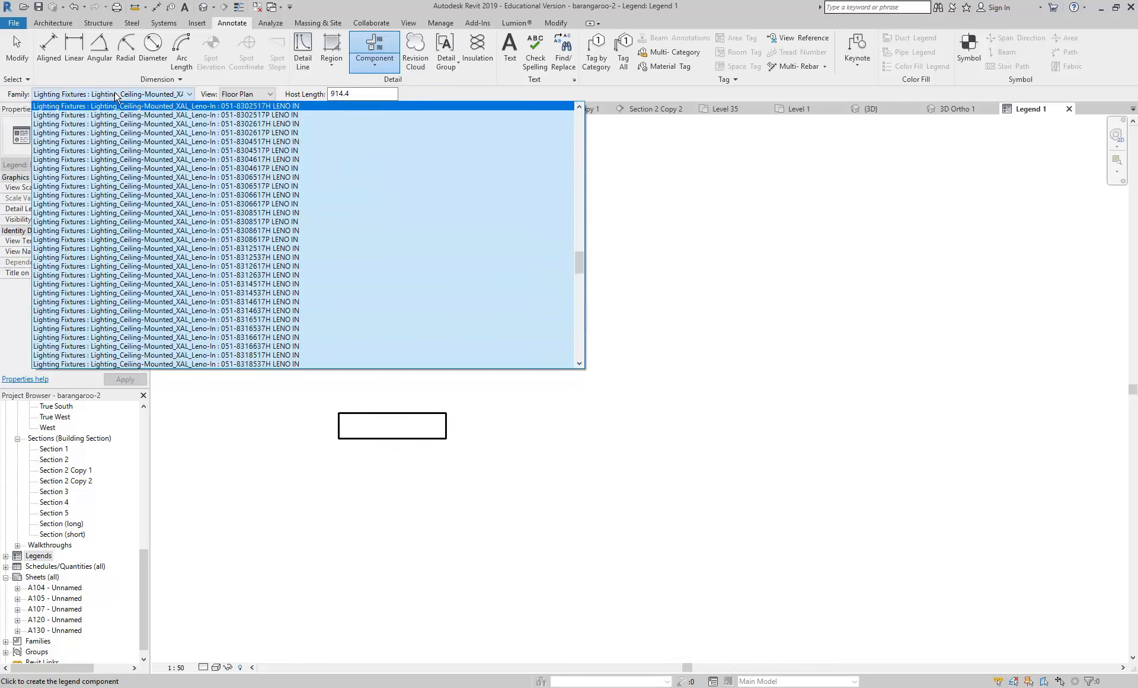
pyautogui.scroll(10, 126, 146)
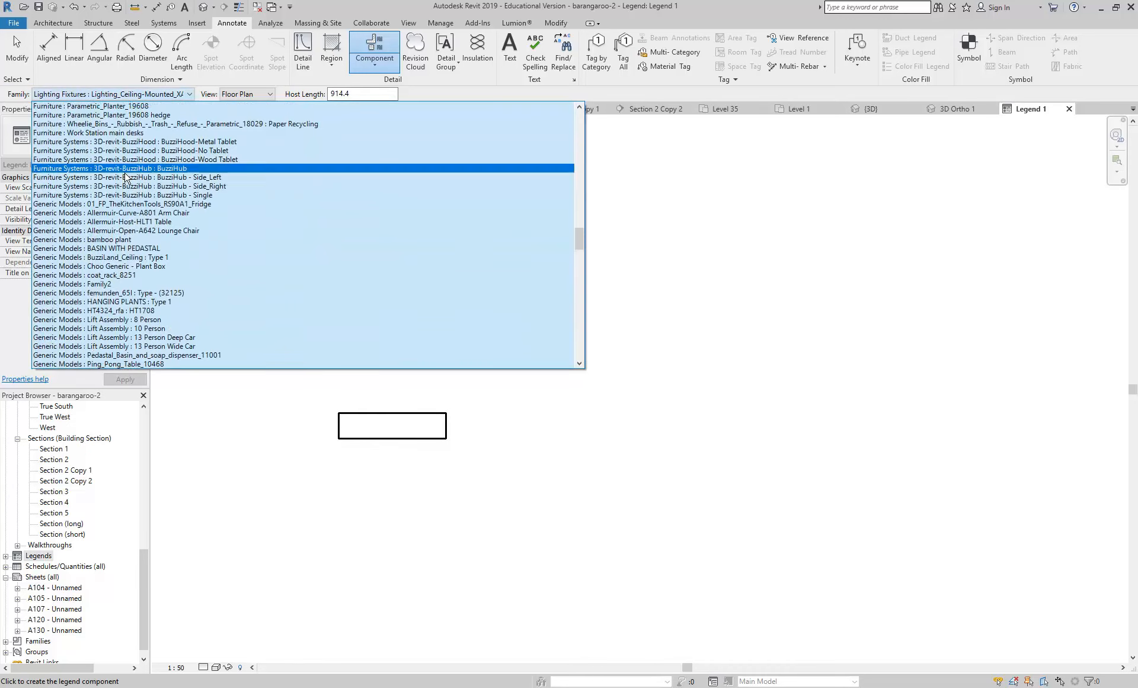
pyautogui.click(115, 134)
pyautogui.scroll(-1, 375, 446)
pyautogui.moveTo(380, 451); pyautogui.dragTo(362, 357, button='middle')
pyautogui.scroll(-2, 376, 432)
# - Place the CRONA CHAIR with Timber Legs in floor plan view below the lighting fixture and end component placement
pyautogui.click(136, 95)
pyautogui.scroll(5, 135, 142)
pyautogui.scroll(4, 119, 189)
pyautogui.scroll(-4, 124, 225)
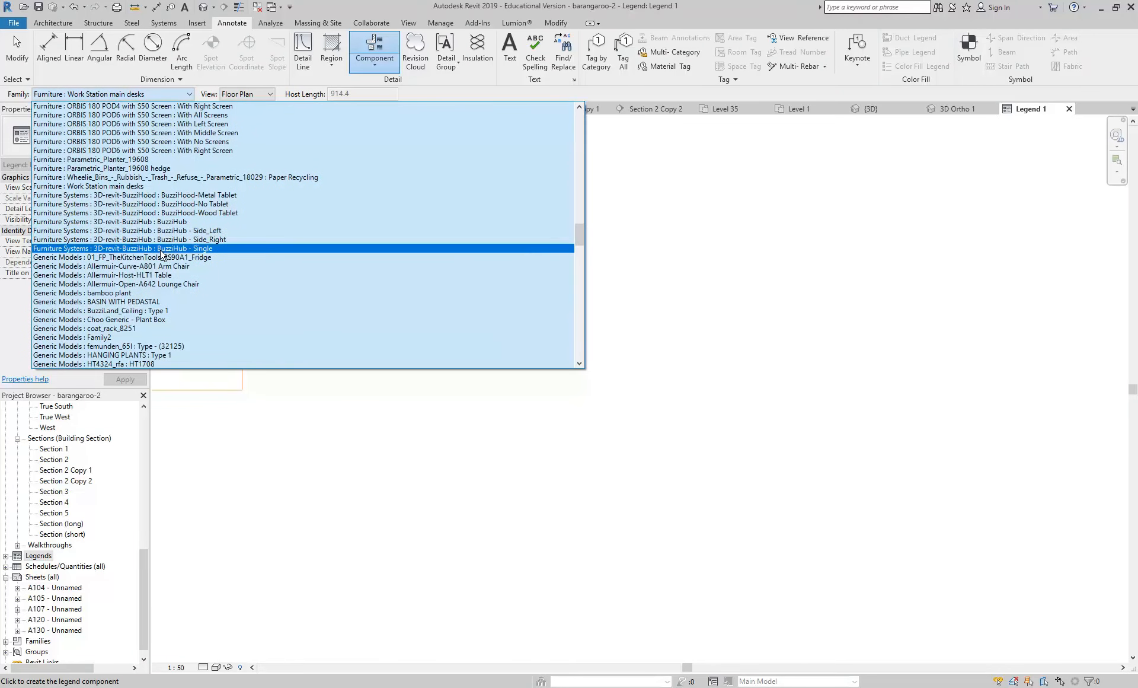
pyautogui.scroll(3, 130, 215)
pyautogui.scroll(6, 132, 196)
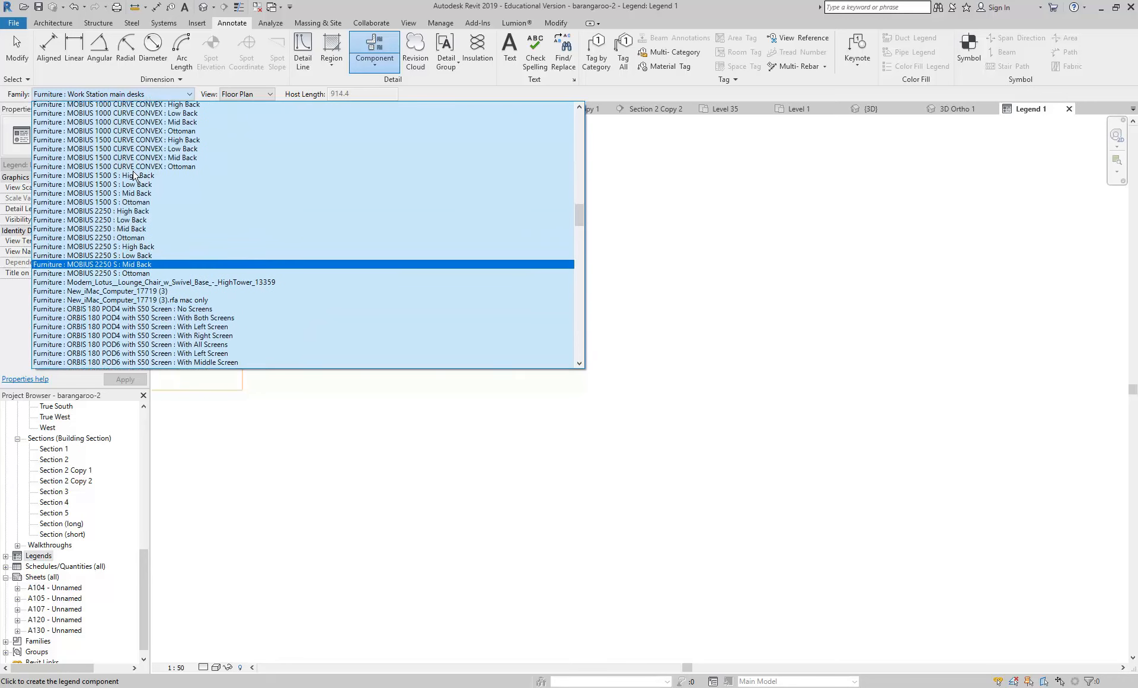
pyautogui.scroll(20, 133, 175)
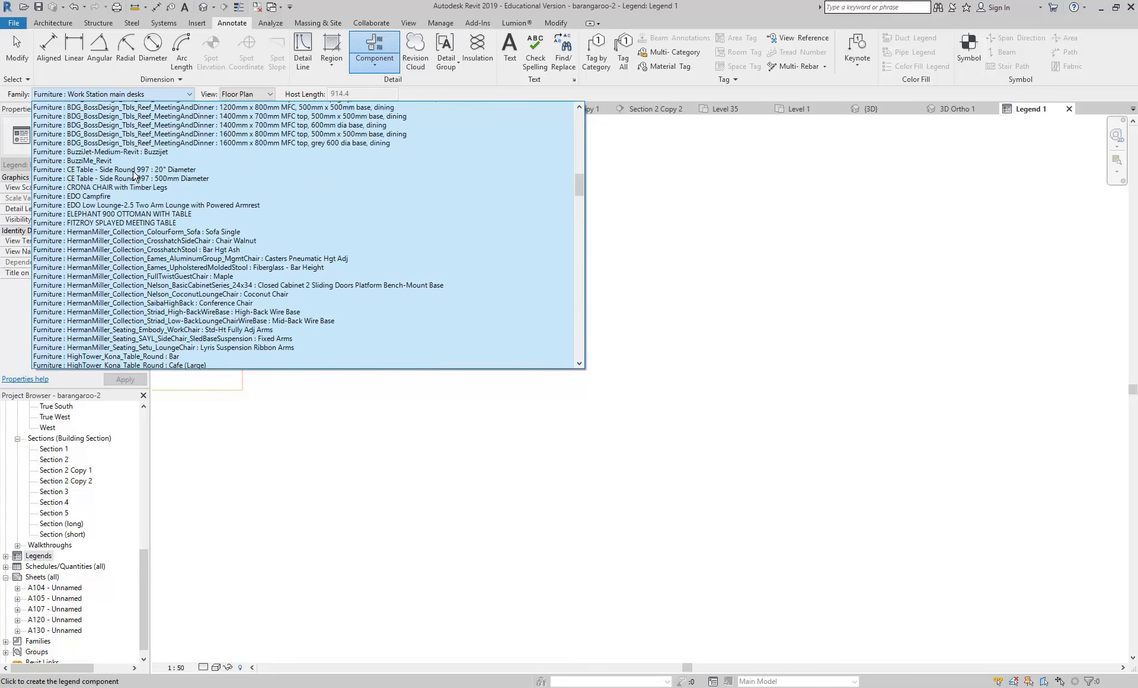
pyautogui.click(104, 222)
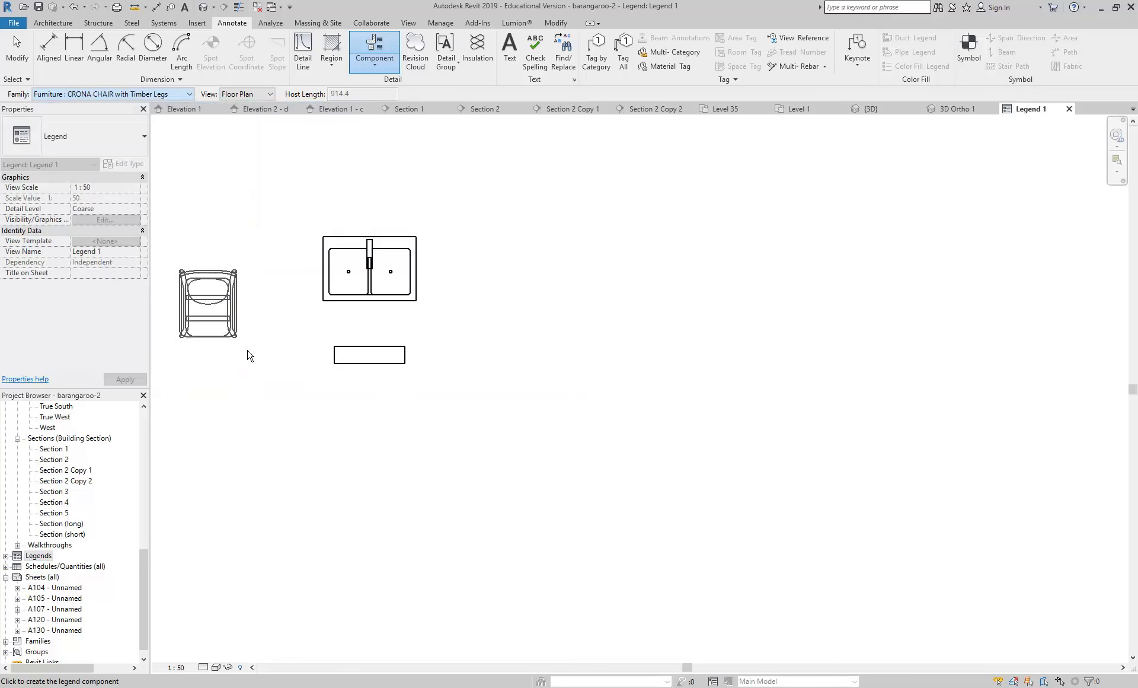
pyautogui.click(375, 447)
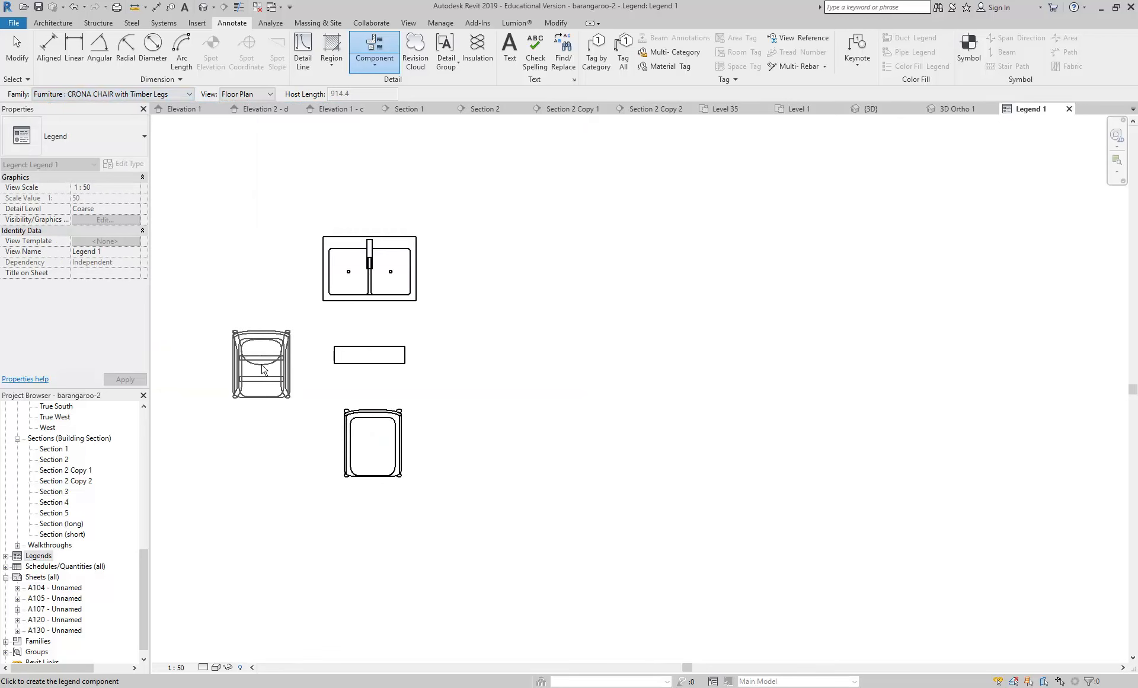
pyautogui.press('Escape')
# - Add the text note "Caroma FF00 Laundry Sink" beside the sink and widen its box so the text fits on one line
pyautogui.scroll(2, 274, 374)
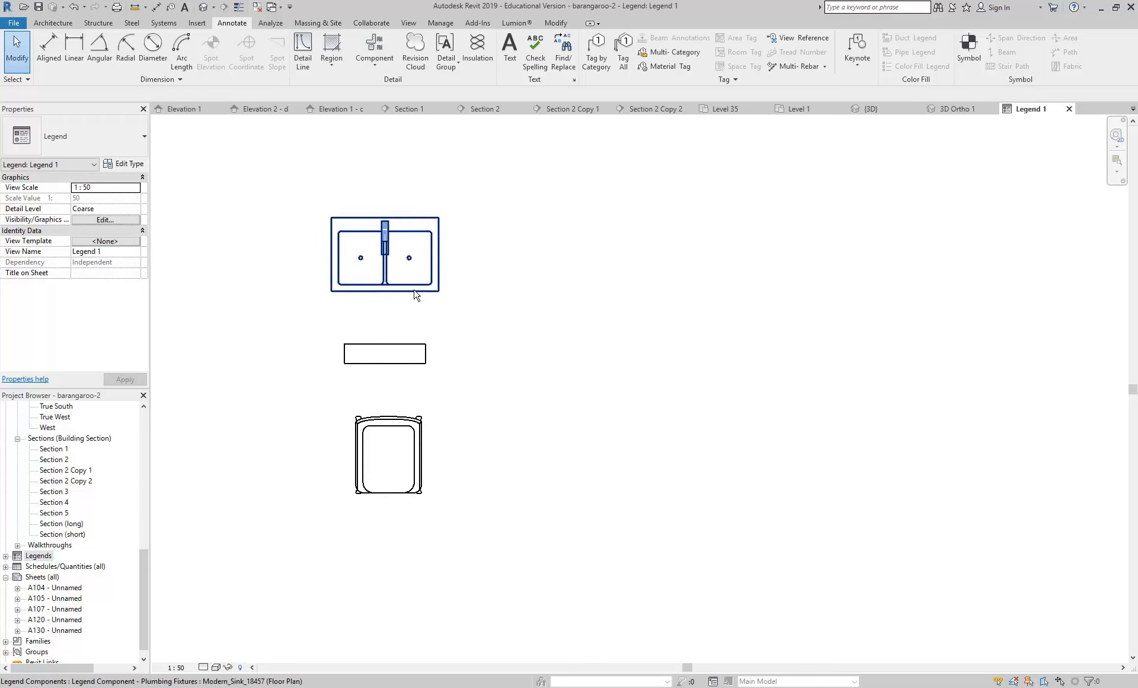
pyautogui.click(508, 57)
pyautogui.moveTo(513, 222); pyautogui.dragTo(714, 278)
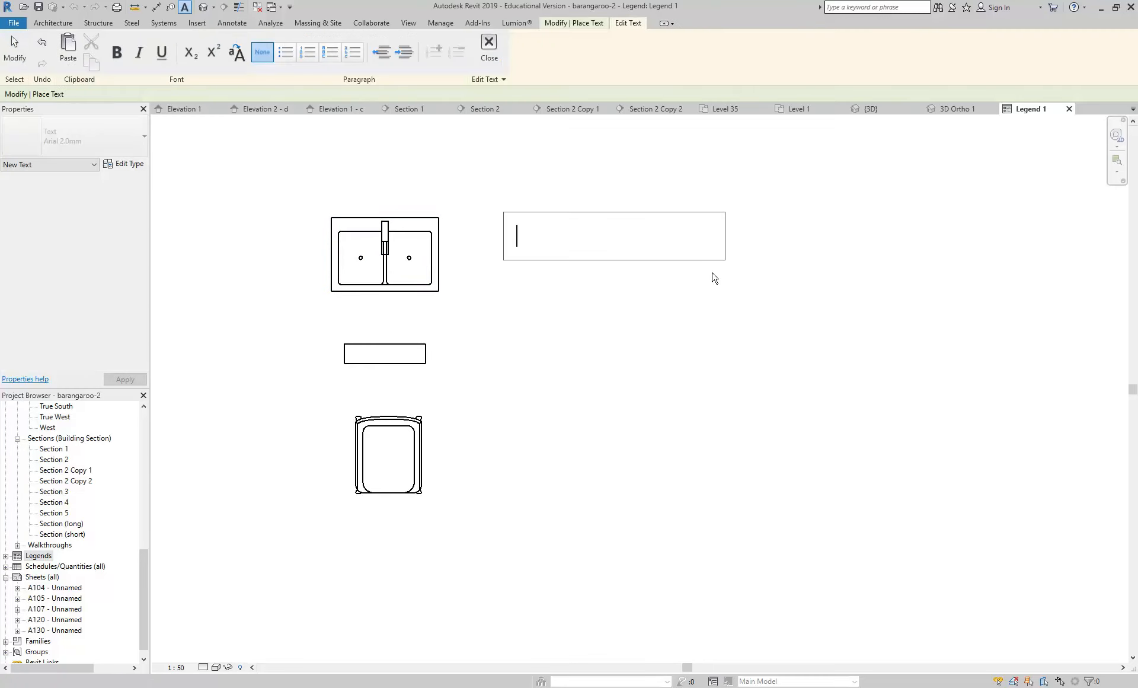
pyautogui.write('Caroma FF0')
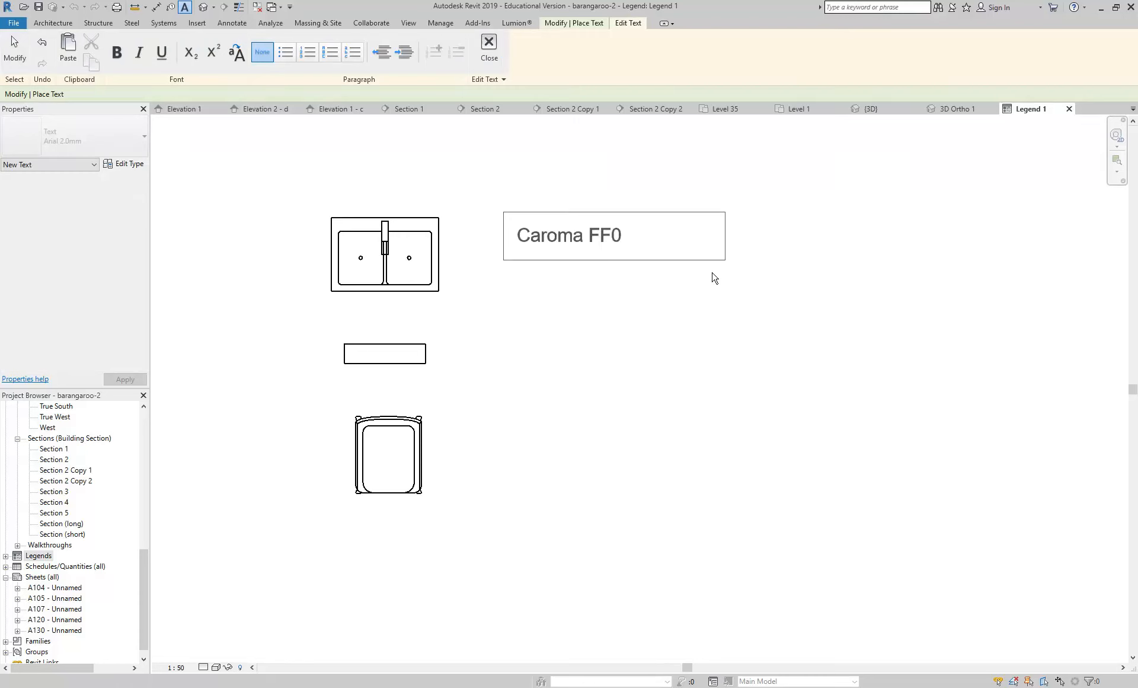
pyautogui.write('0 Laundry Sink')
pyautogui.click(645, 333)
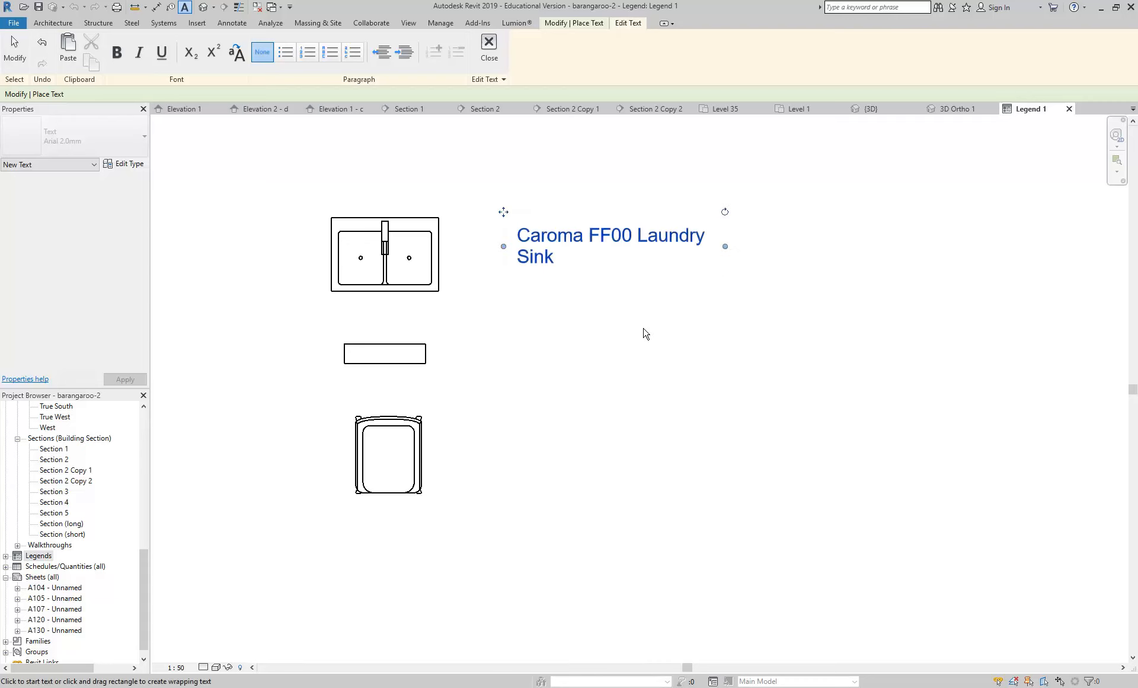
pyautogui.moveTo(726, 248); pyautogui.dragTo(784, 230)
pyautogui.rightClick(453, 171)
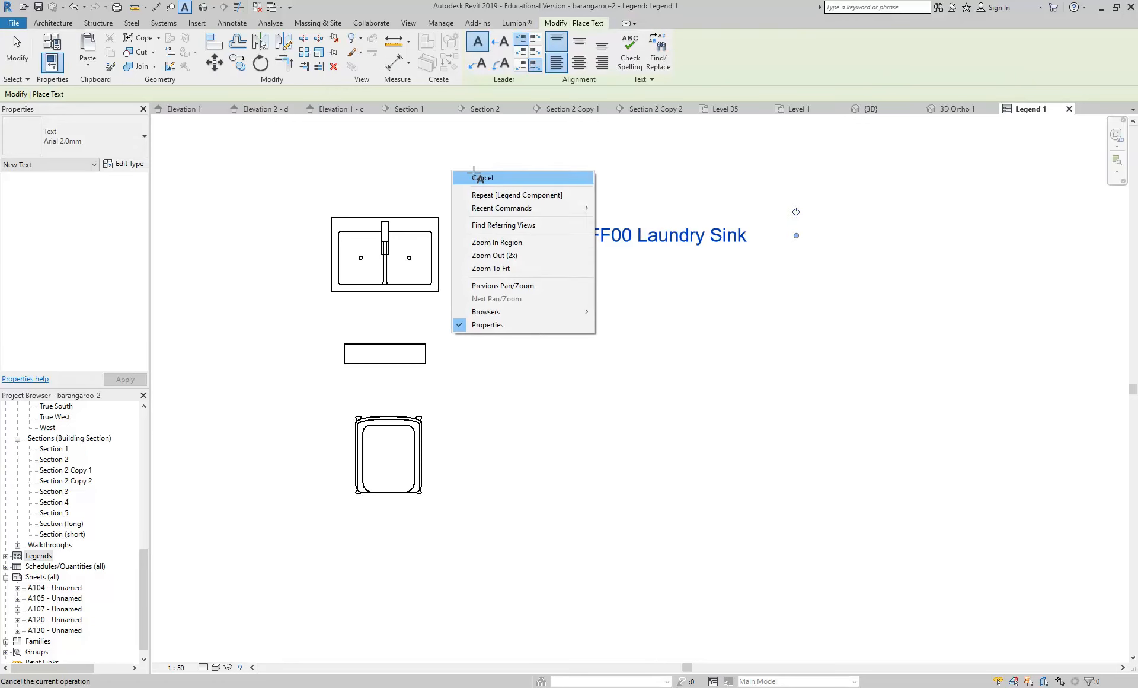
# - End text placement and place the Legend 1 view on sheet A107 below the Level 35 - Callout 3 view
pyautogui.click(480, 177)
pyautogui.scroll(-1, 504, 194)
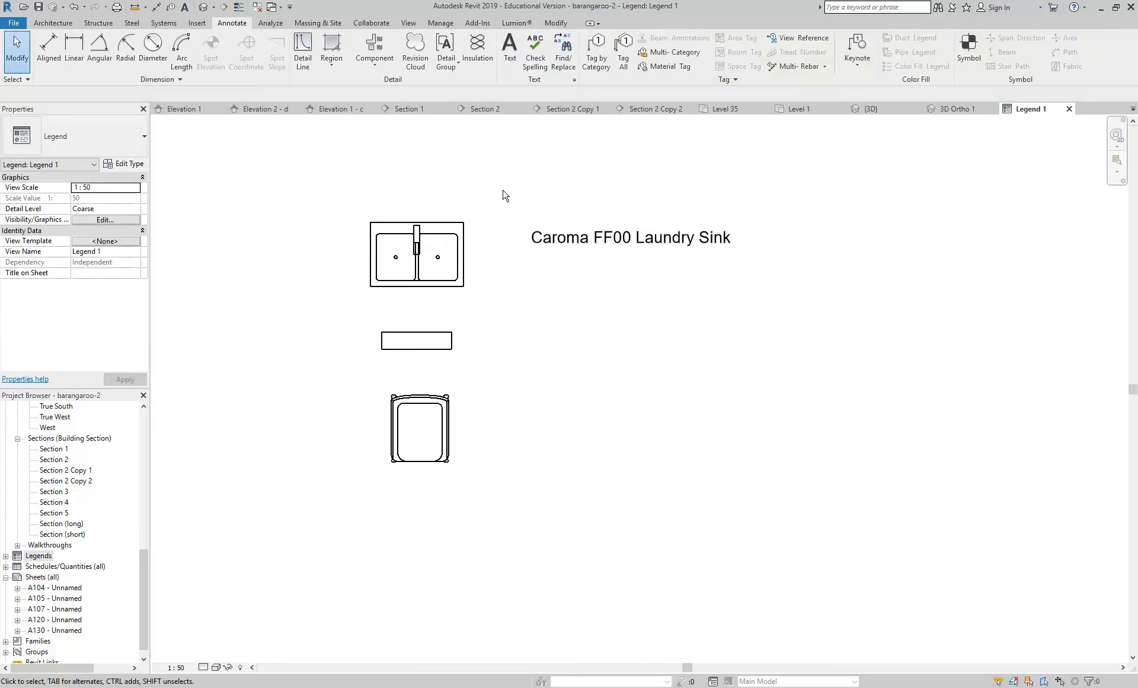
pyautogui.click(54, 590)
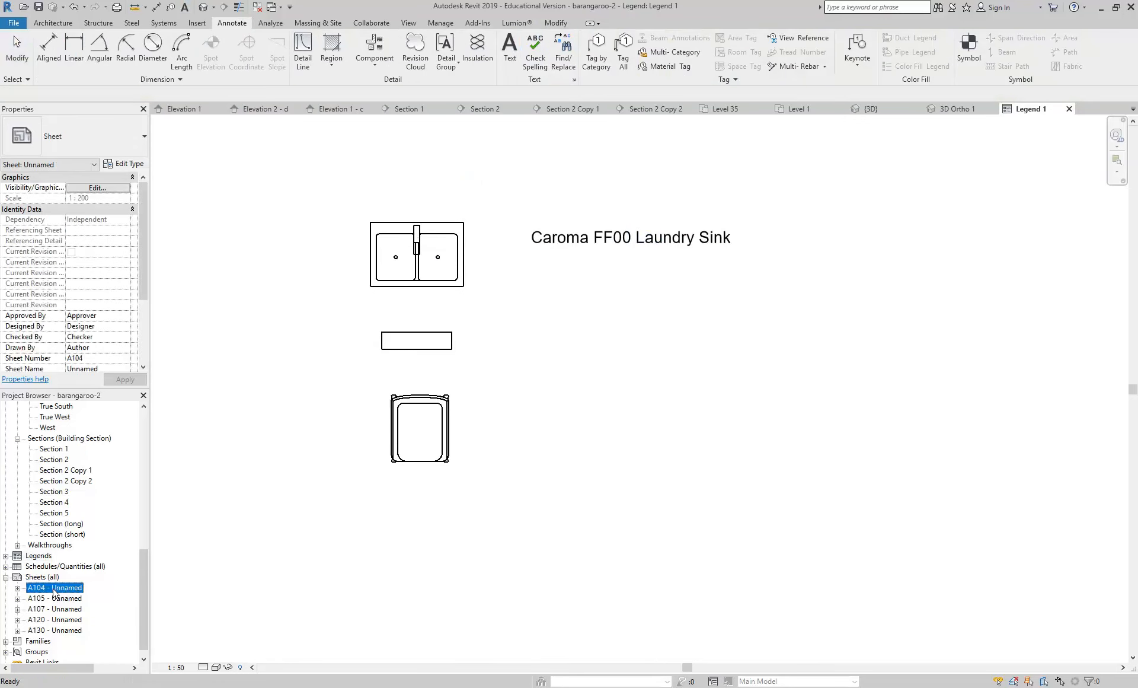
pyautogui.doubleClick(55, 589)
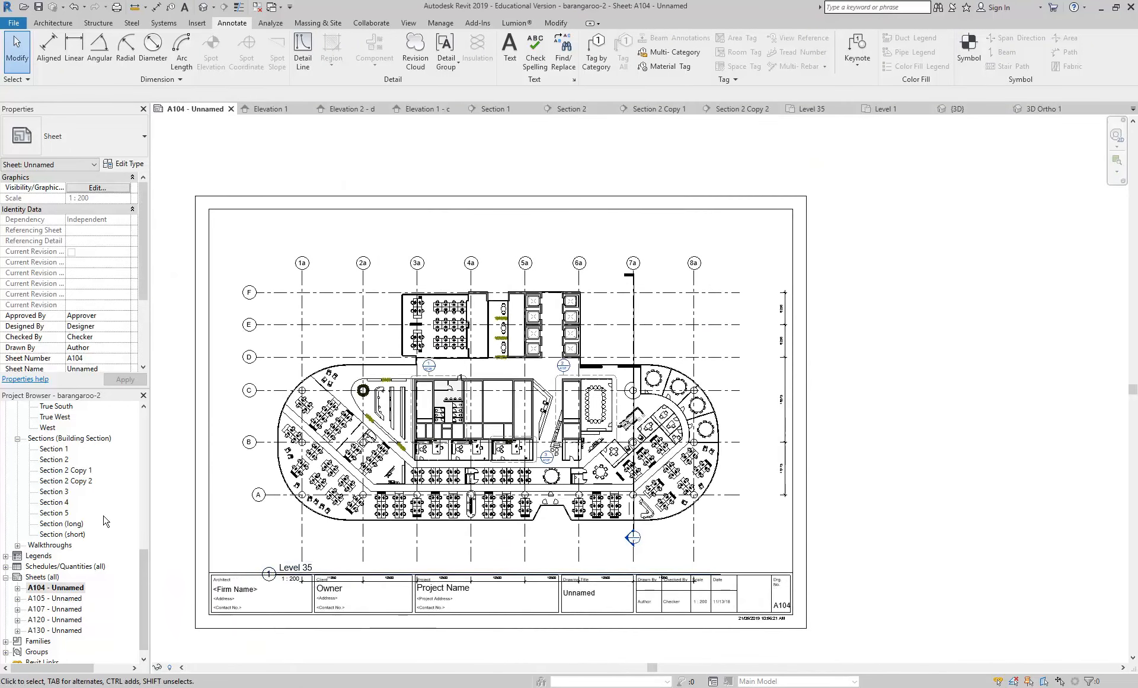
pyautogui.doubleClick(54, 608)
pyautogui.moveTo(368, 444); pyautogui.dragTo(383, 519, button='middle')
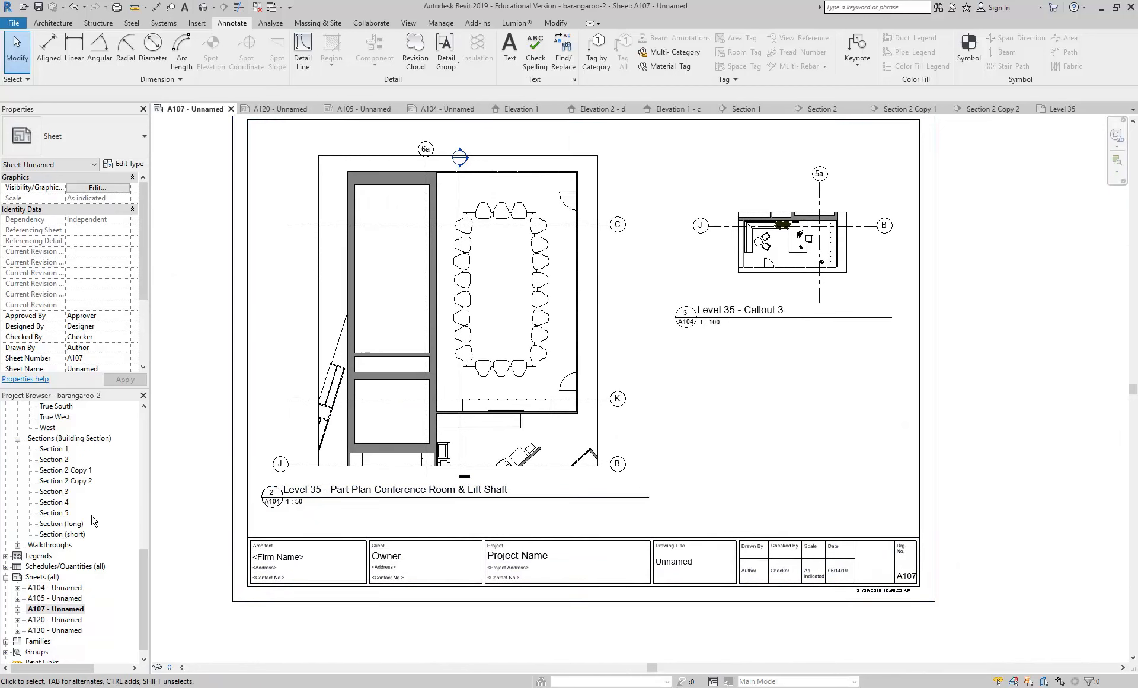
pyautogui.doubleClick(39, 555)
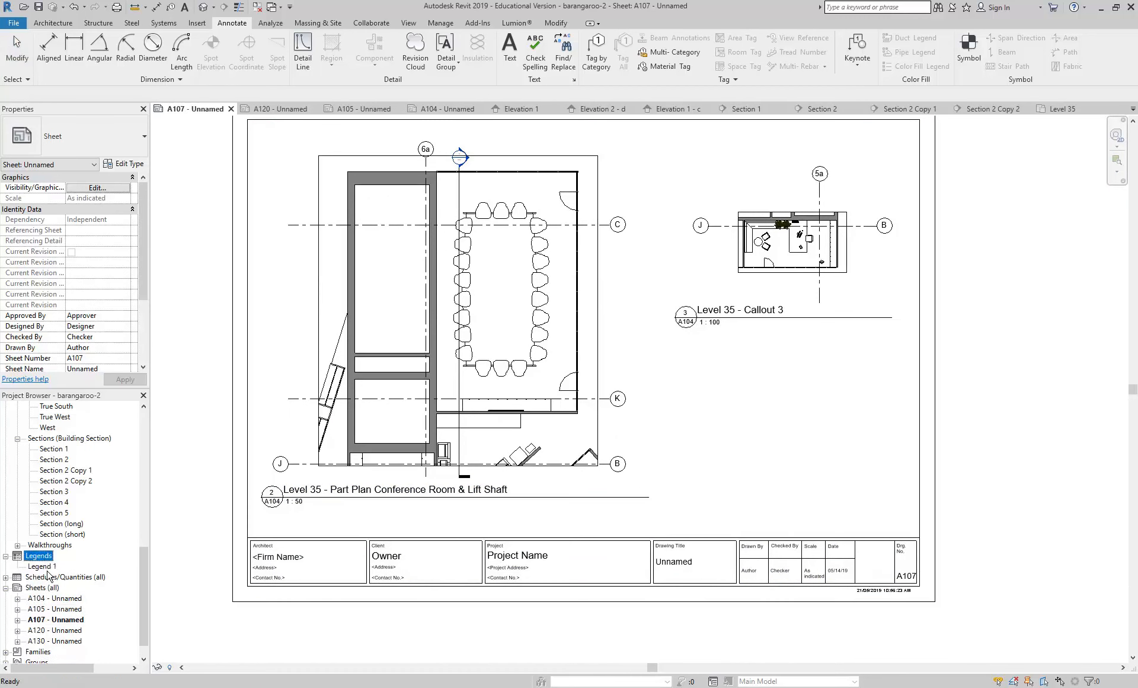
pyautogui.moveTo(45, 567); pyautogui.dragTo(757, 421)
pyautogui.click(755, 420)
pyautogui.scroll(3, 806, 485)
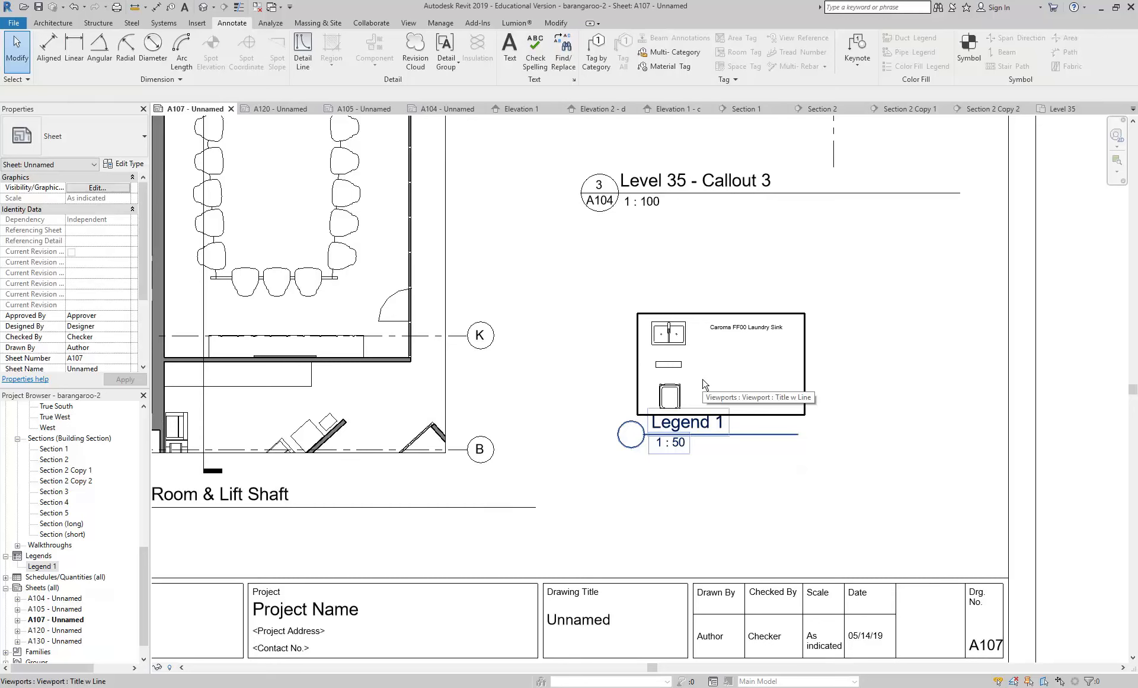
# - Place the Legend 1 view on sheet A120 beside the upper part of the Level 35 - Callout 1 view
pyautogui.click(55, 630)
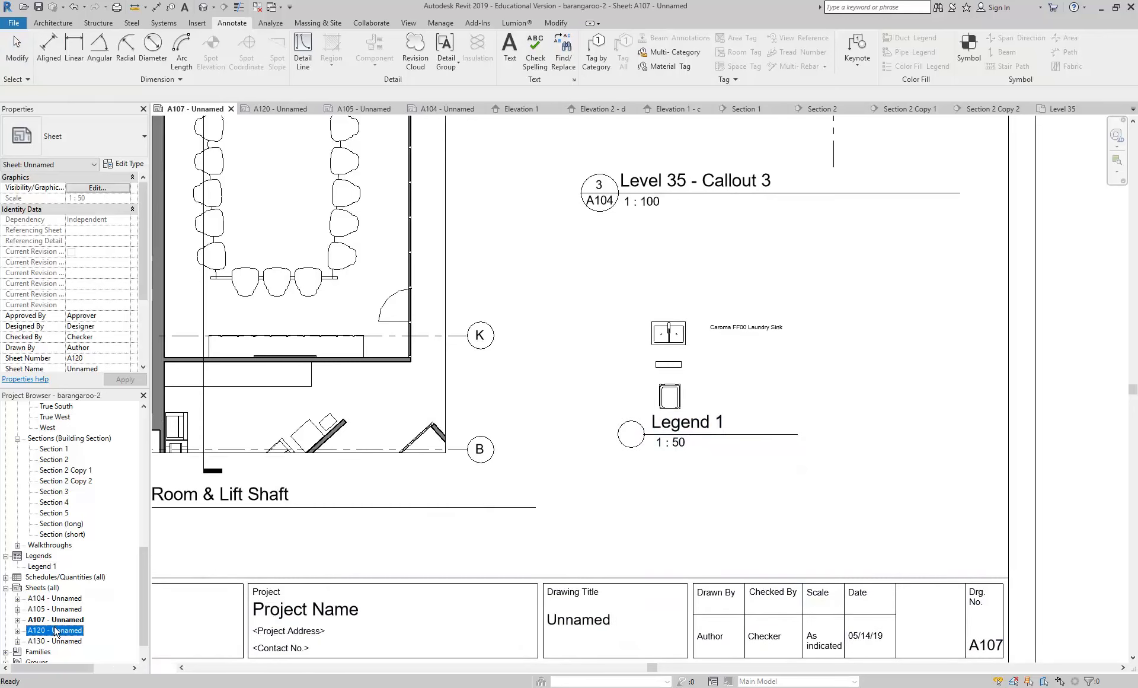
pyautogui.doubleClick(55, 630)
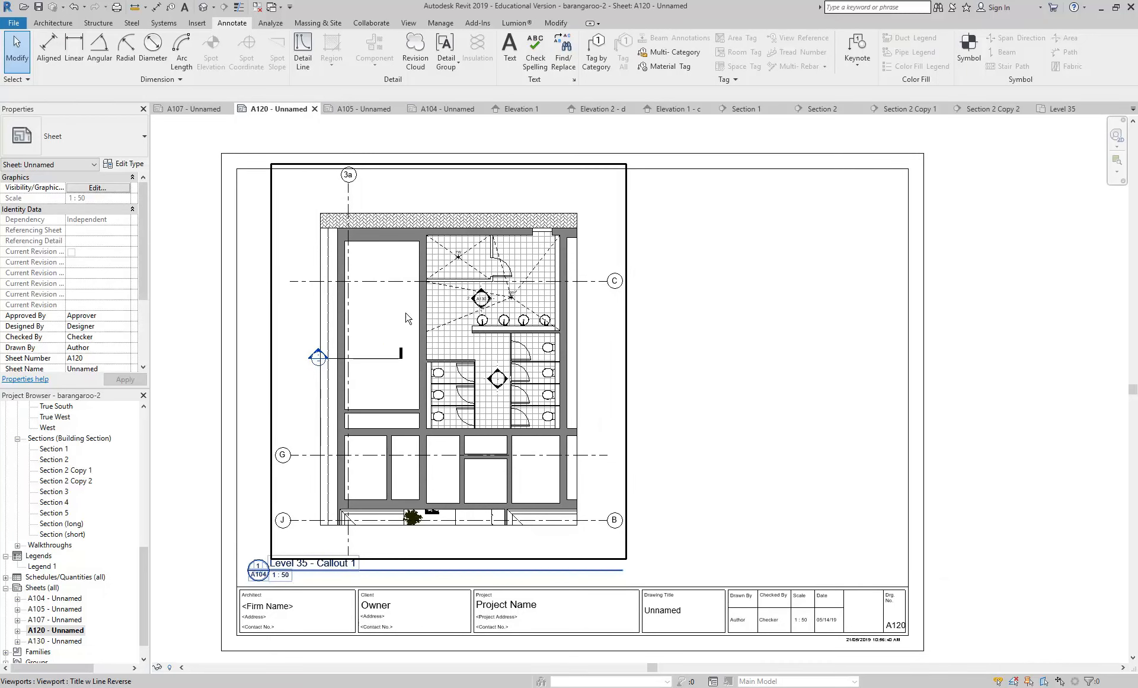
pyautogui.click(42, 566)
pyautogui.click(741, 244)
pyautogui.press('Escape')
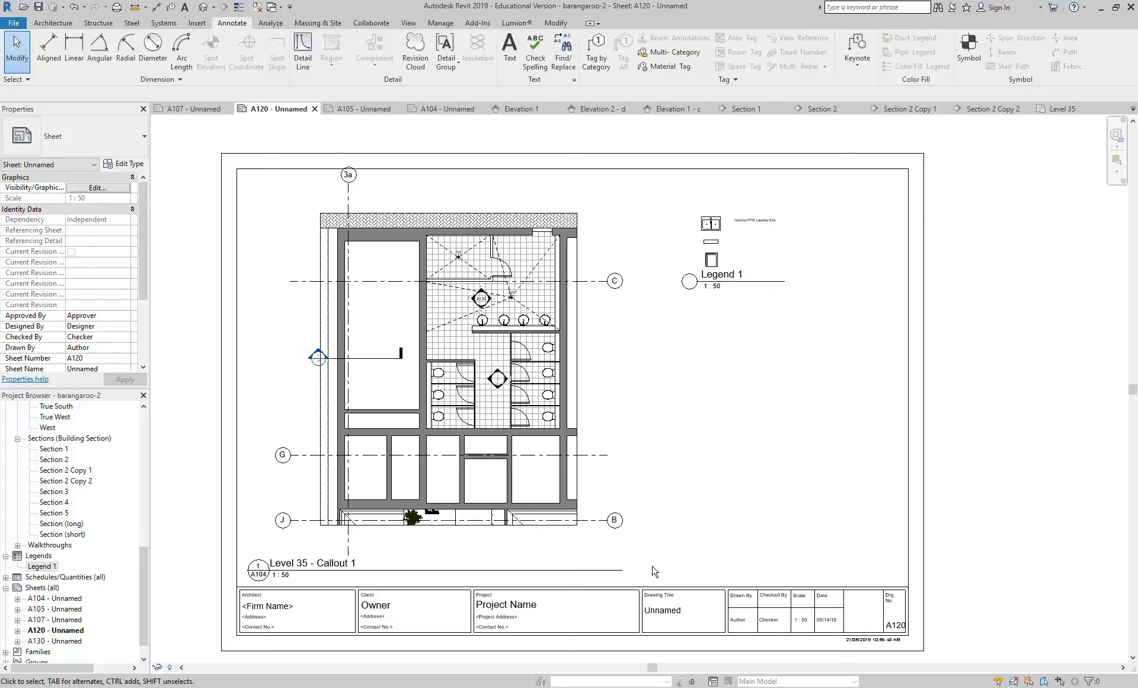
# - Draw a rectangular revision cloud for Seq. 1 - Revision 1 over the upper washroom area on sheet A120
pyautogui.click(416, 59)
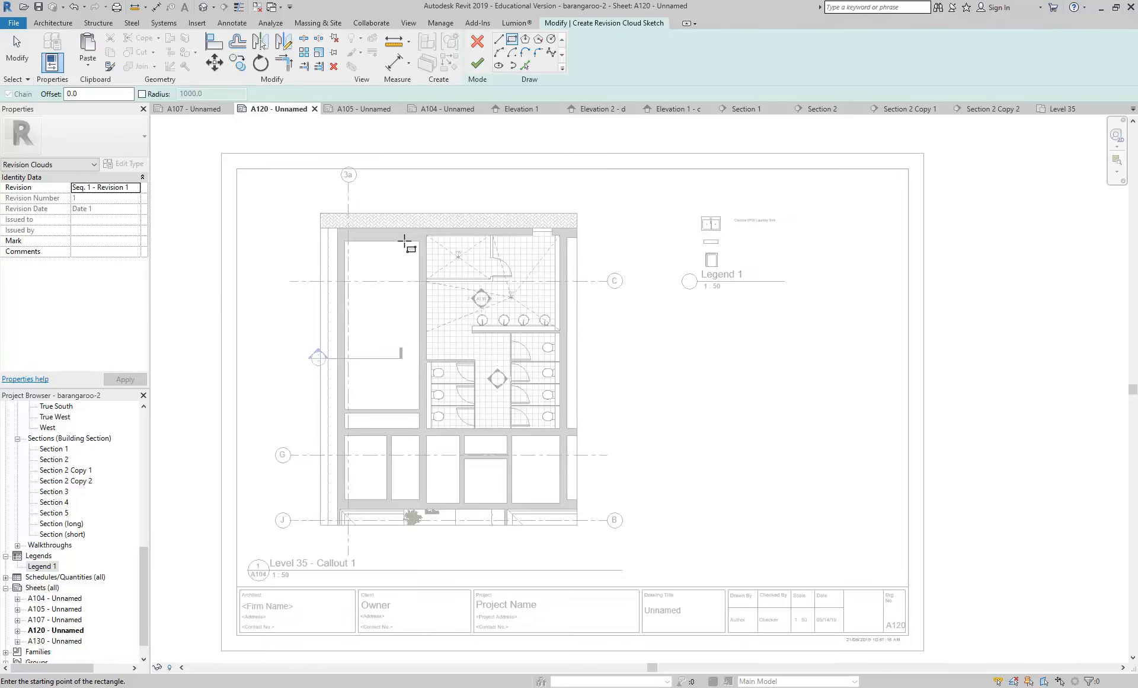
pyautogui.scroll(2, 407, 246)
pyautogui.click(401, 273)
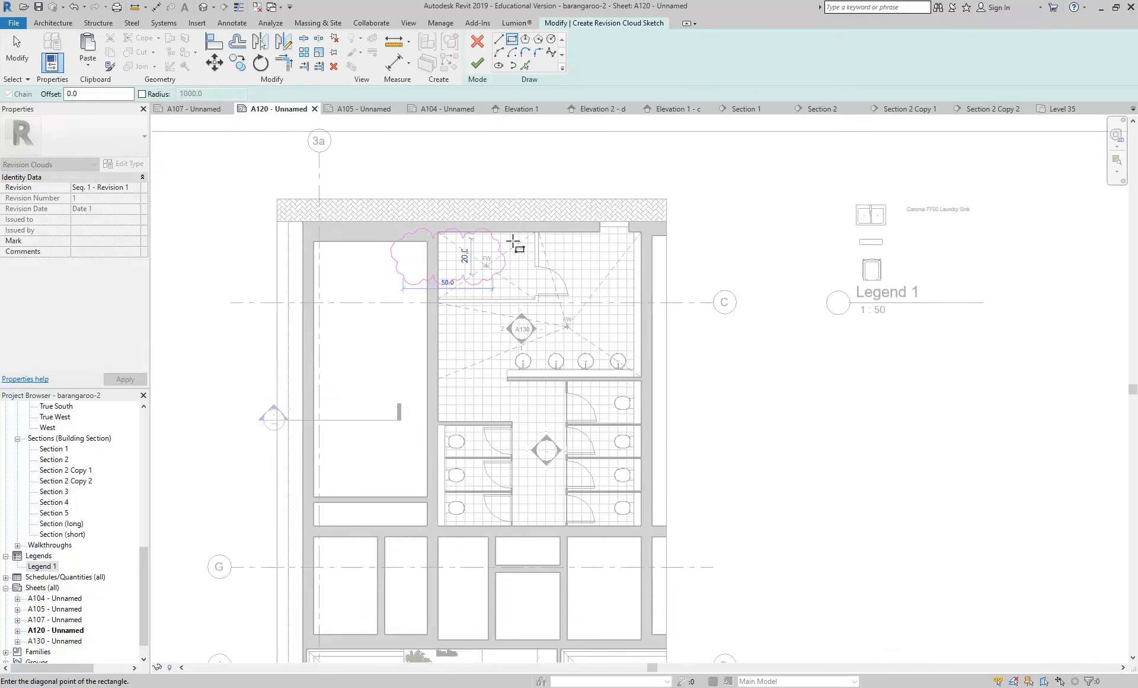
pyautogui.click(584, 220)
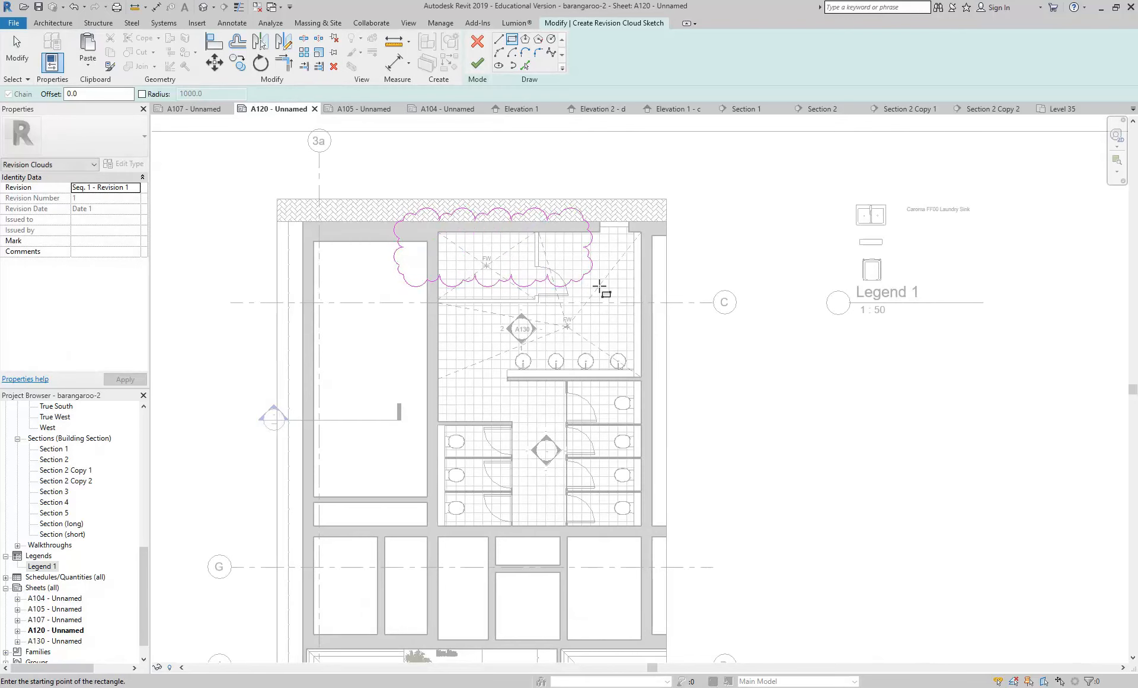
pyautogui.click(478, 62)
pyautogui.scroll(2, 442, 263)
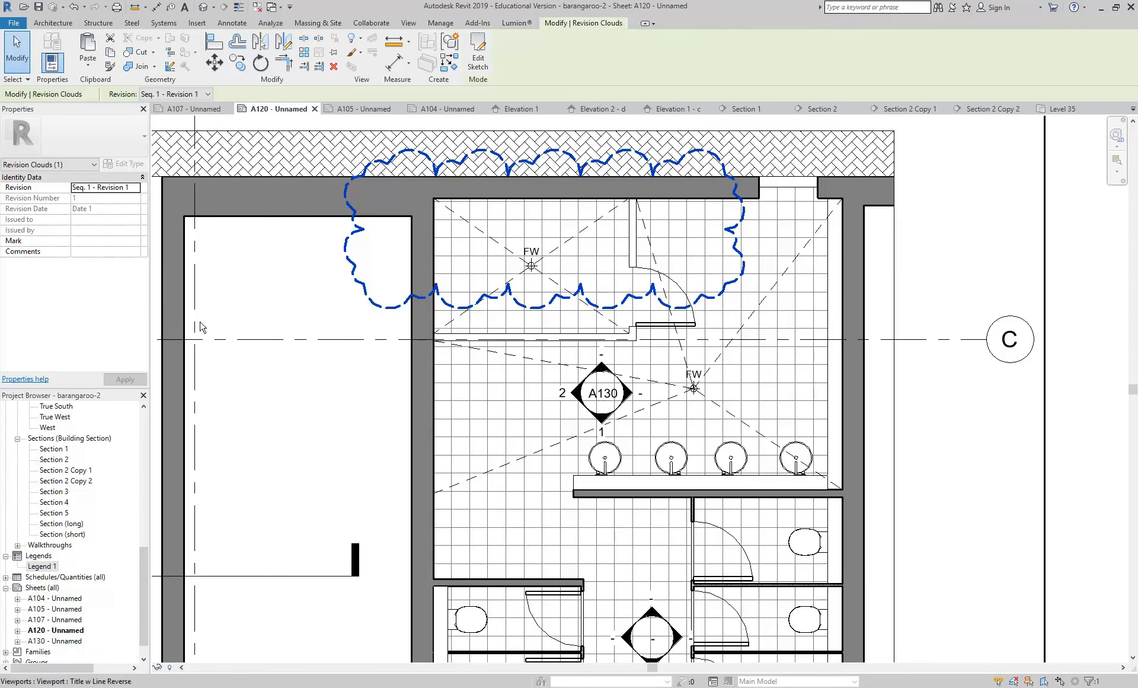
pyautogui.rightClick(260, 267)
pyautogui.click(277, 274)
pyautogui.rightClick(277, 273)
pyautogui.click(296, 280)
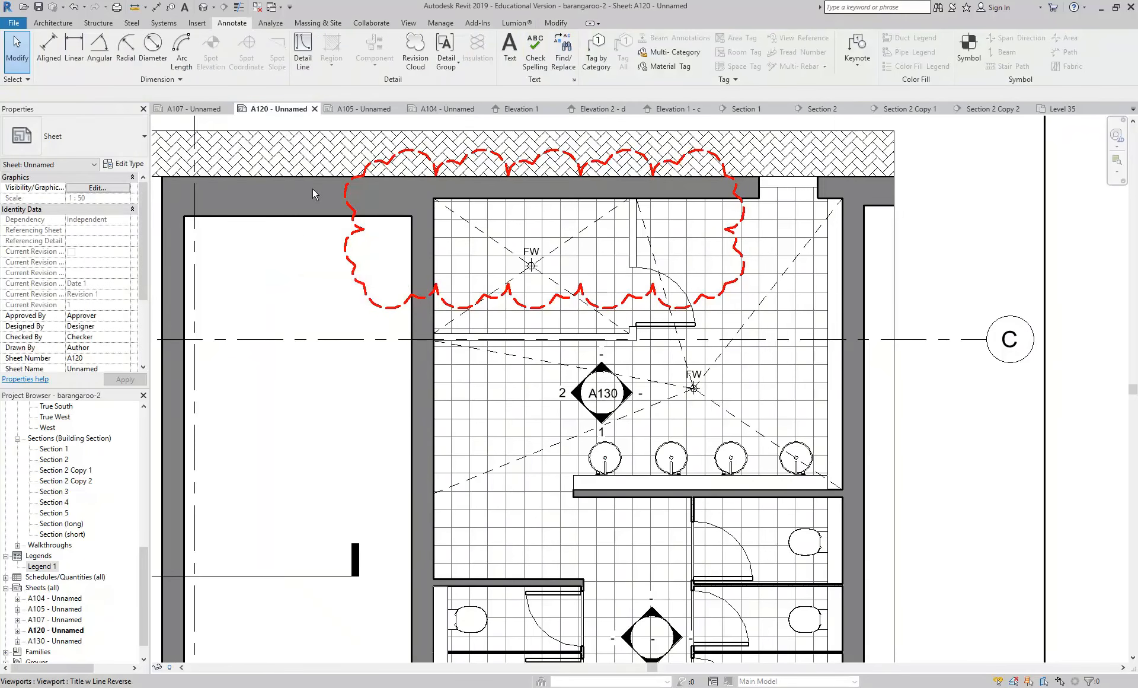
pyautogui.click(446, 63)
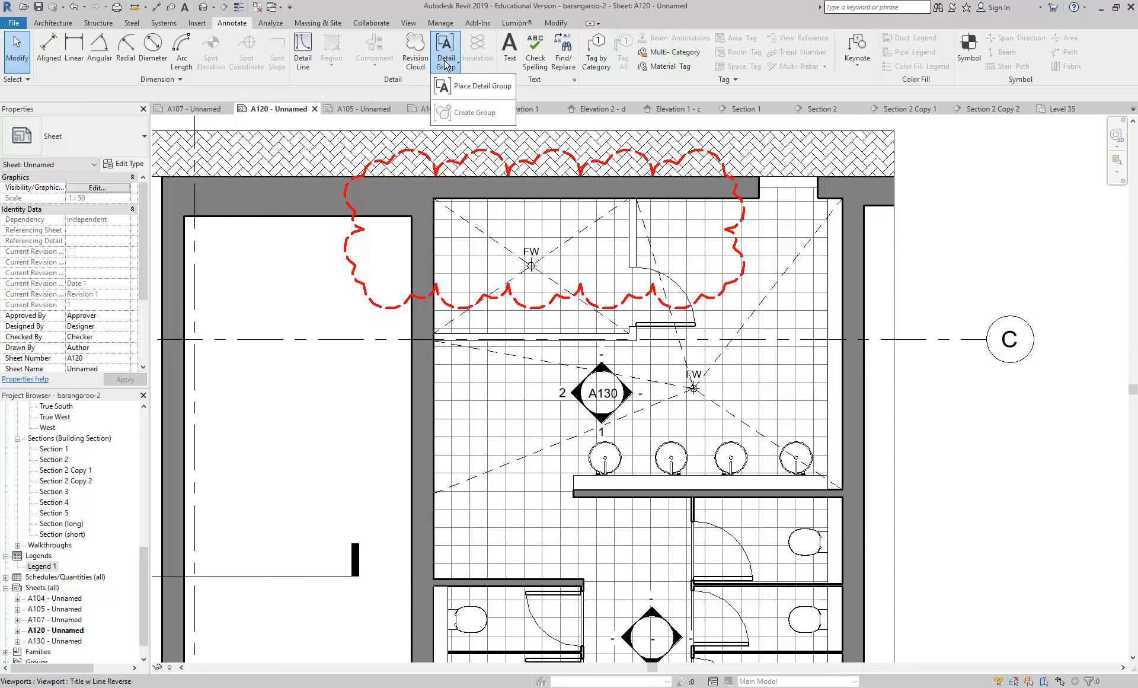
pyautogui.click(857, 64)
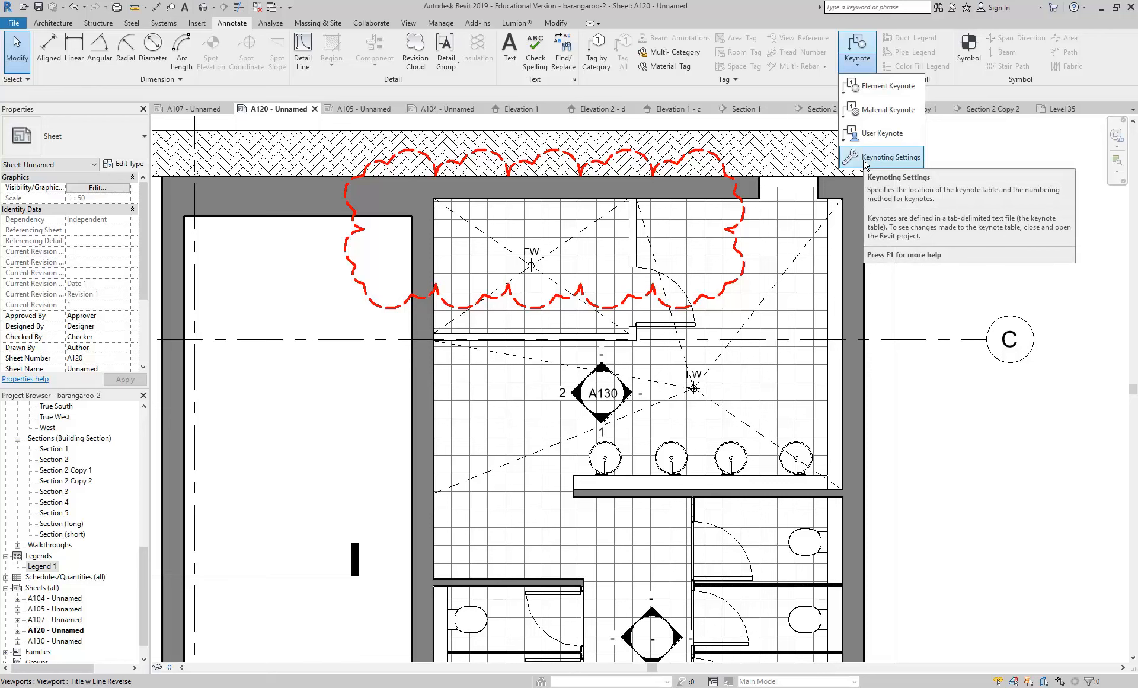
pyautogui.click(867, 88)
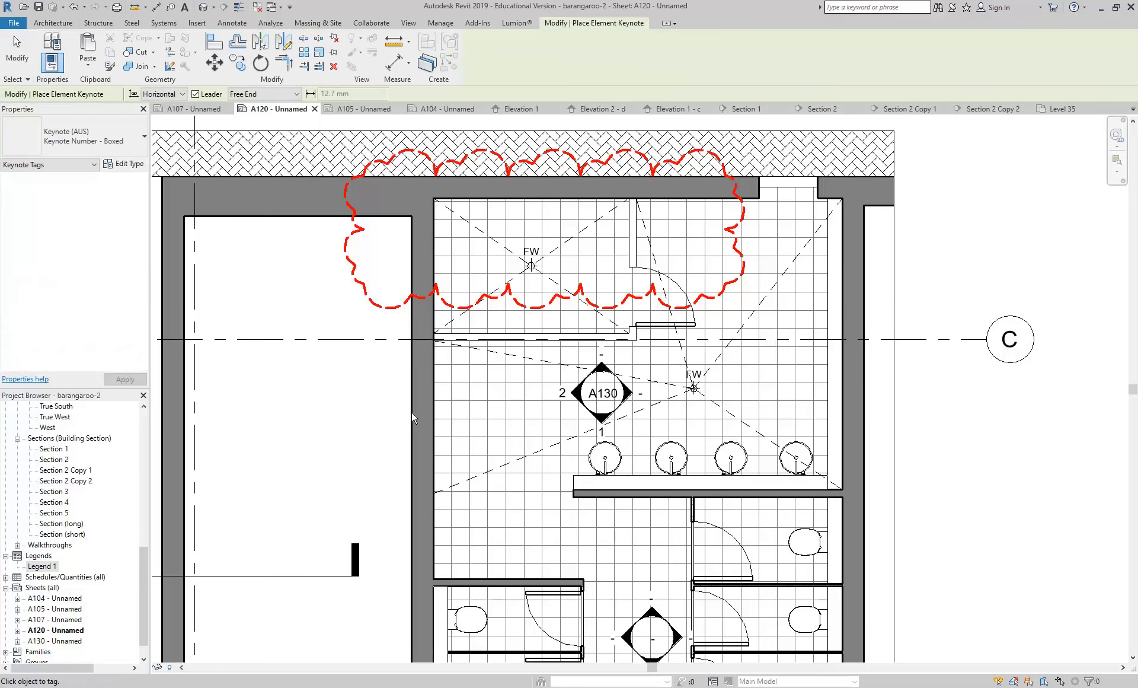
pyautogui.rightClick(345, 308)
pyautogui.click(368, 318)
pyautogui.rightClick(368, 318)
pyautogui.click(384, 324)
pyautogui.rightClick(386, 322)
pyautogui.click(402, 330)
# - Activate the Level 35 - Callout 1 view and place an element keynote with leader on the washroom's side wall, without assigning a keynote value
pyautogui.rightClick(404, 327)
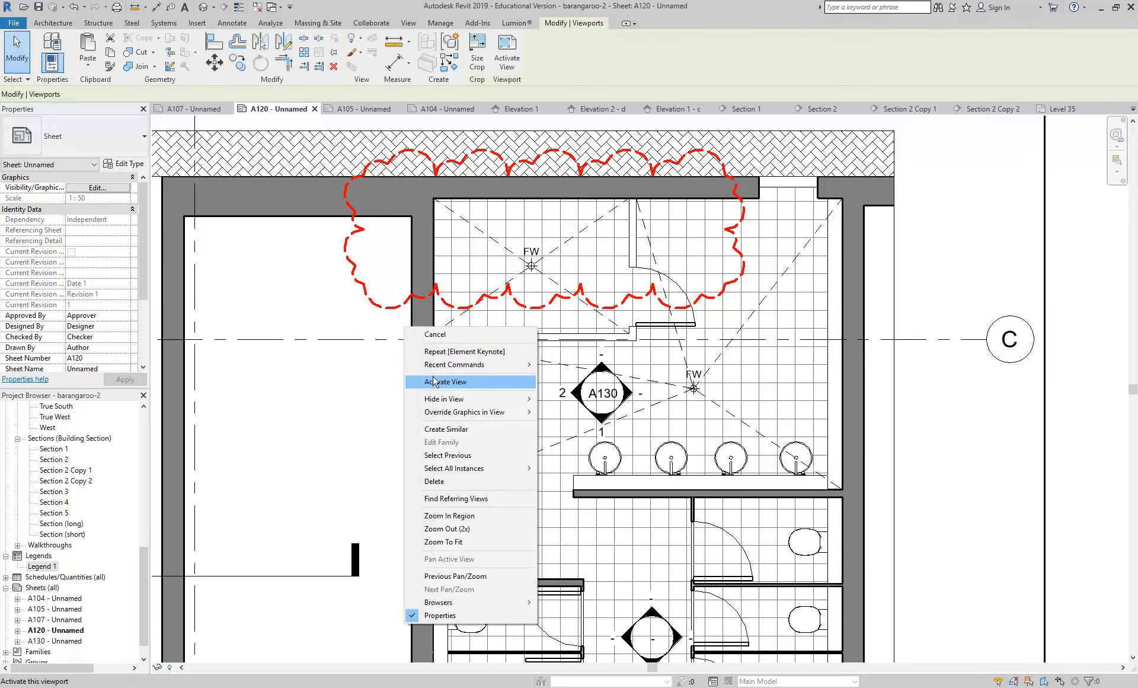
pyautogui.click(446, 381)
pyautogui.click(855, 67)
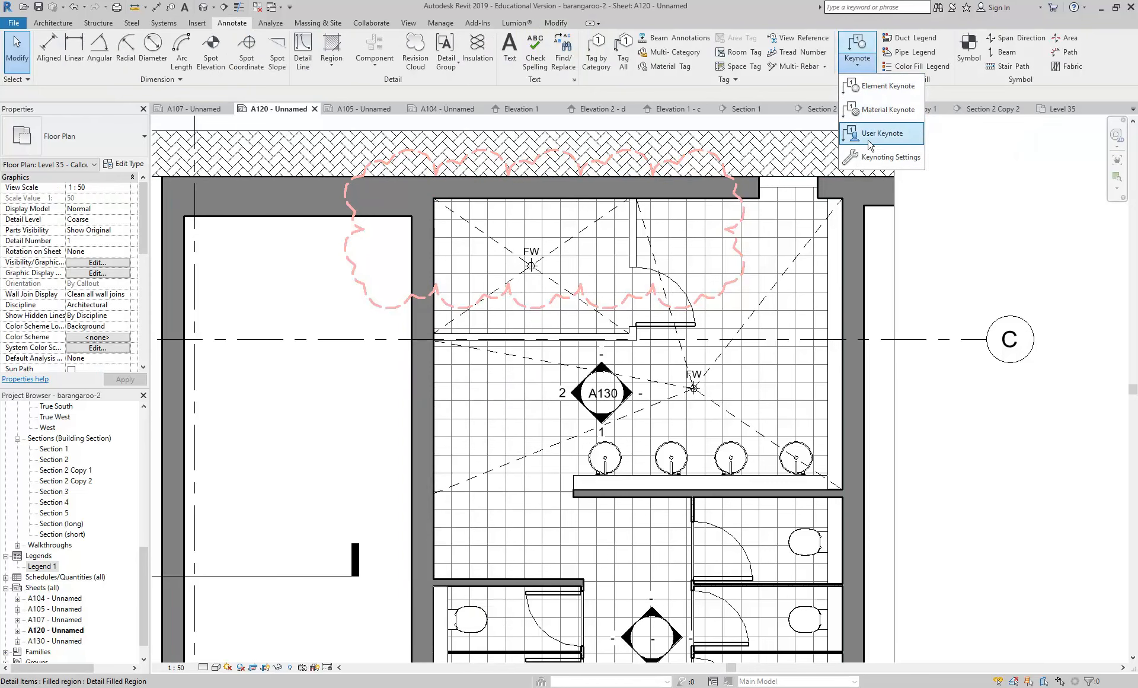
pyautogui.click(871, 87)
pyautogui.click(411, 407)
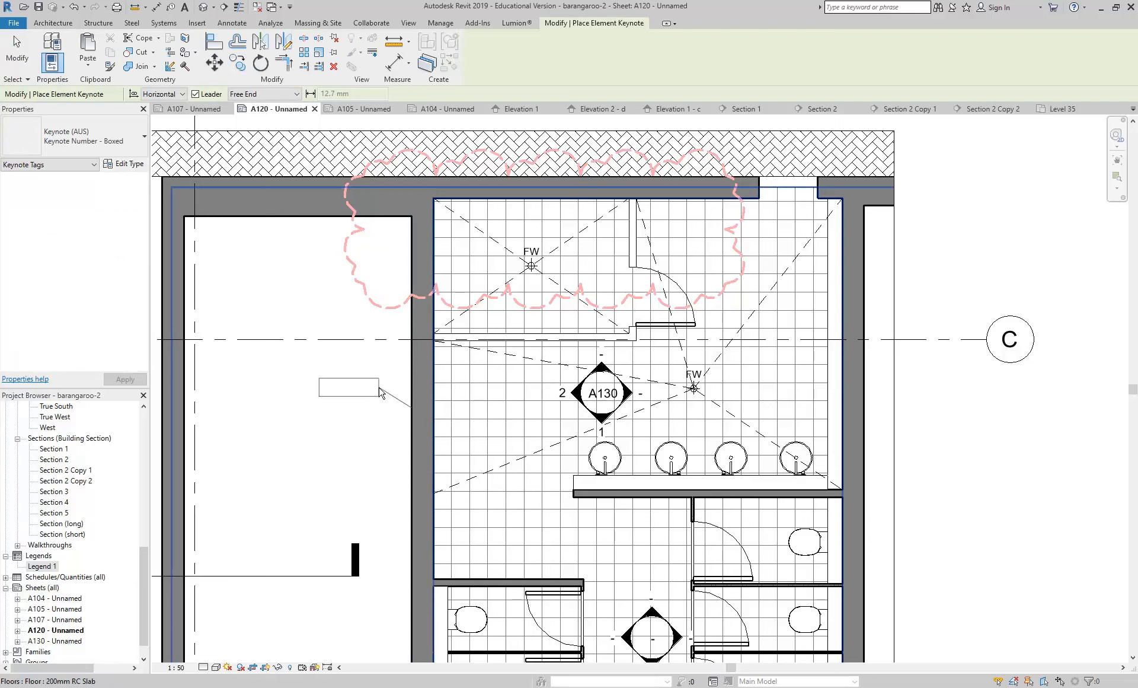
pyautogui.click(381, 387)
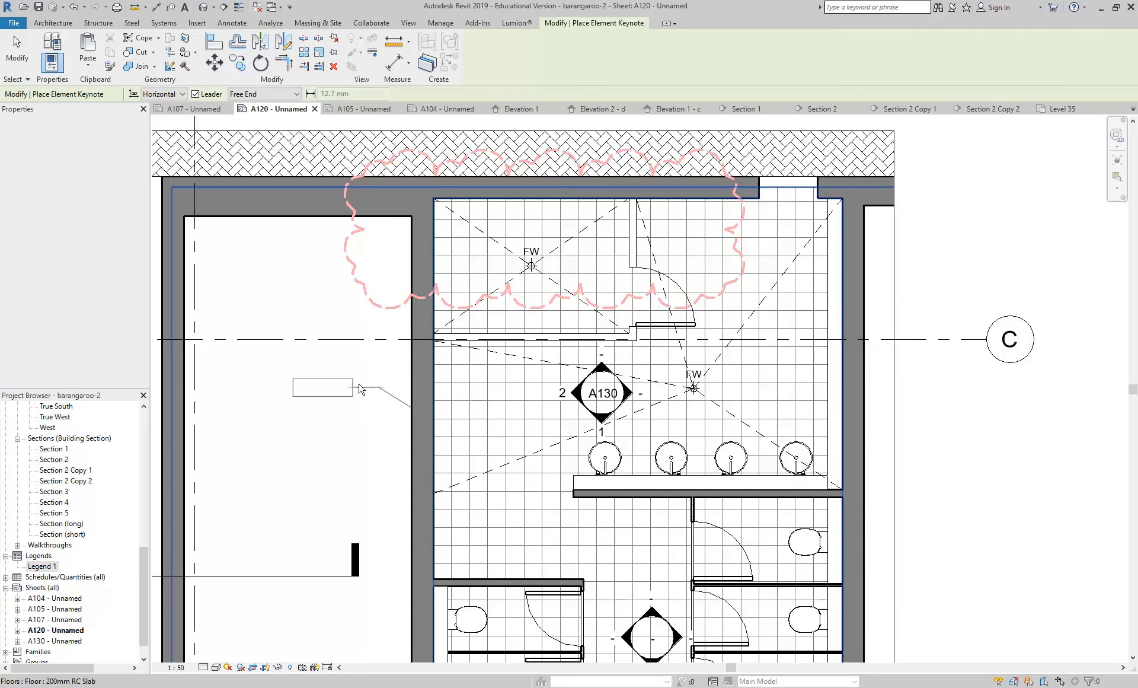
pyautogui.click(350, 388)
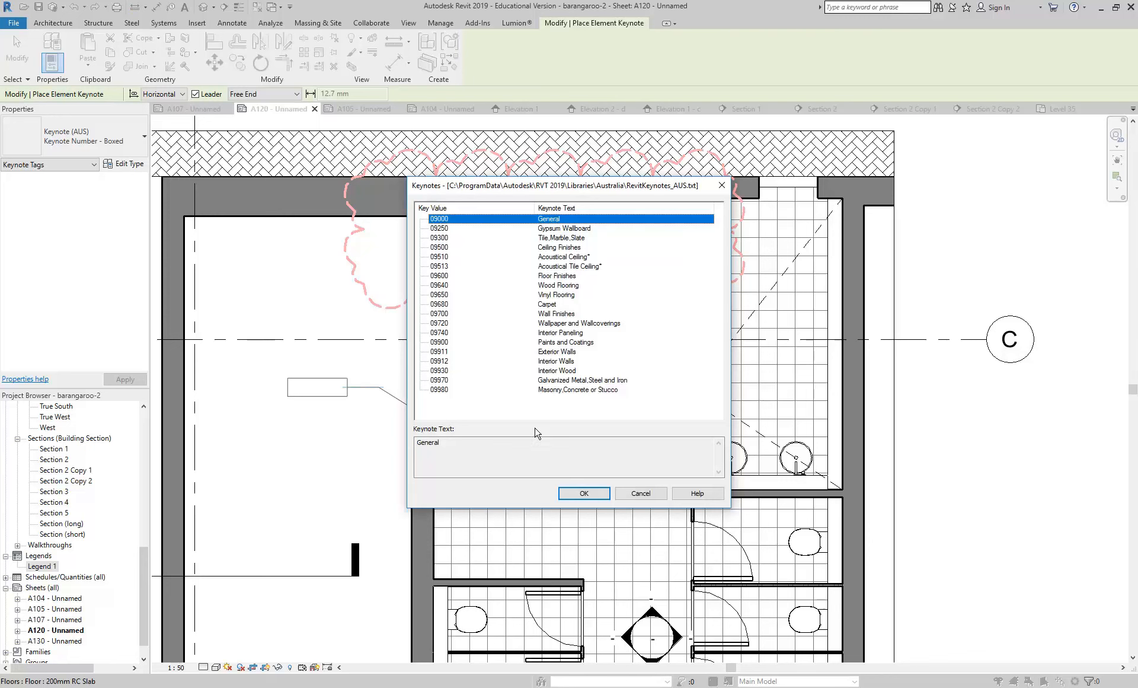
pyautogui.click(640, 494)
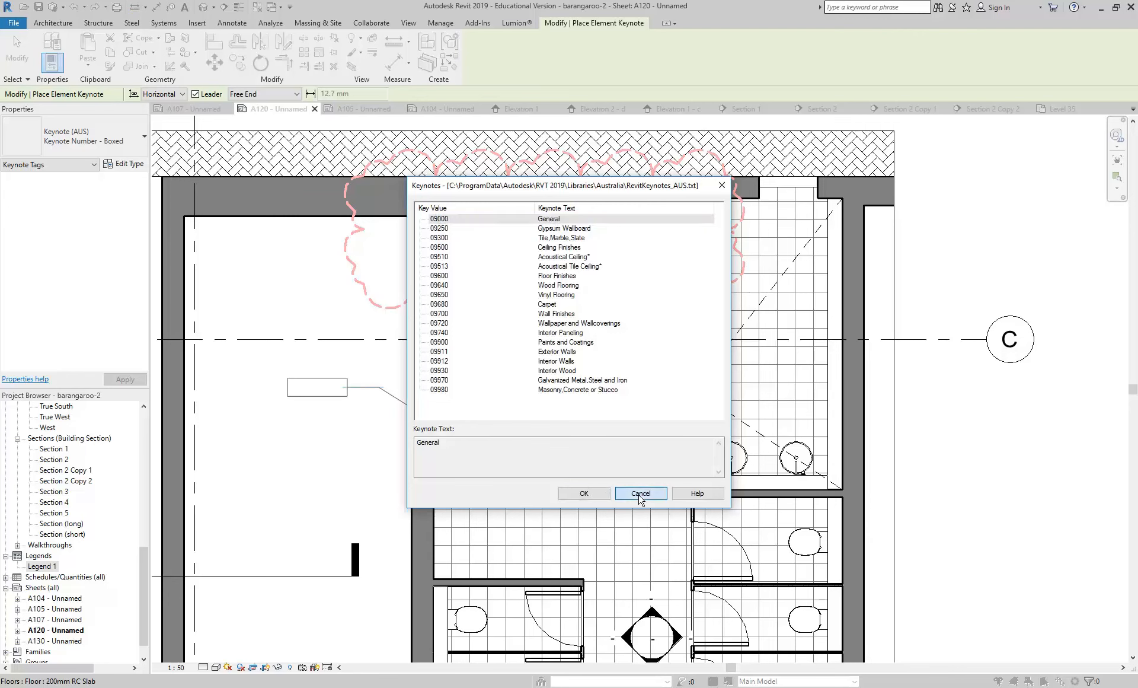
pyautogui.rightClick(290, 274)
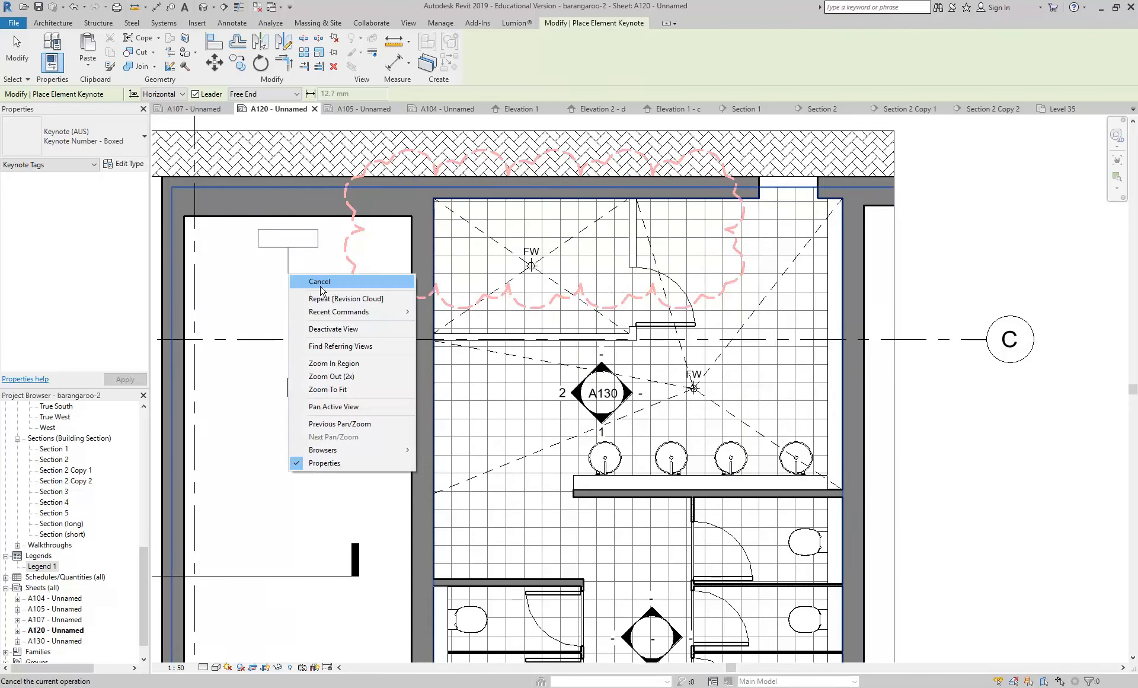
pyautogui.click(320, 285)
pyautogui.rightClick(322, 287)
pyautogui.click(329, 295)
pyautogui.moveTo(328, 307); pyautogui.dragTo(406, 318, button='middle')
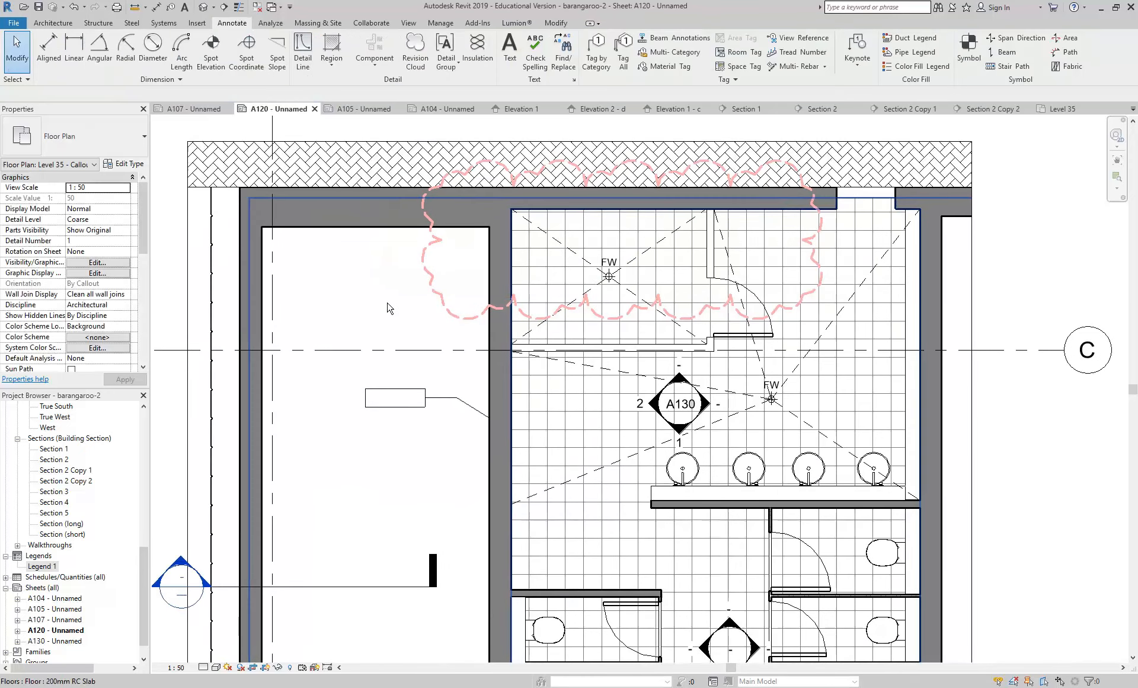
# - Tag the same wall by category with a leader below the keynote, setting its type mark to CB1 and accepting the type change
pyautogui.click(857, 64)
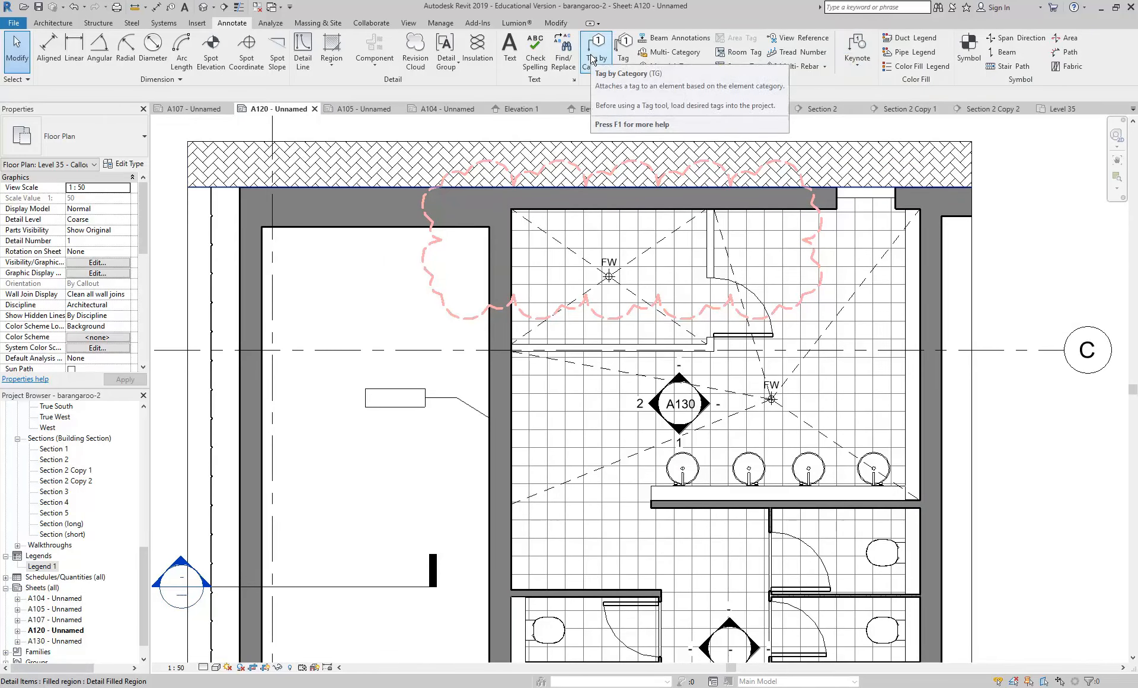
pyautogui.click(858, 64)
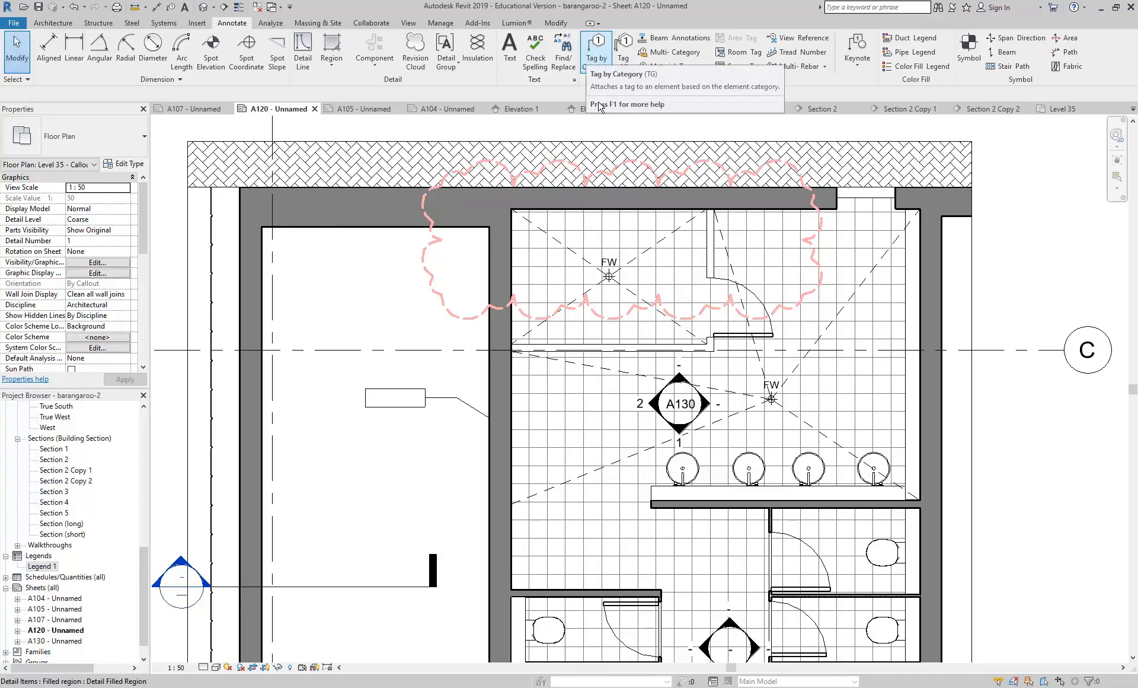
pyautogui.click(591, 55)
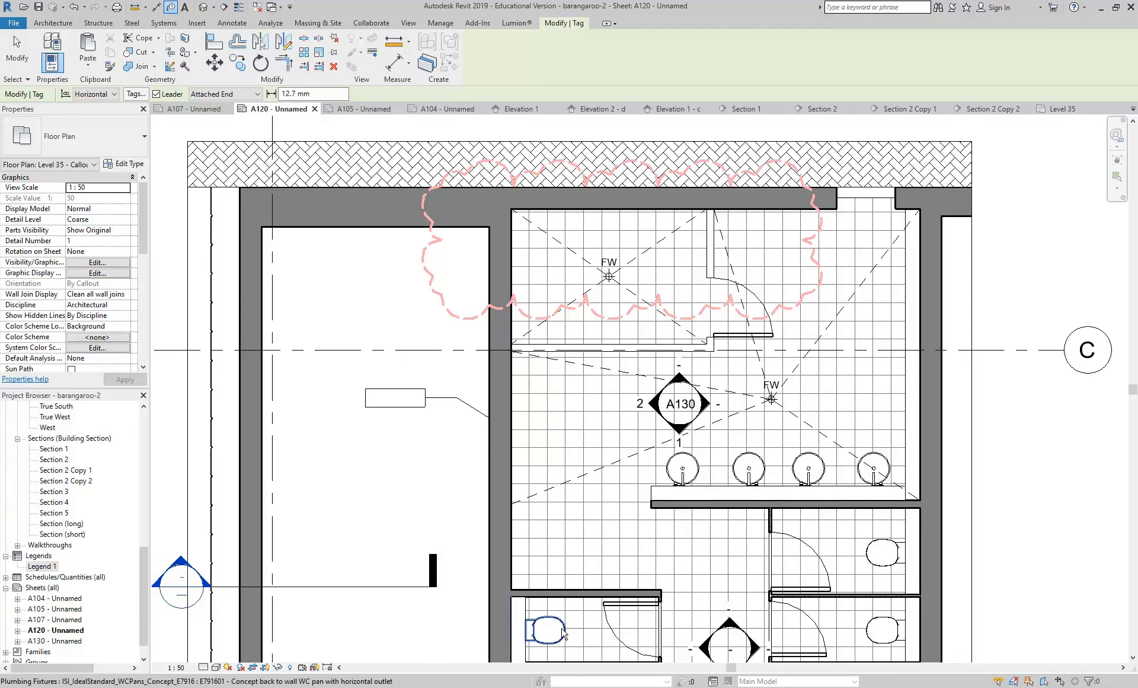
pyautogui.click(487, 529)
pyautogui.click(433, 529)
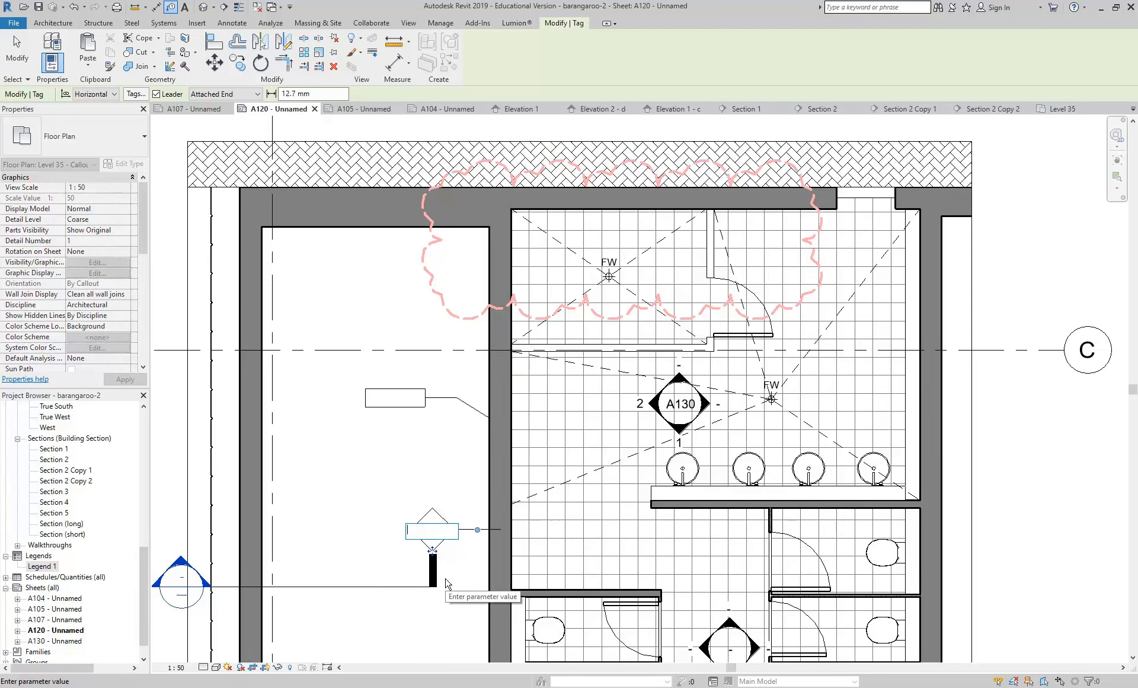
pyautogui.write('CB1')
pyautogui.press('Return')
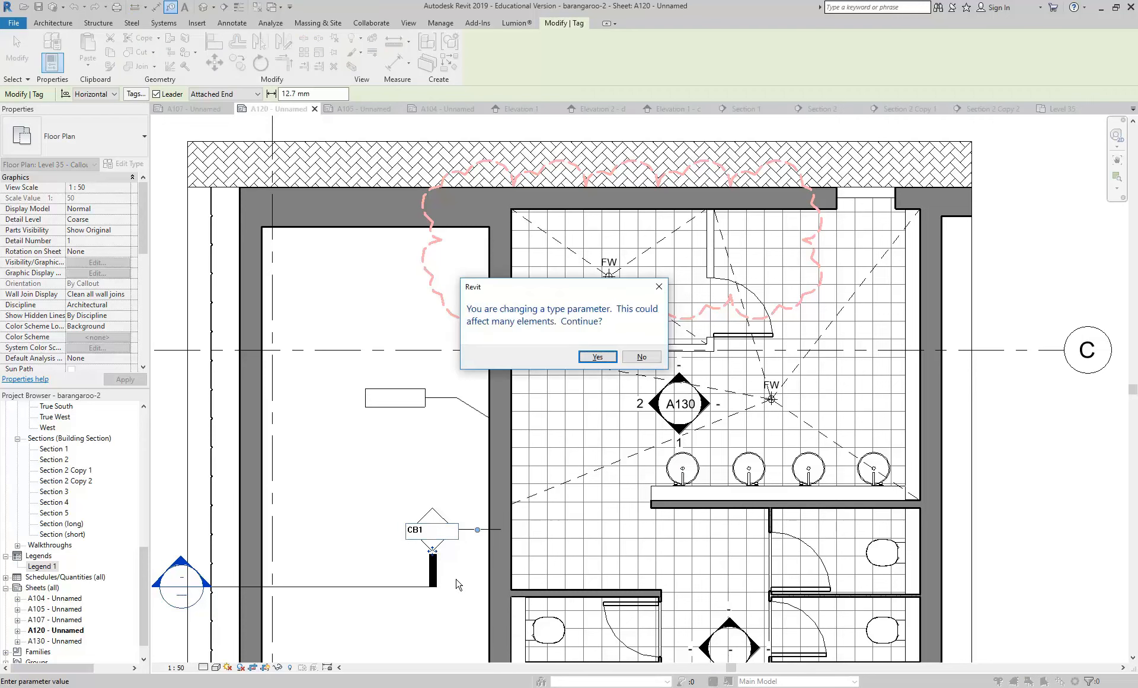
pyautogui.click(607, 356)
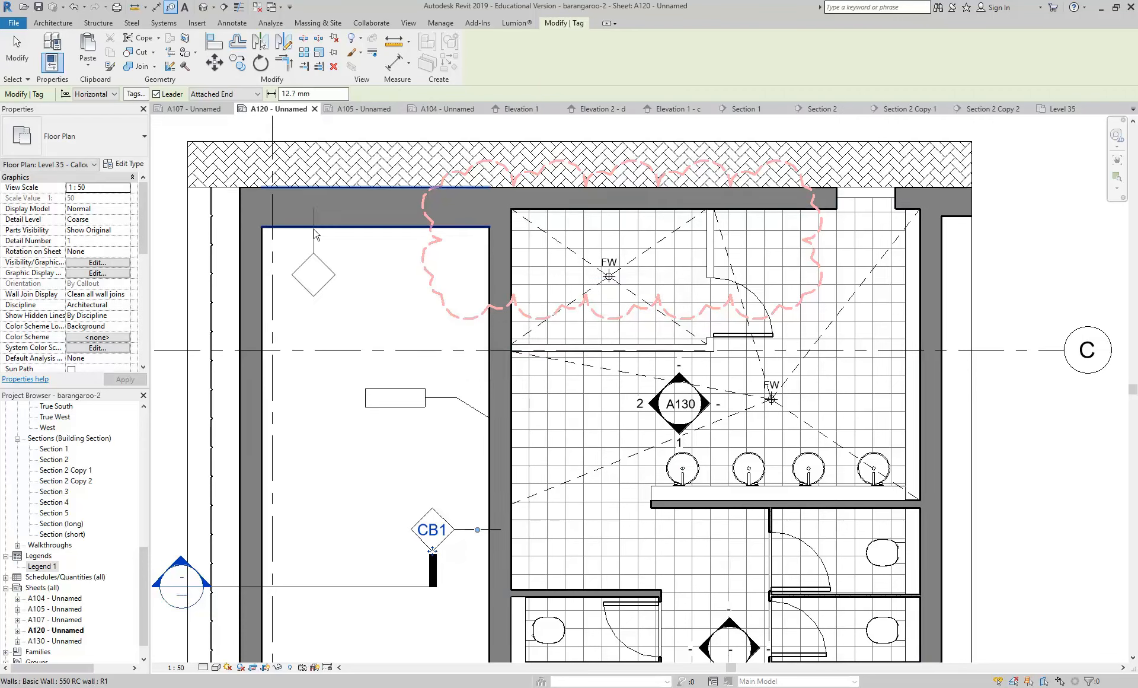
pyautogui.rightClick(369, 283)
pyautogui.click(386, 288)
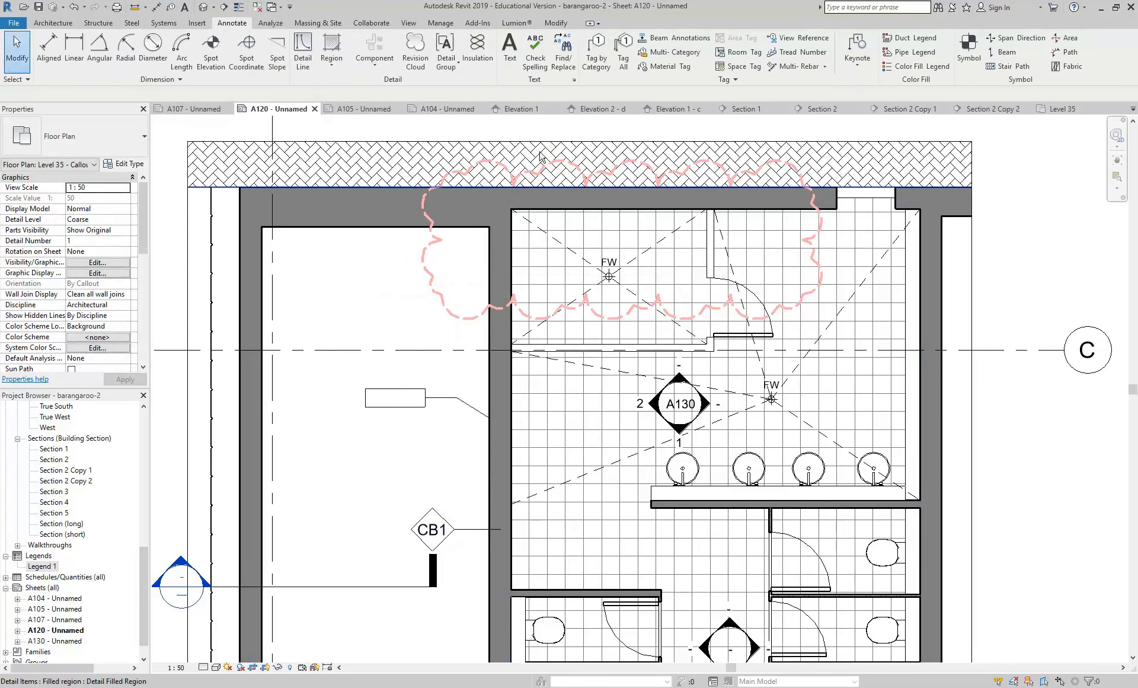
# - Tag the outer wall on the far side of the empty room by category, with a leader
pyautogui.click(606, 63)
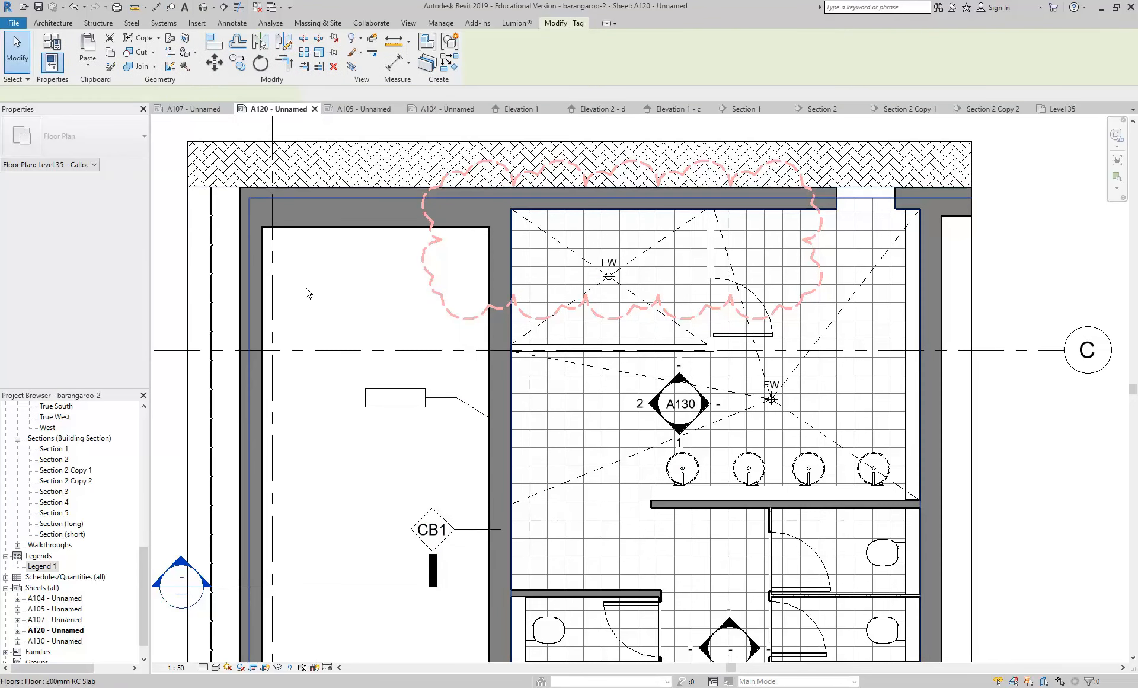
pyautogui.click(265, 437)
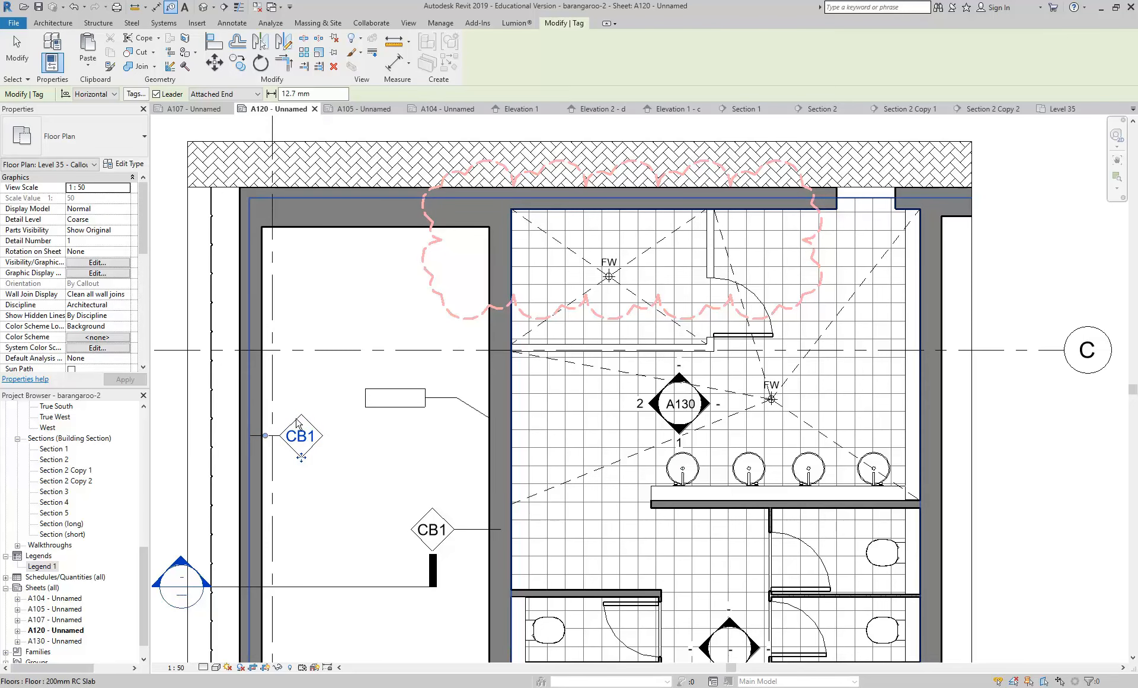
pyautogui.click(358, 458)
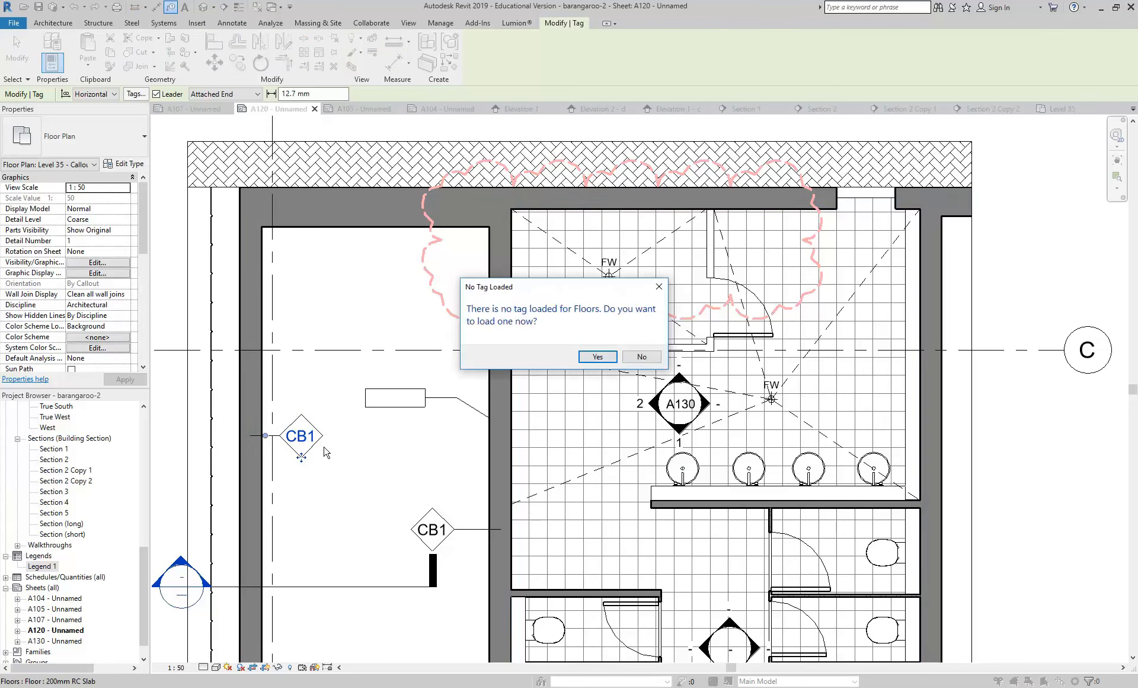
pyautogui.click(598, 356)
pyautogui.click(869, 544)
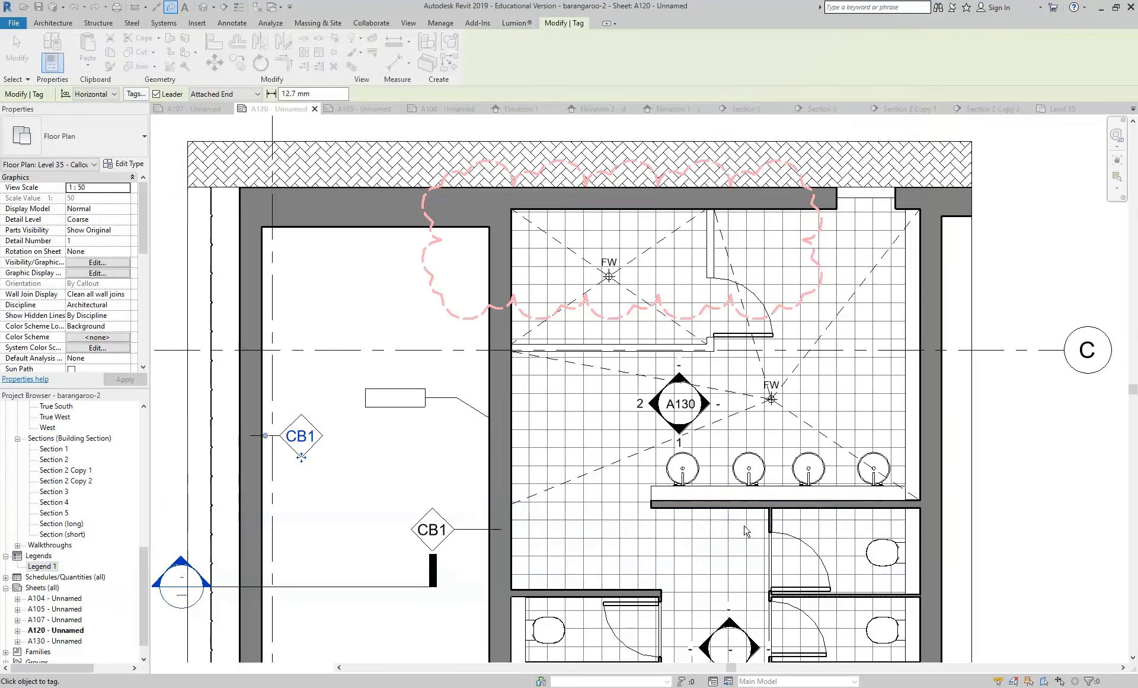
pyautogui.press('Escape')
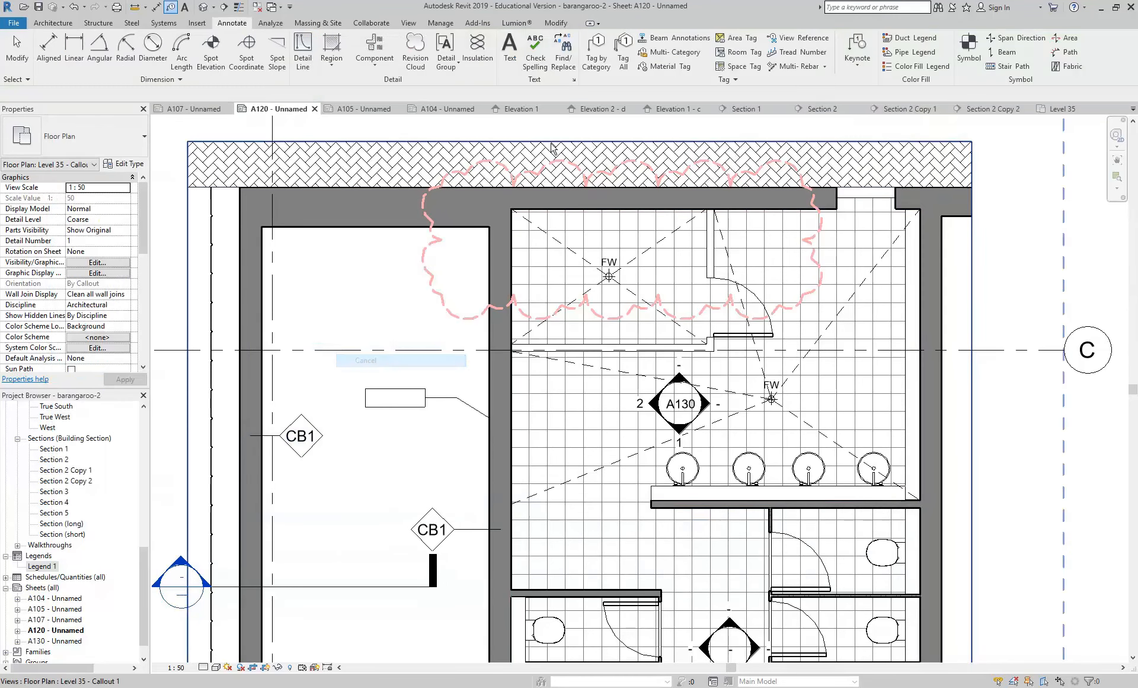
# - Start tagging the toilet in the first stall by category and load the Plumbing Fixture Tag family from the Mechanical annotation tags folder
pyautogui.click(596, 52)
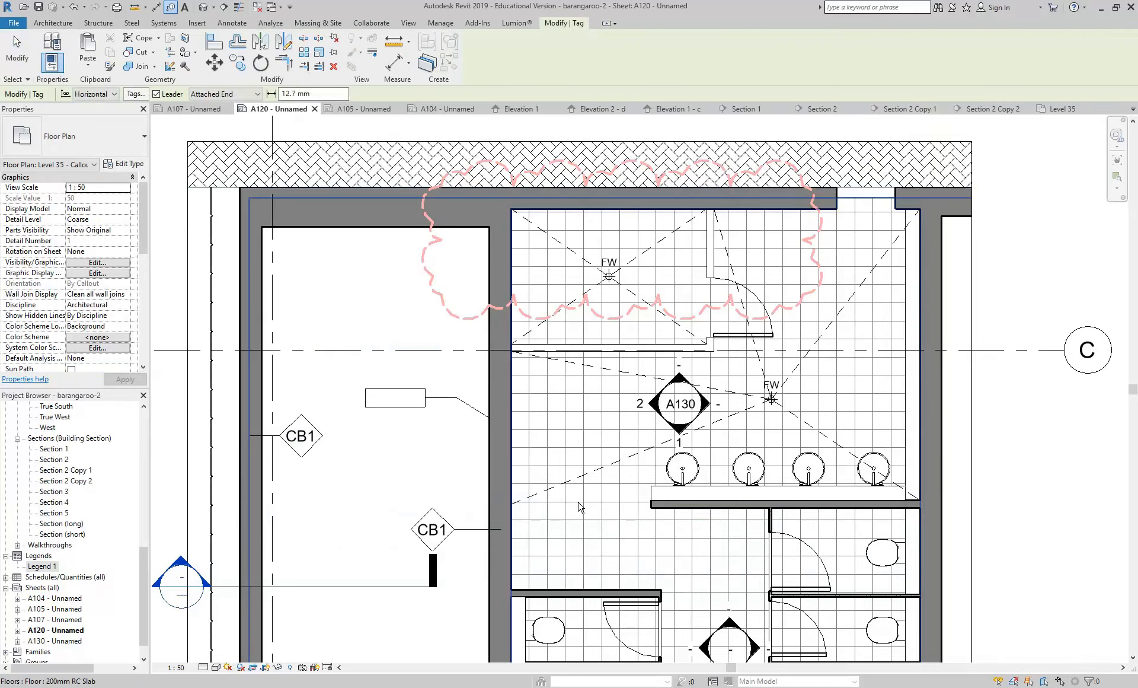
pyautogui.moveTo(586, 660); pyautogui.dragTo(529, 495, button='middle')
pyautogui.scroll(2, 529, 496)
pyautogui.click(487, 444)
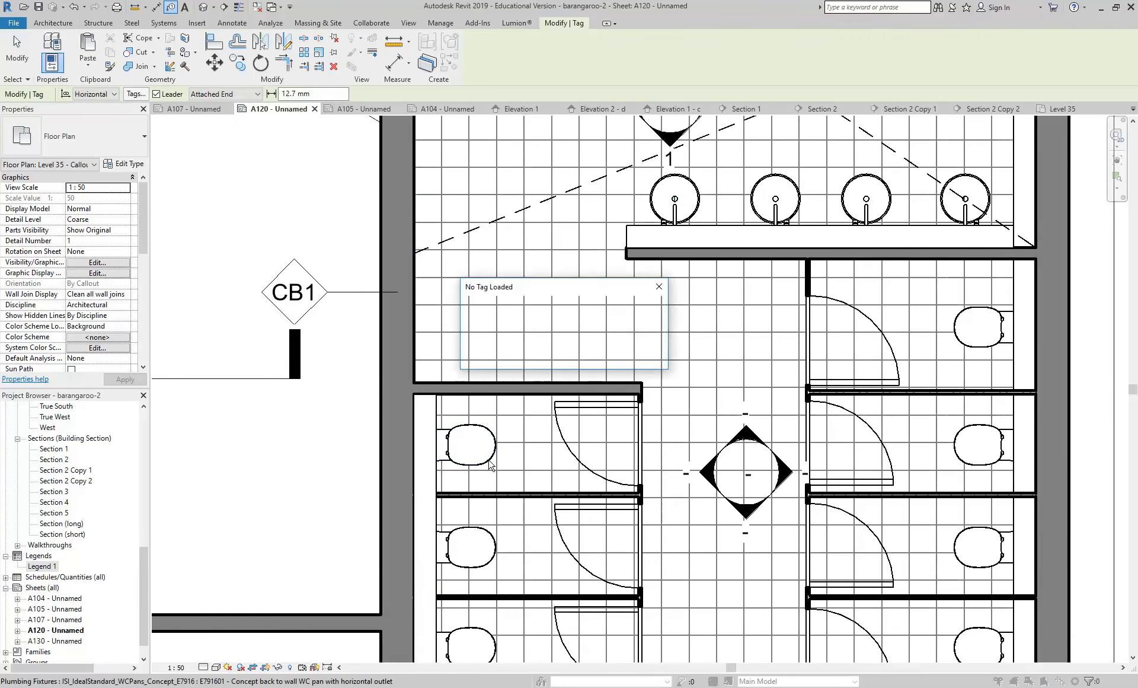
pyautogui.click(597, 357)
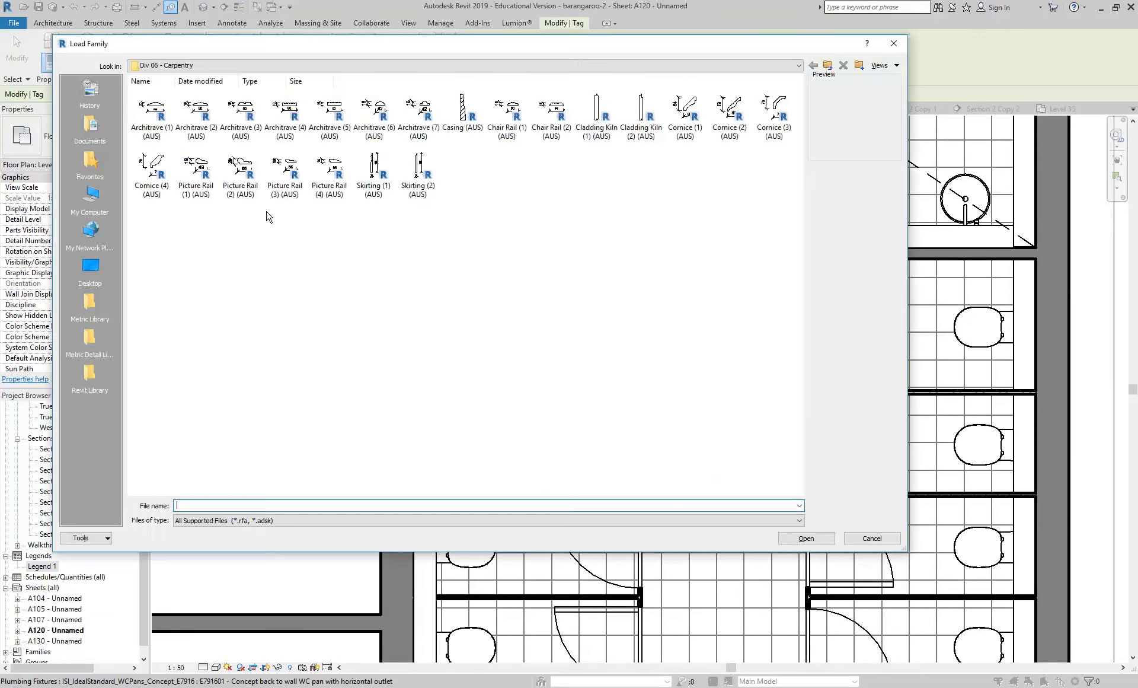
pyautogui.click(829, 65)
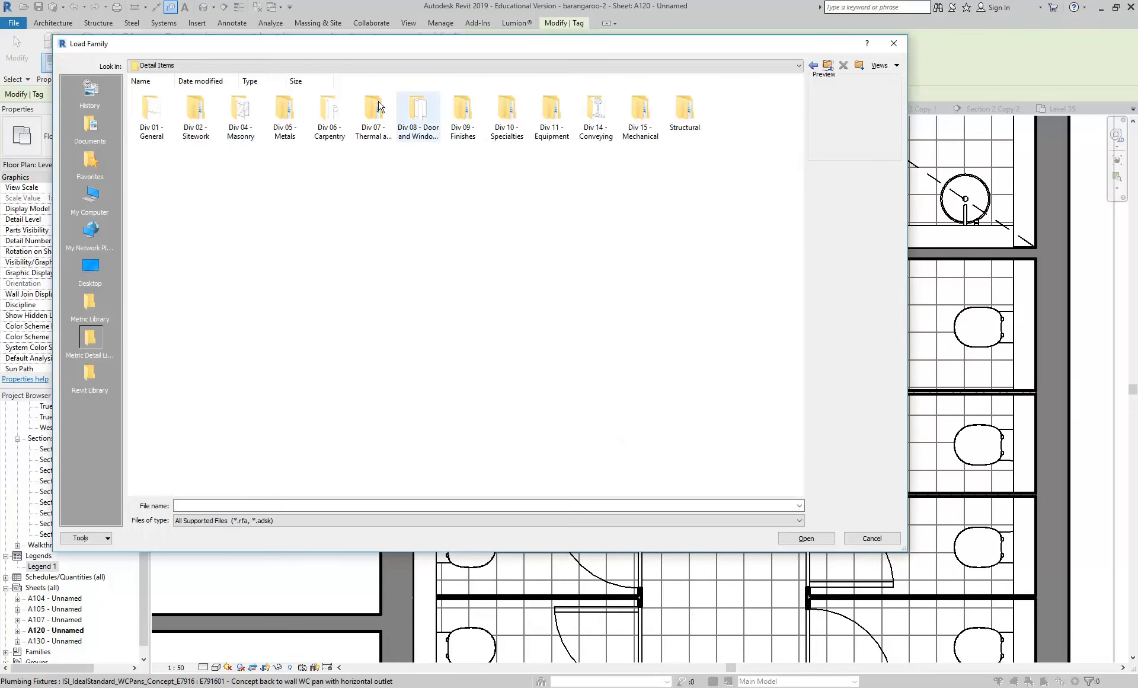
pyautogui.click(829, 65)
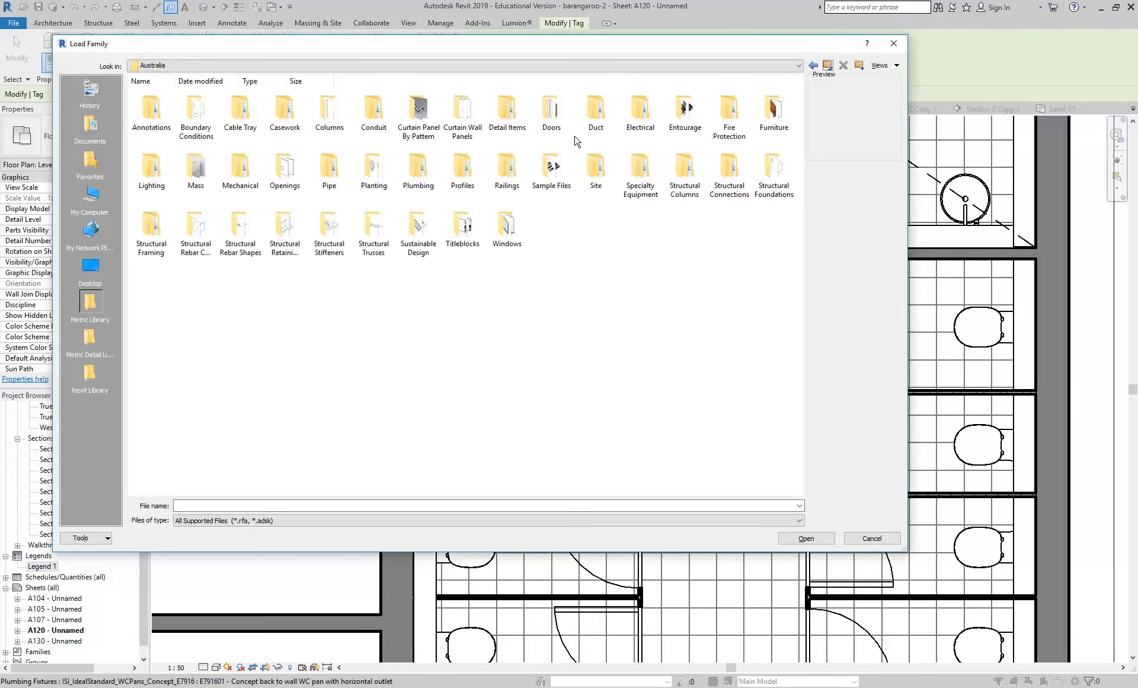
pyautogui.doubleClick(150, 110)
pyautogui.doubleClick(194, 109)
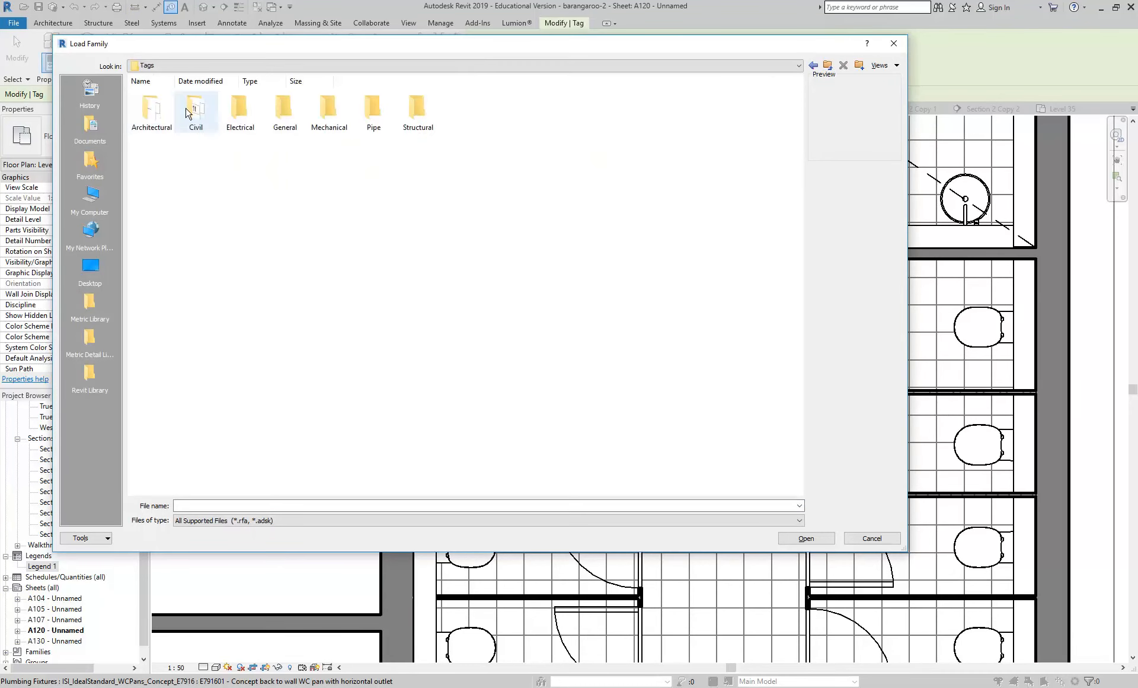
pyautogui.doubleClick(149, 119)
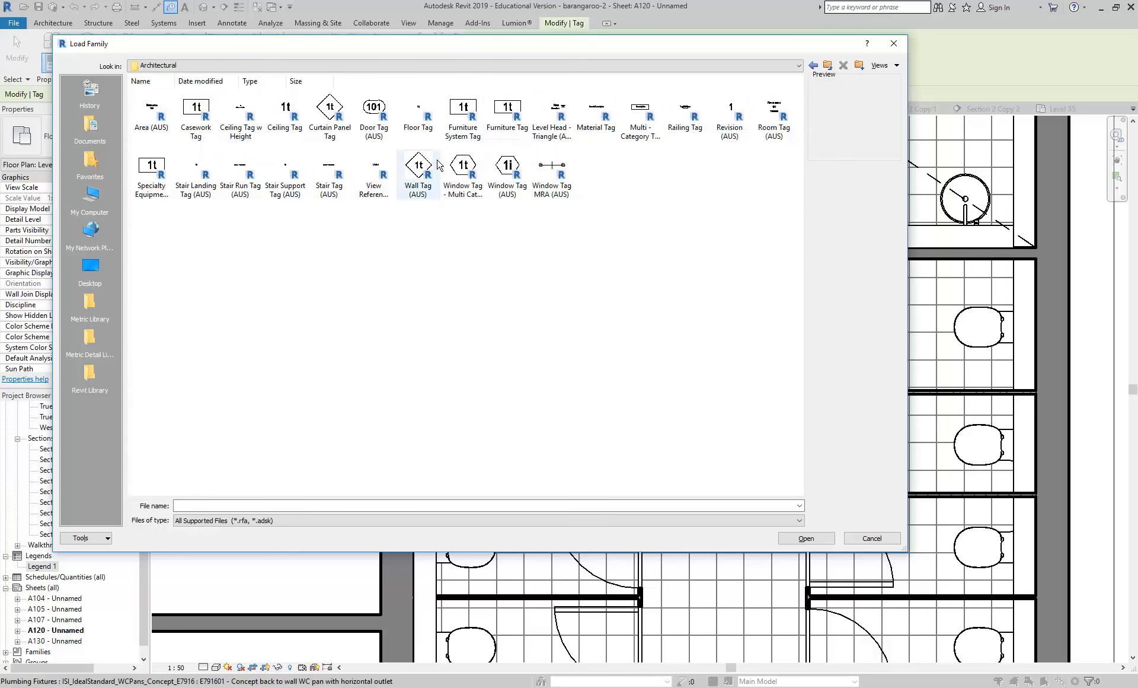
pyautogui.click(828, 64)
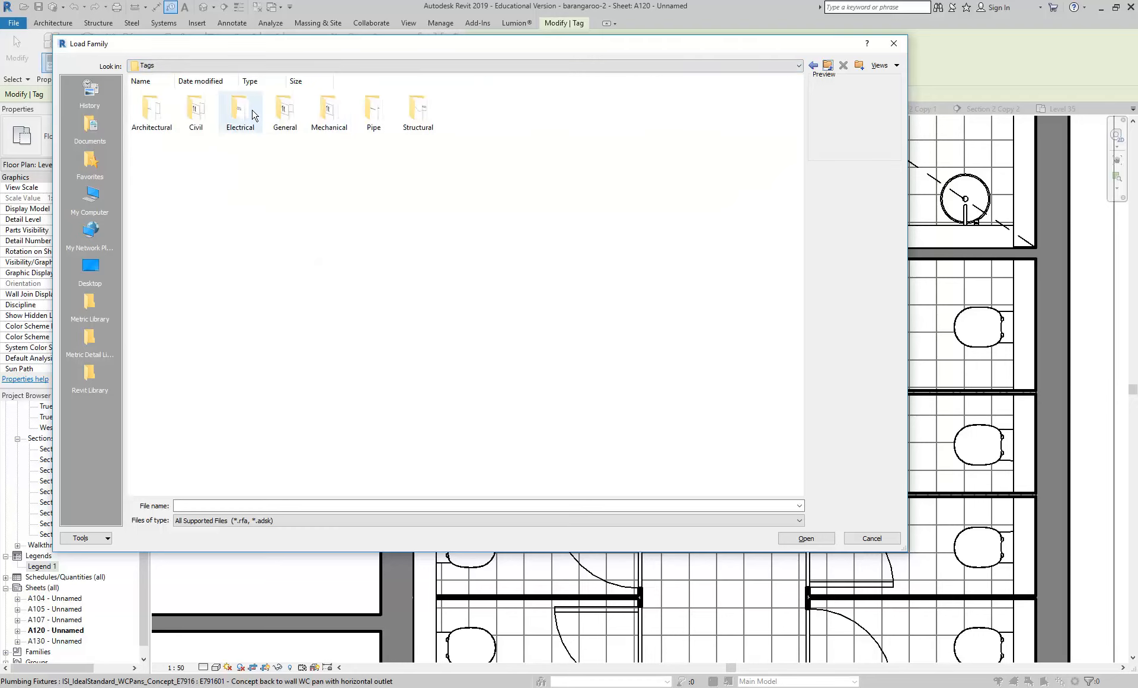
pyautogui.doubleClick(328, 109)
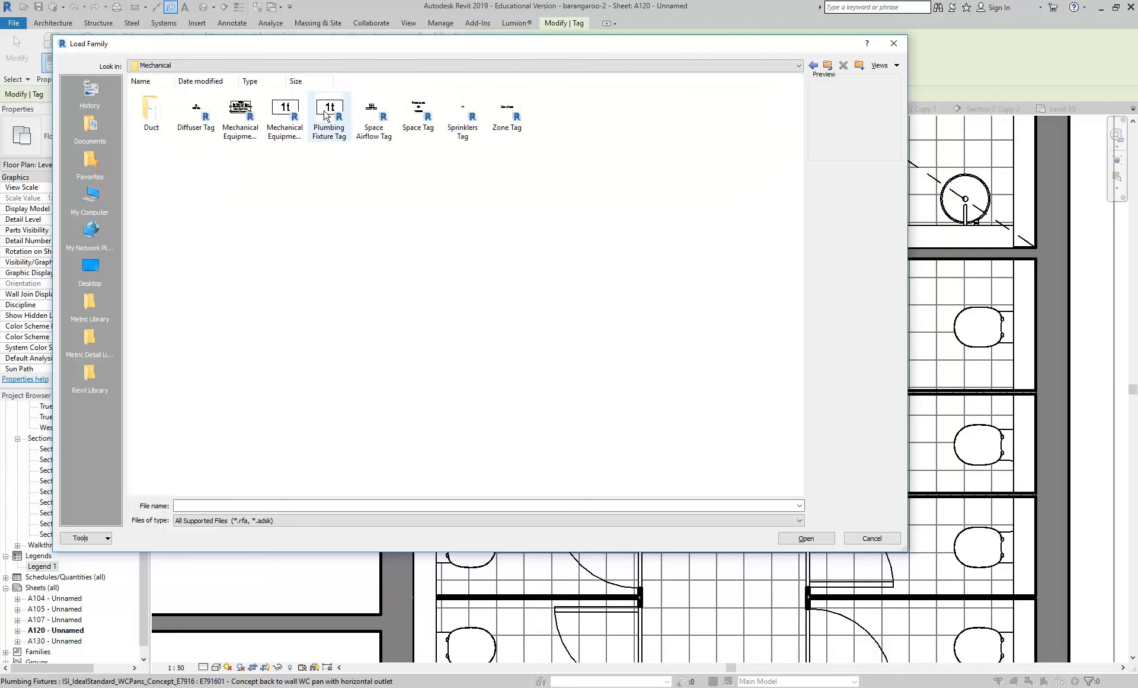
pyautogui.doubleClick(324, 116)
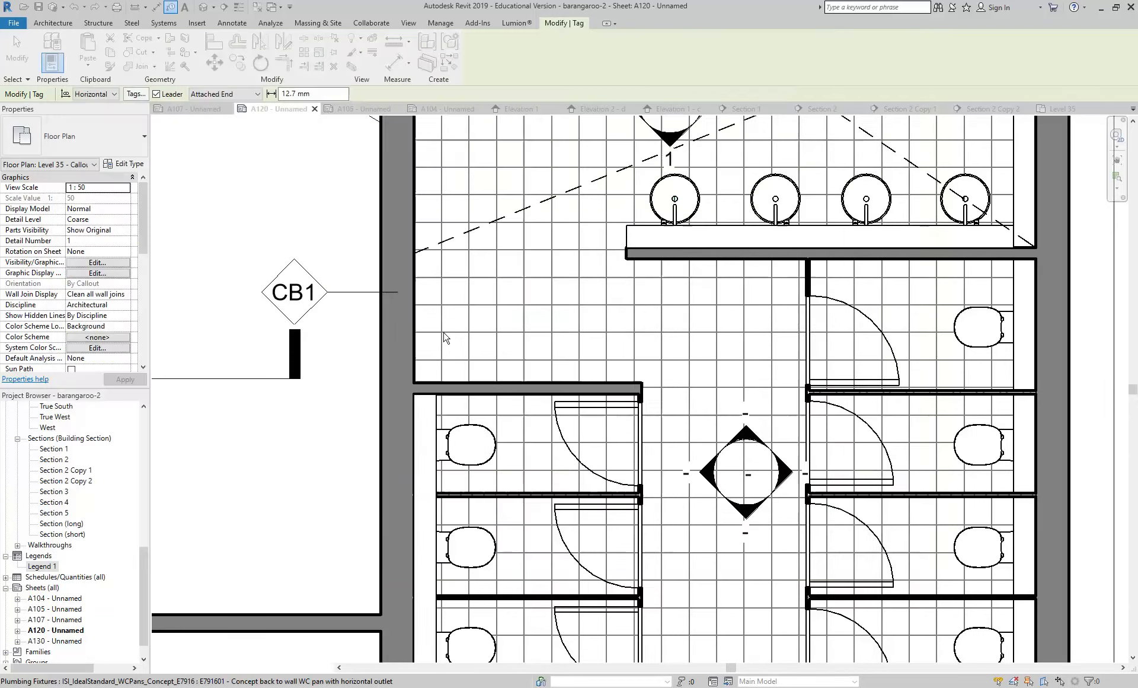
# - Tag the first stall's toilet with a leader and the second stall's toilet without one, placing each tag beside its fixture
pyautogui.click(496, 458)
pyautogui.moveTo(588, 461); pyautogui.dragTo(544, 465)
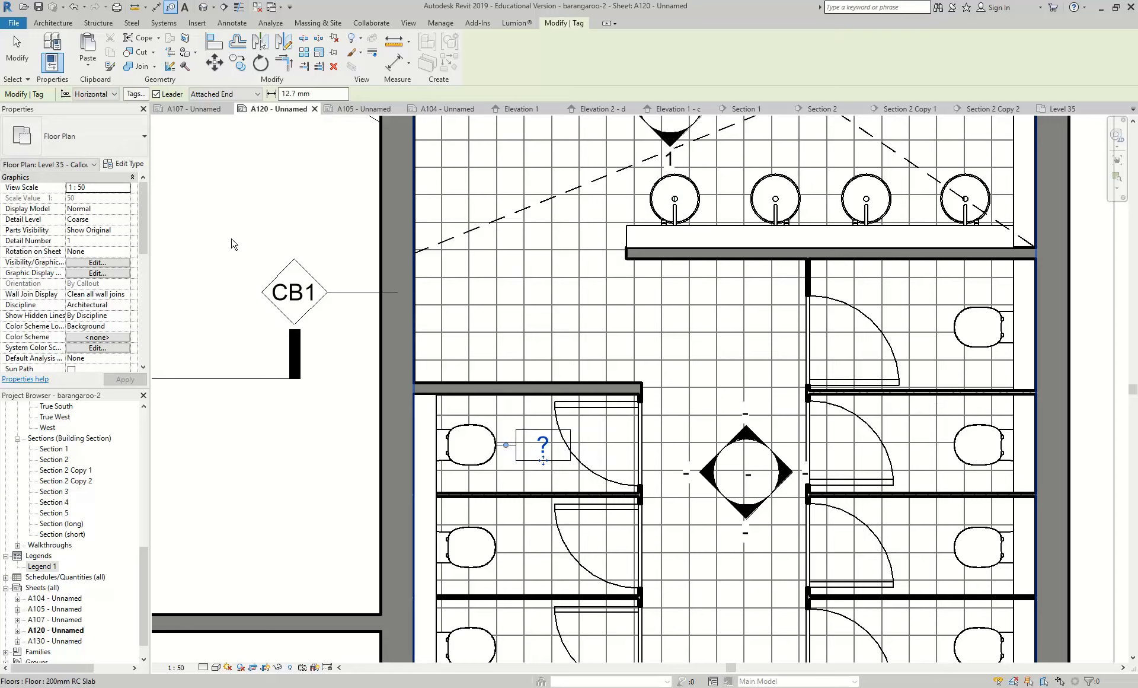
pyautogui.click(156, 94)
pyautogui.scroll(4, 468, 415)
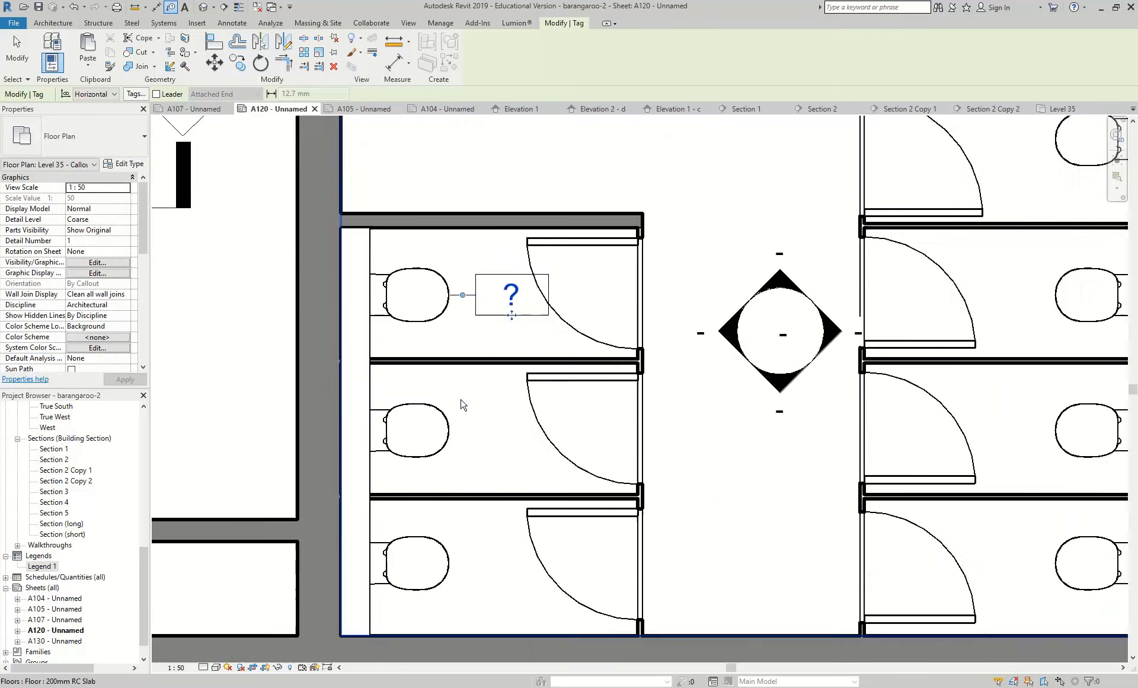
pyautogui.click(448, 437)
pyautogui.moveTo(403, 458); pyautogui.dragTo(504, 458)
# - Set the toilet's type mark to WC1 through the second stall's tag and accept the type parameter change
pyautogui.click(498, 437)
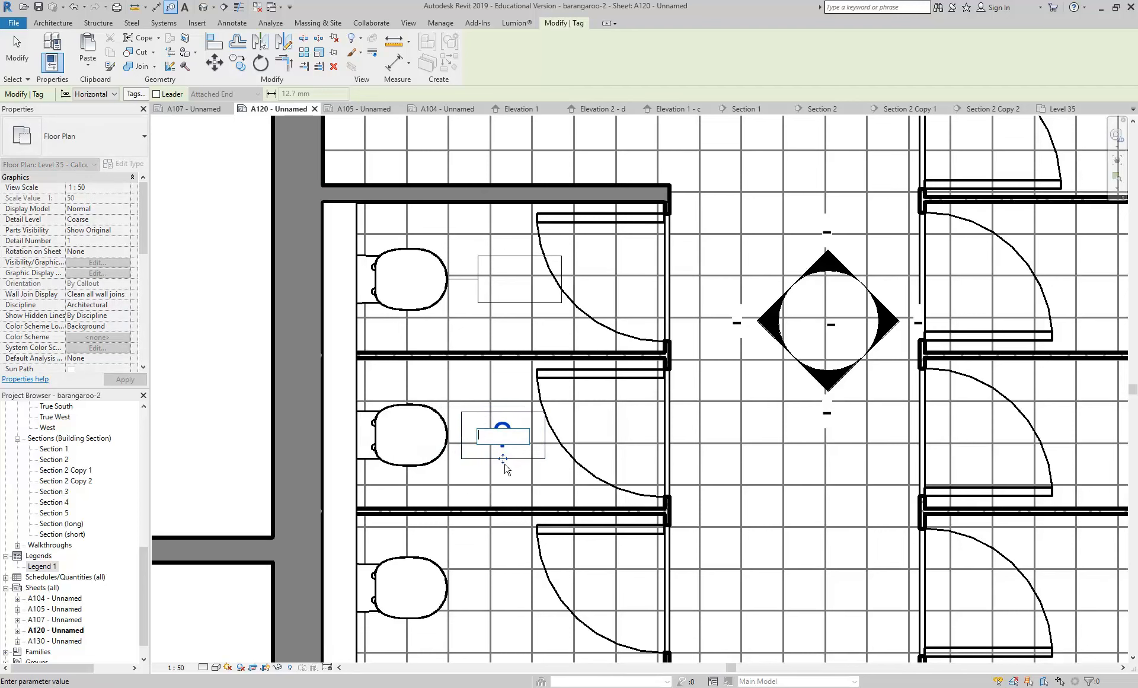
pyautogui.write('WC1')
pyautogui.press('Return')
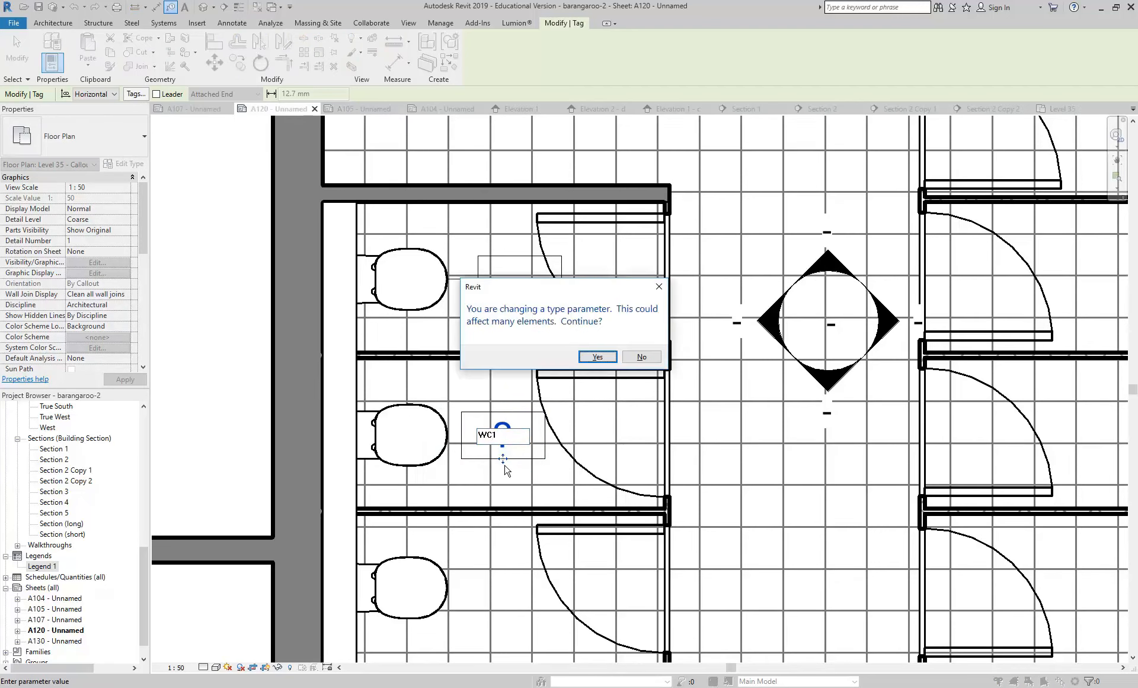
pyautogui.click(598, 356)
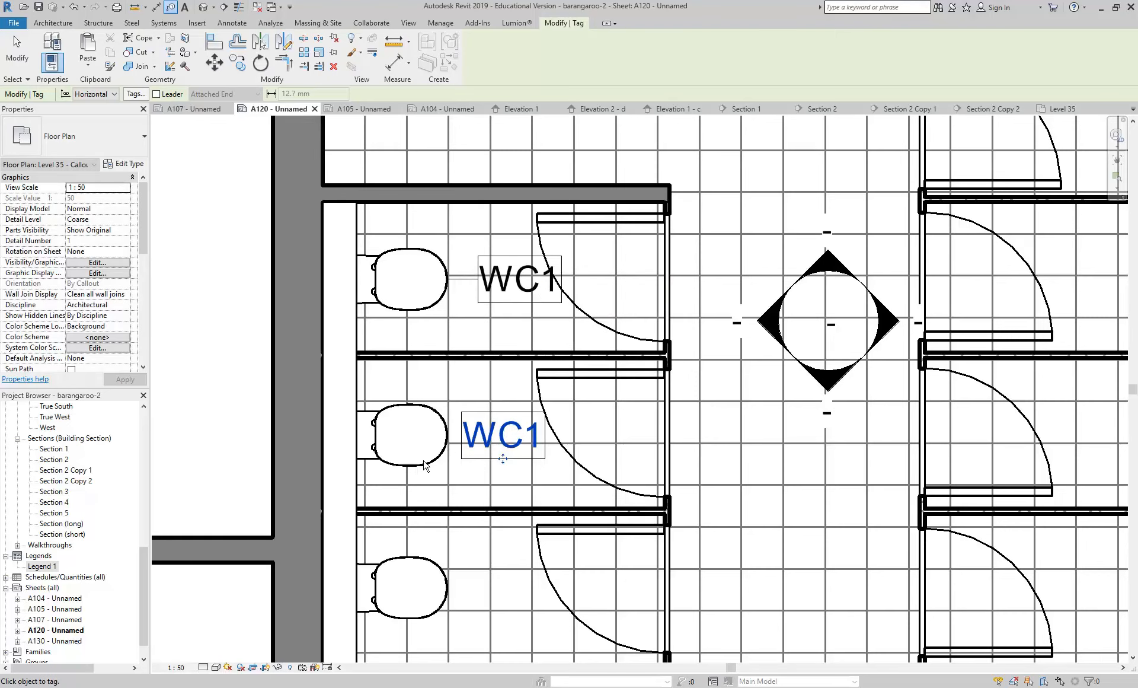
# - Remove the leader from the first stall's WC1 tag and move the tag in line with the one below
pyautogui.scroll(3, 424, 466)
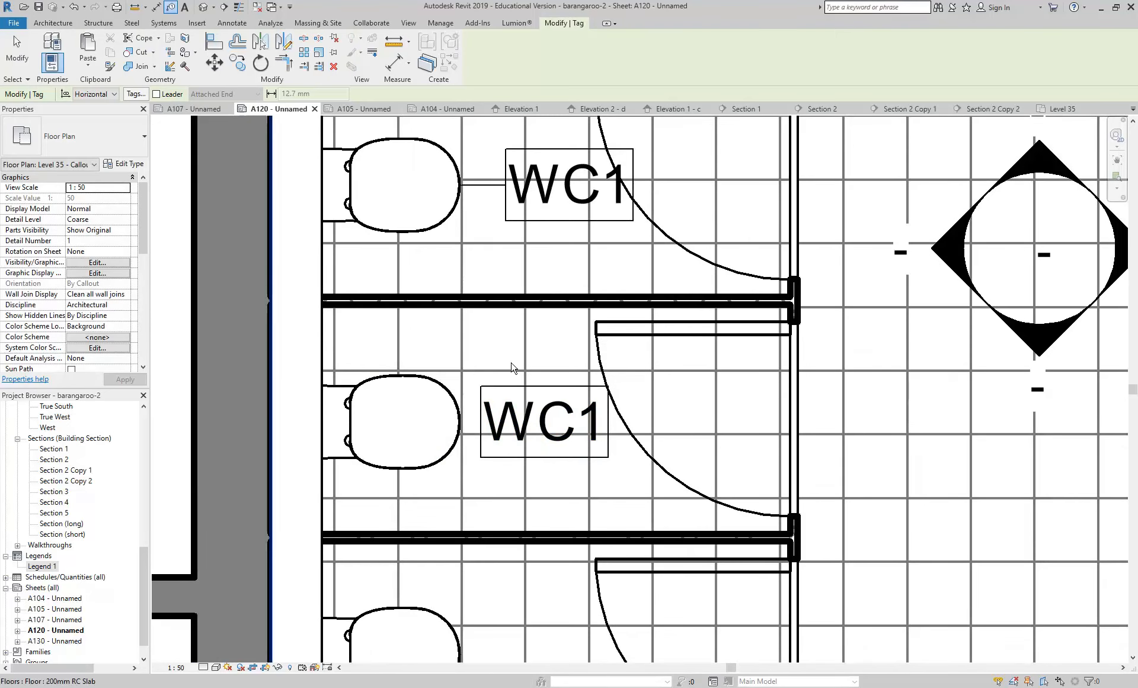
pyautogui.press('Escape')
pyautogui.scroll(-2, 525, 341)
pyautogui.click(525, 341)
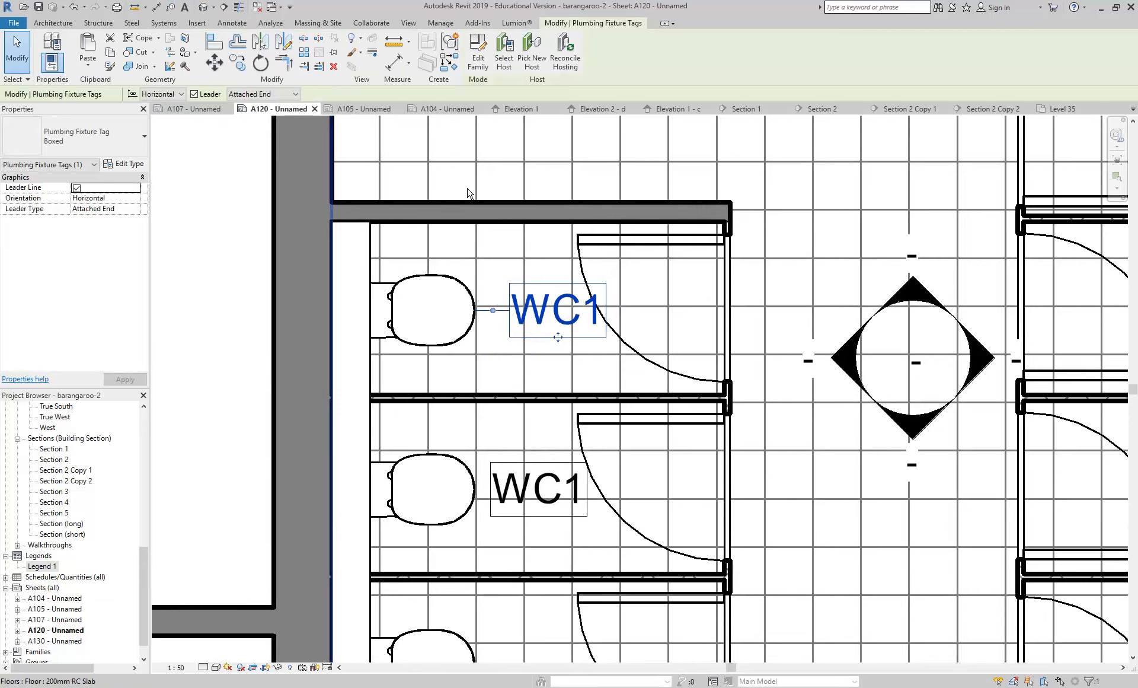
pyautogui.click(194, 93)
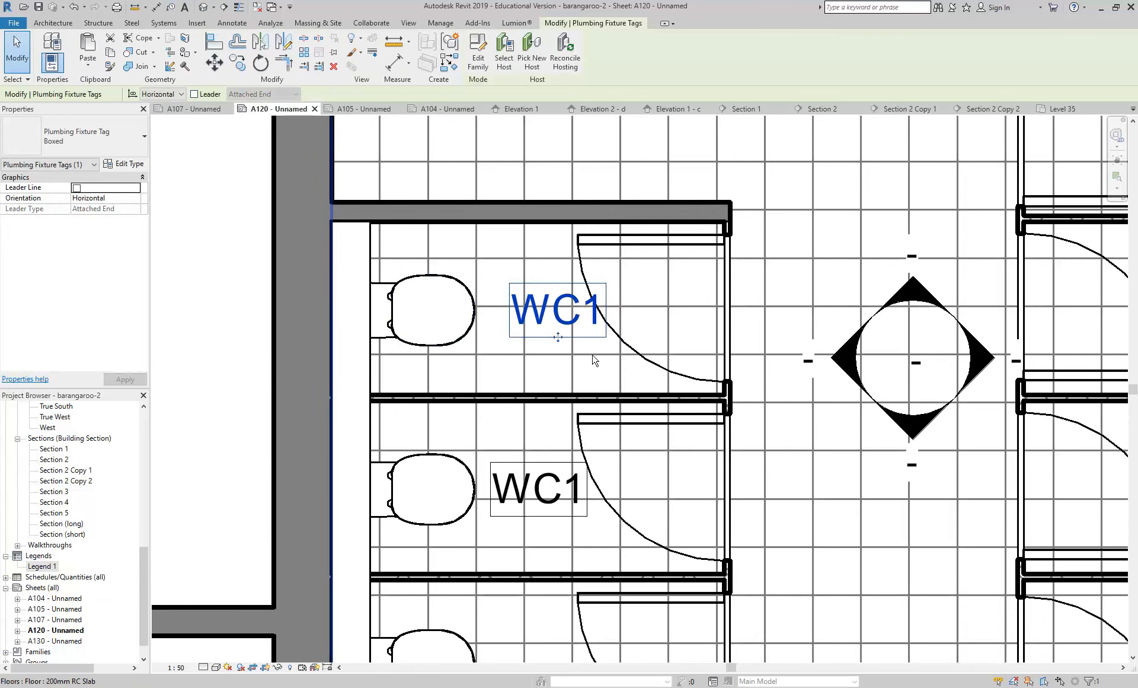
pyautogui.moveTo(557, 338); pyautogui.dragTo(537, 336)
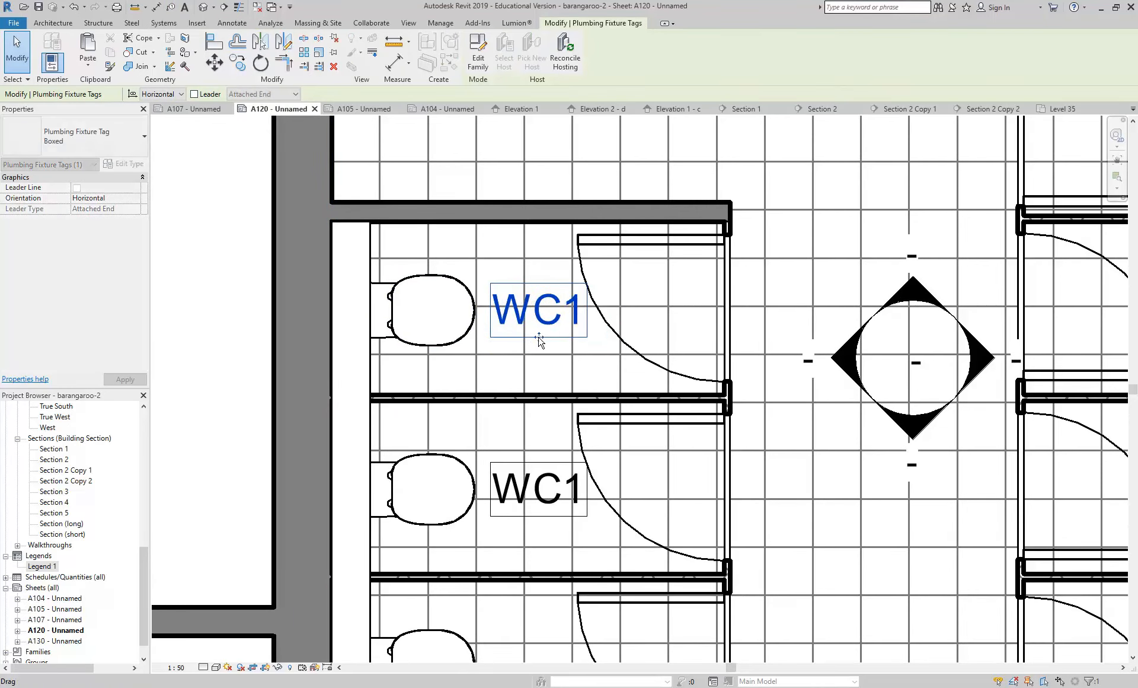
pyautogui.press('Escape')
# - Tag the third stall's toilet by category without a leader and align its tag with the other two WC1 tags
pyautogui.scroll(-2, 439, 362)
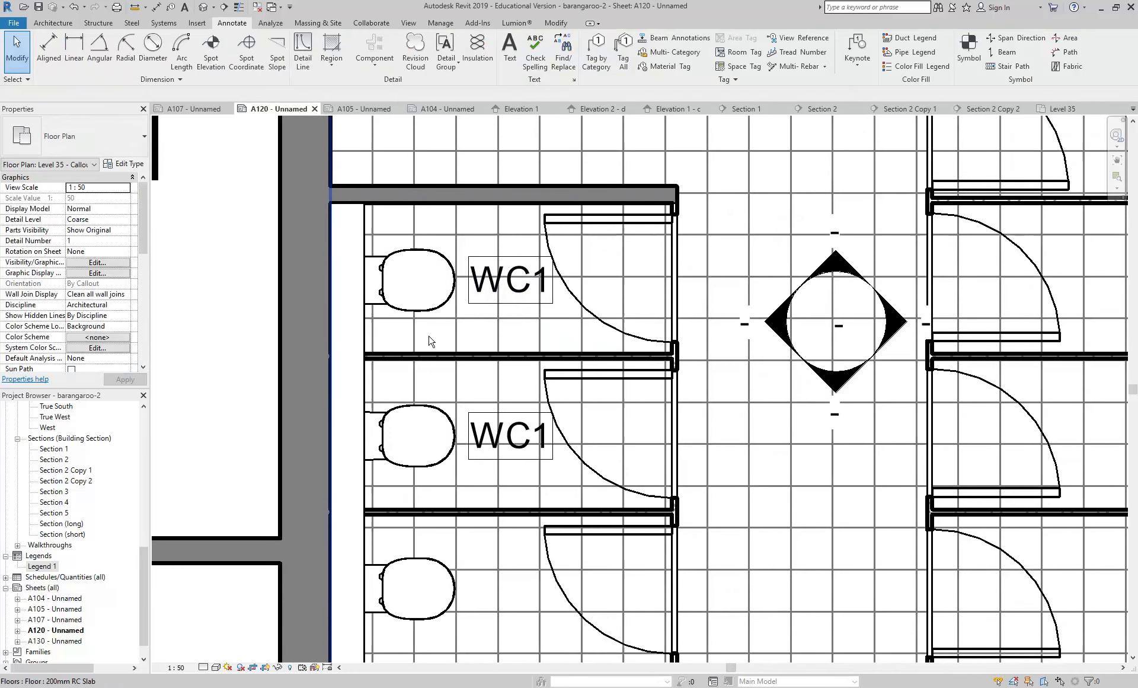
pyautogui.moveTo(430, 342); pyautogui.dragTo(393, 308, button='middle')
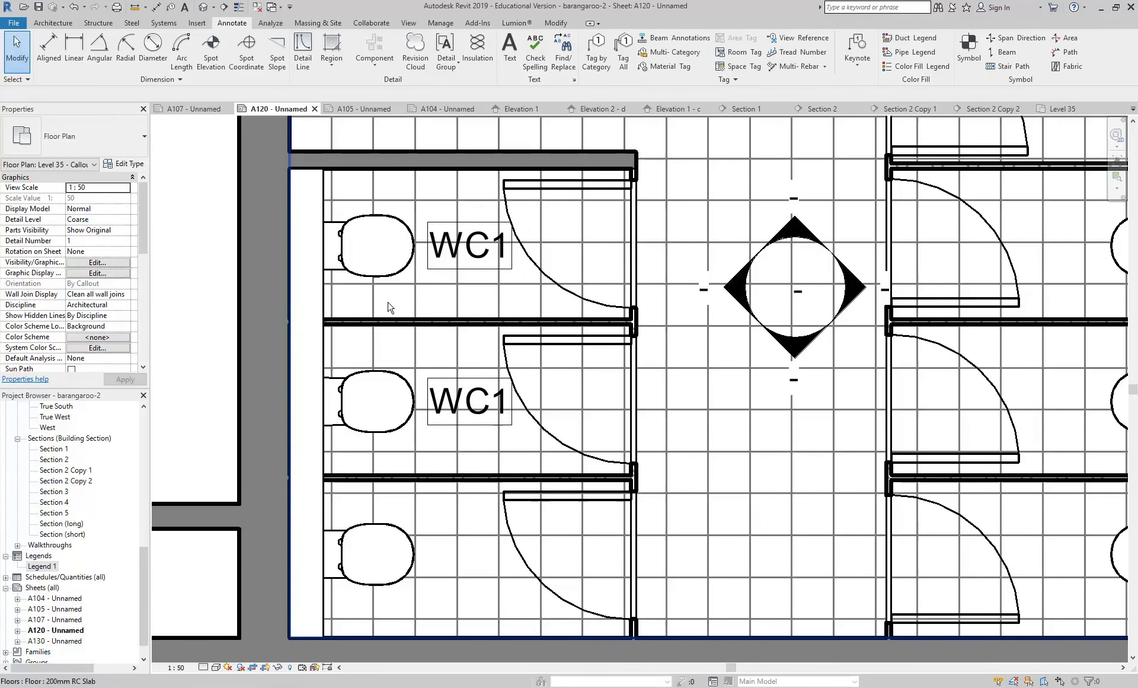
pyautogui.click(592, 71)
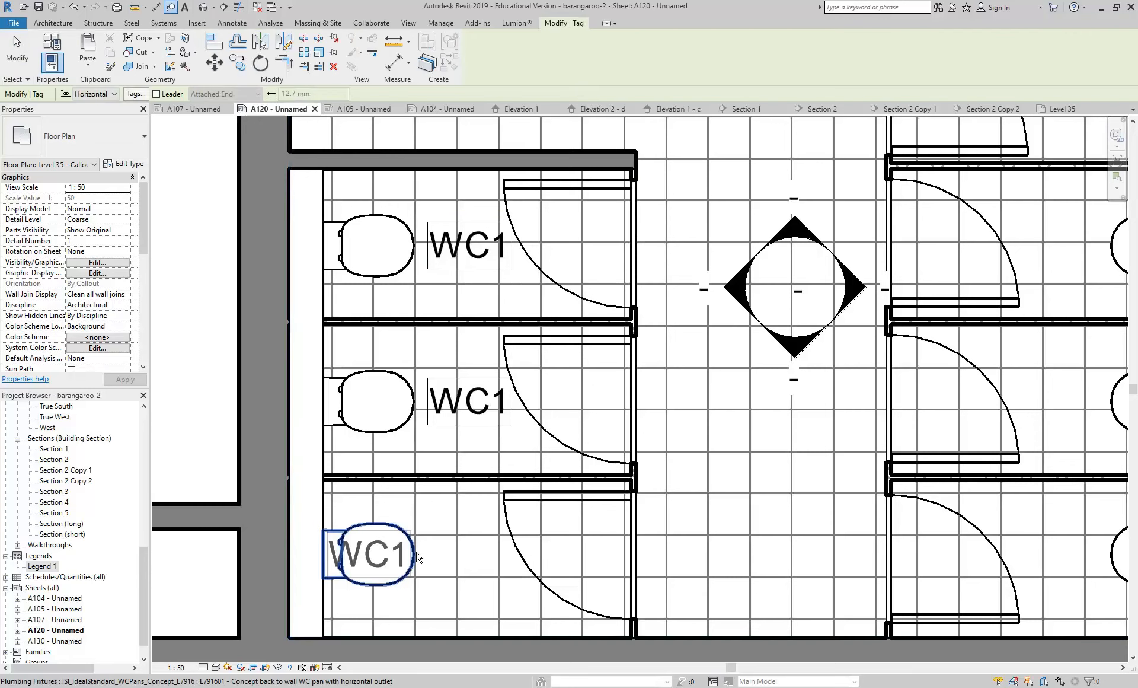
pyautogui.click(368, 555)
pyautogui.moveTo(368, 577); pyautogui.dragTo(469, 581)
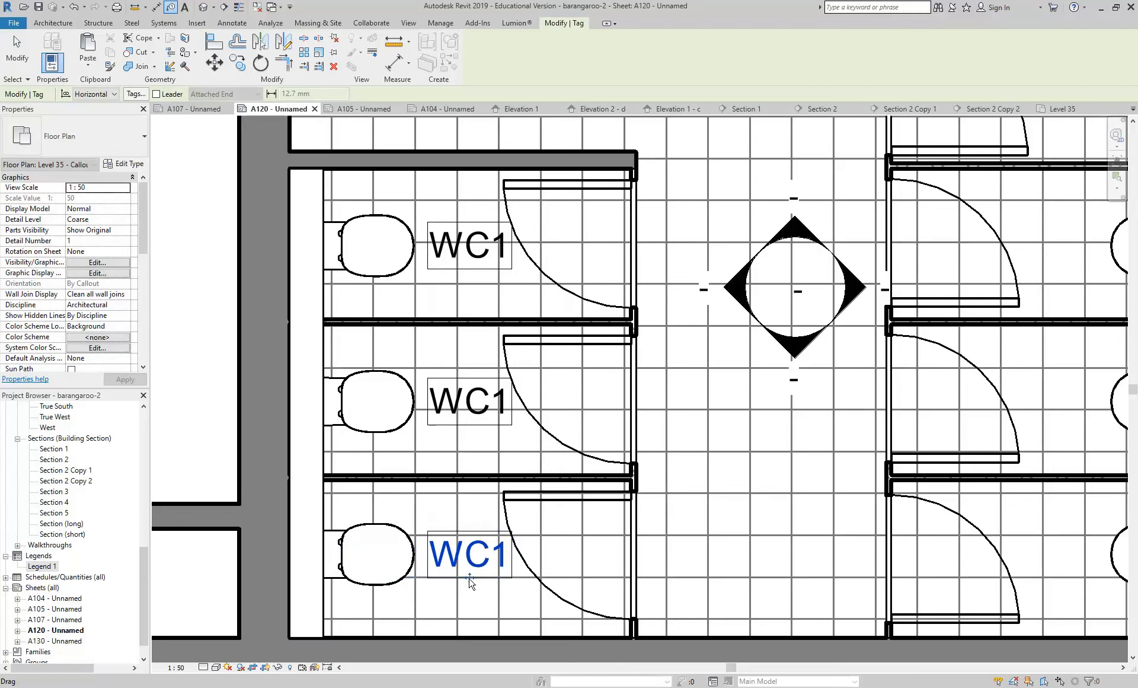
pyautogui.scroll(-2, 533, 460)
pyautogui.rightClick(274, 342)
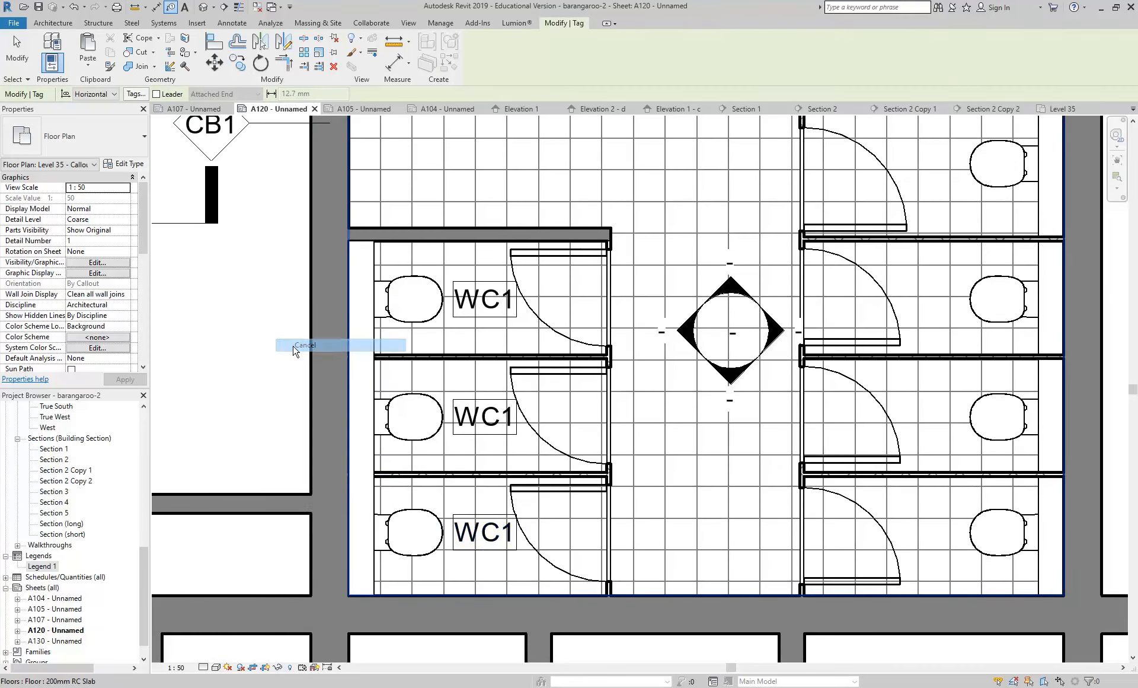
pyautogui.click(302, 345)
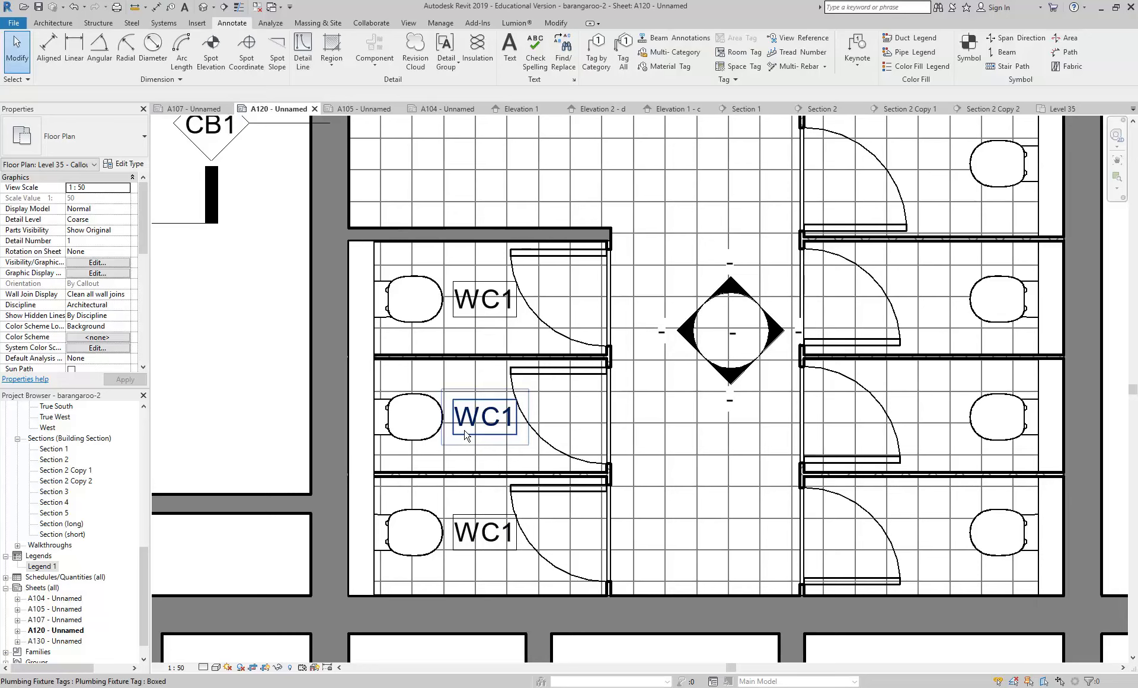
pyautogui.scroll(-2, 465, 435)
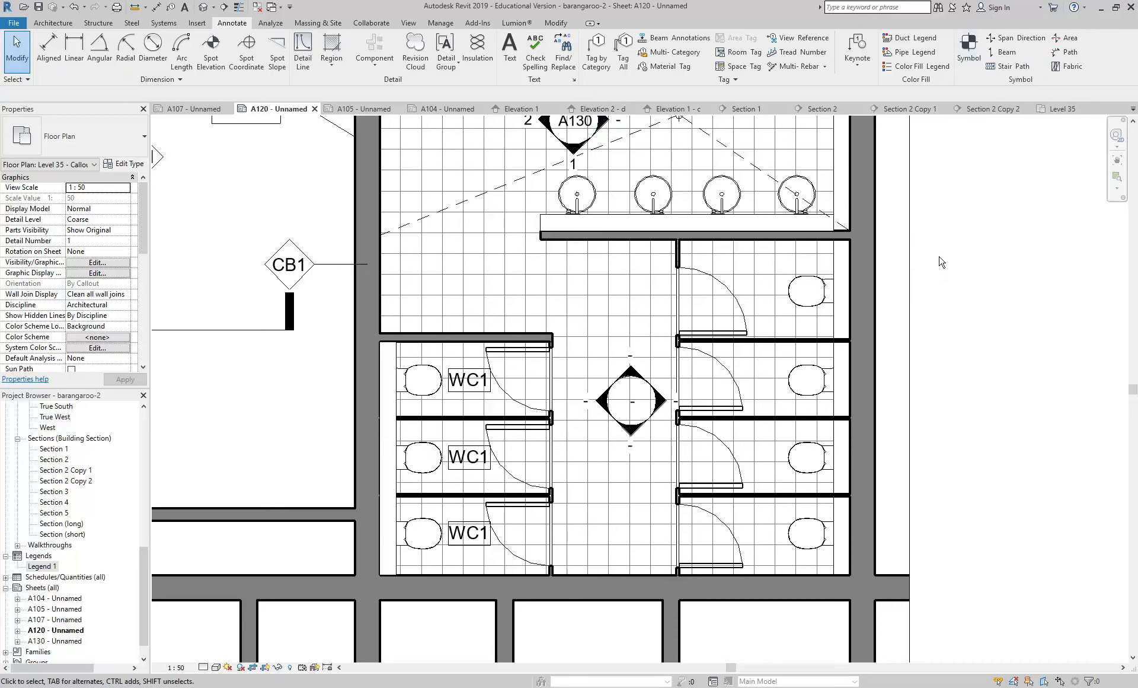
pyautogui.click(968, 53)
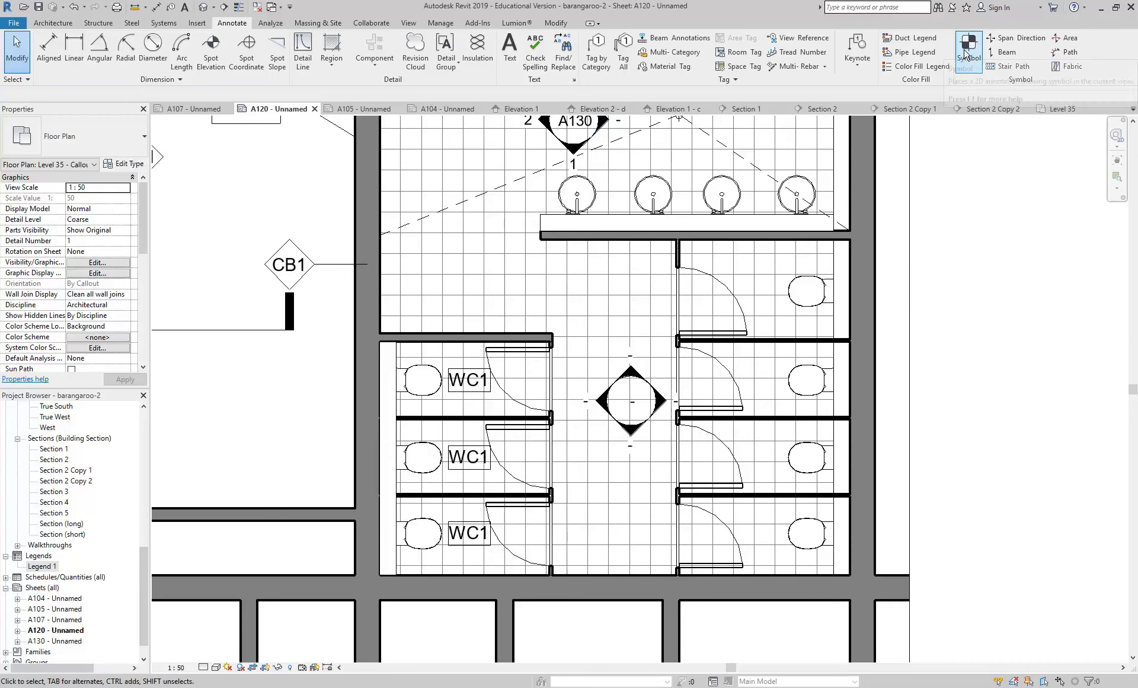
pyautogui.scroll(-5, 545, 427)
pyautogui.scroll(2, 507, 355)
pyautogui.scroll(-2, 507, 355)
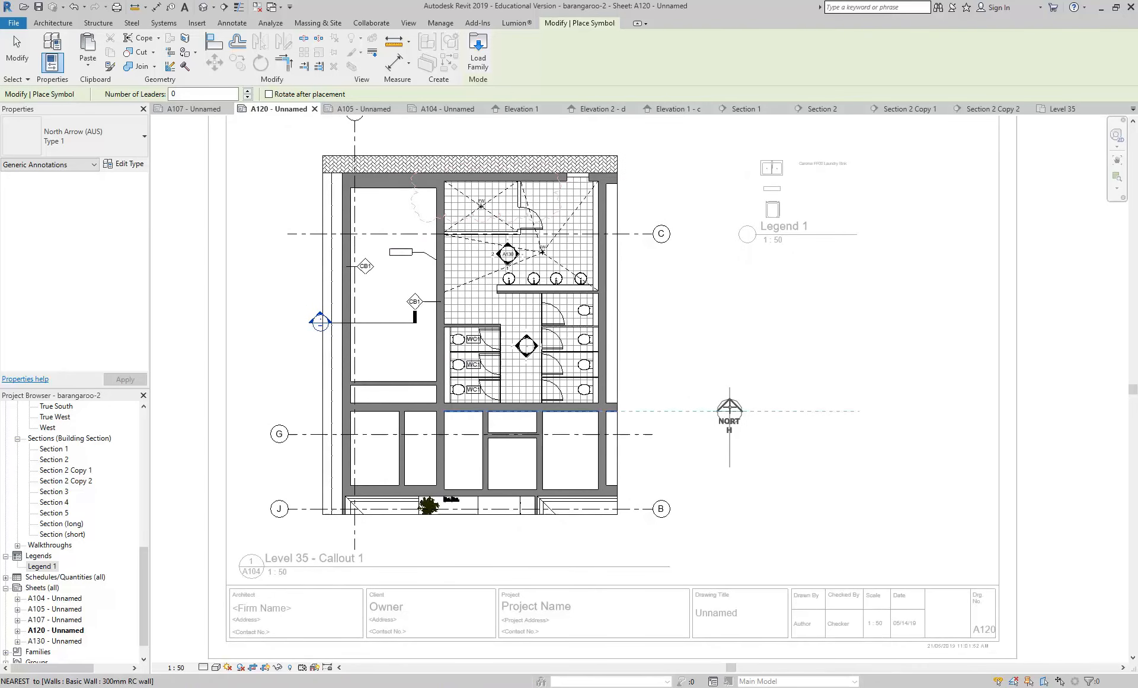
pyautogui.rightClick(695, 327)
pyautogui.click(718, 335)
pyautogui.rightClick(716, 331)
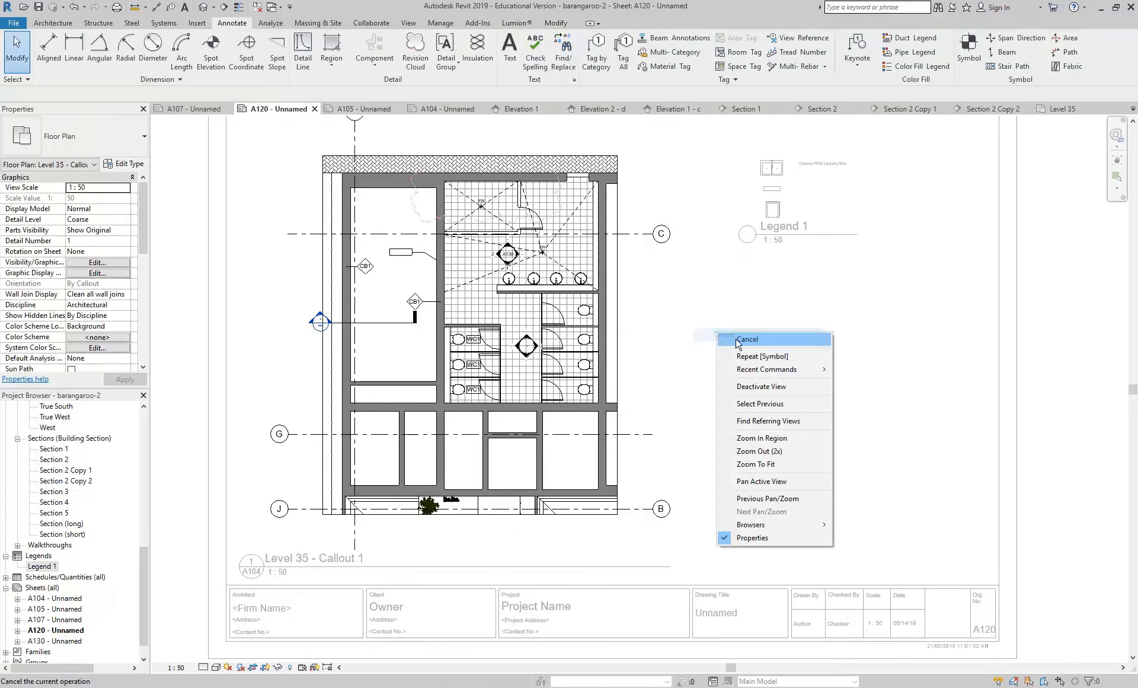
pyautogui.click(732, 340)
# - Deactivate the Level 35 - Callout 1 view to return to sheet A120
pyautogui.moveTo(640, 381); pyautogui.dragTo(584, 397, button='middle')
pyautogui.rightClick(749, 251)
pyautogui.click(794, 305)
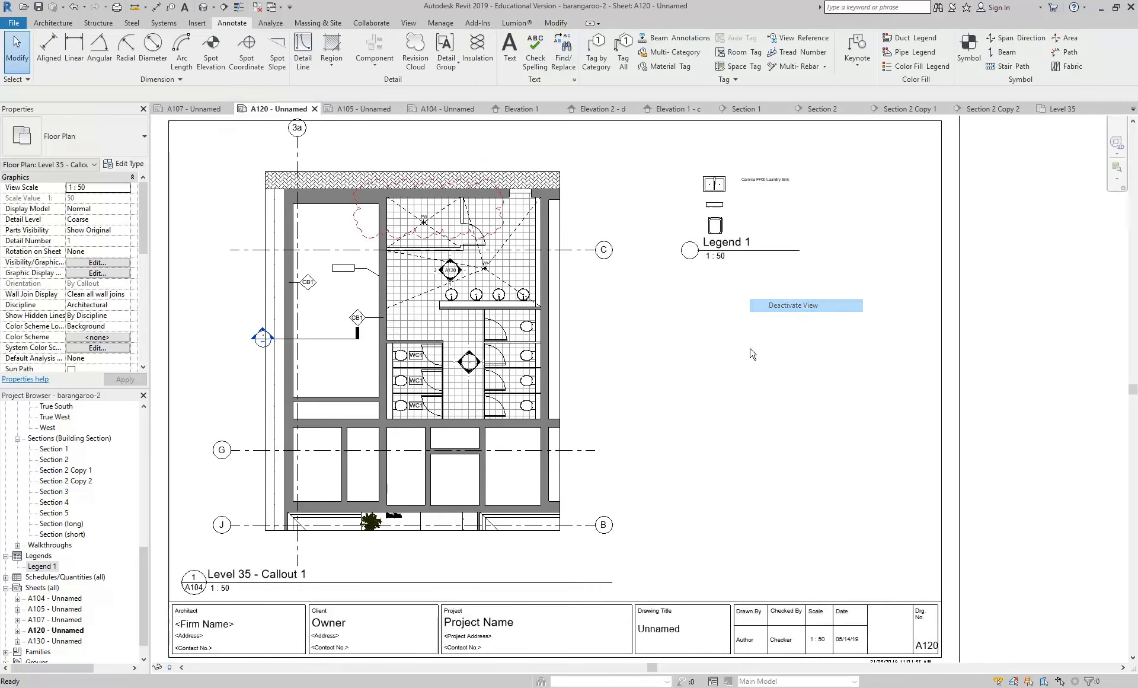
# - Place a North Arrow (AUS) symbol without leaders on sheet A120, in the empty area above the title block's drawing number
pyautogui.scroll(-3, 712, 389)
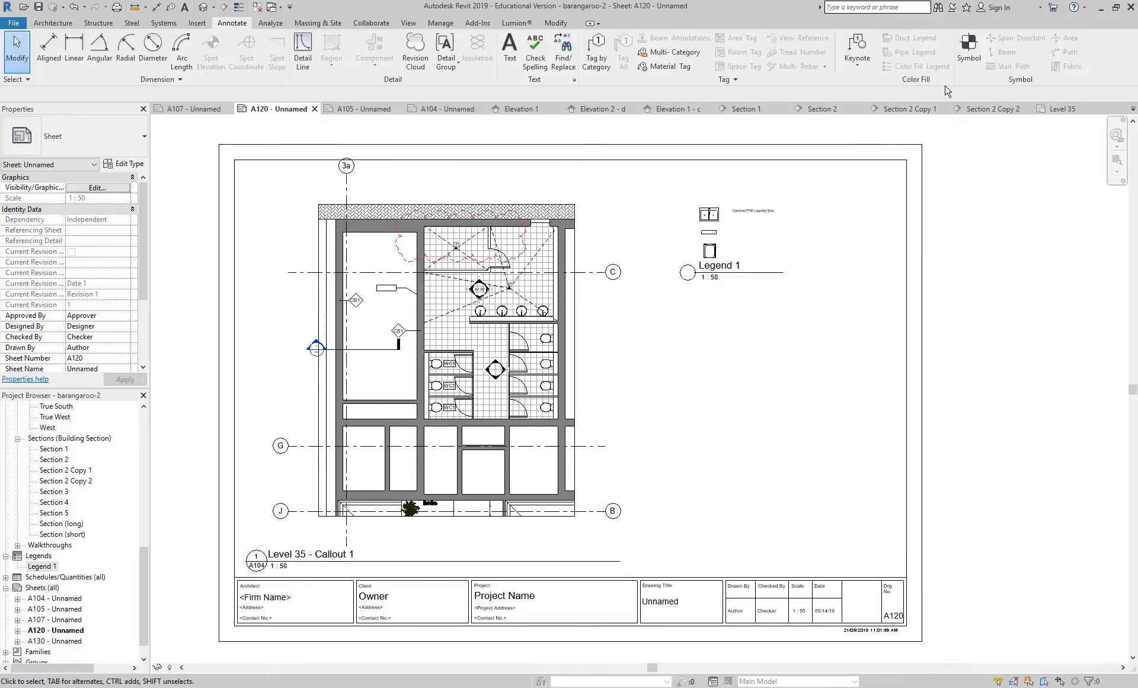
pyautogui.click(967, 55)
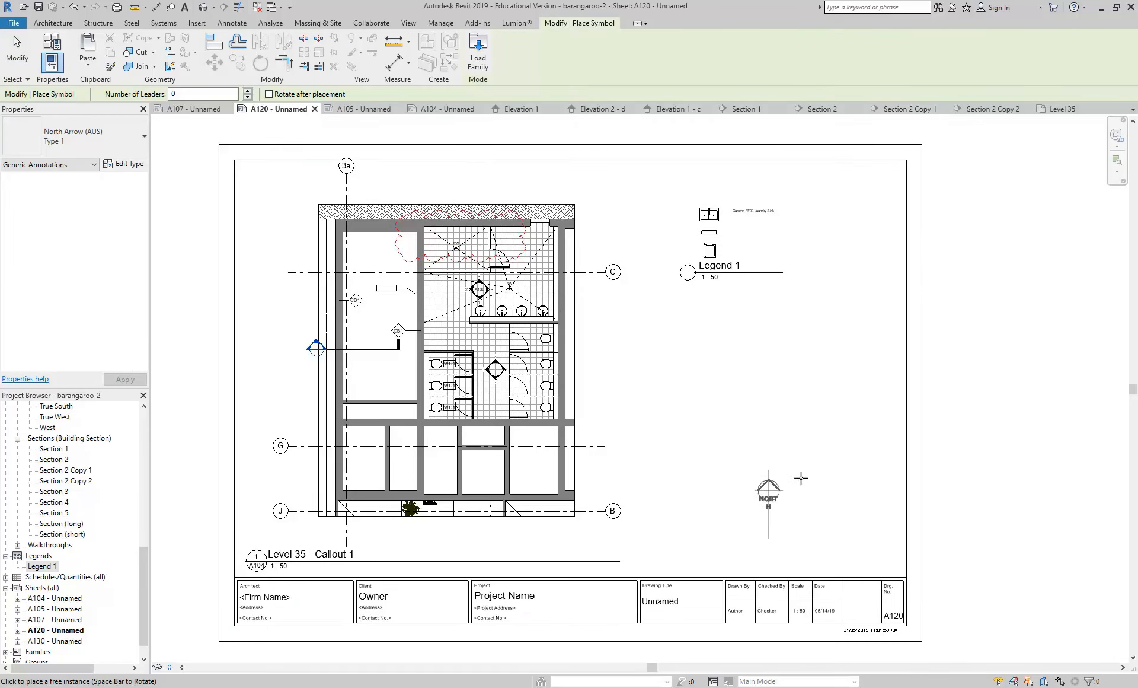
pyautogui.click(863, 494)
# - Start loading a symbol family and browse to the library's Annotations folder
pyautogui.moveTo(689, 487); pyautogui.dragTo(647, 487, button='middle')
pyautogui.click(476, 42)
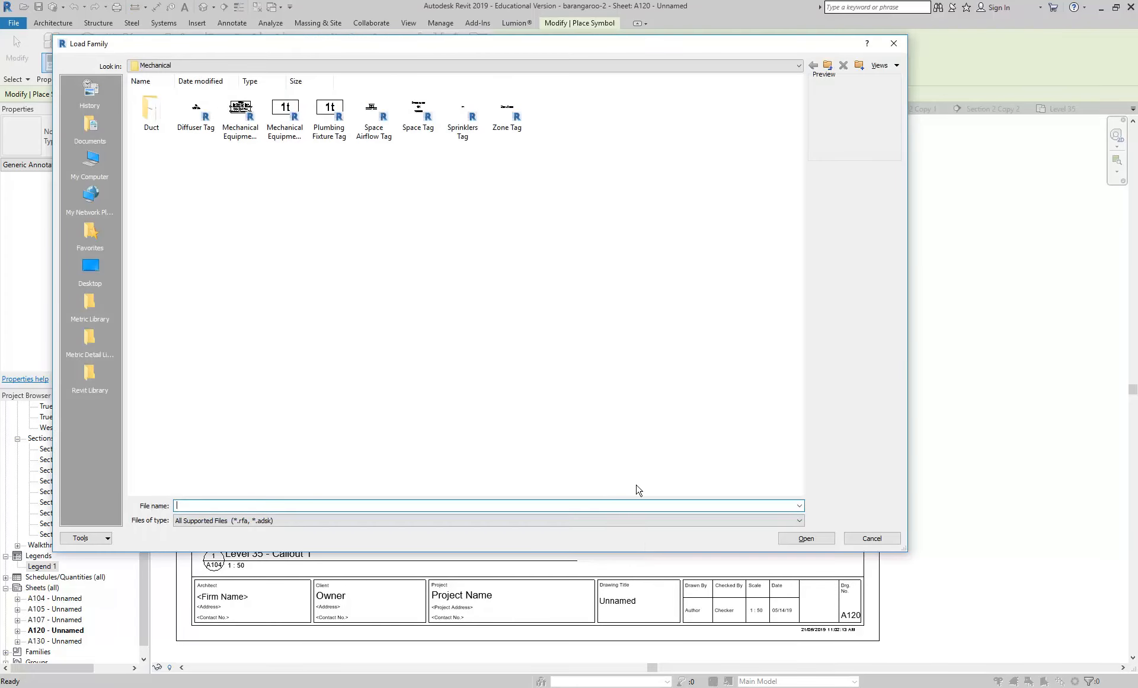
pyautogui.click(827, 65)
pyautogui.click(828, 65)
pyautogui.doubleClick(151, 110)
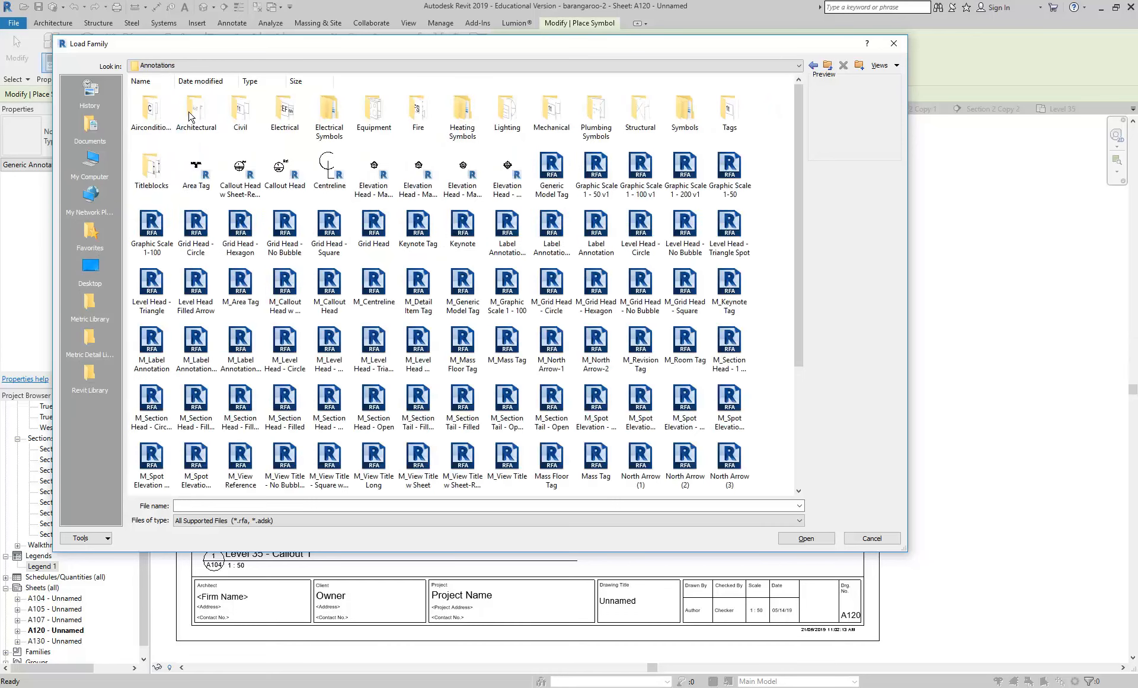
pyautogui.scroll(-3, 557, 264)
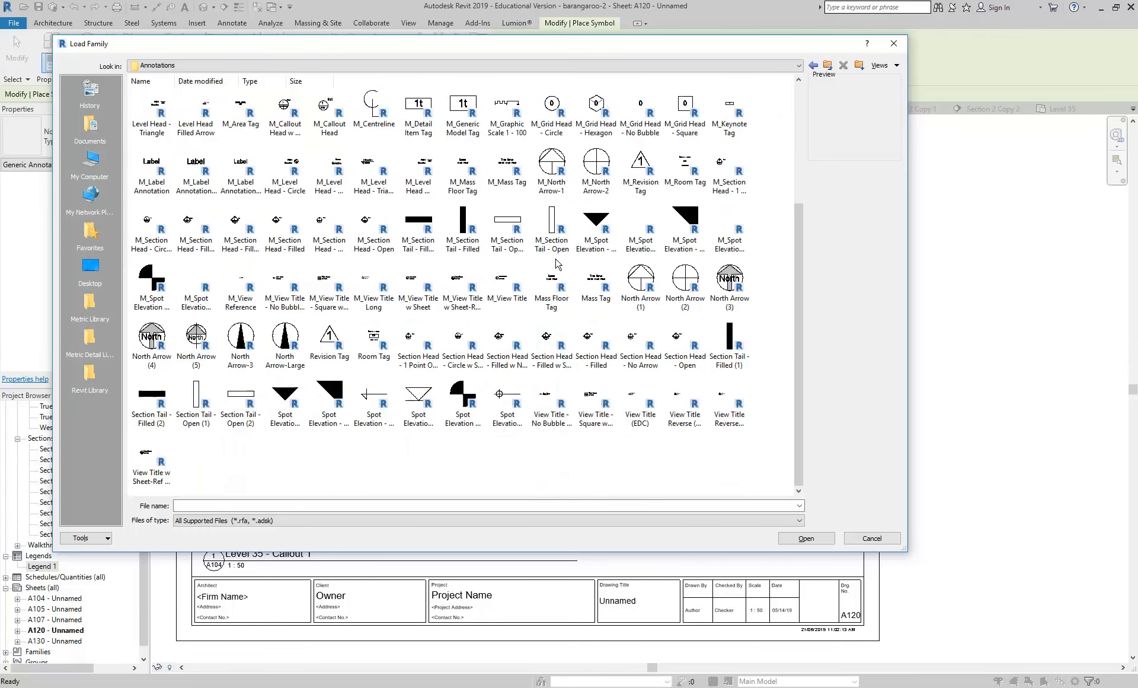
pyautogui.scroll(3, 557, 264)
# - Preview the Graphic Scale 1 - 50 v1, 1 - 100 v1, 1-50 and 1-100 families
pyautogui.click(600, 175)
pyautogui.click(637, 181)
pyautogui.click(592, 175)
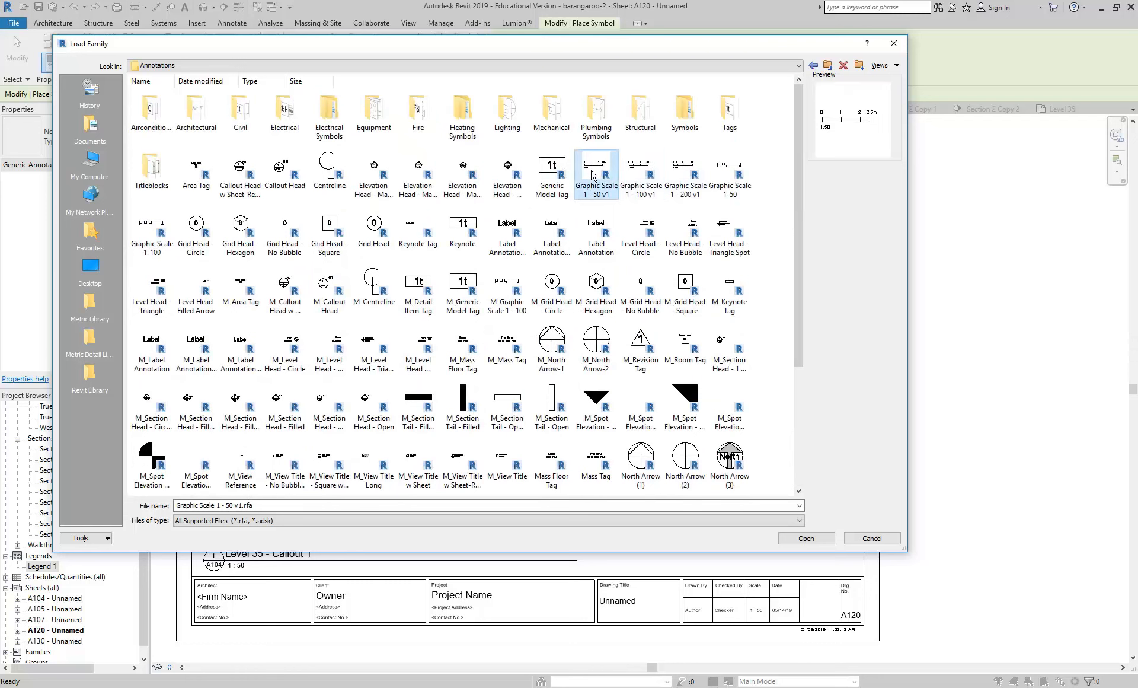
pyautogui.click(651, 181)
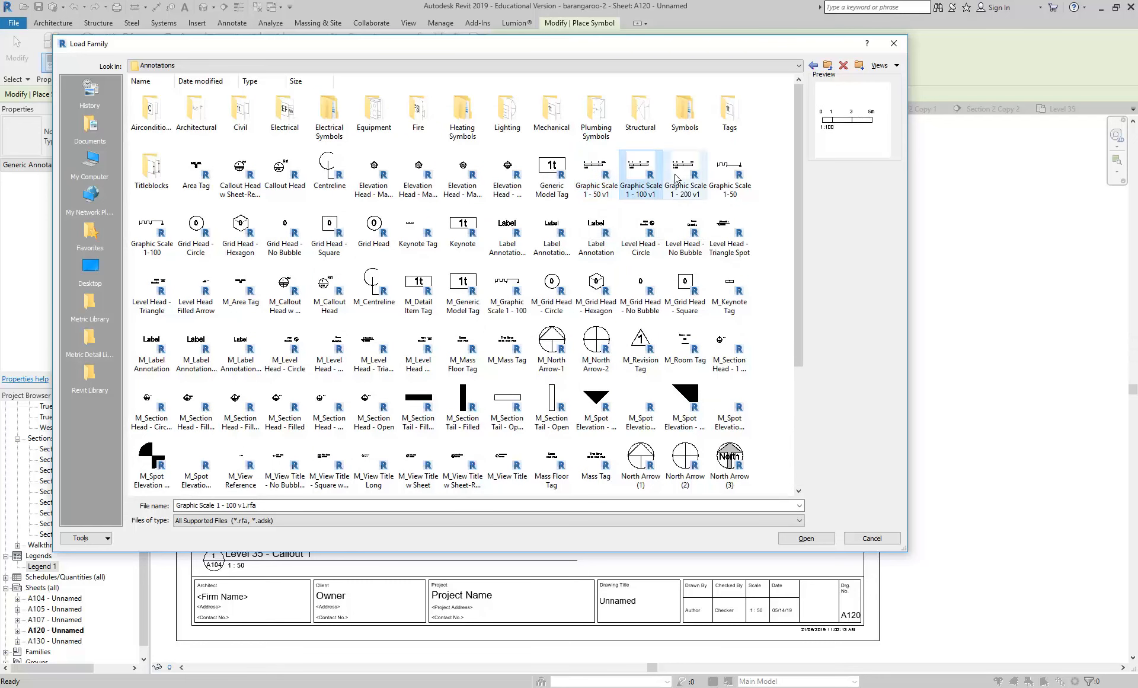
pyautogui.click(729, 172)
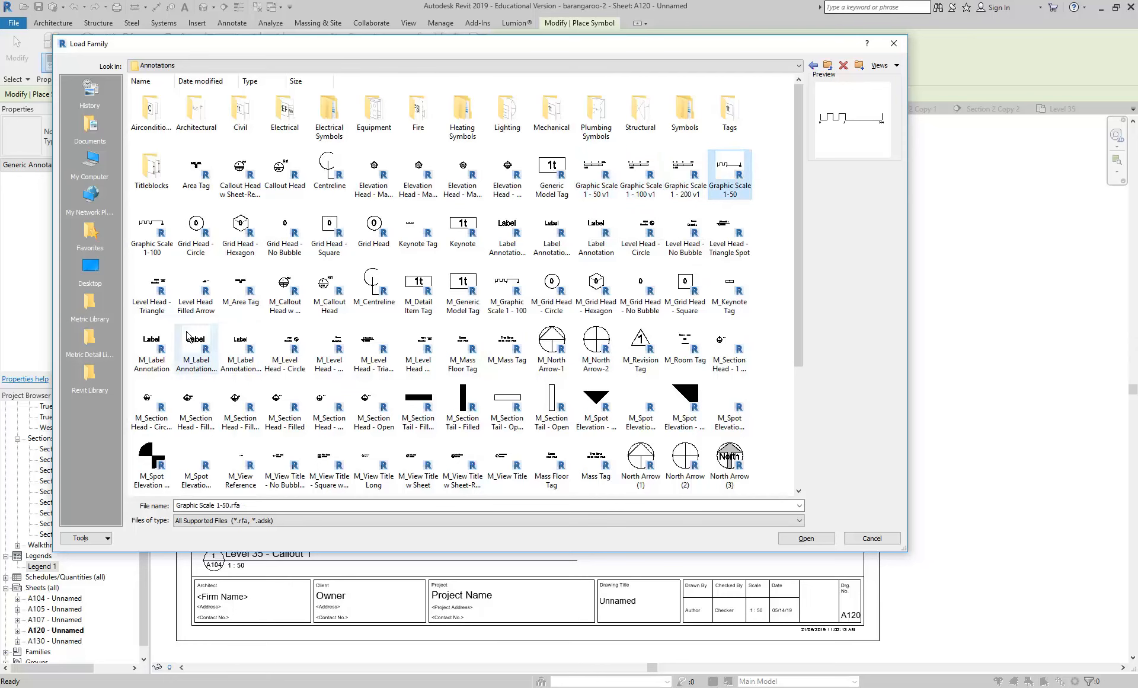
pyautogui.click(151, 232)
# - Load the Graphic Scale 1-50 family and place the scale bar on the sheet beside the north arrow, above the title block
pyautogui.click(734, 177)
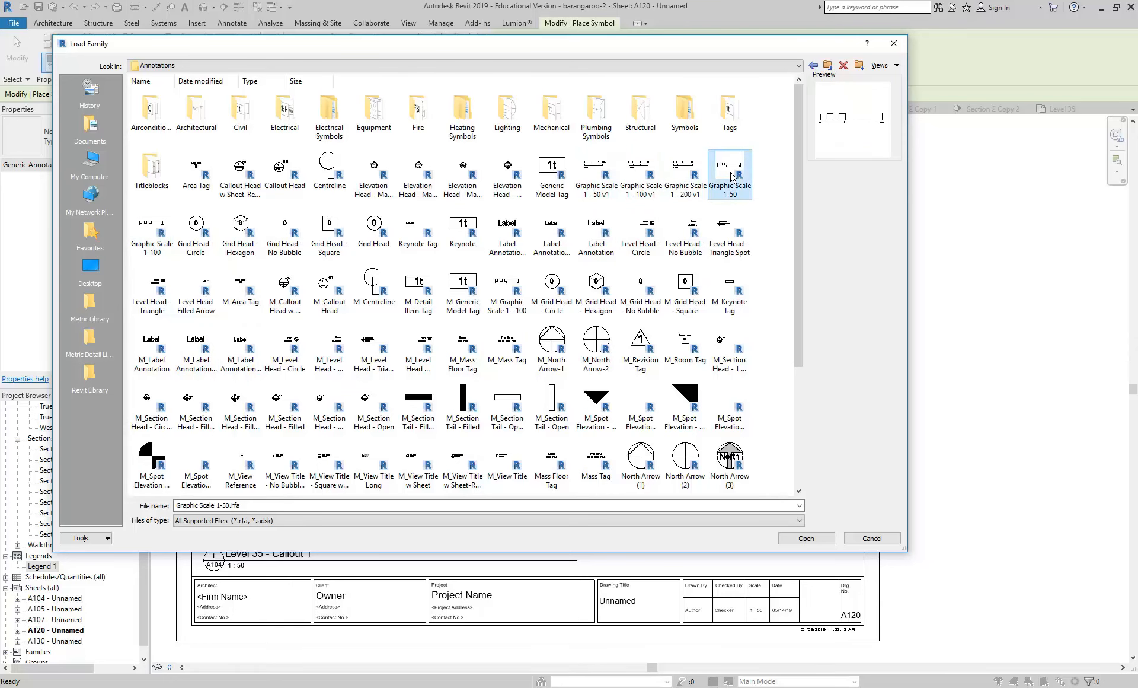
pyautogui.doubleClick(733, 177)
pyautogui.click(677, 516)
# - Load the Graphic Scale 1 - 200 v1 family, place its scale bar above the 1-50 one, and end symbol placement
pyautogui.moveTo(657, 470); pyautogui.dragTo(469, 407, button='middle')
pyautogui.scroll(2, 540, 445)
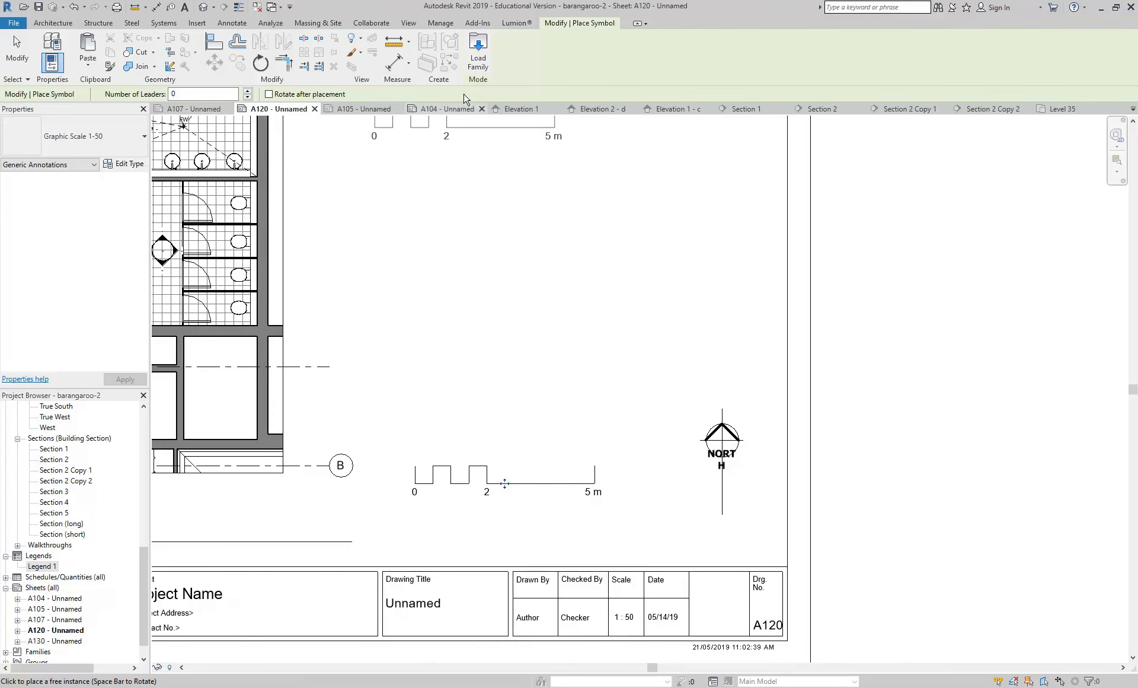
pyautogui.click(478, 58)
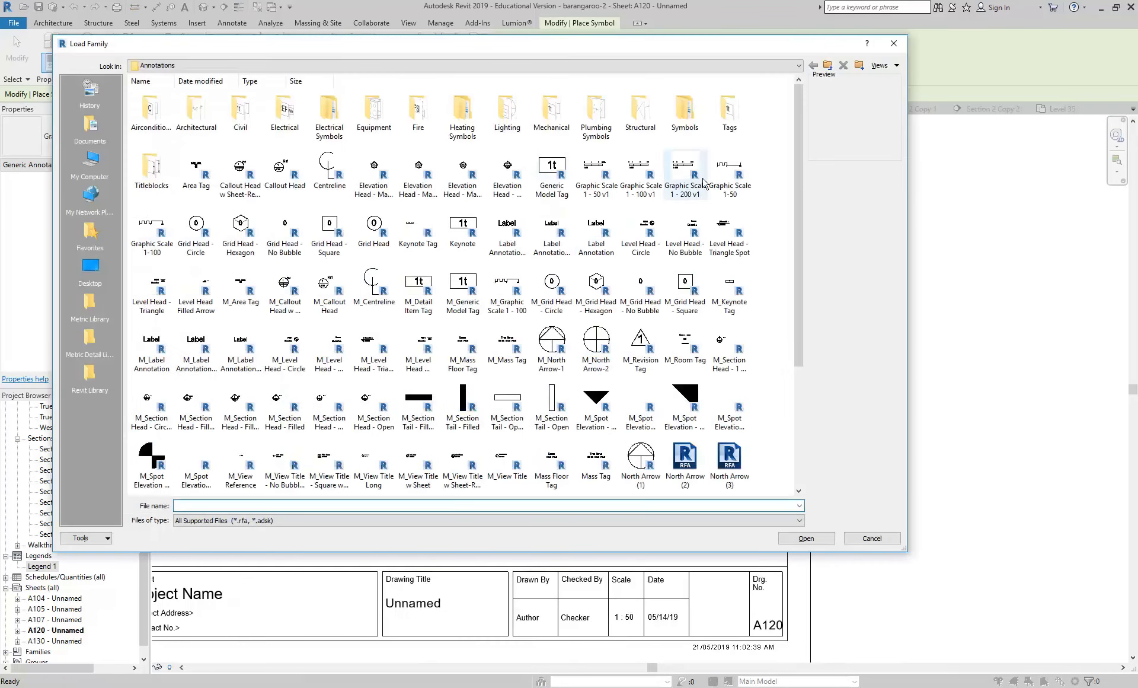
pyautogui.click(686, 178)
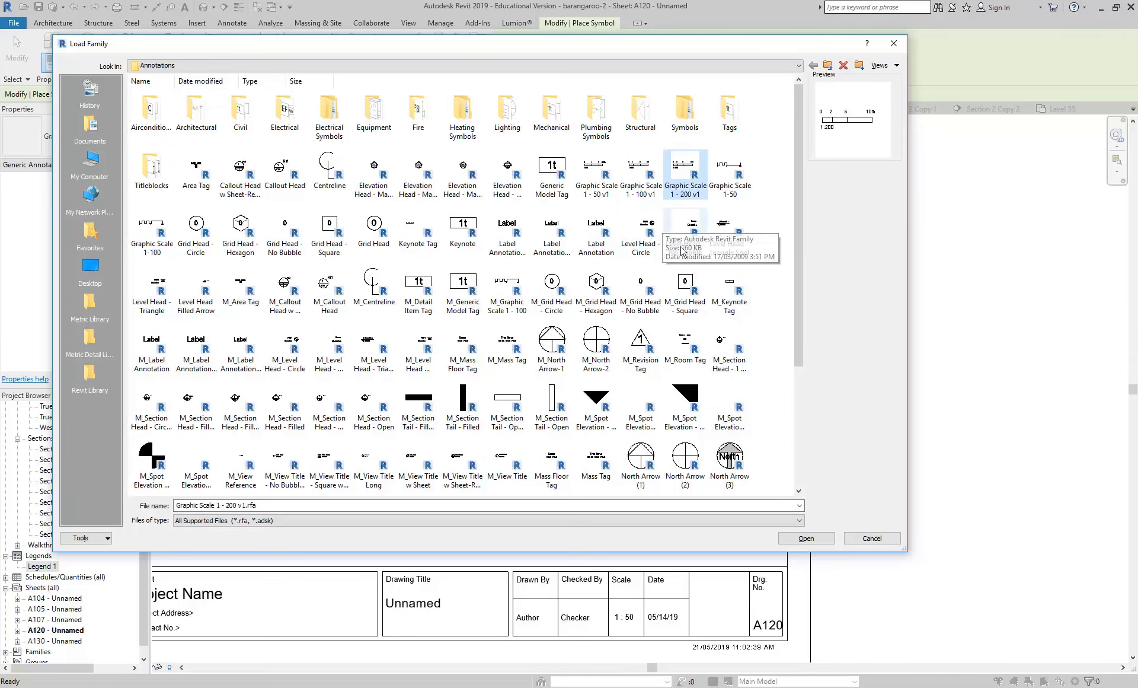
pyautogui.click(807, 539)
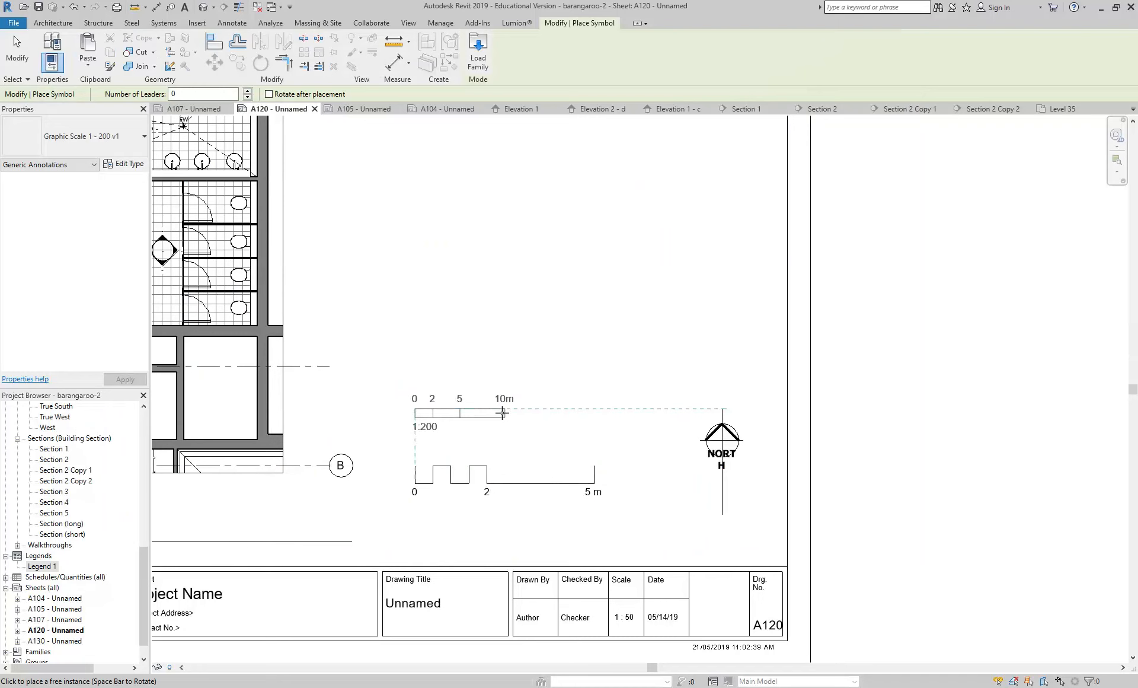
pyautogui.click(503, 414)
pyautogui.rightClick(477, 342)
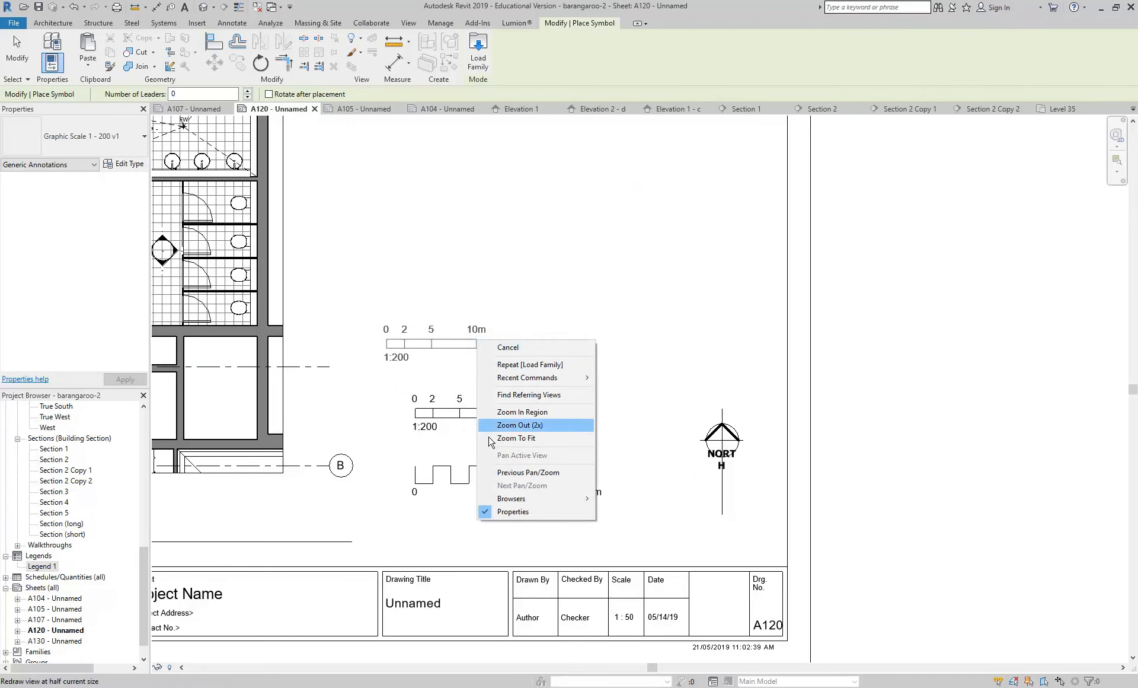
pyautogui.click(508, 347)
# - Examine the placed scale bars and north arrow, followed by the annotated bathroom plan on the sheet
pyautogui.scroll(3, 381, 383)
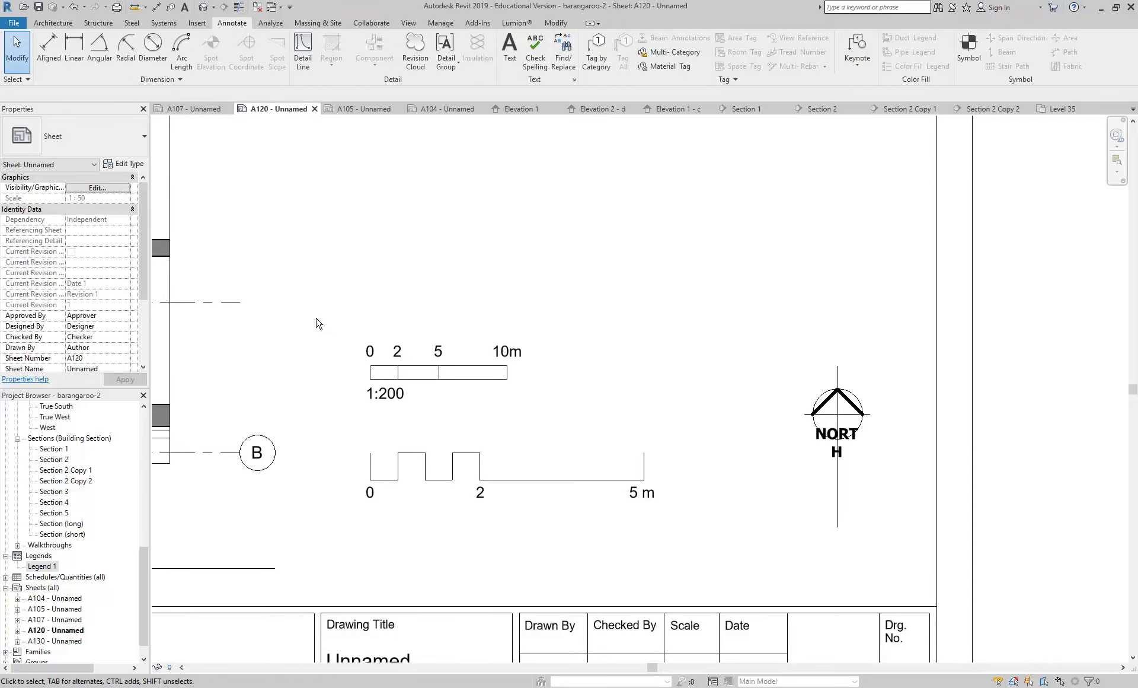
pyautogui.moveTo(318, 323); pyautogui.dragTo(315, 292, button='middle')
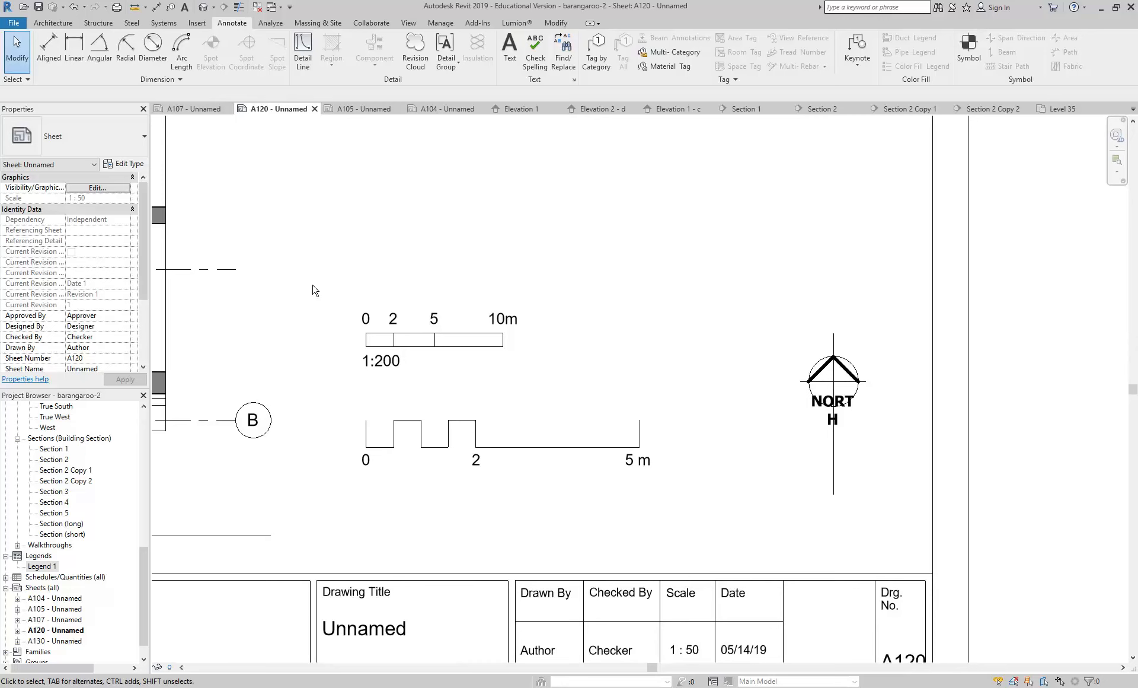
pyautogui.scroll(-4, 313, 290)
pyautogui.moveTo(267, 222); pyautogui.dragTo(639, 417, button='middle')
pyautogui.scroll(-1, 640, 417)
pyautogui.scroll(3, 471, 350)
pyautogui.moveTo(469, 356); pyautogui.dragTo(465, 402, button='middle')
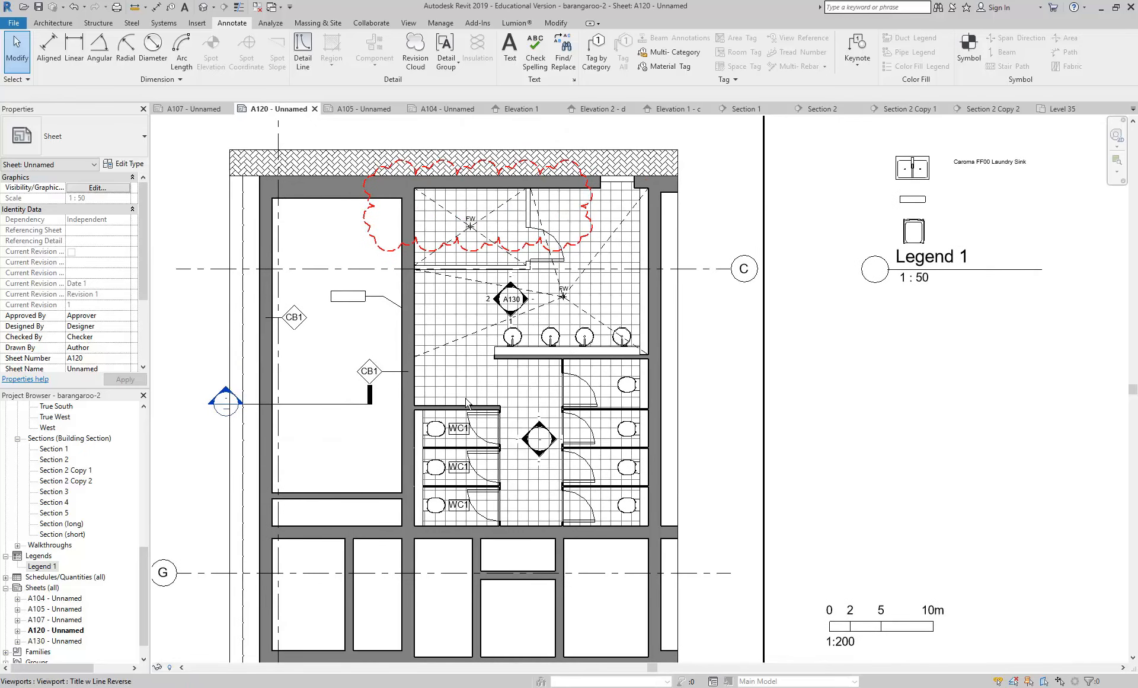
# - Activate the Level 35 - Callout 1 view and select the toilet in the uppermost WC1 stall to inspect its properties
pyautogui.scroll(2, 466, 402)
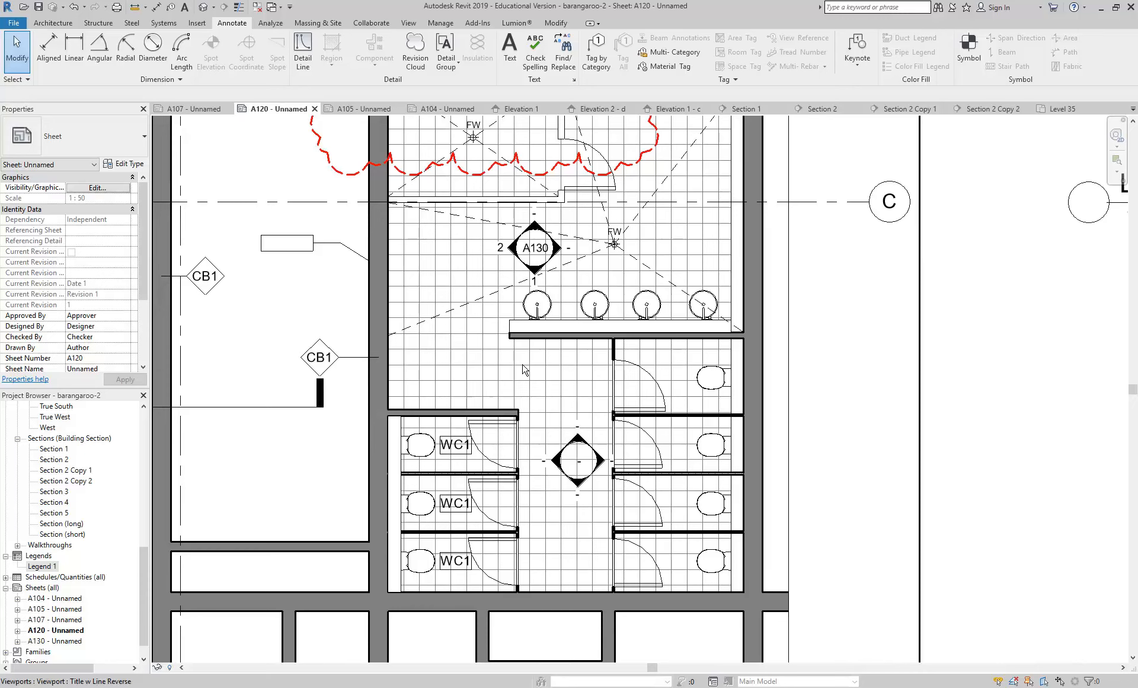
pyautogui.scroll(4, 419, 484)
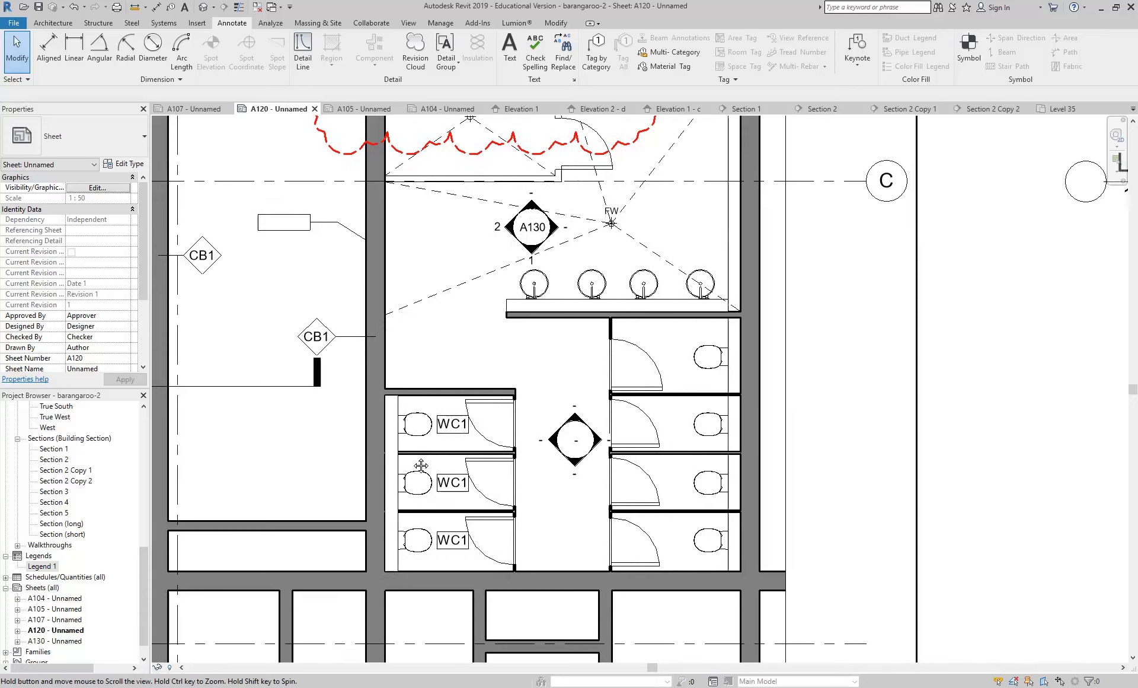
pyautogui.moveTo(482, 460); pyautogui.dragTo(413, 386, button='middle')
pyautogui.rightClick(406, 348)
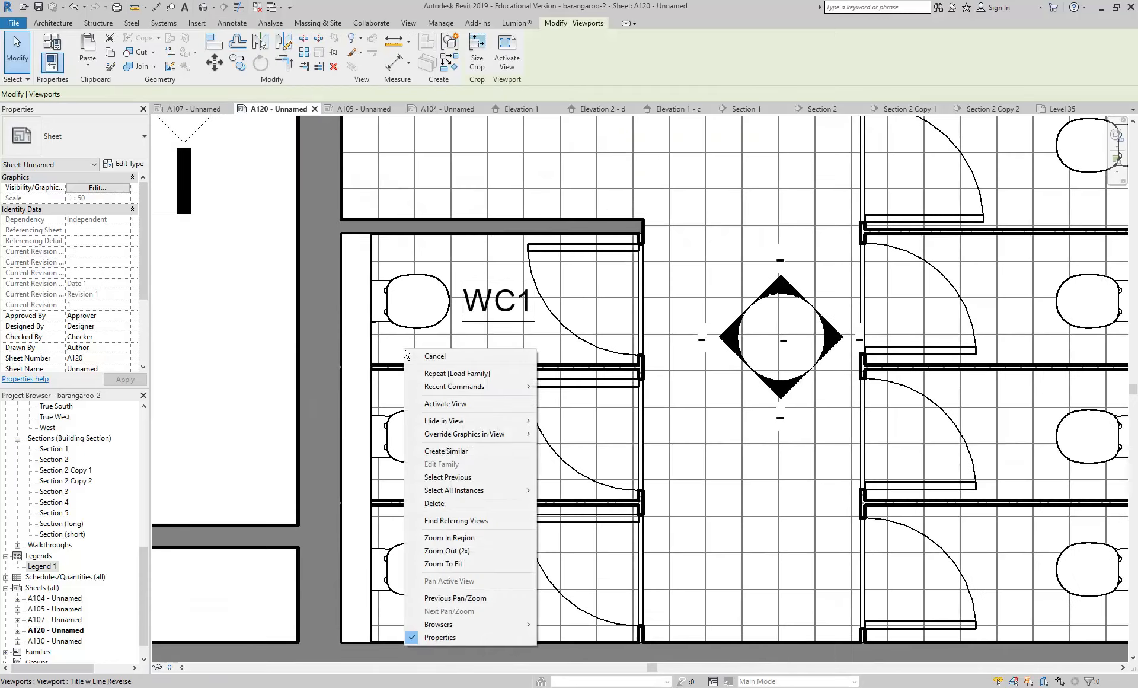
pyautogui.click(438, 408)
pyautogui.click(396, 328)
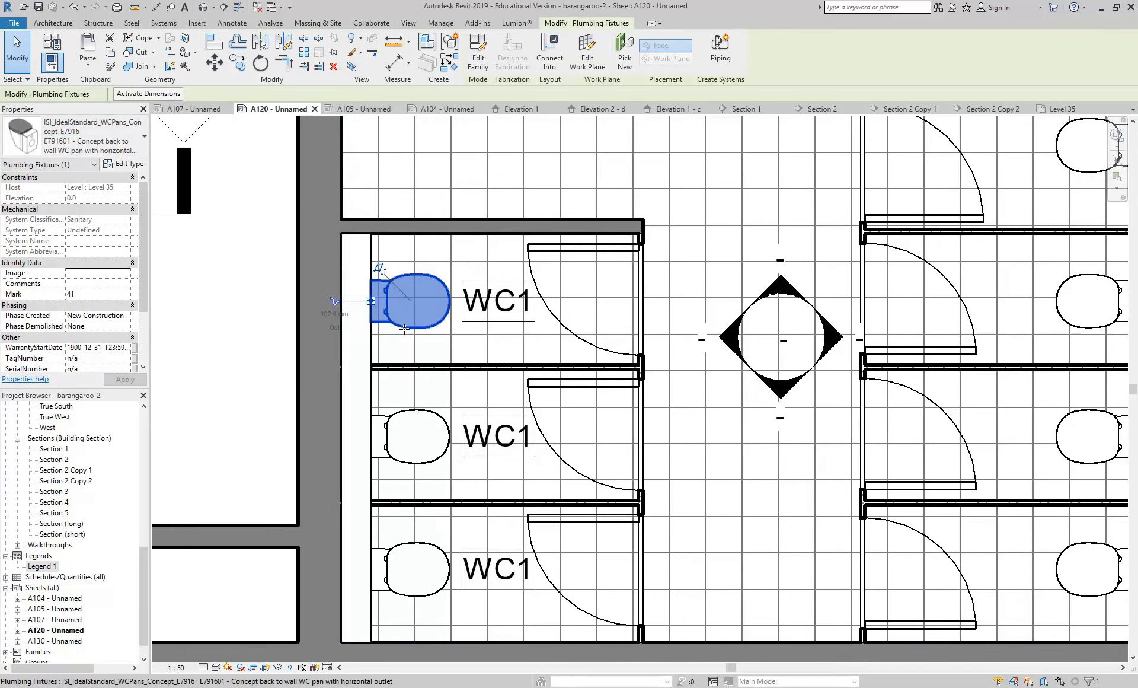
pyautogui.scroll(-1, 541, 314)
pyautogui.moveTo(541, 315); pyautogui.dragTo(485, 422, button='middle')
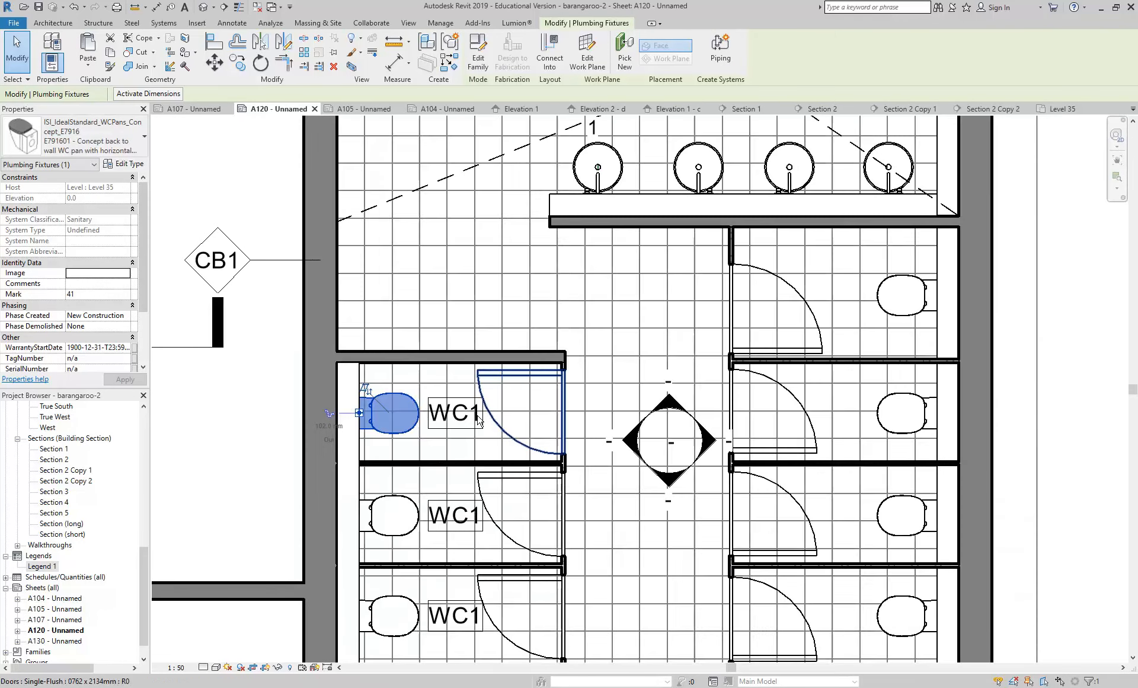
pyautogui.scroll(-2, 480, 419)
pyautogui.moveTo(480, 254); pyautogui.dragTo(464, 334, button='middle')
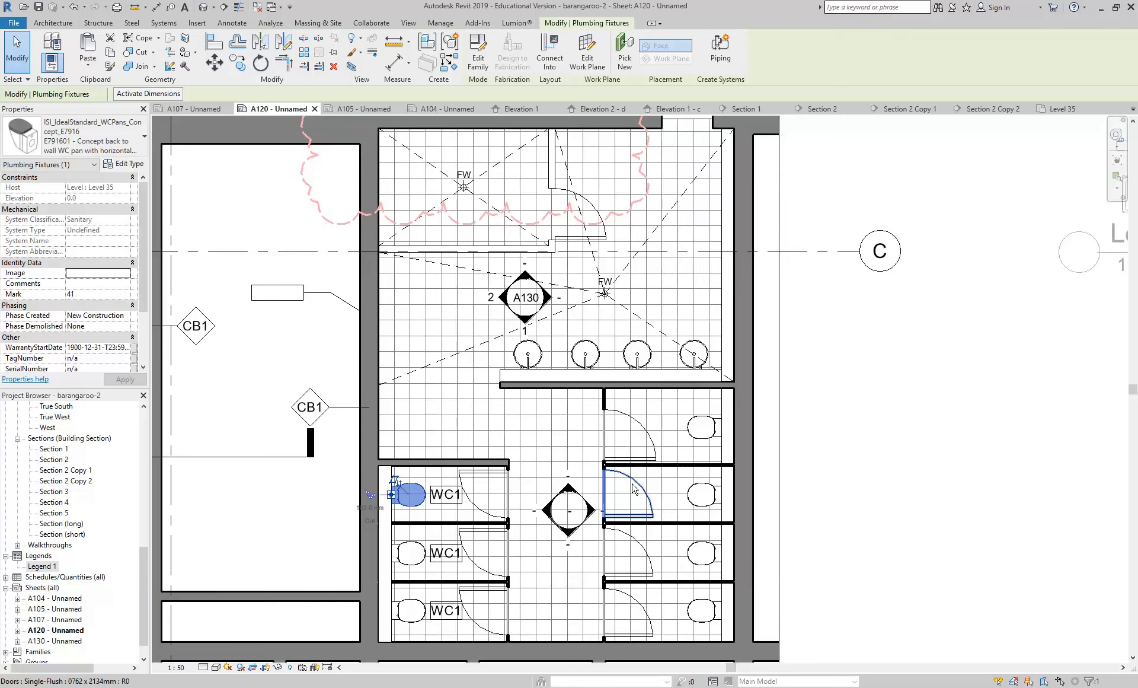
# - Clear the toilet selection and deactivate the callout view to return to the sheet
pyautogui.press('Escape')
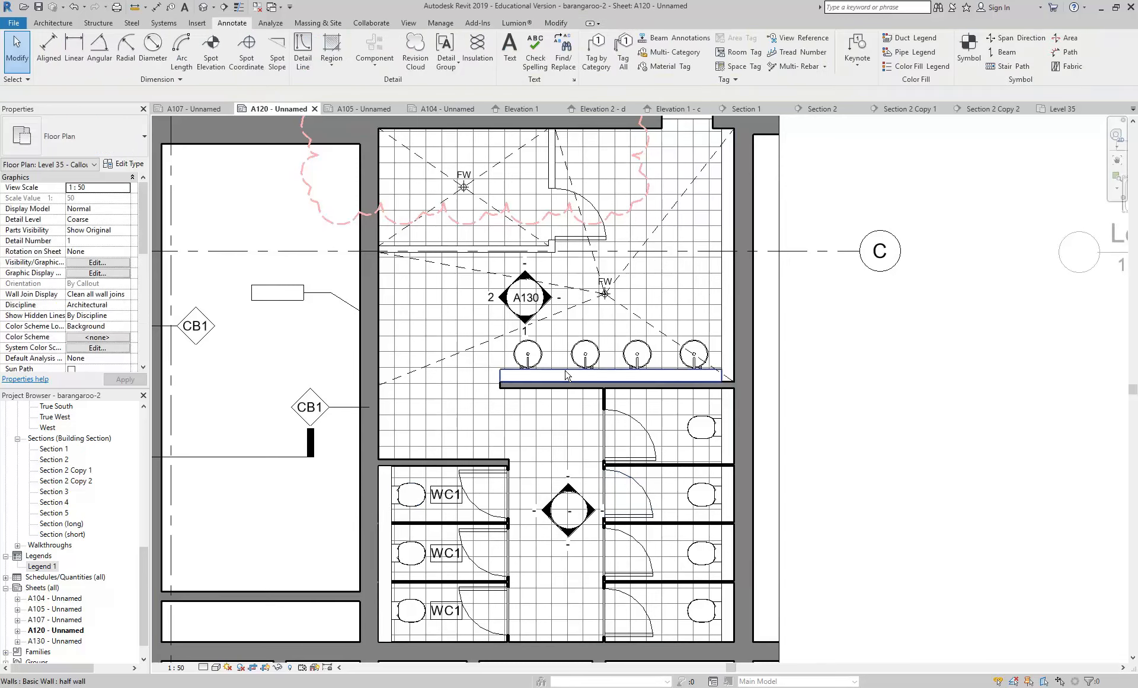
pyautogui.scroll(-2, 682, 344)
pyautogui.moveTo(332, 372); pyautogui.dragTo(314, 377, button='middle')
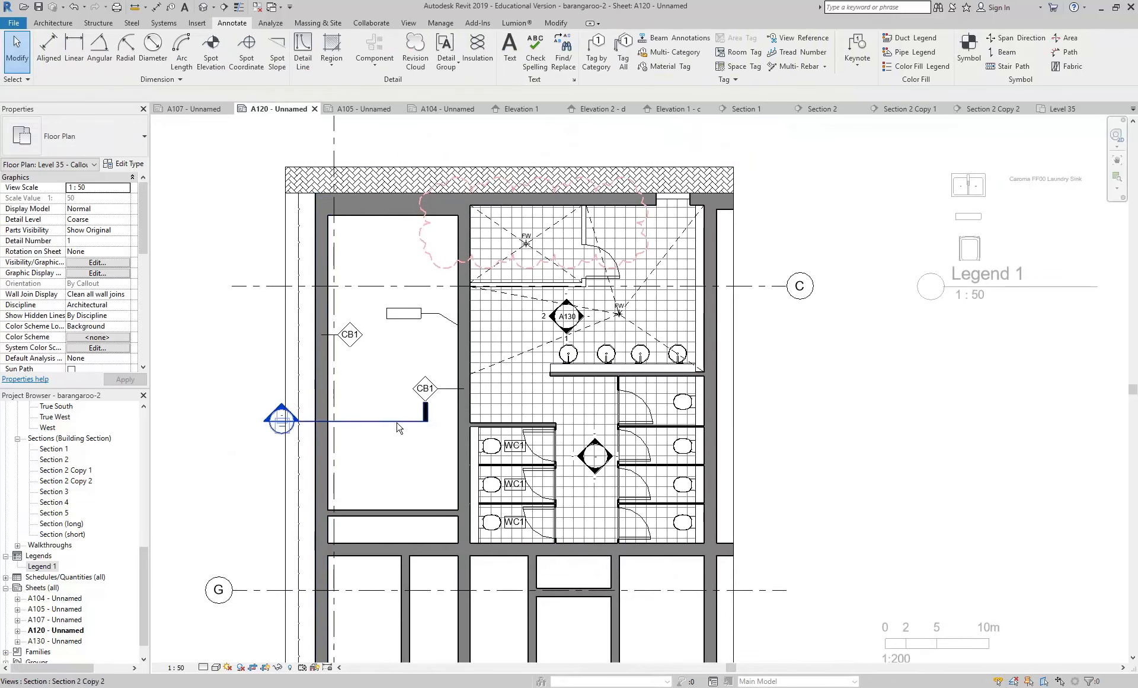
pyautogui.rightClick(803, 324)
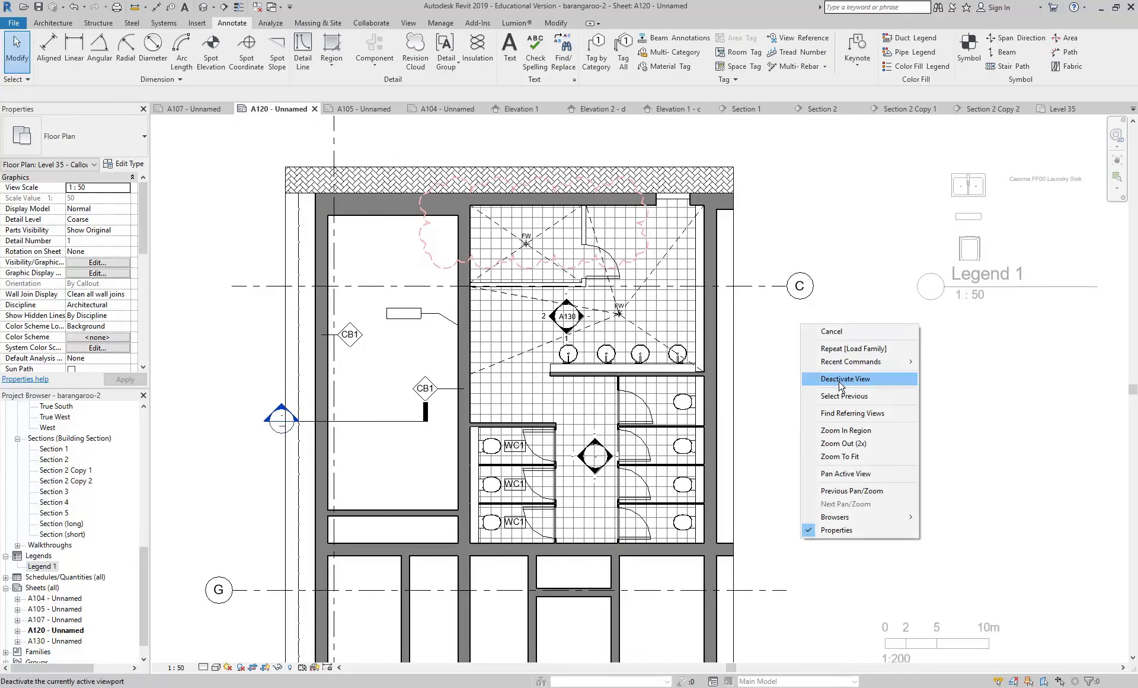
pyautogui.click(839, 383)
pyautogui.moveTo(793, 422); pyautogui.dragTo(742, 410, button='middle')
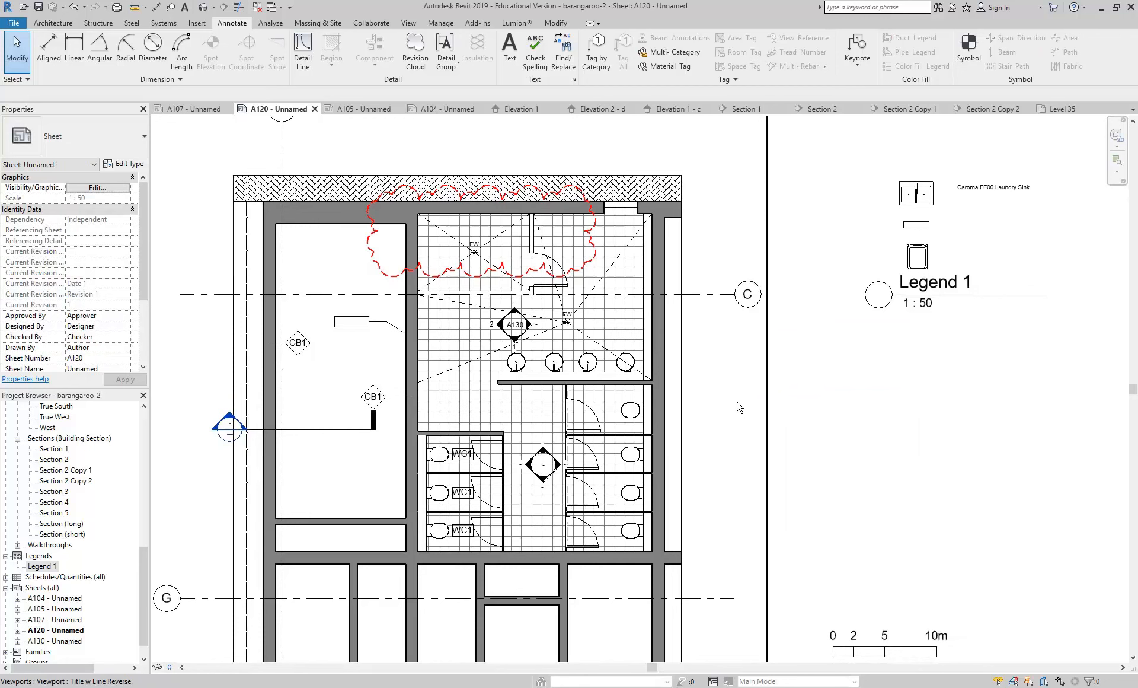